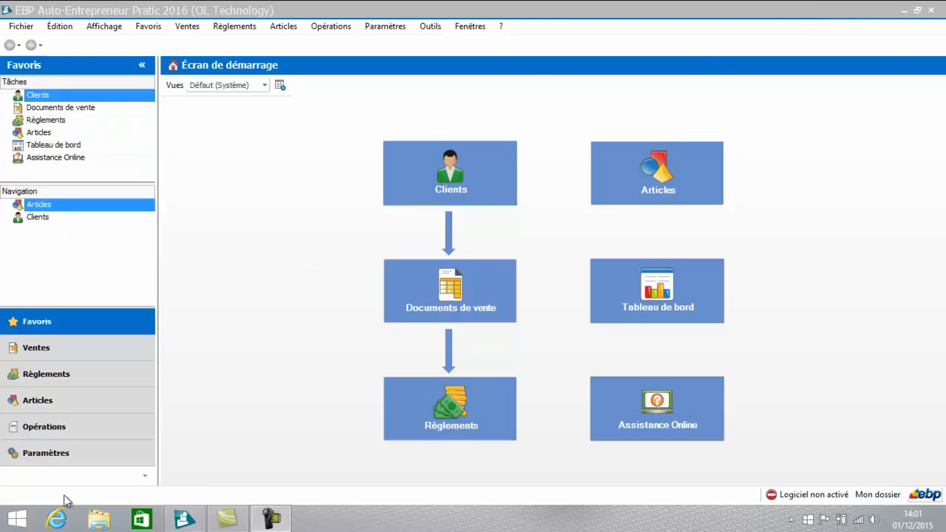
Step: Add the Articles list from the Articles section to the favourites and save the favourites
{"action": "left_click", "coordinate": [82, 359]}
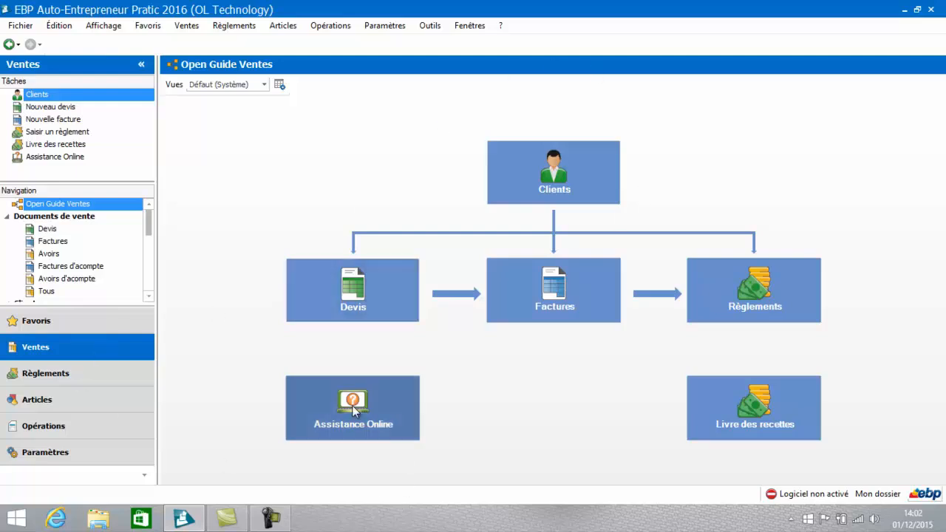
{"action": "left_click", "coordinate": [64, 403]}
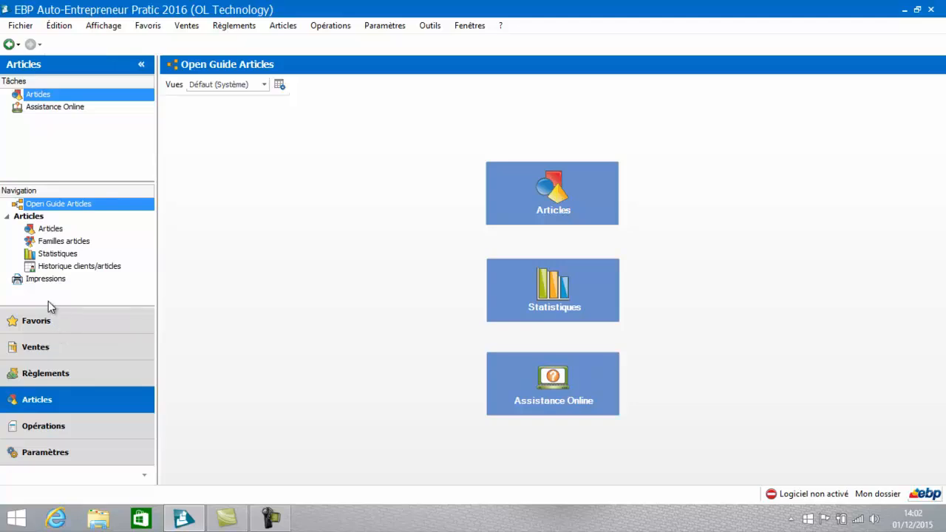
{"action": "right_click", "coordinate": [48, 231]}
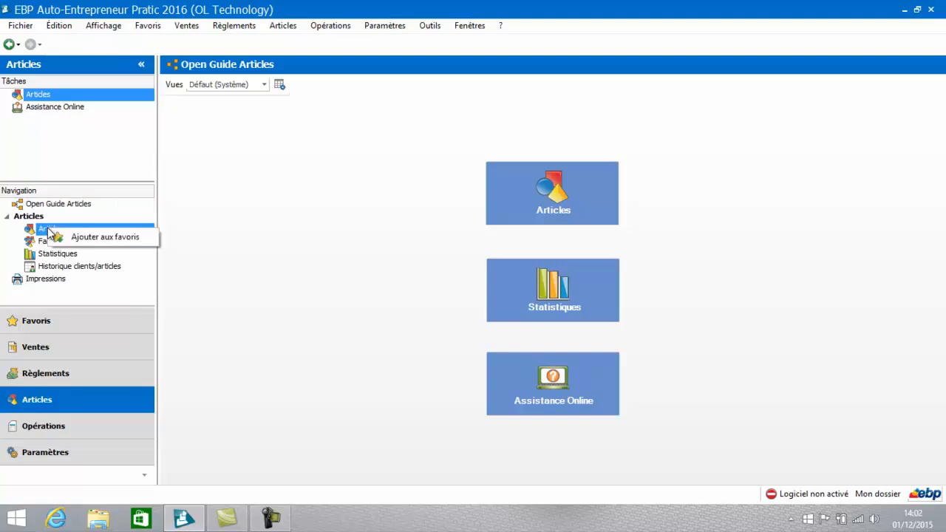
{"action": "left_click", "coordinate": [60, 236]}
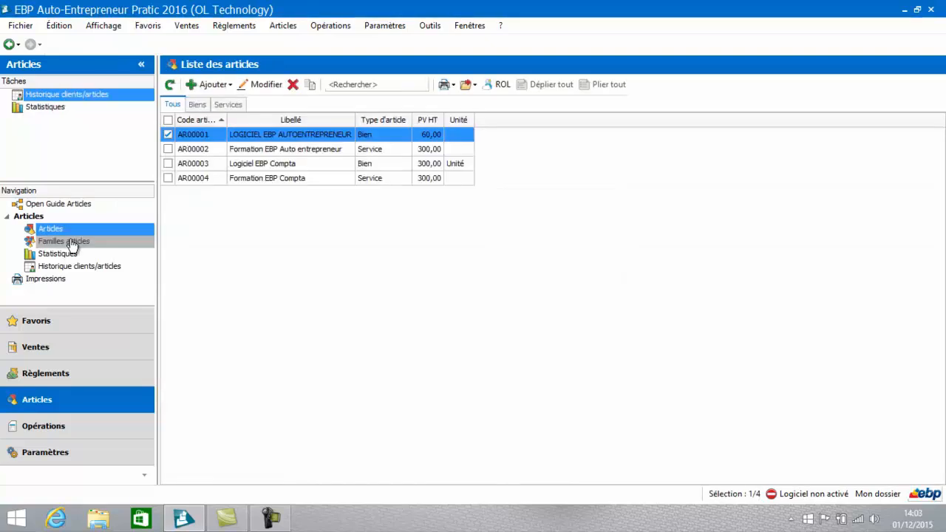
{"action": "left_click", "coordinate": [56, 328]}
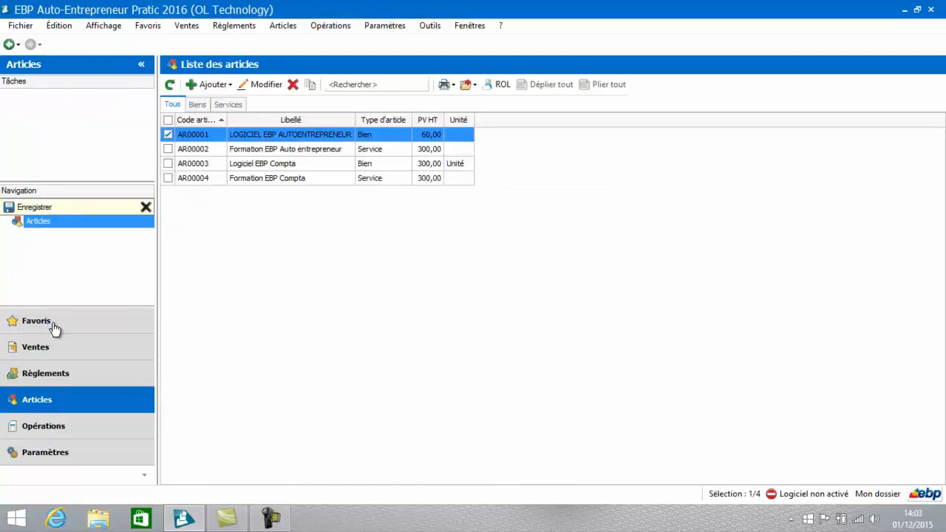
{"action": "left_click", "coordinate": [31, 209]}
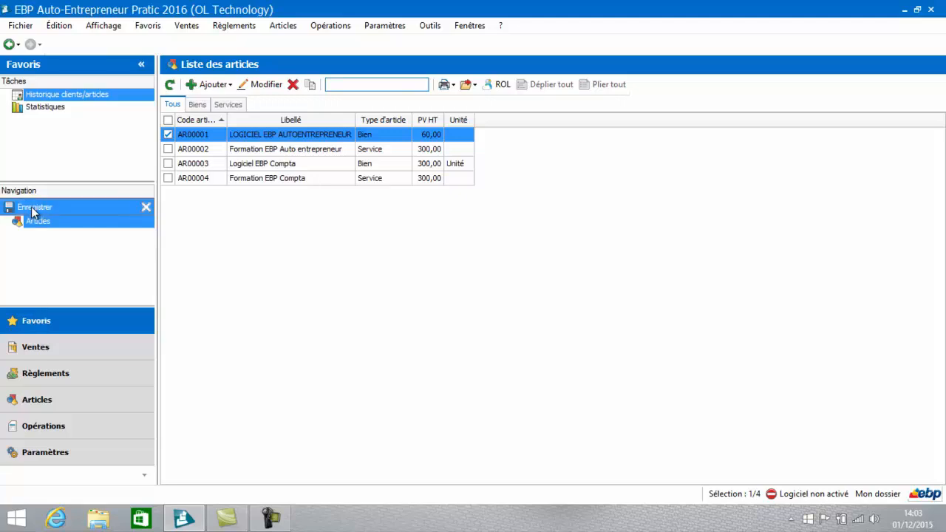
Step: Add the Prospects list from the Ventes section to the favourites and save the favourites
{"action": "left_click", "coordinate": [38, 352]}
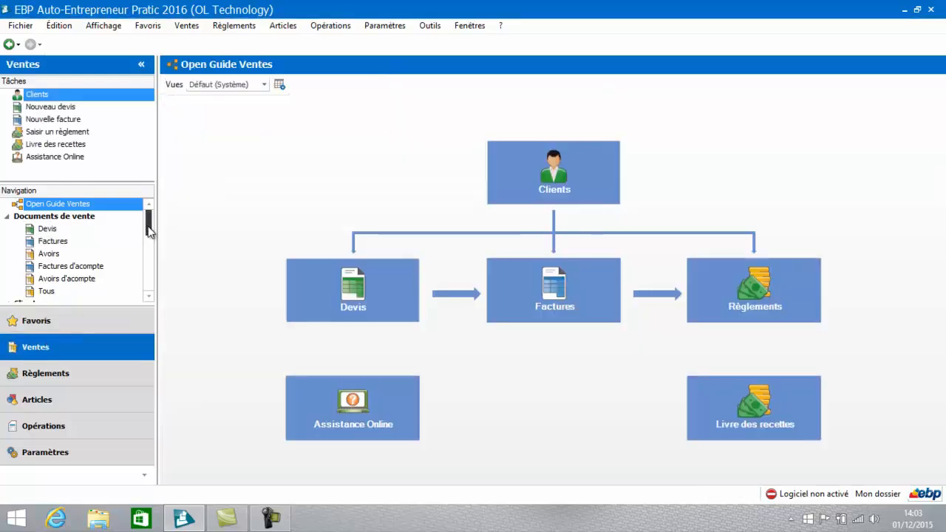
{"action": "left_click_drag", "start_coordinate": [149, 229], "coordinate": [148, 255]}
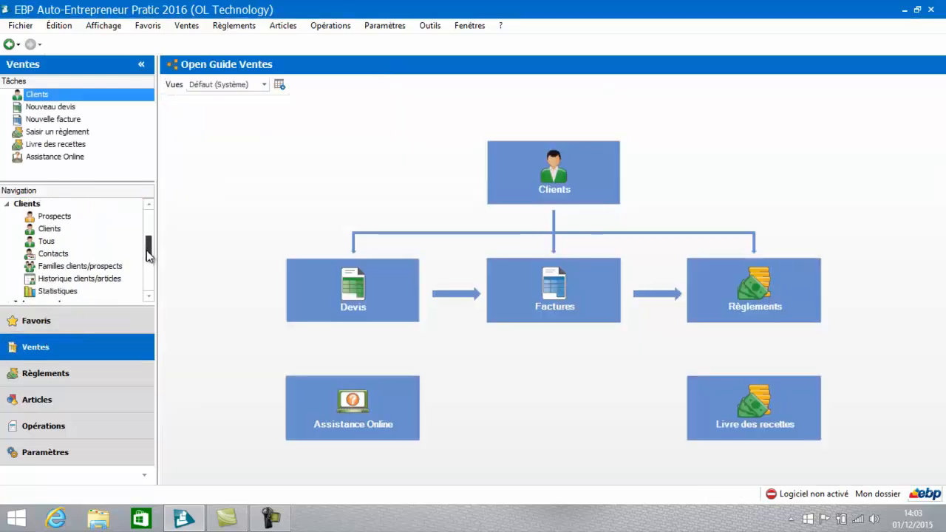
{"action": "right_click", "coordinate": [69, 219]}
{"action": "left_click", "coordinate": [100, 231]}
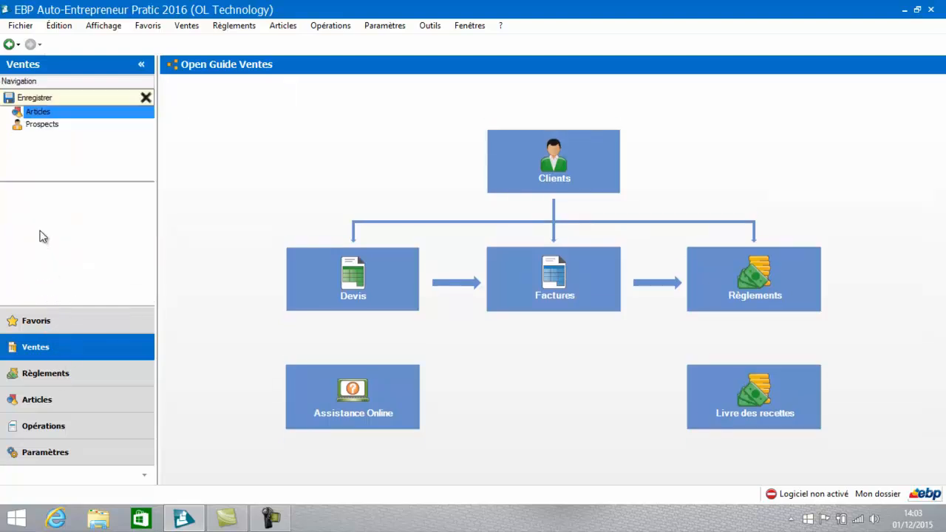
{"action": "left_click", "coordinate": [38, 224]}
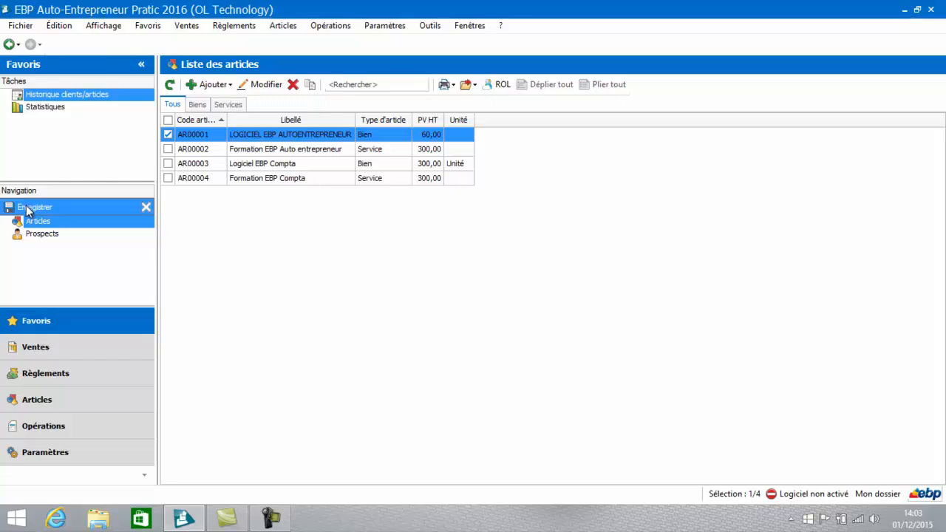
{"action": "left_click", "coordinate": [29, 208]}
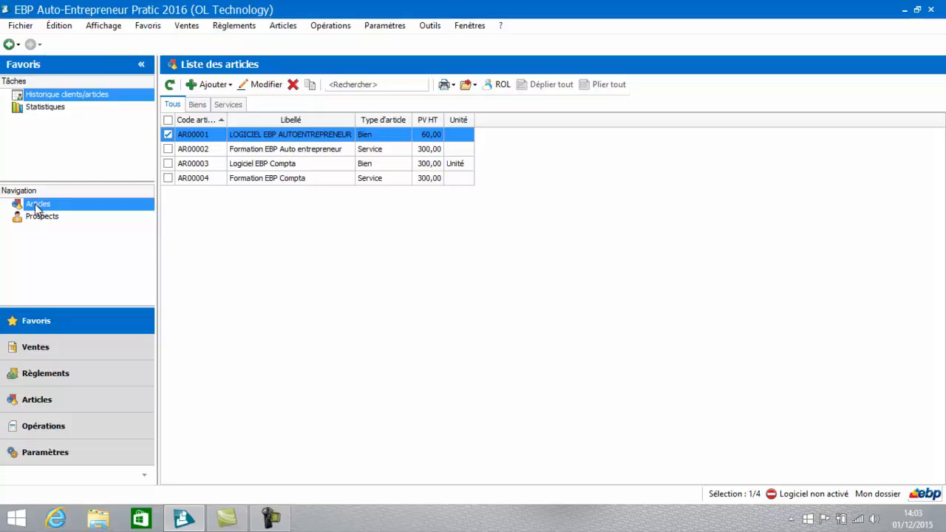
Step: Add the Devis list from the Ventes sales documents to the favourites and save the favourites
{"action": "left_click", "coordinate": [52, 360]}
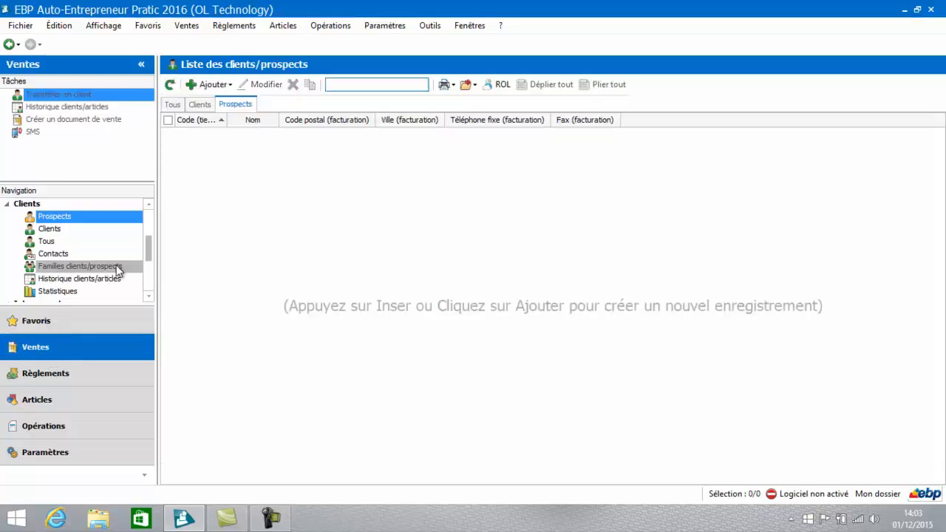
{"action": "scroll", "coordinate": [136, 229], "scroll_direction": "up", "scroll_amount": 3}
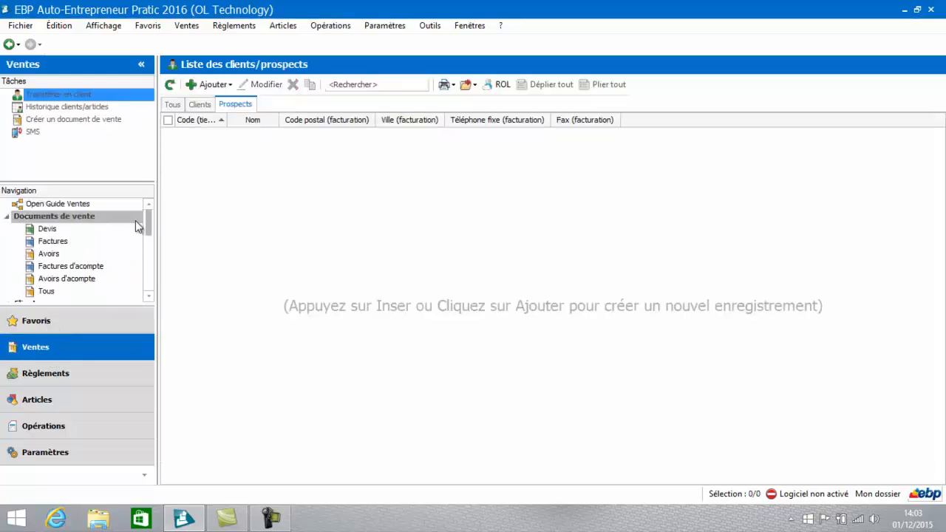
{"action": "right_click", "coordinate": [62, 227]}
{"action": "left_click", "coordinate": [101, 235]}
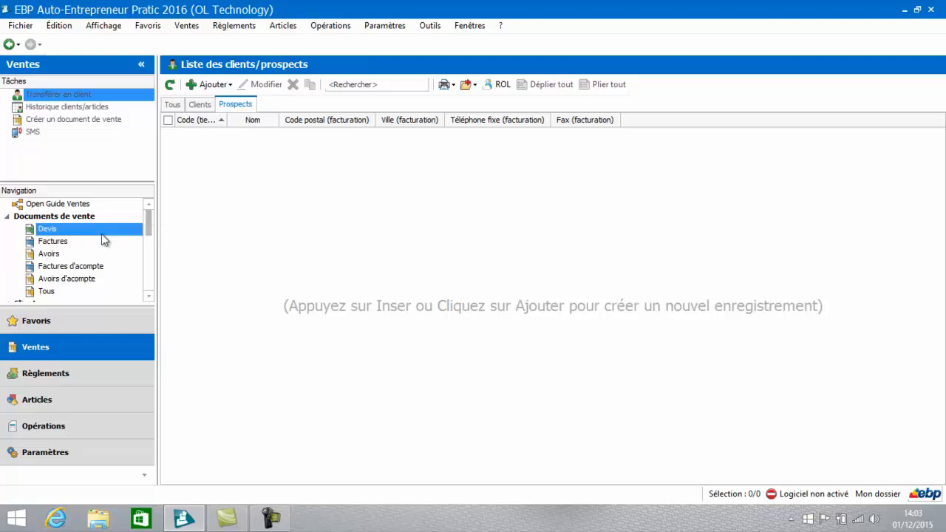
{"action": "left_click", "coordinate": [36, 320]}
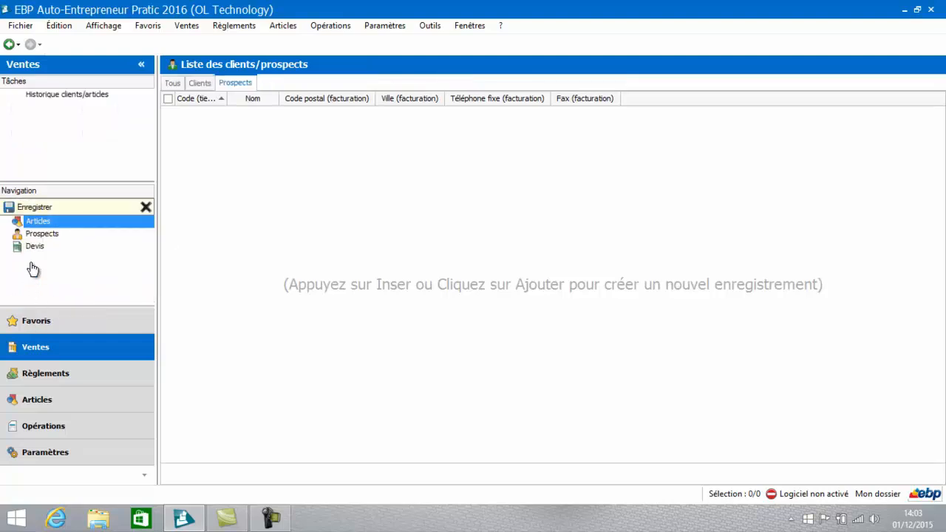
{"action": "left_click", "coordinate": [36, 221]}
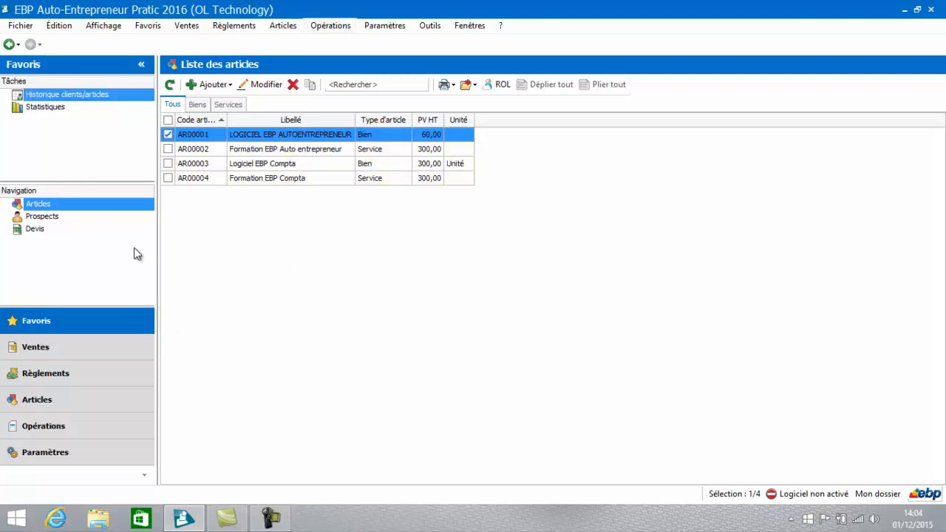
Step: Review the tasks offered for the Devis list, the Ventes guide and the Articles list
{"action": "left_click", "coordinate": [89, 345]}
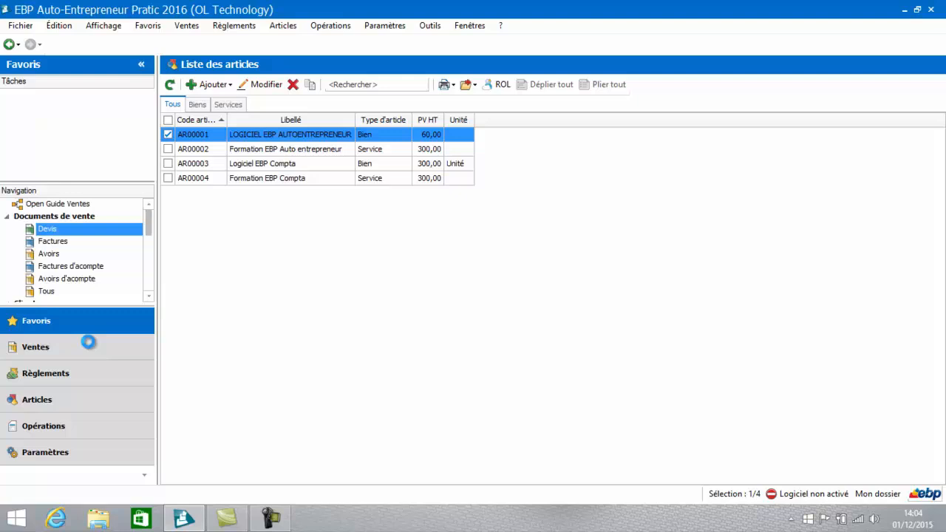
{"action": "left_click", "coordinate": [74, 206]}
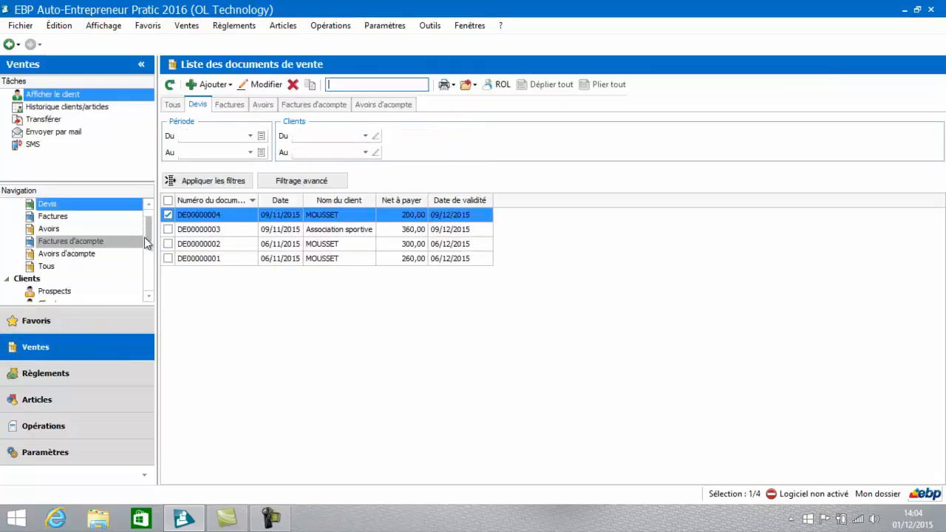
{"action": "scroll", "coordinate": [147, 240], "scroll_direction": "up", "scroll_amount": 1}
{"action": "left_click", "coordinate": [86, 205]}
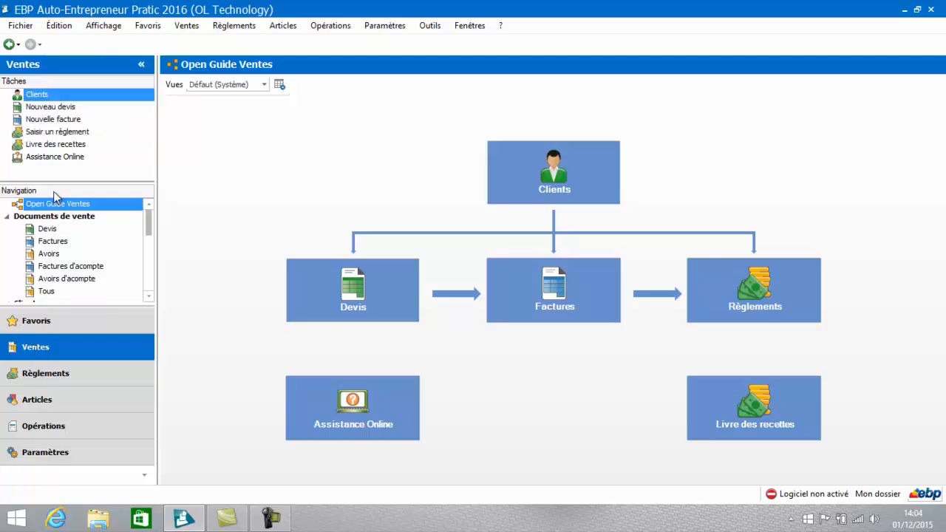
{"action": "left_click", "coordinate": [63, 400]}
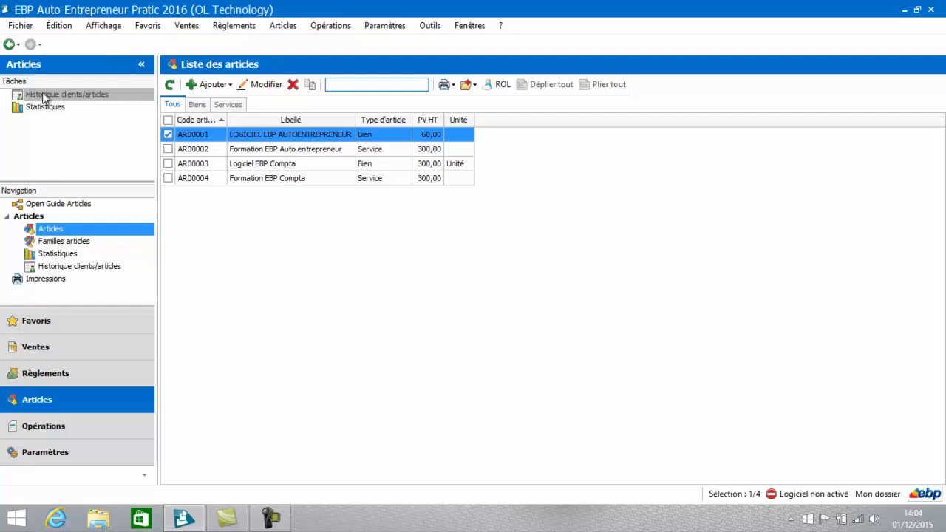
{"action": "left_click", "coordinate": [64, 97]}
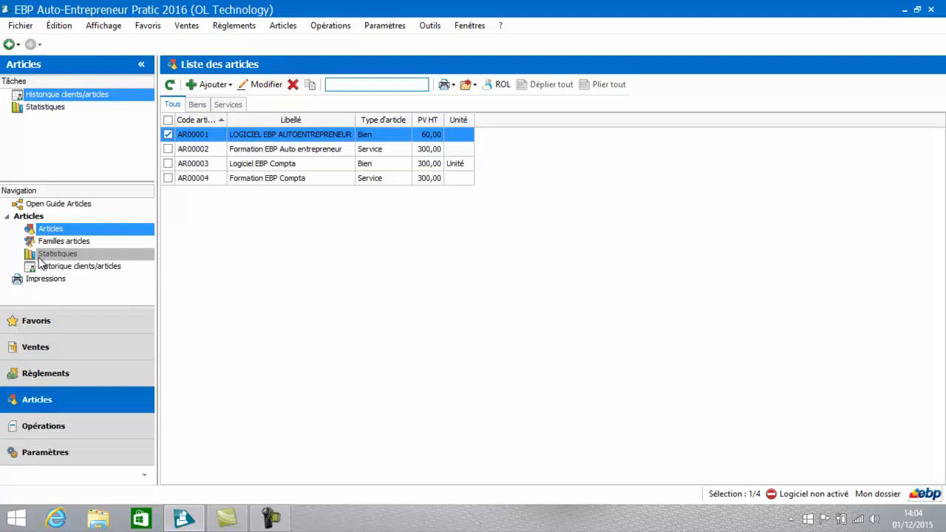
{"action": "left_click", "coordinate": [37, 320]}
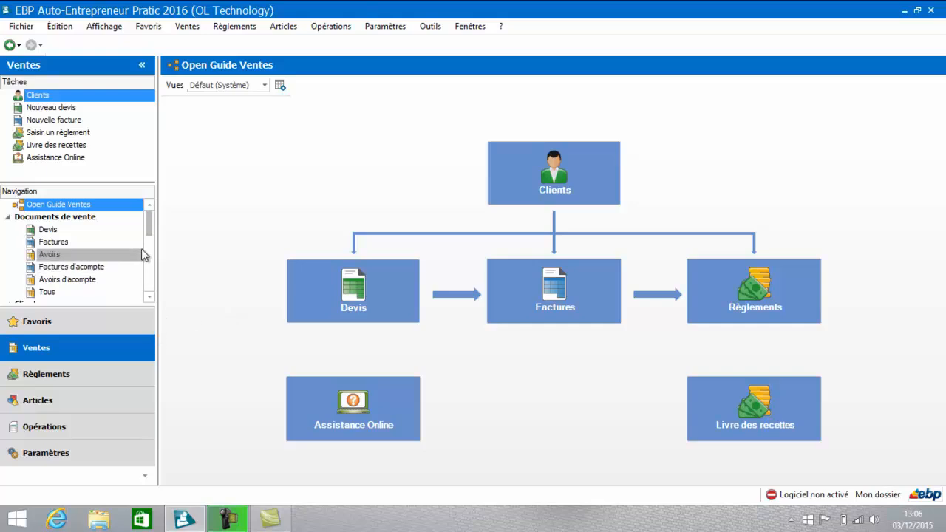
Step: Open the Livre des recettes from the Règlements section and sort its entries by date, newest first
{"action": "left_click", "coordinate": [79, 378]}
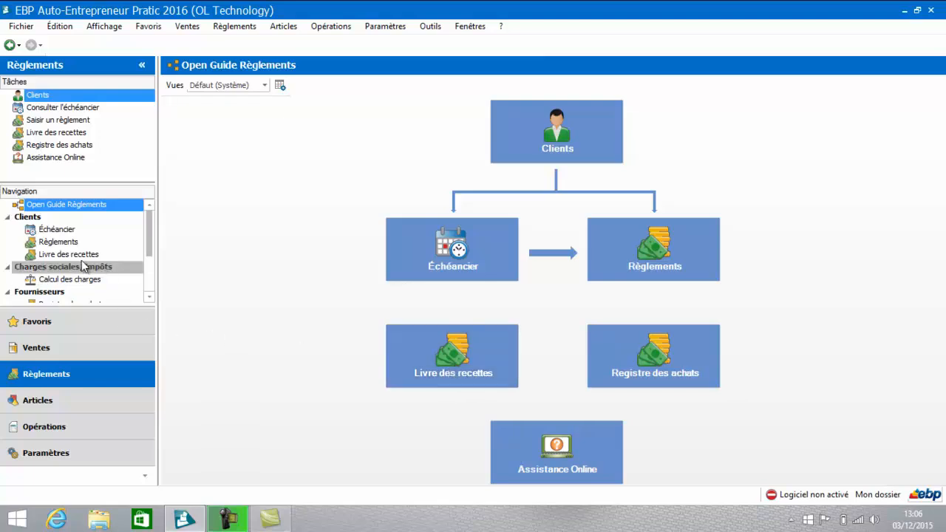
{"action": "left_click", "coordinate": [429, 342]}
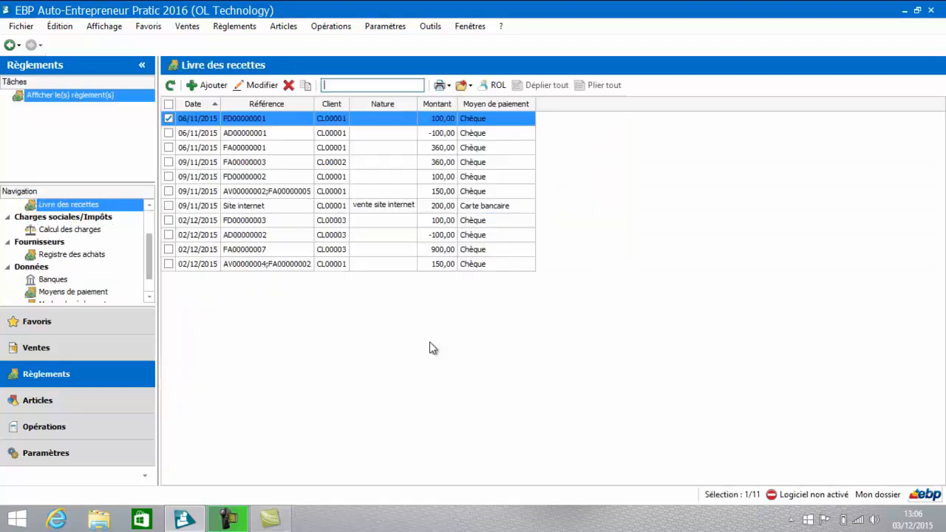
{"action": "left_click", "coordinate": [198, 104]}
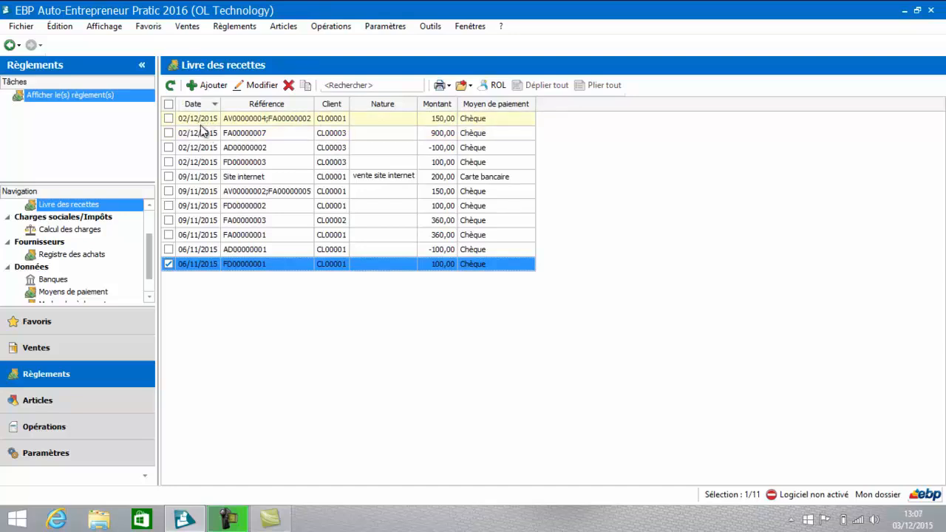
{"action": "left_click", "coordinate": [359, 86]}
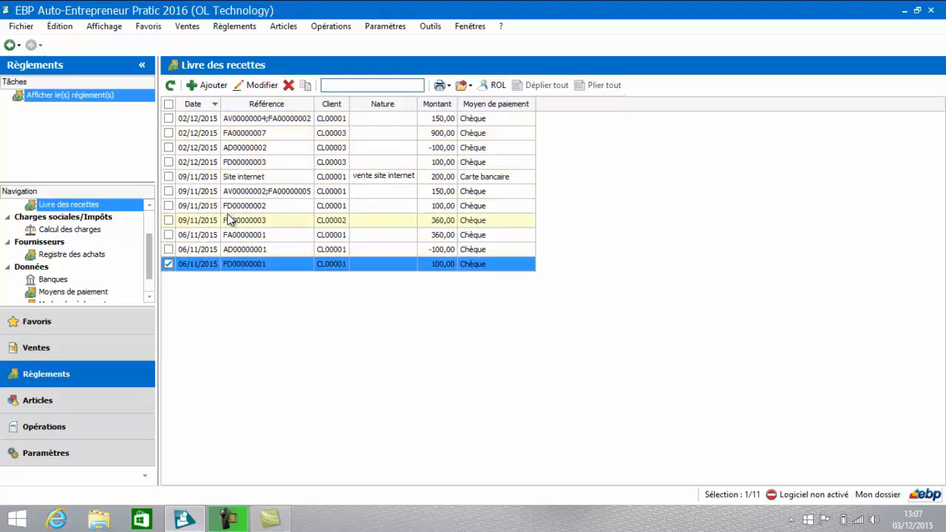
Step: Create a new receipt entry and assign it to the client Association sportive
{"action": "left_click", "coordinate": [214, 87]}
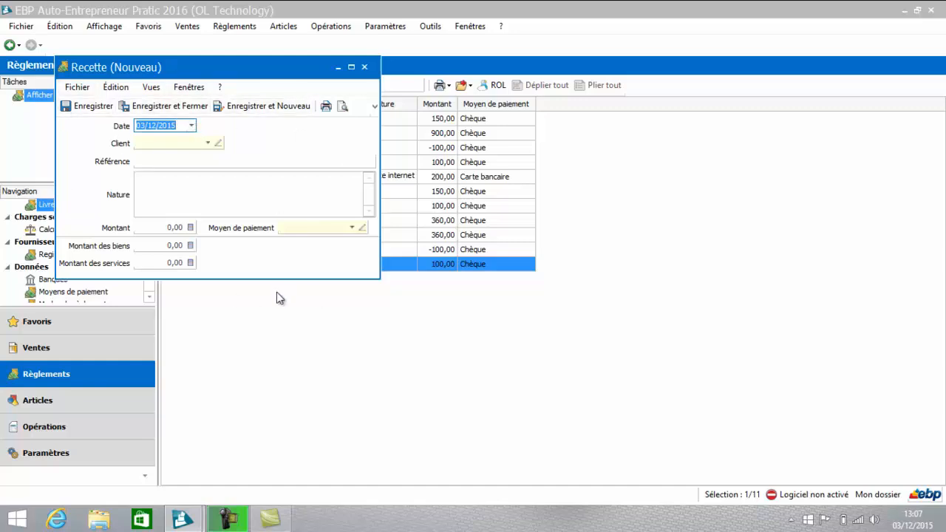
{"action": "left_click", "coordinate": [208, 145]}
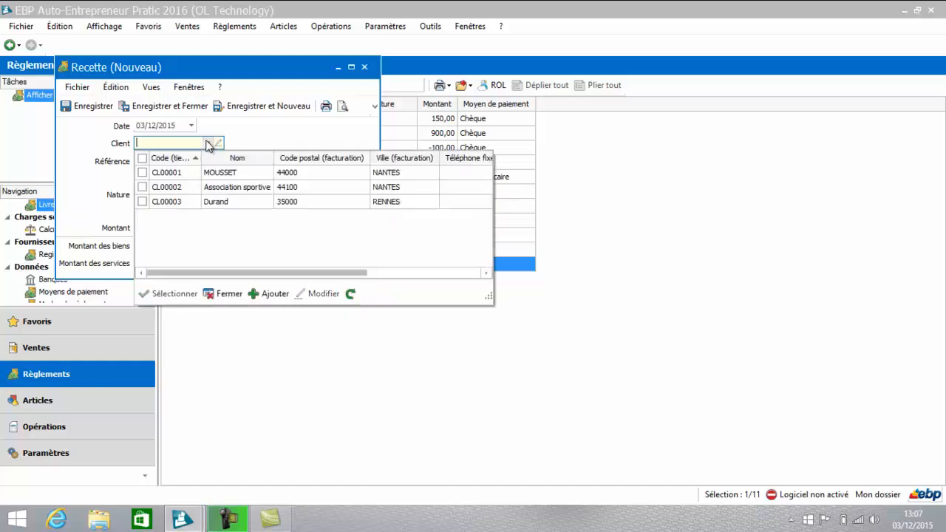
{"action": "double_click", "coordinate": [202, 187]}
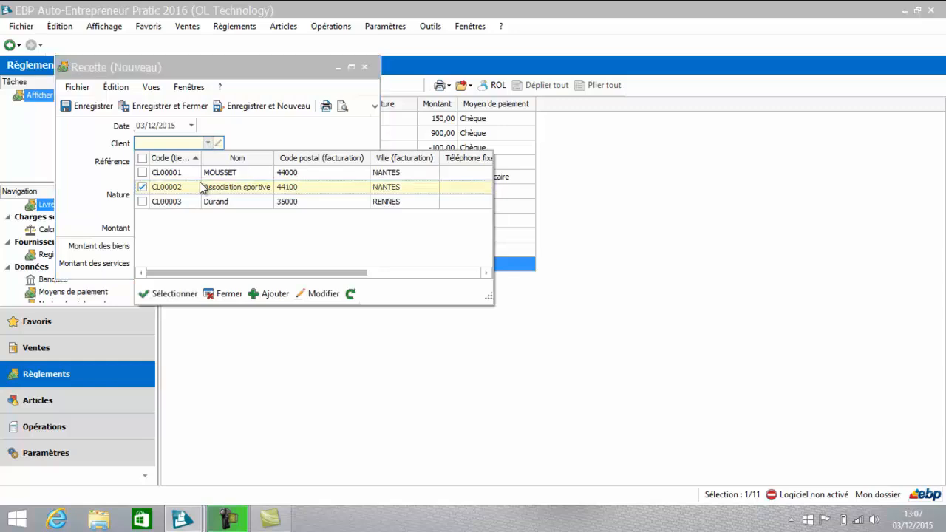
{"action": "left_click", "coordinate": [196, 189]}
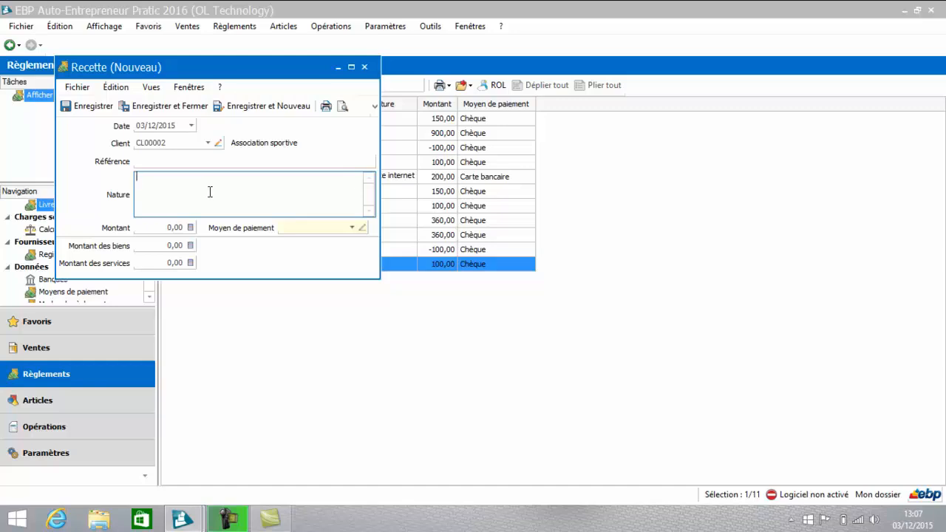
Step: Describe the receipt's nature as Remboursement, with an amount of 50 and Chèque as payment method
{"action": "type", "text": "Remboursement"}
{"action": "key", "text": "Tab"}
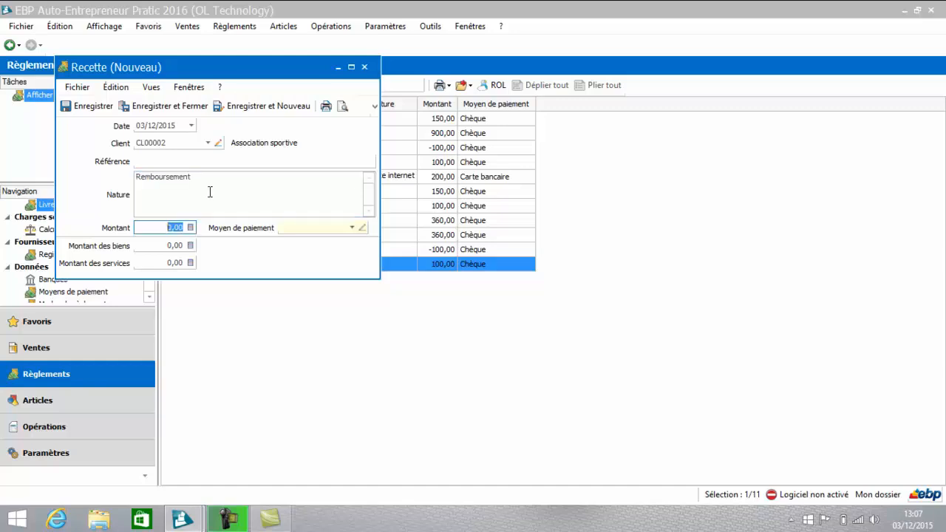
{"action": "type", "text": "50"}
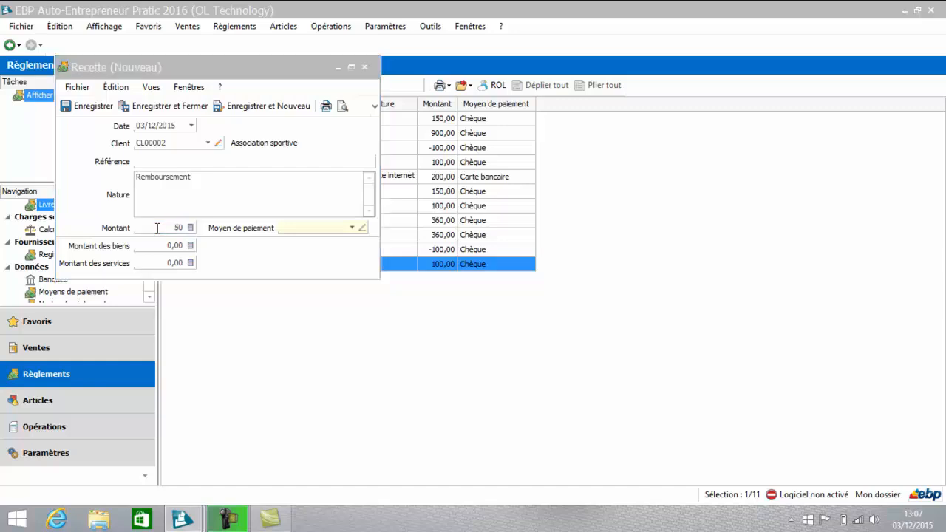
{"action": "left_click", "coordinate": [352, 228]}
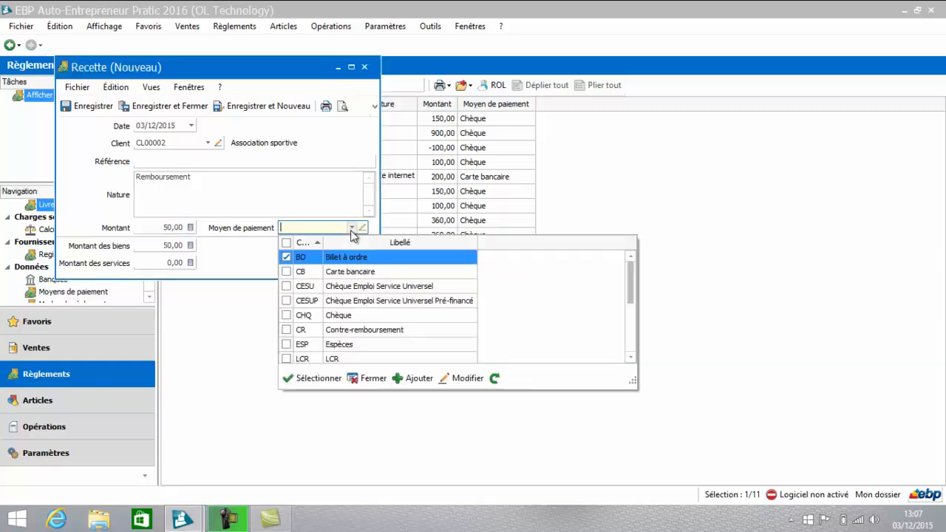
{"action": "double_click", "coordinate": [338, 316]}
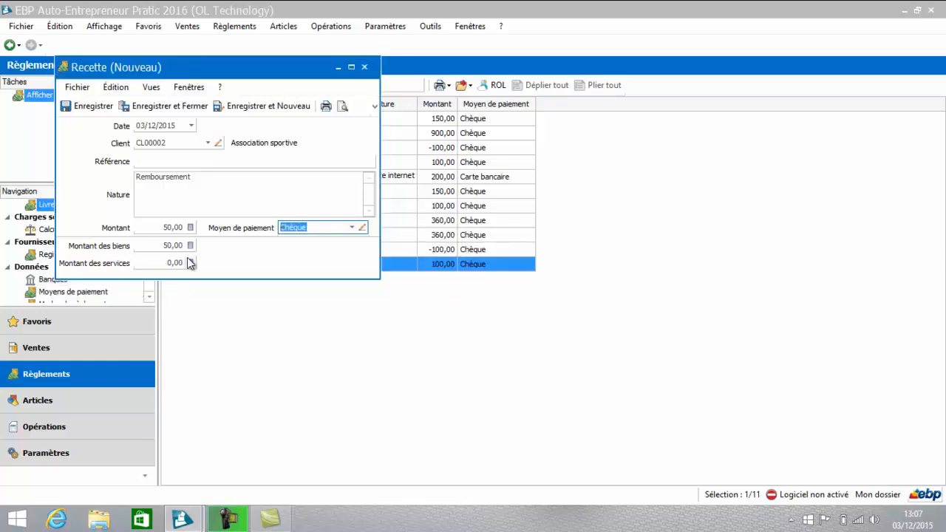
Step: Allocate the receipt to services, with 0 for Montant des biens and 50 for Montant des services, and save and close it
{"action": "left_click", "coordinate": [156, 246]}
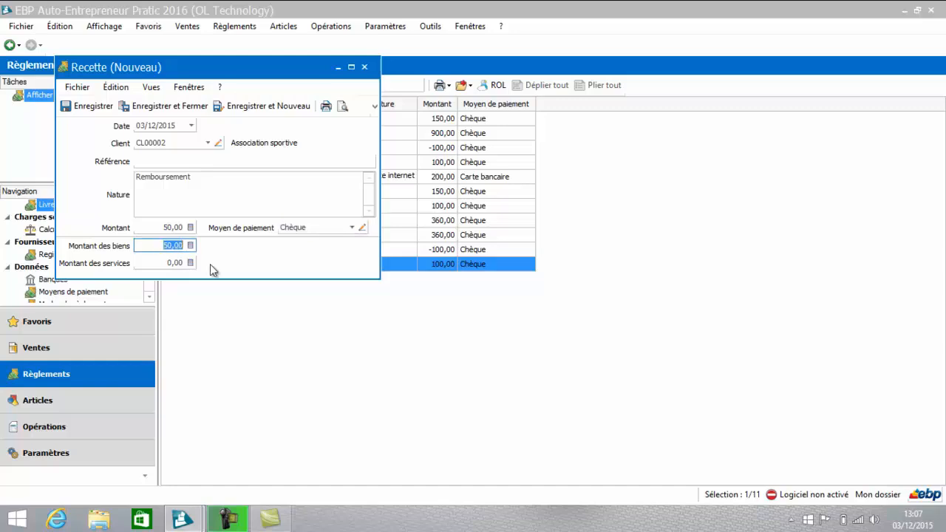
{"action": "type", "text": "0"}
{"action": "left_click", "coordinate": [151, 263]}
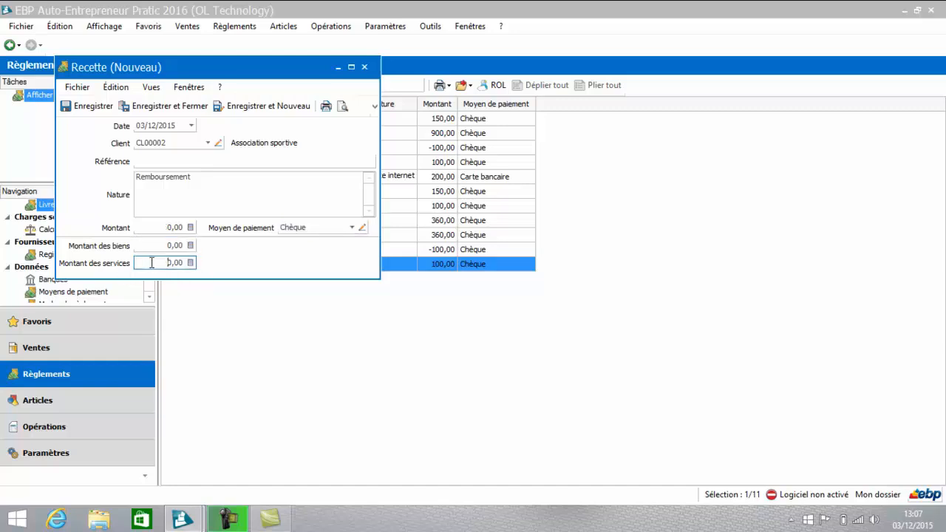
{"action": "left_click_drag", "start_coordinate": [151, 263], "coordinate": [183, 275]}
{"action": "type", "text": "50"}
{"action": "key", "text": "Tab"}
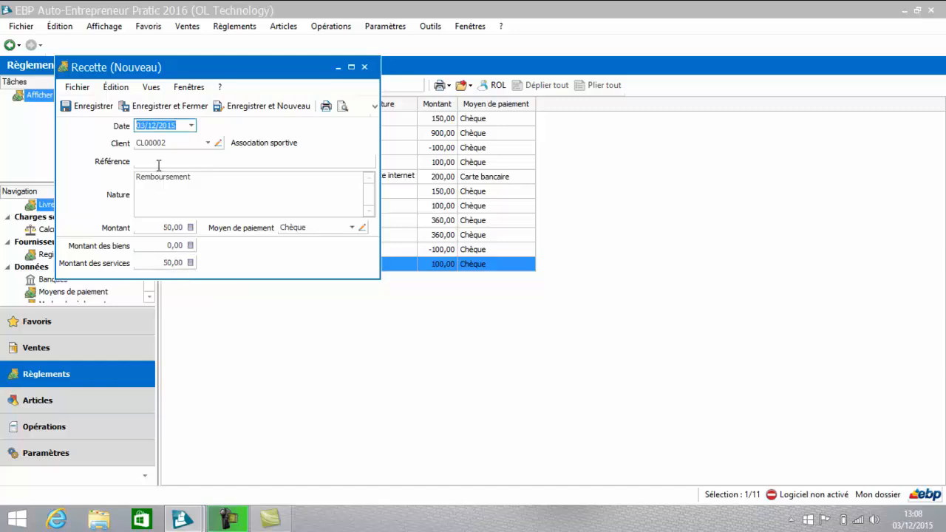
{"action": "left_click", "coordinate": [170, 113]}
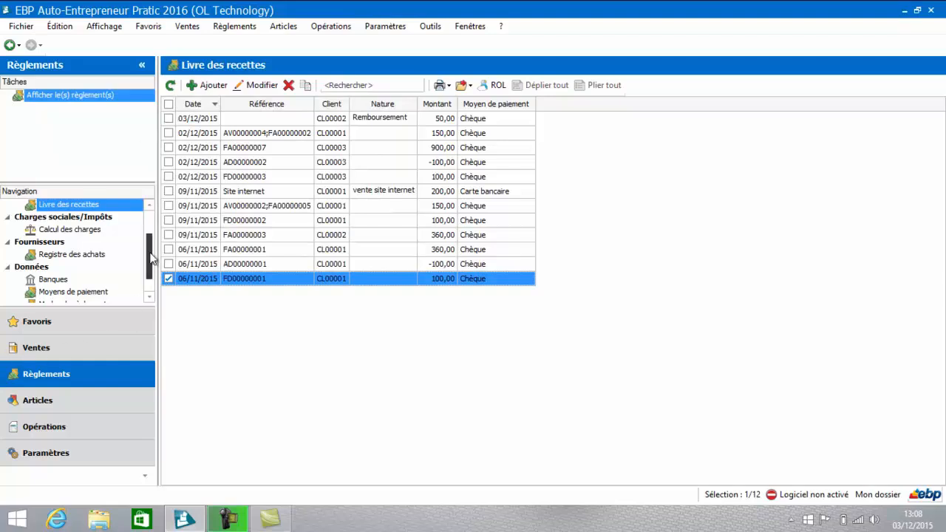
Step: Open the standard Livre des recettes print model from the Impressions of the Règlements section
{"action": "left_click_drag", "start_coordinate": [150, 259], "coordinate": [151, 284]}
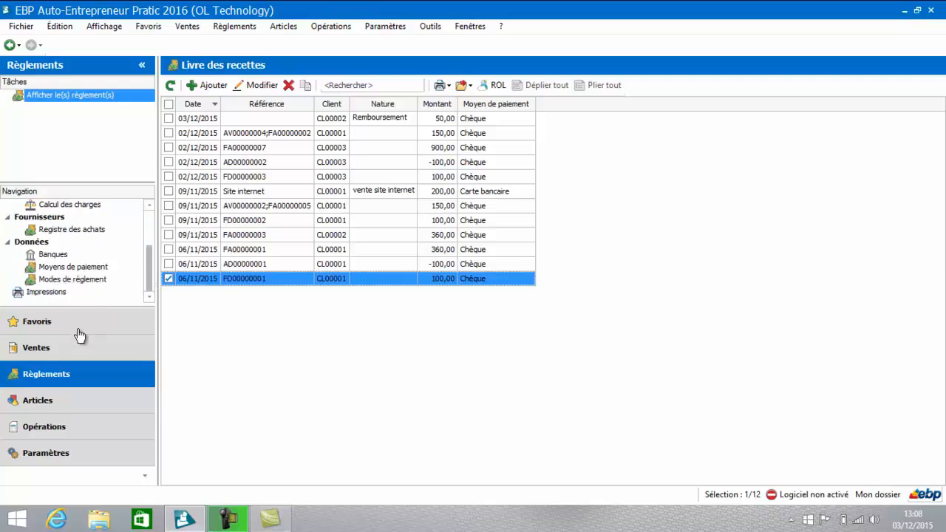
{"action": "left_click", "coordinate": [43, 292]}
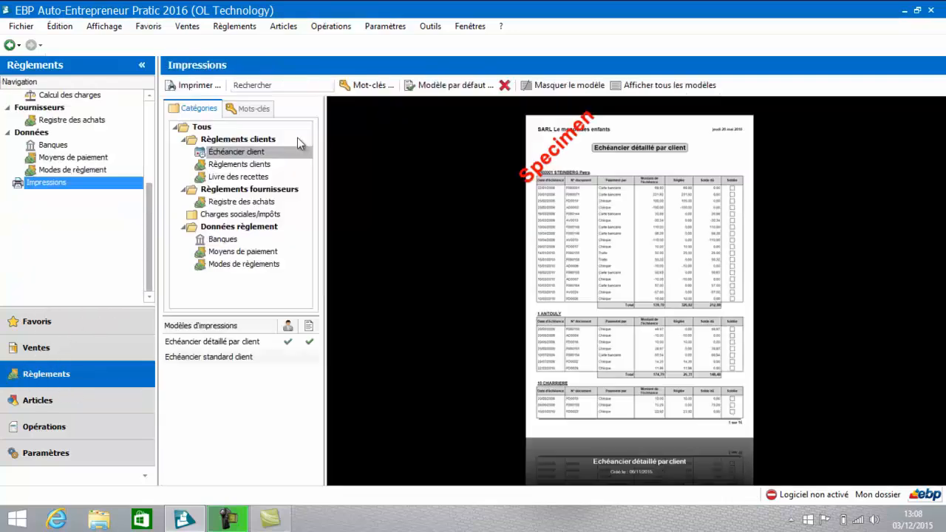
{"action": "left_click", "coordinate": [244, 182]}
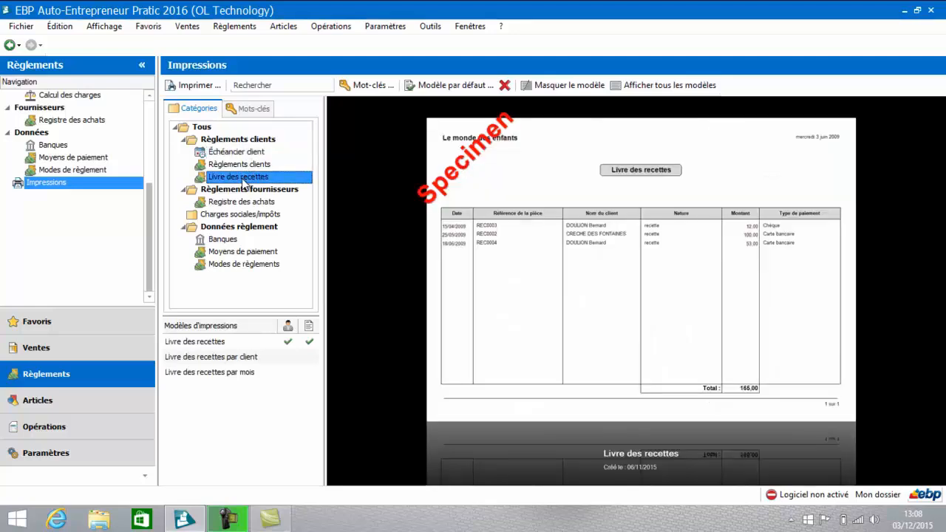
{"action": "left_click", "coordinate": [205, 346]}
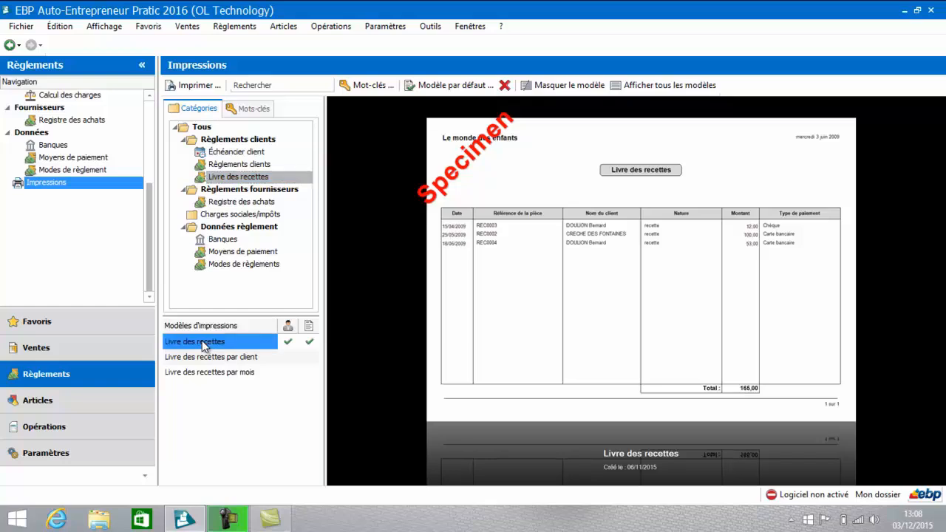
{"action": "double_click", "coordinate": [205, 345]}
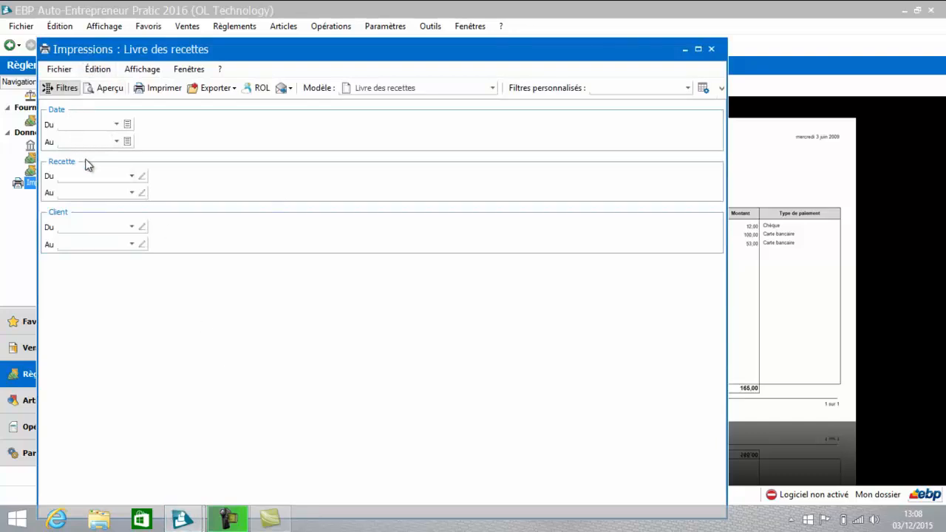
Step: Check the Recette filter choices, preview the unfiltered Livre des recettes report full screen, and close it
{"action": "left_click", "coordinate": [131, 178]}
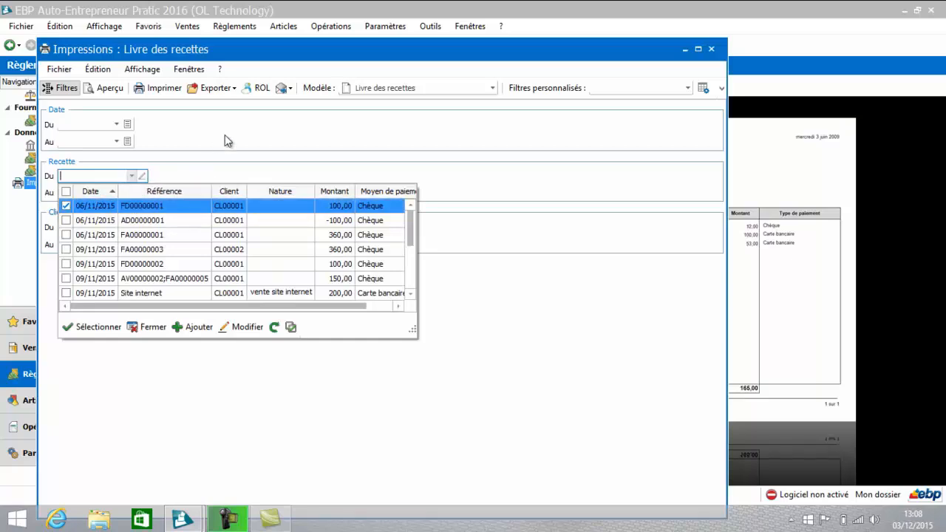
{"action": "left_click", "coordinate": [159, 329]}
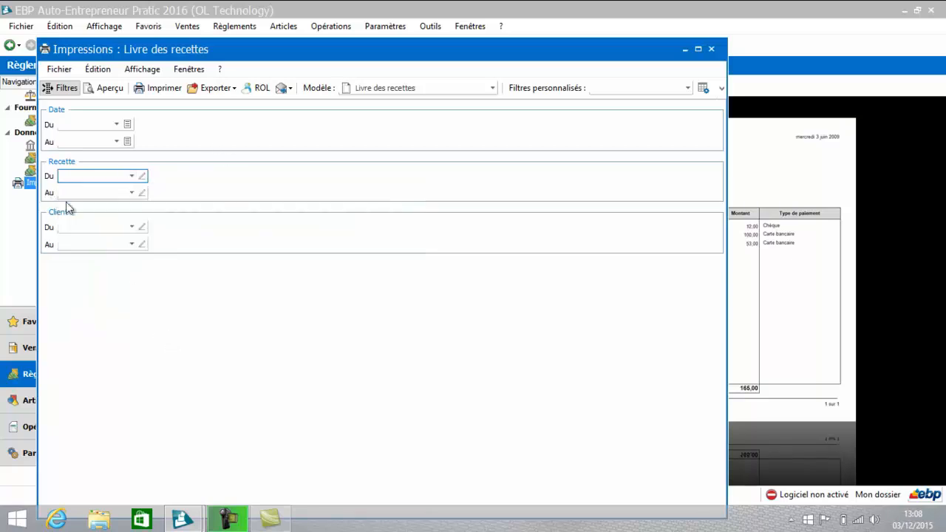
{"action": "left_click", "coordinate": [108, 88]}
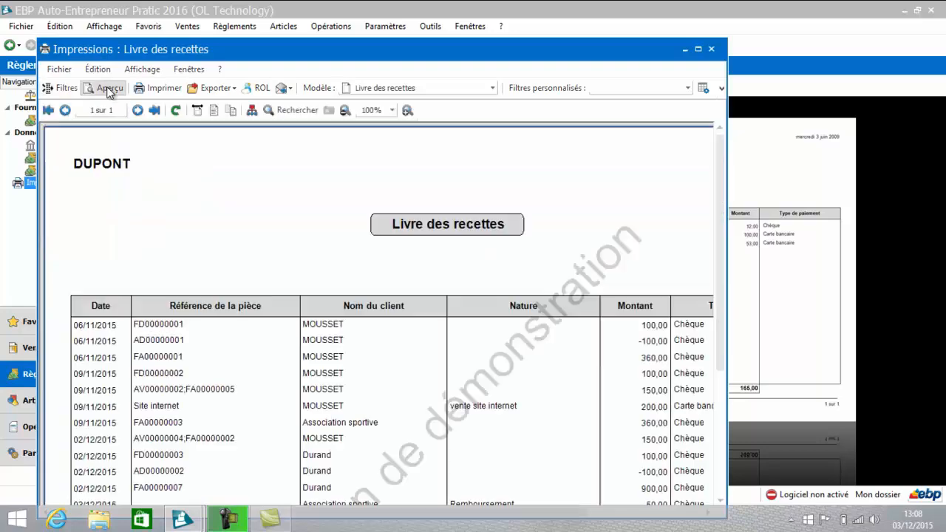
{"action": "left_click", "coordinate": [698, 49]}
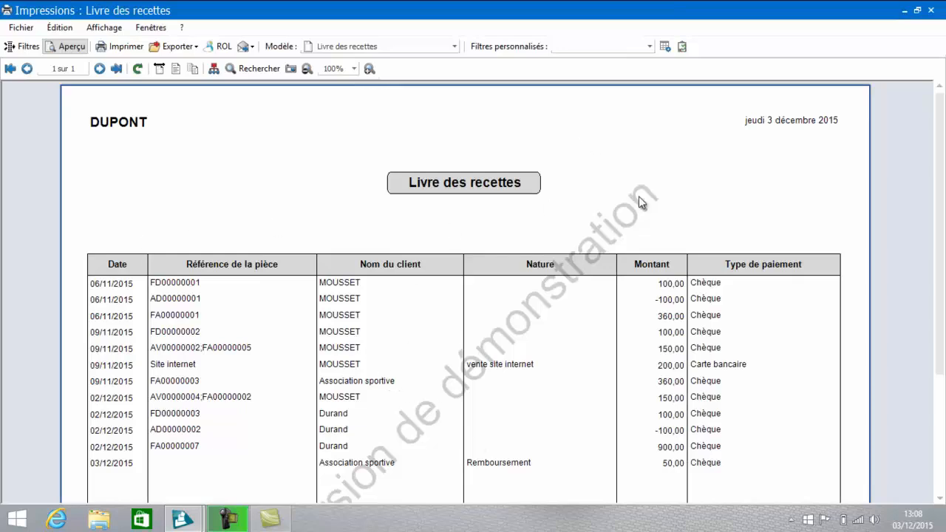
{"action": "left_click", "coordinate": [933, 10]}
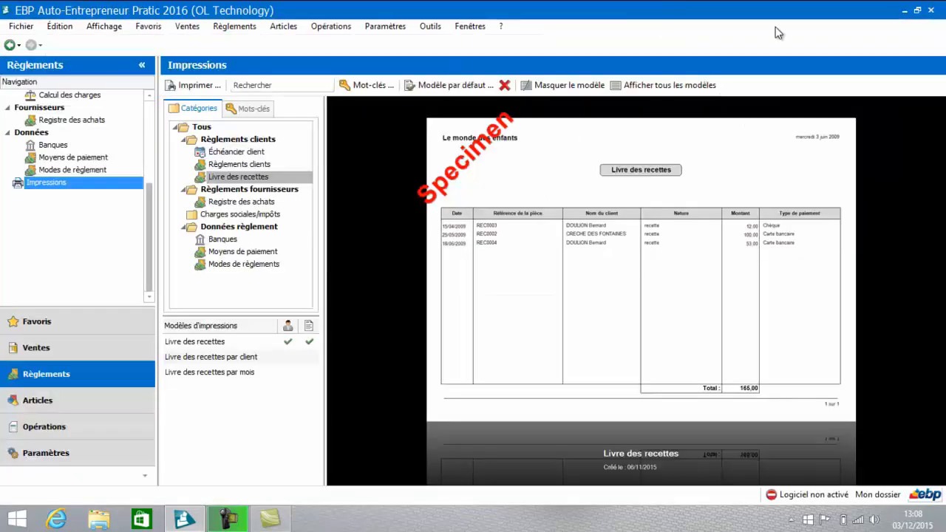
Step: Preview the Livre des recettes par mois report without filters and close it
{"action": "left_click", "coordinate": [211, 372]}
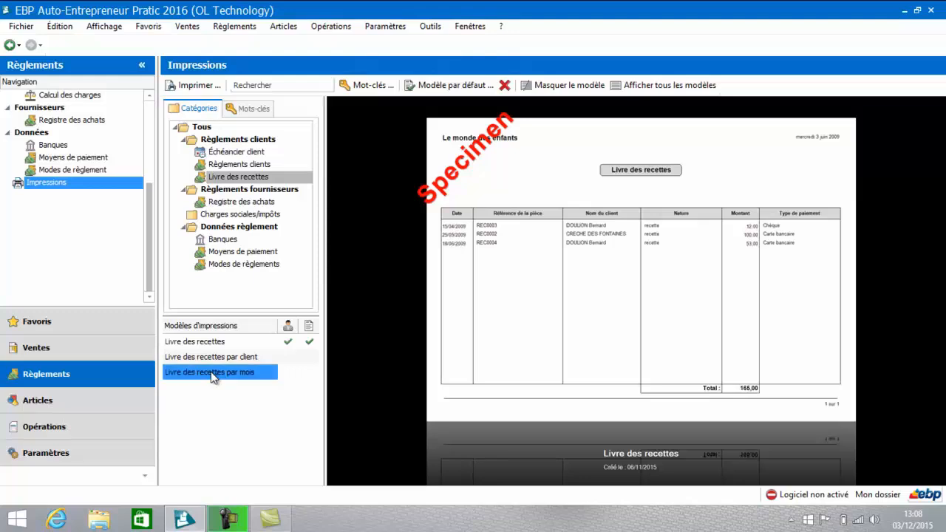
{"action": "double_click", "coordinate": [212, 374]}
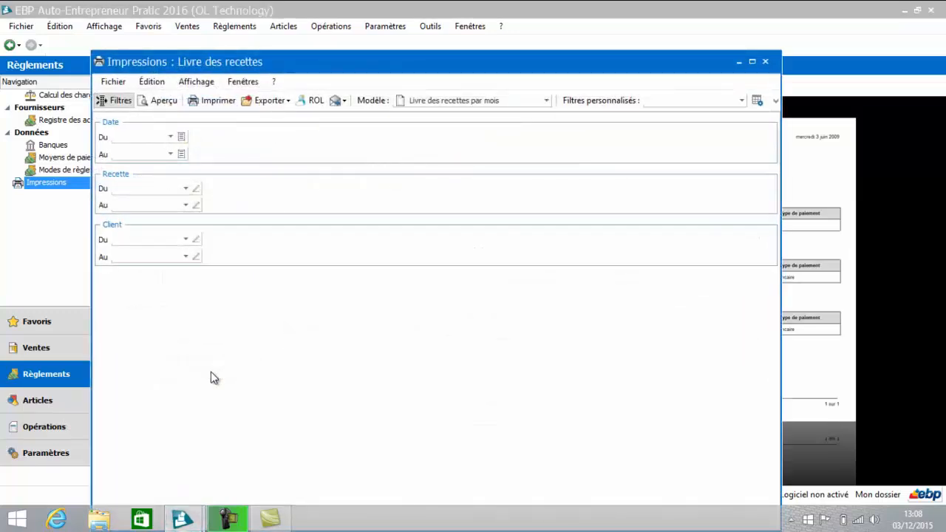
{"action": "left_click", "coordinate": [162, 103]}
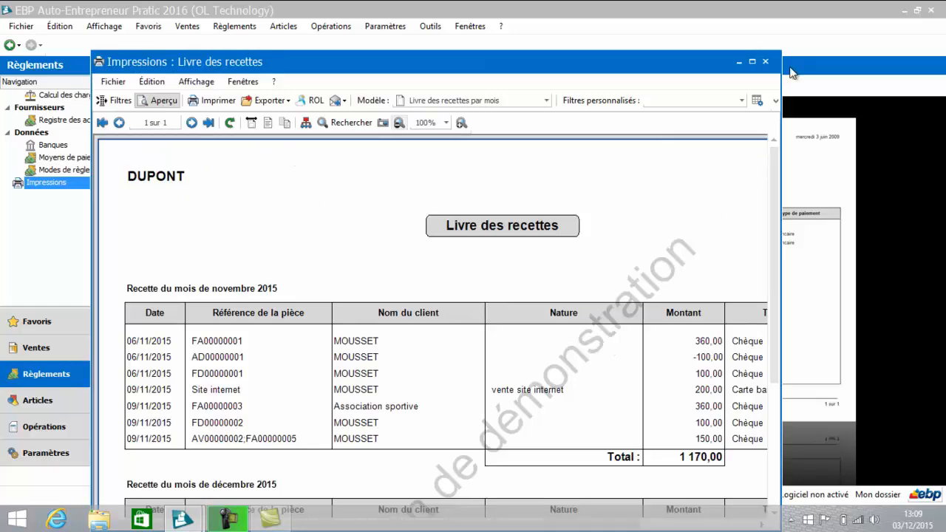
{"action": "left_click", "coordinate": [767, 62]}
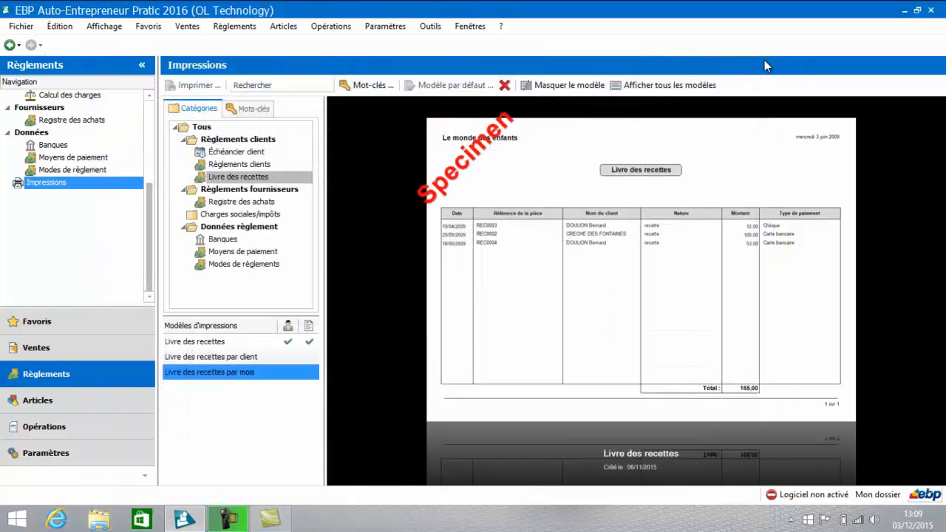
Step: Preview the Livre des recettes par client report, examine both of its pages full screen, and close it
{"action": "left_click", "coordinate": [234, 357]}
{"action": "double_click", "coordinate": [234, 357]}
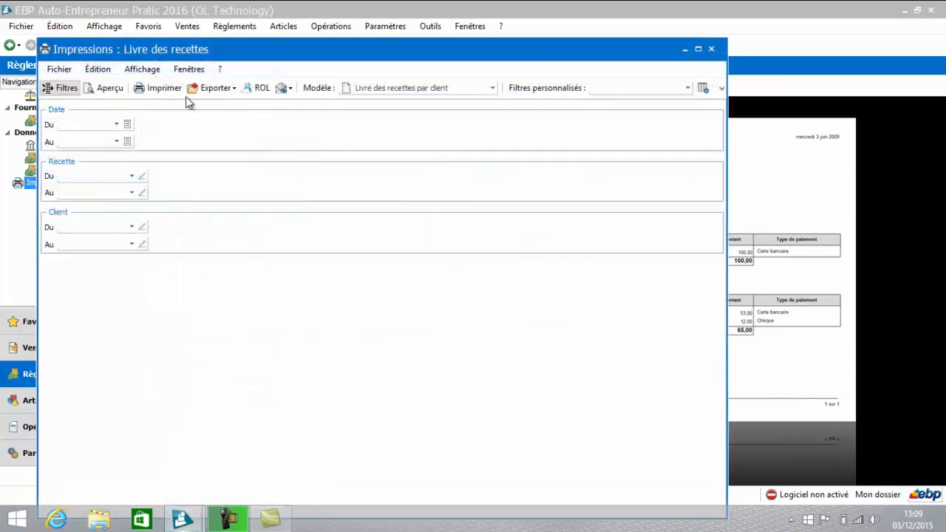
{"action": "left_click", "coordinate": [106, 89]}
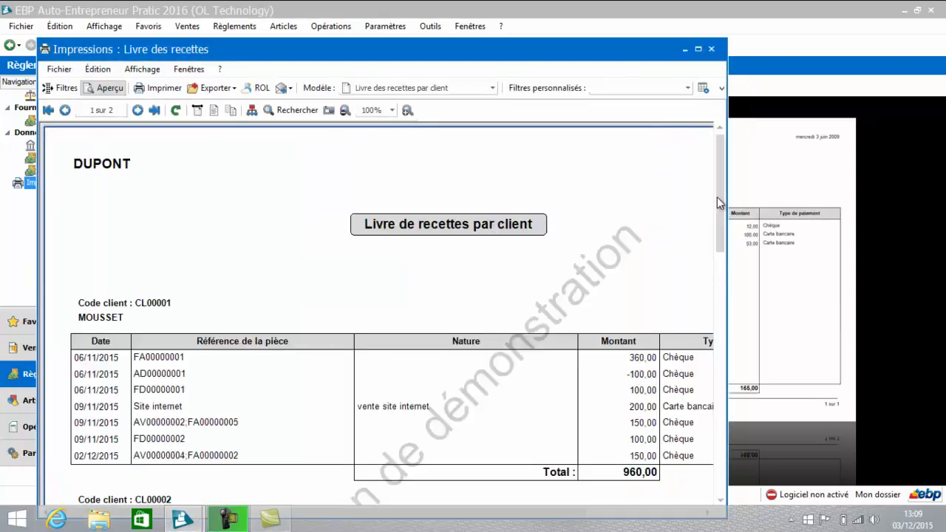
{"action": "left_click_drag", "start_coordinate": [719, 204], "coordinate": [729, 357]}
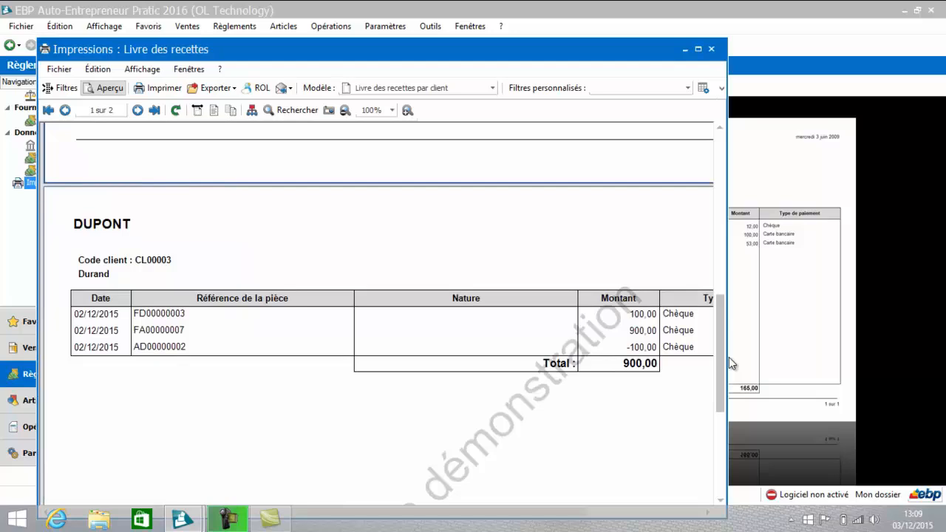
{"action": "left_click", "coordinate": [698, 49]}
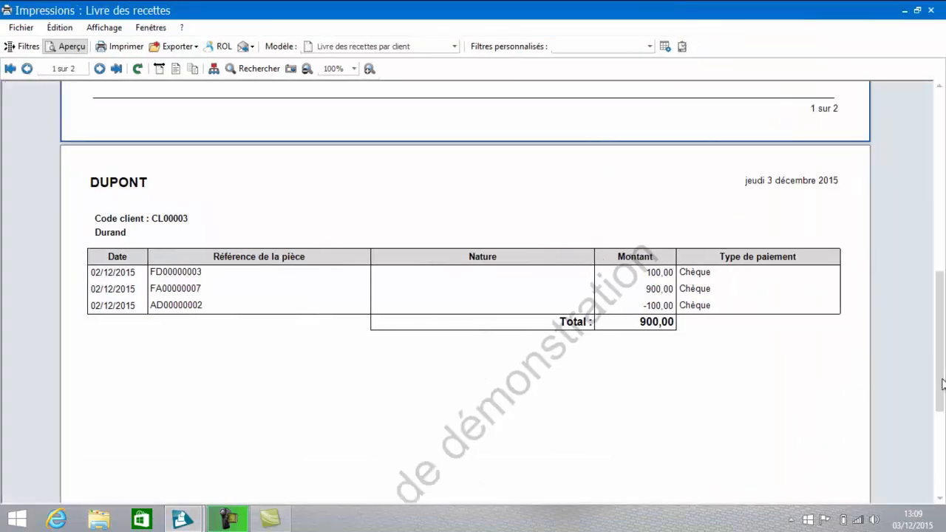
{"action": "left_click_drag", "start_coordinate": [940, 310], "coordinate": [921, 141]}
{"action": "left_click", "coordinate": [932, 10]}
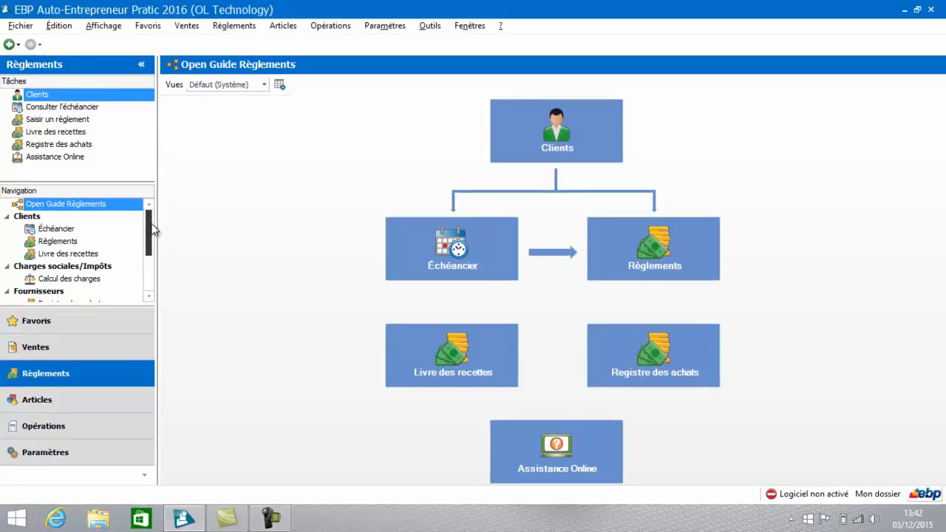
Step: Create a new expense in the Registre des achats with Orange as the supplier
{"action": "scroll", "coordinate": [151, 241], "scroll_direction": "down", "scroll_amount": 1}
{"action": "scroll", "coordinate": [151, 244], "scroll_direction": "down", "scroll_amount": 1}
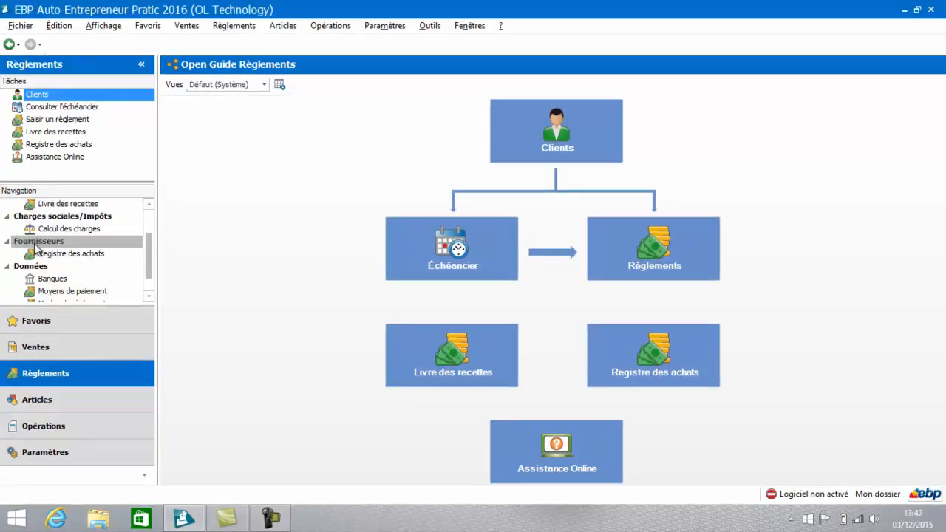
{"action": "left_click", "coordinate": [56, 254]}
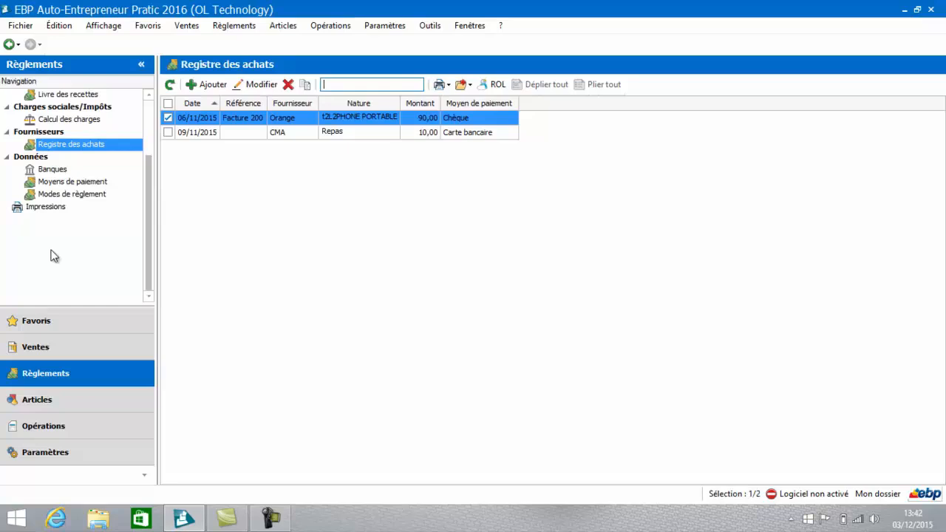
{"action": "left_click", "coordinate": [213, 85]}
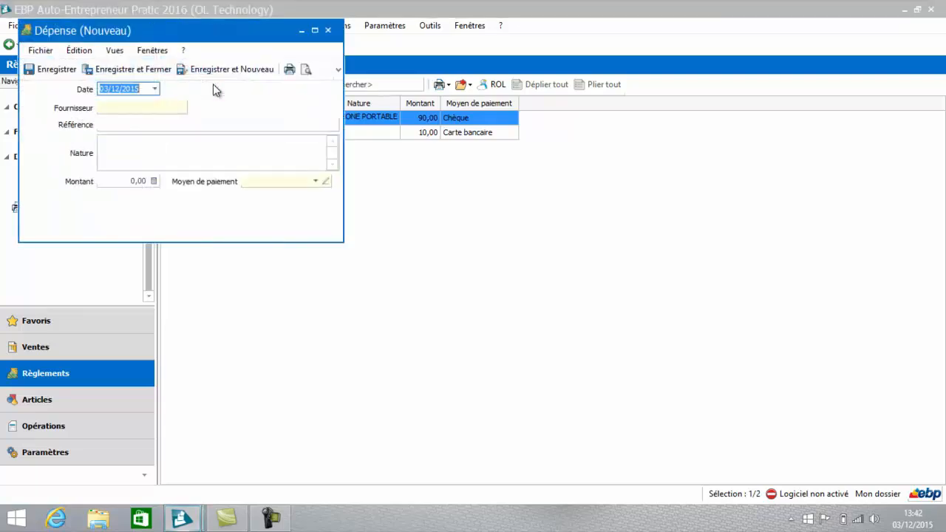
{"action": "left_click", "coordinate": [146, 109]}
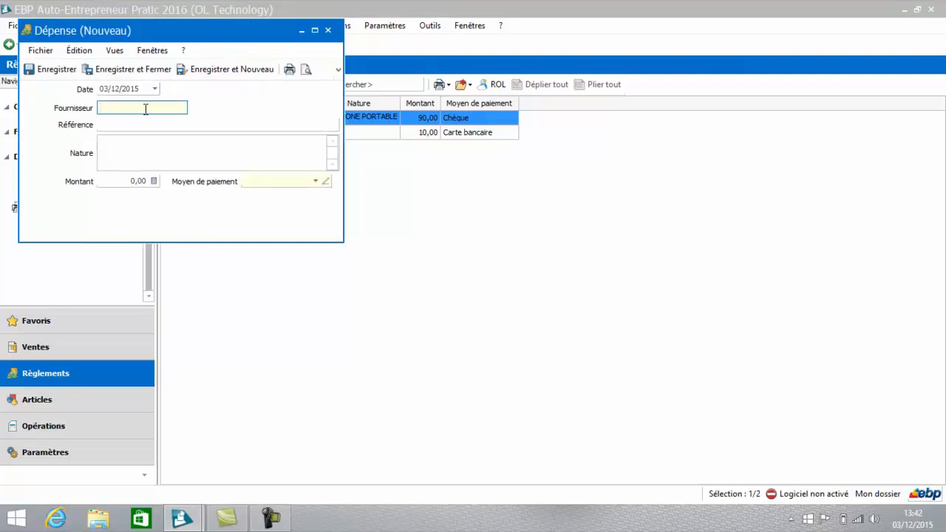
{"action": "type", "text": "Orange"}
Step: Give the expense the nature Portabe, amount 40 and payment method Prélèvement SEPA, and save it while starting another expense
{"action": "left_click", "coordinate": [156, 163]}
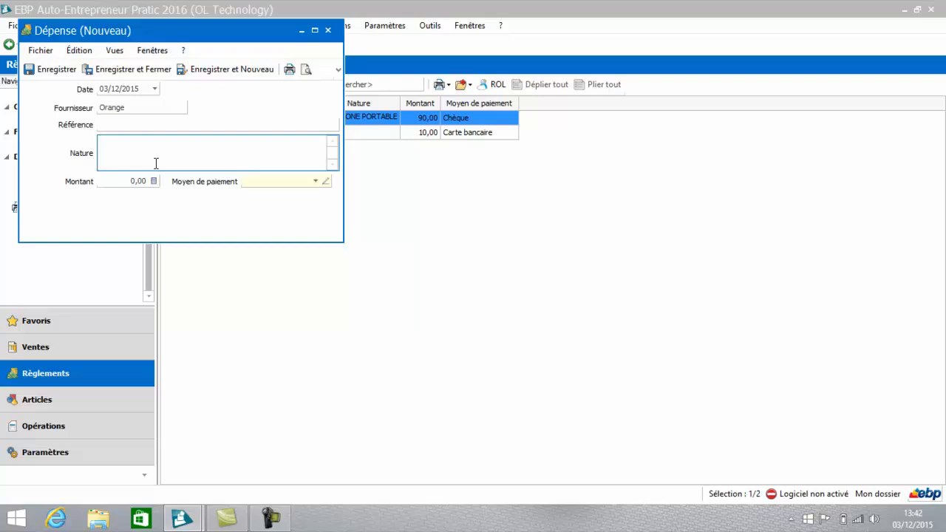
{"action": "type", "text": "Portabe"}
{"action": "key", "text": "Tab"}
{"action": "type", "text": "40"}
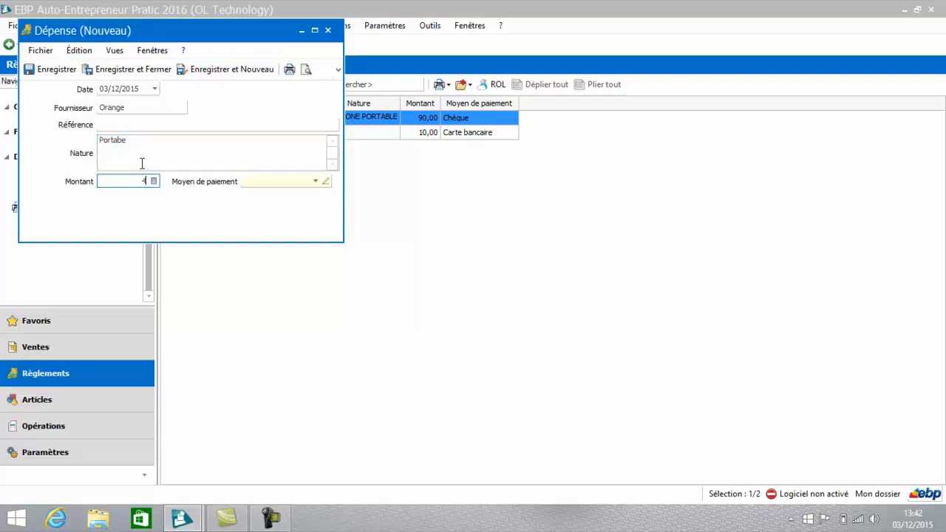
{"action": "key", "text": "Tab"}
{"action": "left_click", "coordinate": [317, 182]}
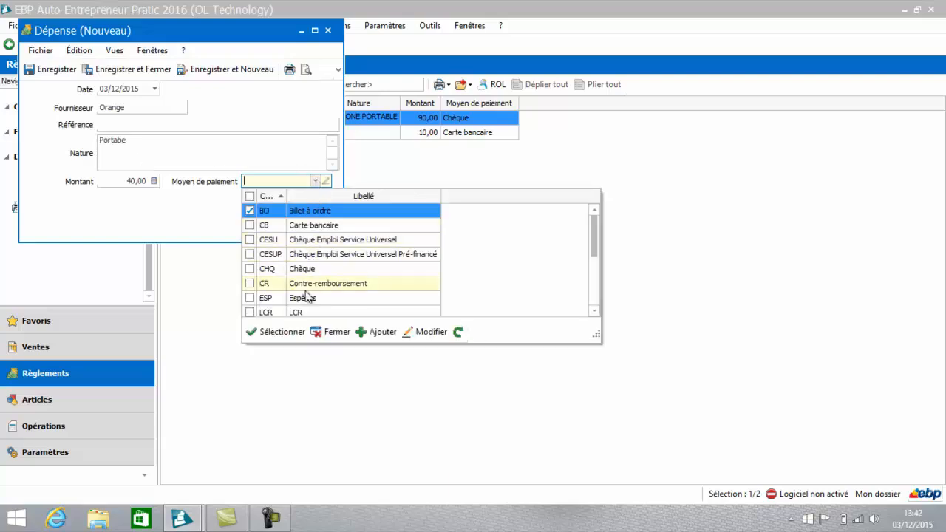
{"action": "left_click_drag", "start_coordinate": [593, 238], "coordinate": [592, 264]}
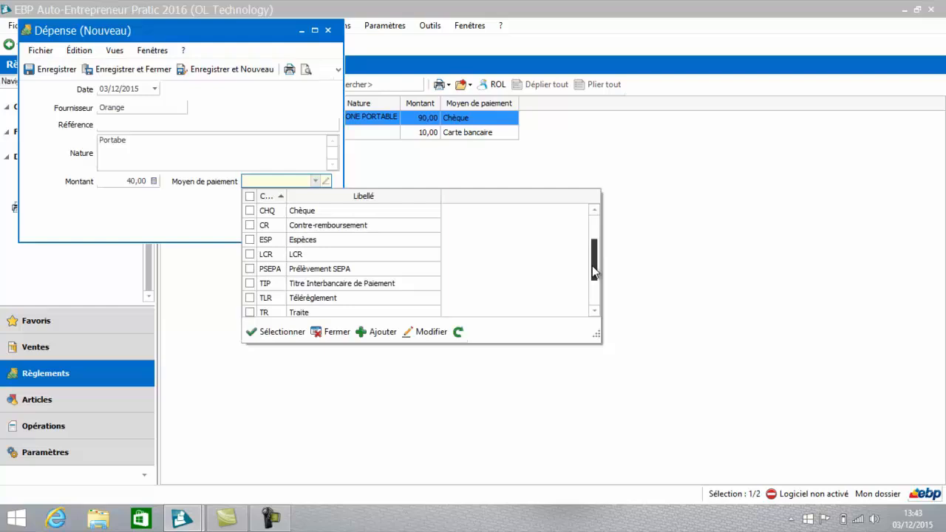
{"action": "left_click", "coordinate": [333, 270]}
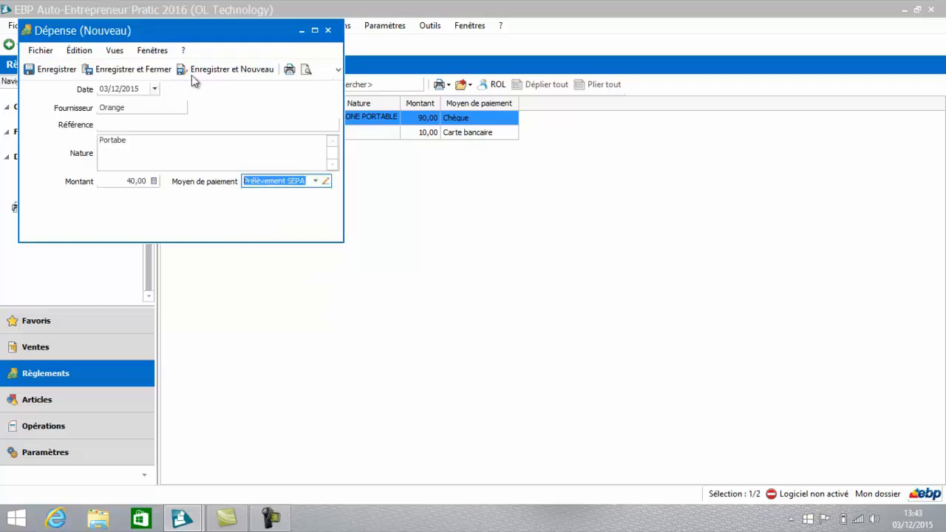
{"action": "left_click", "coordinate": [214, 72]}
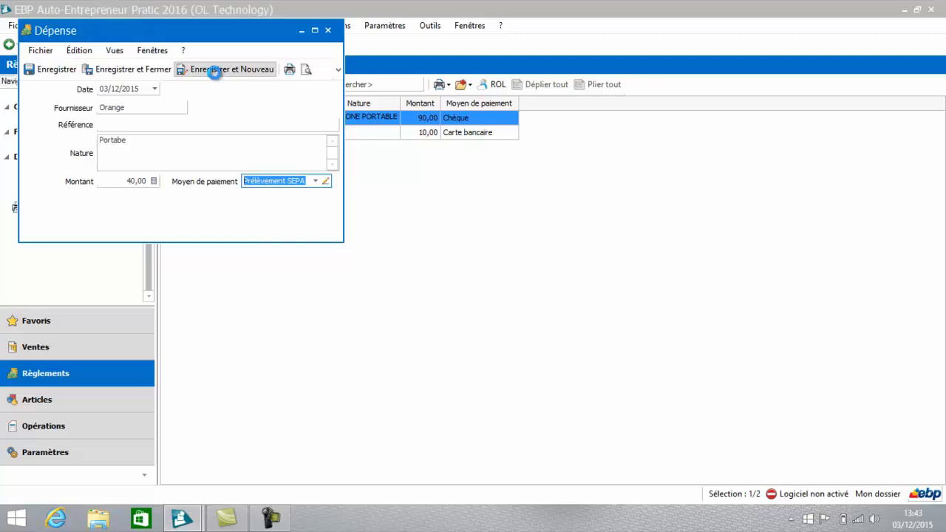
Step: Enter Orange as the supplier of the new expense
{"action": "left_click", "coordinate": [159, 105]}
{"action": "type", "text": "oRAN"}
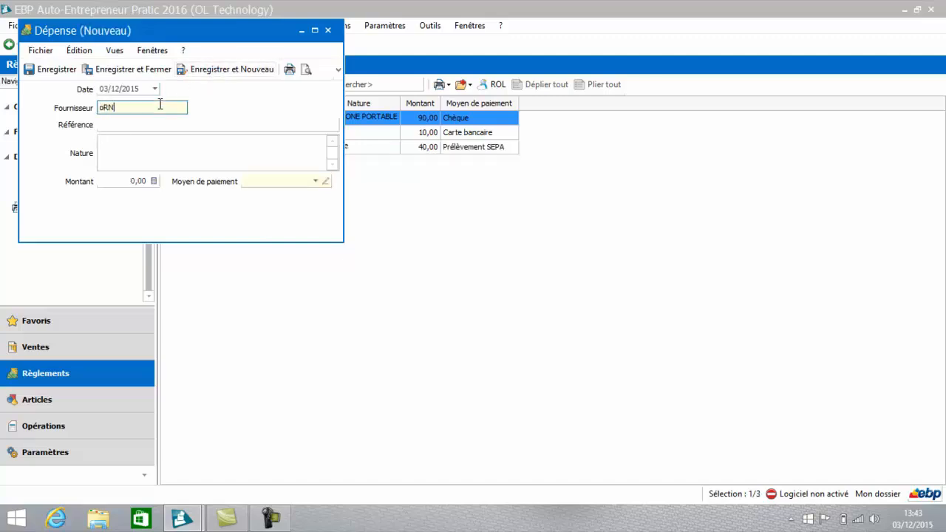
{"action": "key", "text": "BackSpace"}
{"action": "key", "text": "BackSpace"}
{"action": "type", "text": "Orange"}
Step: Give the Orange expense the nature Internet, amount 30 and payment method Virement SEPA, and save it while starting another expense
{"action": "left_click", "coordinate": [191, 159]}
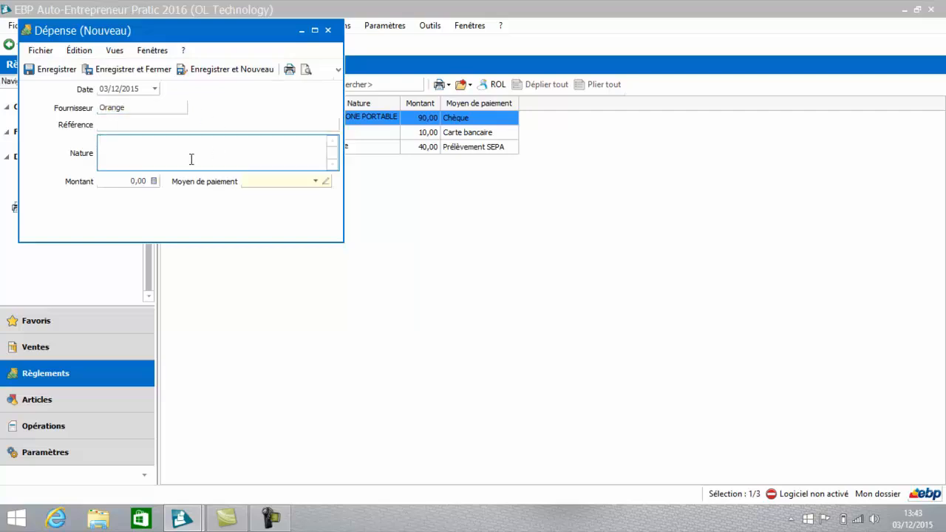
{"action": "type", "text": "Internet"}
{"action": "key", "text": "Tab"}
{"action": "type", "text": "30"}
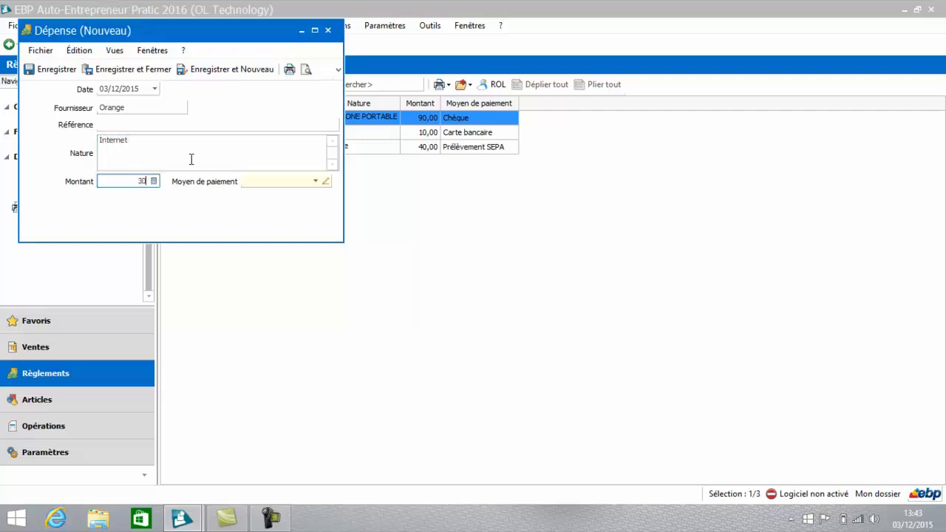
{"action": "key", "text": "Tab"}
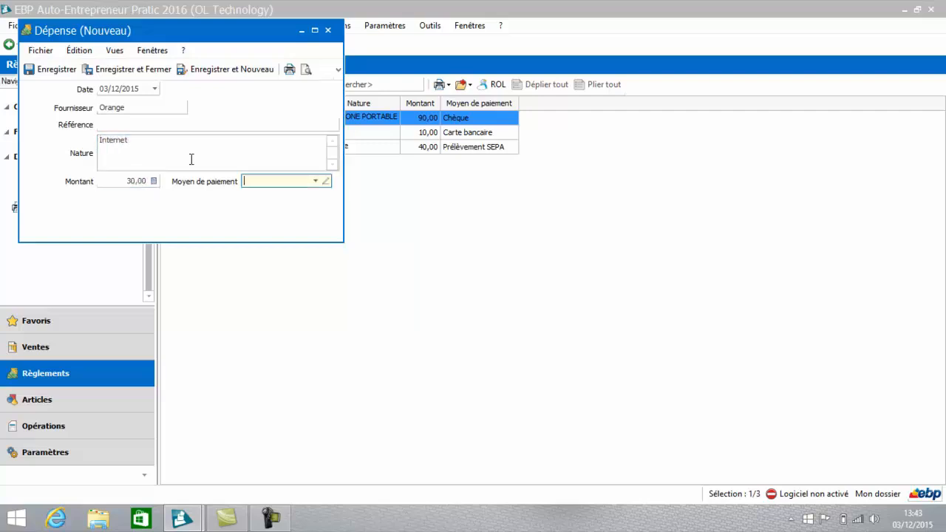
{"action": "left_click", "coordinate": [319, 181]}
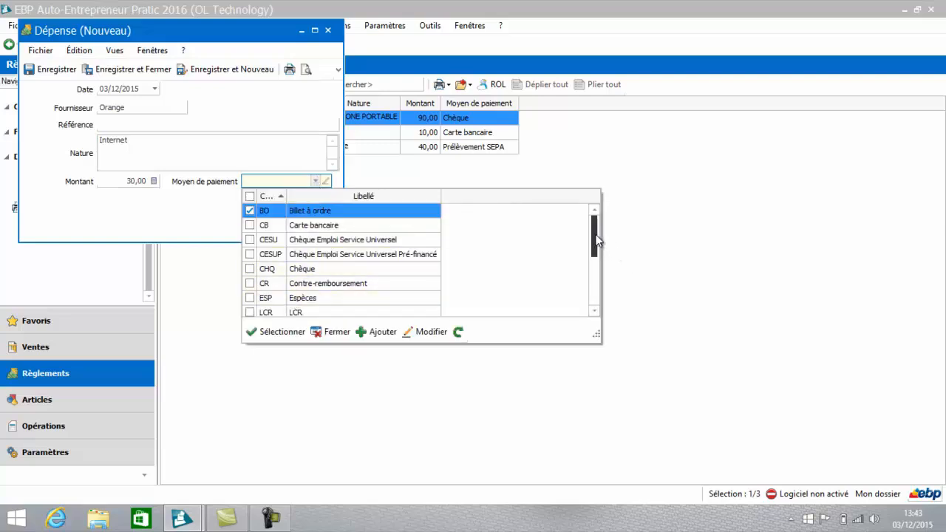
{"action": "left_click", "coordinate": [211, 72]}
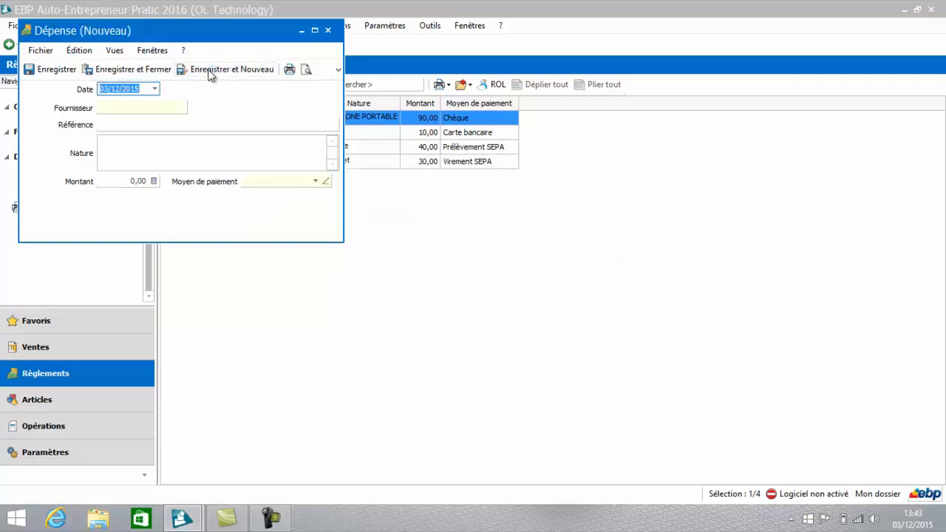
Step: Enter HOTEL as the supplier of the new expense and Lission formation as its reference
{"action": "left_click", "coordinate": [115, 109]}
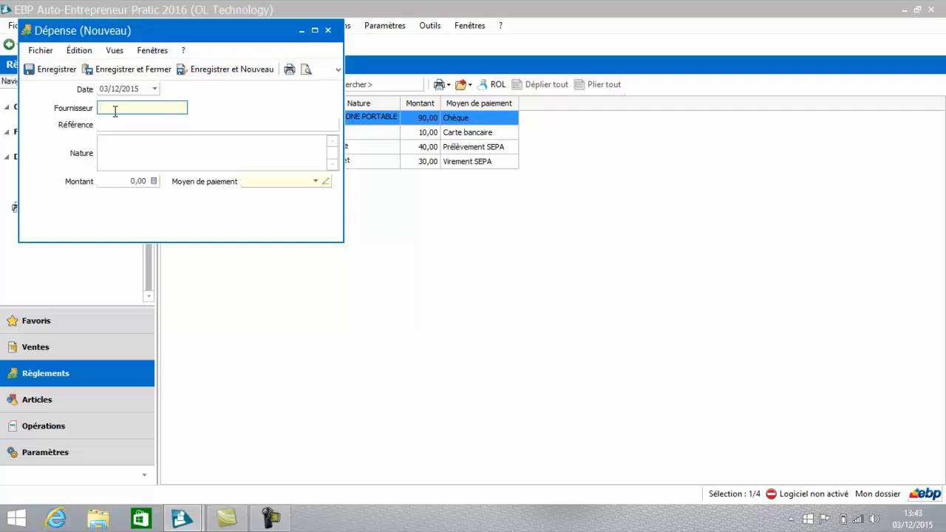
{"action": "type", "text": "hotel"}
{"action": "key", "text": "BackSpace"}
{"action": "key", "text": "BackSpace"}
{"action": "key", "text": "BackSpace"}
{"action": "key", "text": "BackSpace"}
{"action": "key", "text": "BackSpace"}
{"action": "type", "text": "HOTEL"}
{"action": "key", "text": "Tab"}
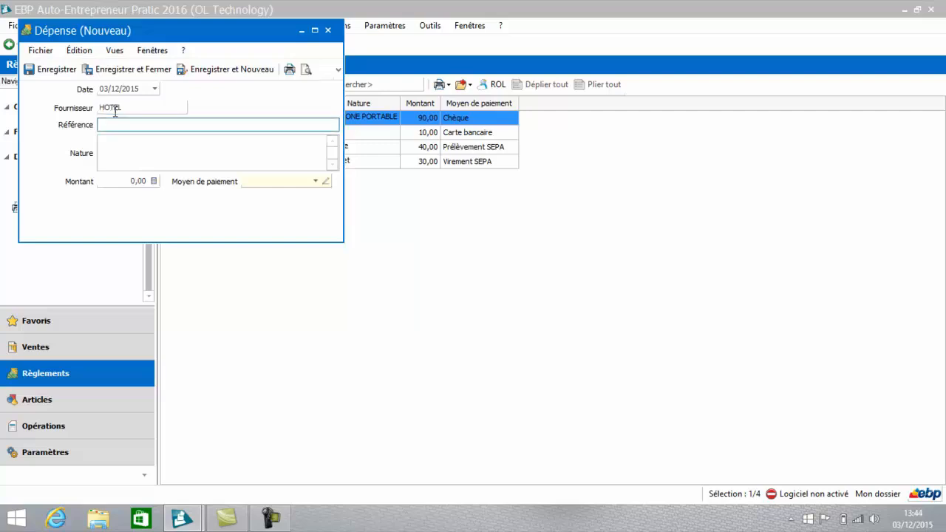
{"action": "type", "text": "Lission formation"}
Step: Describe the nature of the hotel expense as "Hotel formation client" followed by the client's name
{"action": "left_click", "coordinate": [119, 156]}
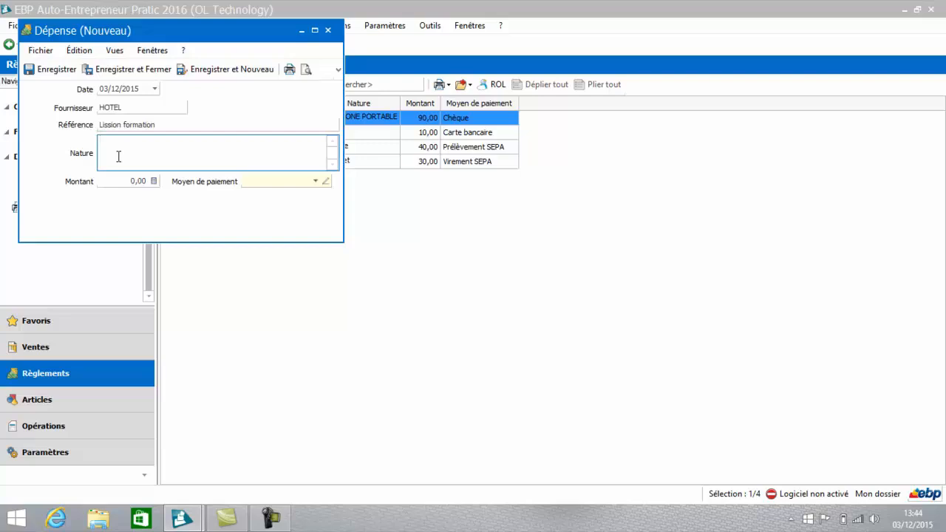
{"action": "type", "text": "Hotel formation client durant"}
{"action": "key", "text": "Tab"}
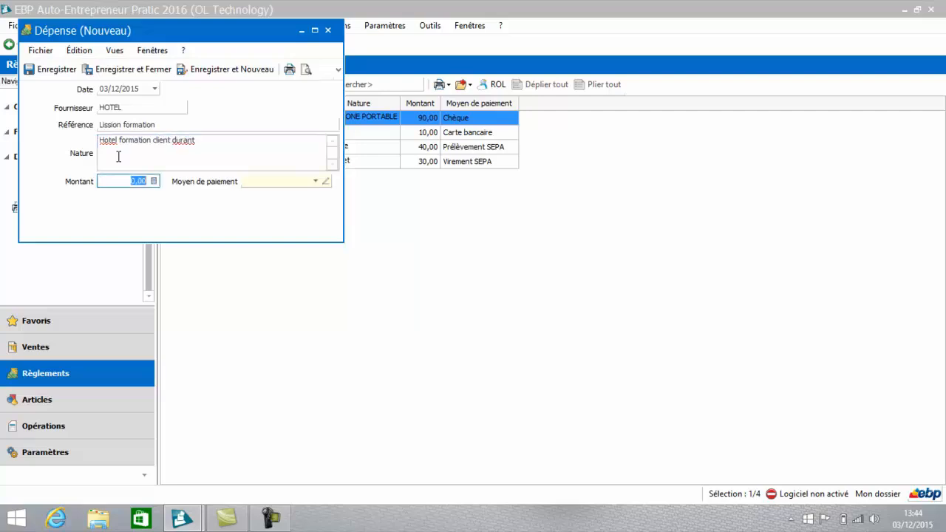
Step: Set the hotel expense's amount to 60 and payment method to Carte bancaire, and save it while starting another expense
{"action": "type", "text": "60"}
{"action": "key", "text": "Tab"}
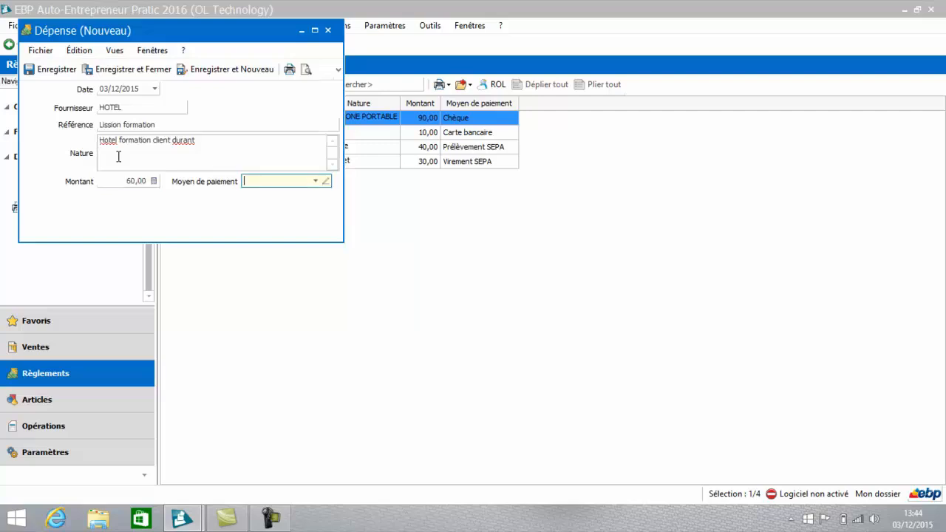
{"action": "left_click", "coordinate": [317, 181]}
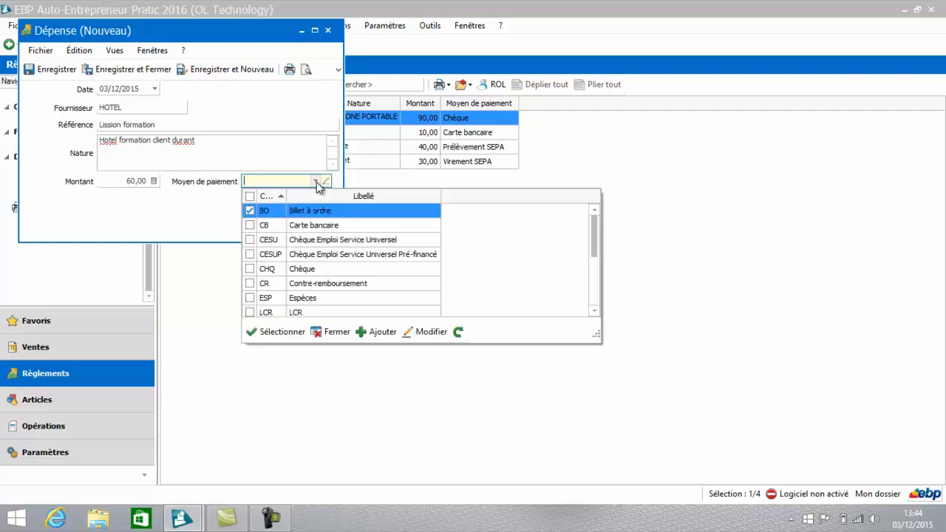
{"action": "left_click", "coordinate": [301, 225]}
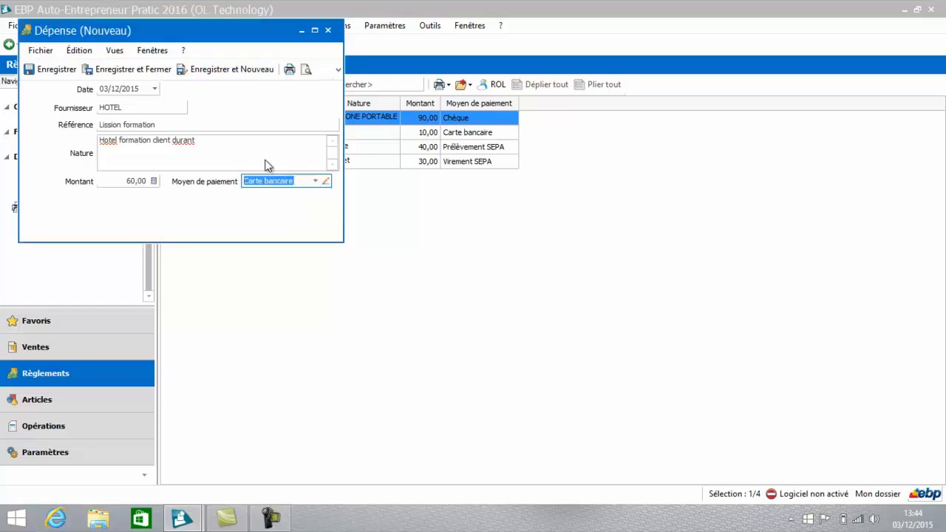
{"action": "left_click", "coordinate": [224, 68]}
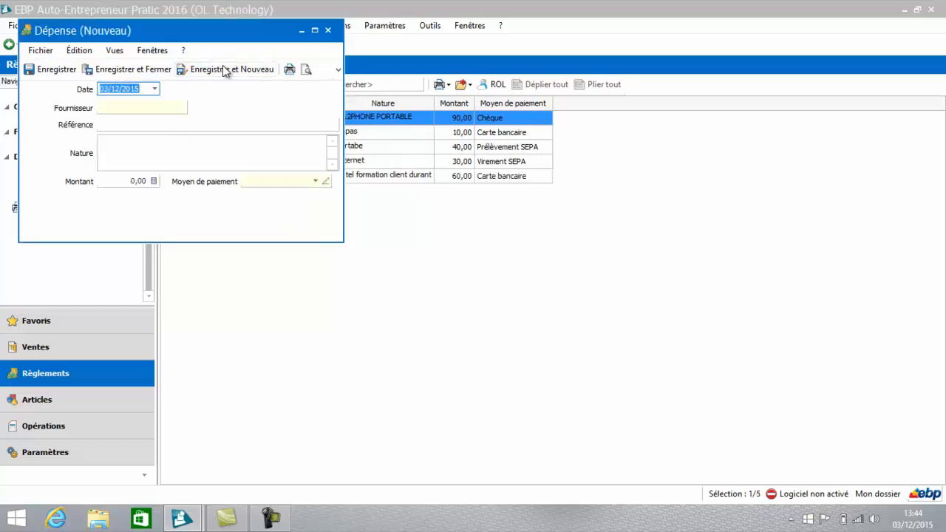
Step: Enter microdis as the supplier of the new expense and faCTURE as its reference
{"action": "left_click", "coordinate": [119, 108]}
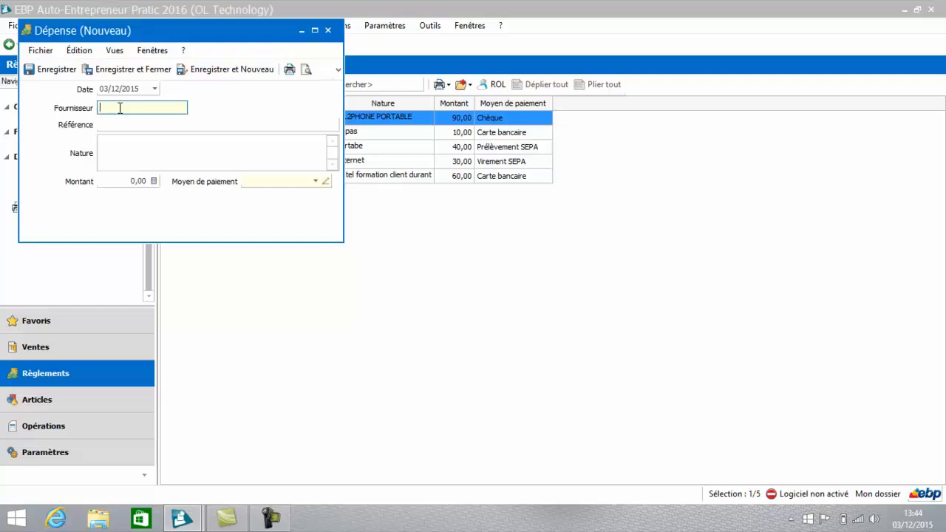
{"action": "type", "text": "microcis"}
{"action": "key", "text": "Tab"}
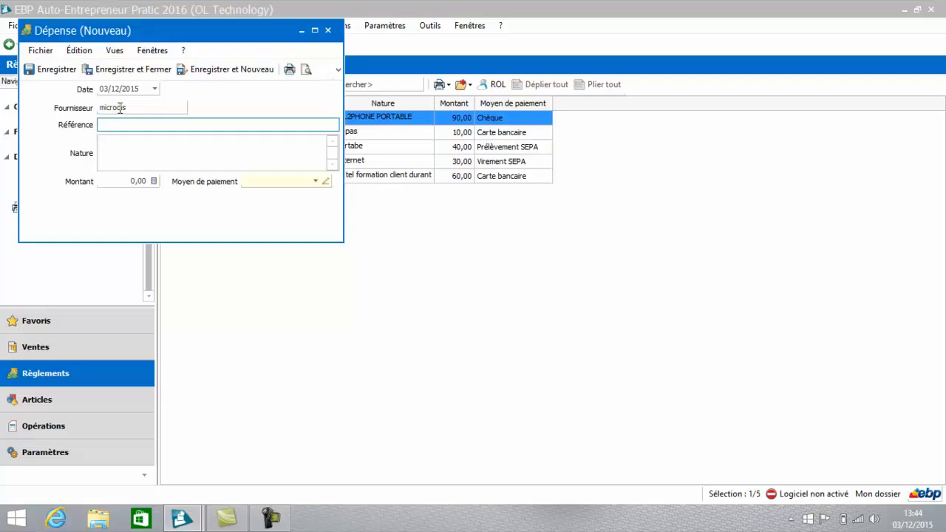
{"action": "type", "text": "faCTURE"}
Step: Give the microdis expense the nature Ordinateur HP 600, amount 300 and payment method LCR, and save and close it
{"action": "left_click", "coordinate": [125, 146]}
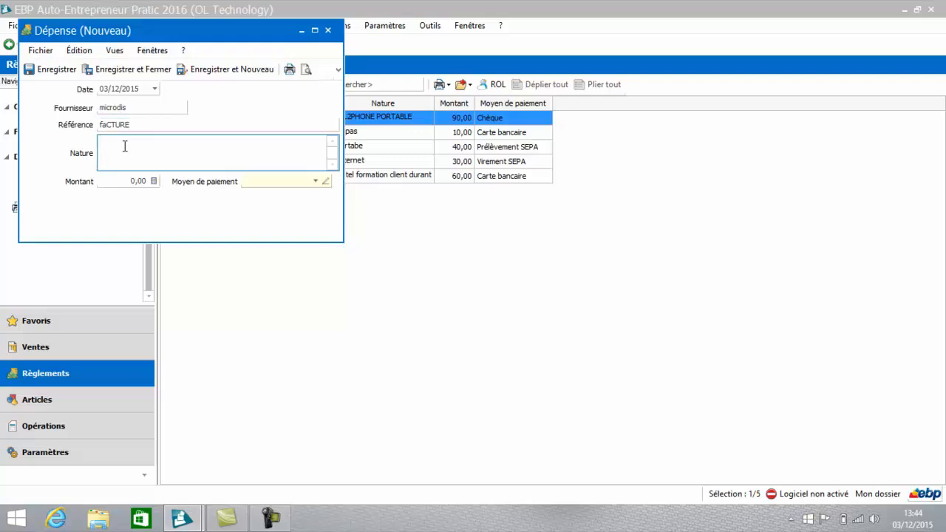
{"action": "type", "text": "Ordinateur HP 600"}
{"action": "key", "text": "Tab"}
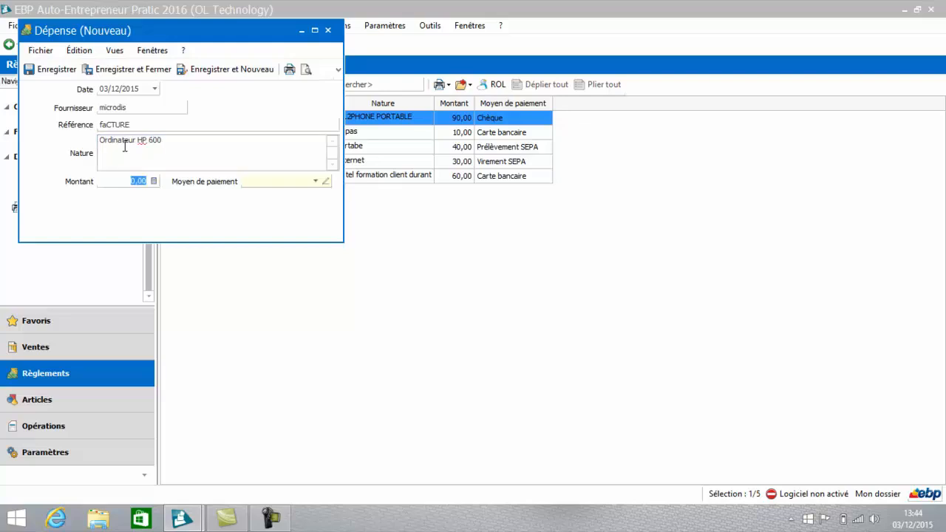
{"action": "type", "text": "300"}
{"action": "key", "text": "Tab"}
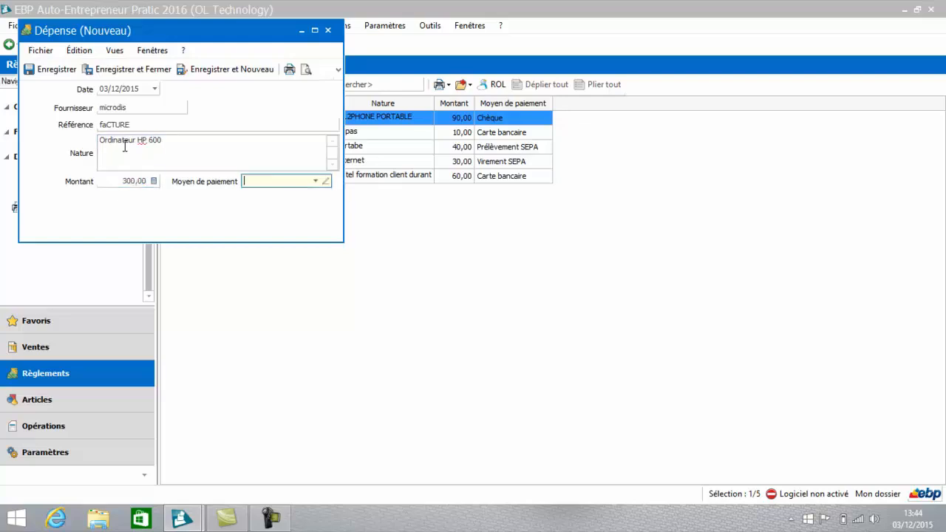
{"action": "left_click", "coordinate": [315, 181]}
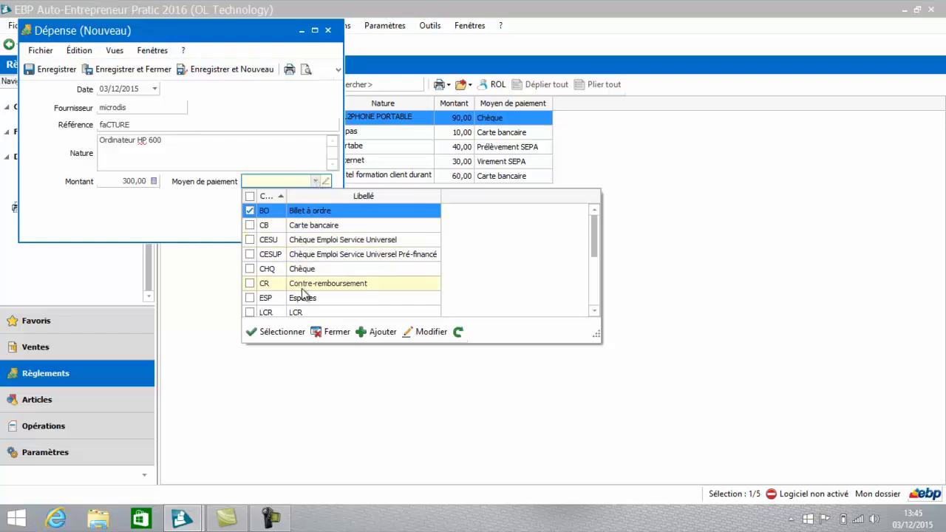
{"action": "left_click", "coordinate": [298, 312]}
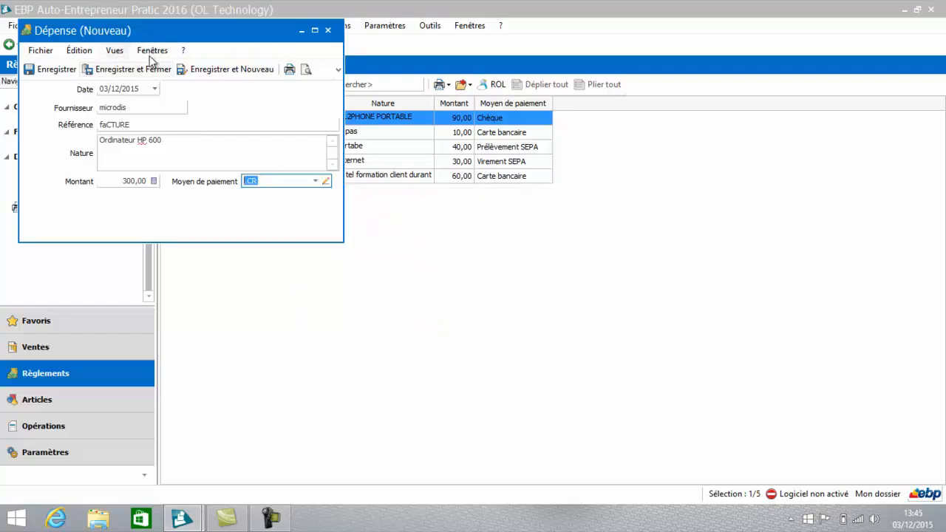
{"action": "left_click", "coordinate": [140, 73]}
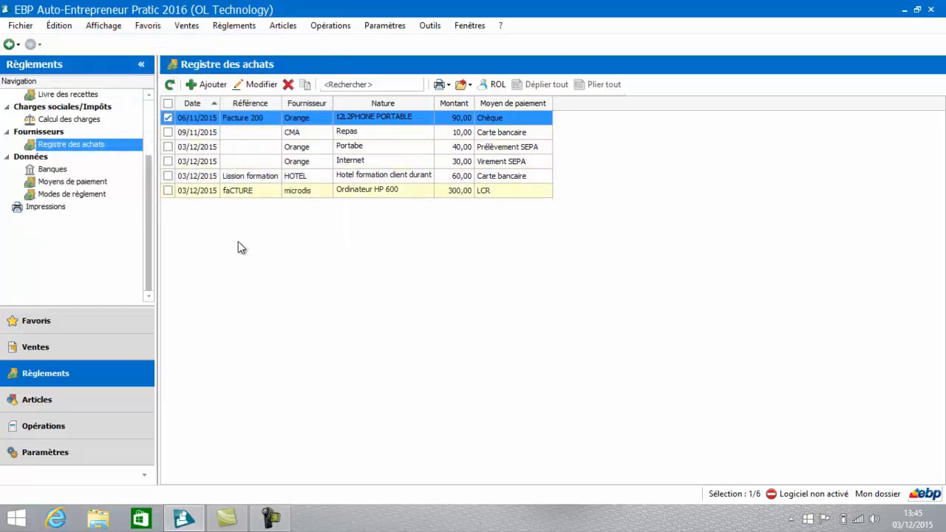
Step: Preview the Registre des achats report from the supplier payment printouts without any filters, and close it
{"action": "left_click", "coordinate": [47, 204]}
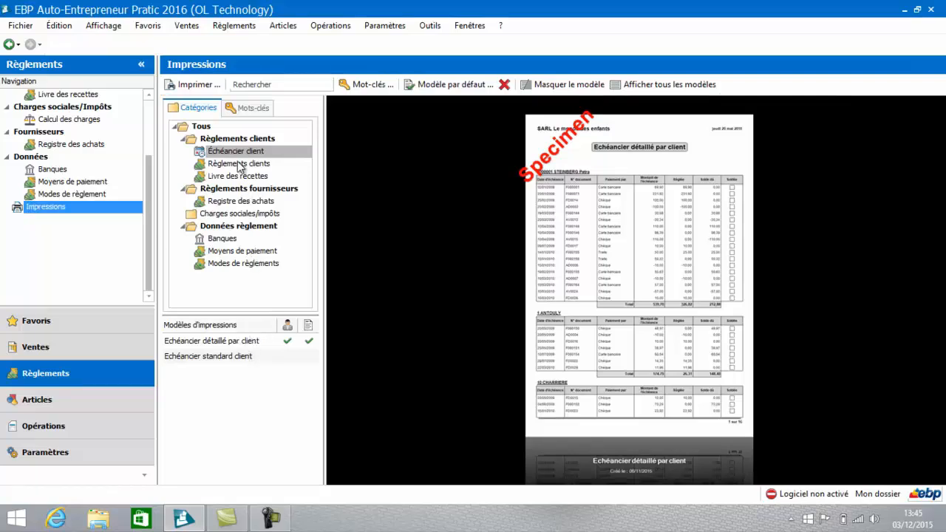
{"action": "left_click", "coordinate": [236, 201]}
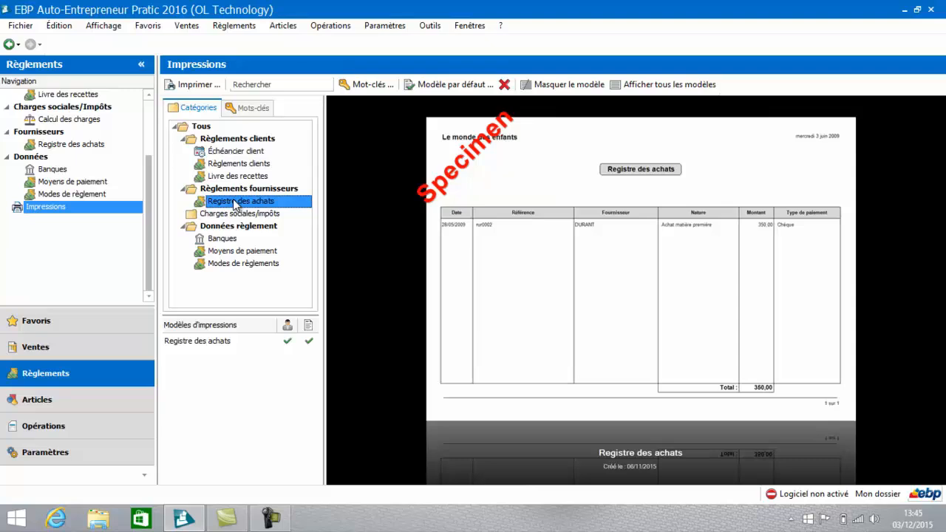
{"action": "left_click", "coordinate": [221, 344]}
{"action": "double_click", "coordinate": [219, 344]}
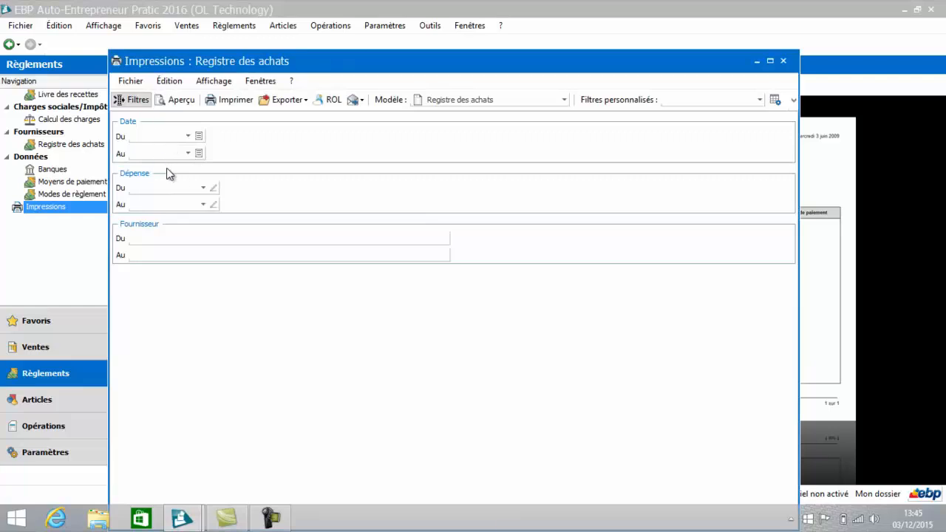
{"action": "left_click", "coordinate": [203, 189]}
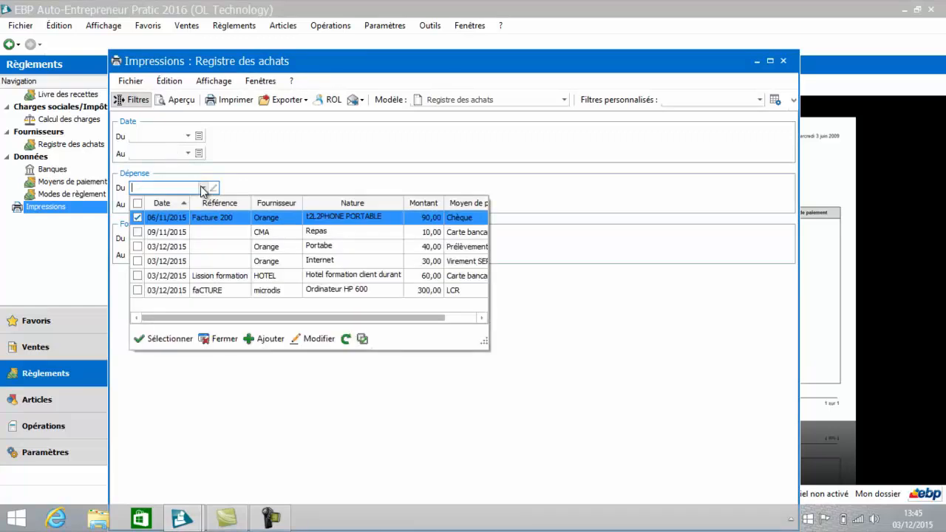
{"action": "left_click", "coordinate": [226, 343]}
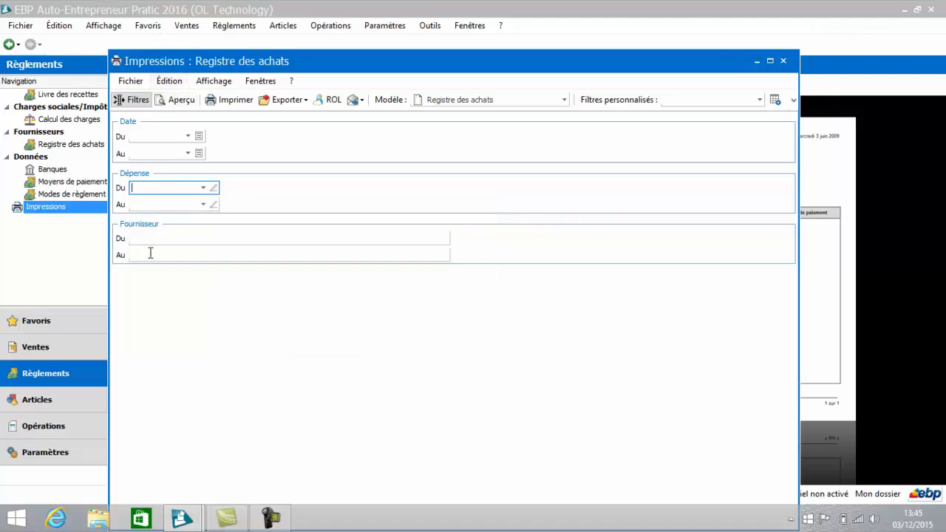
{"action": "left_click", "coordinate": [176, 101]}
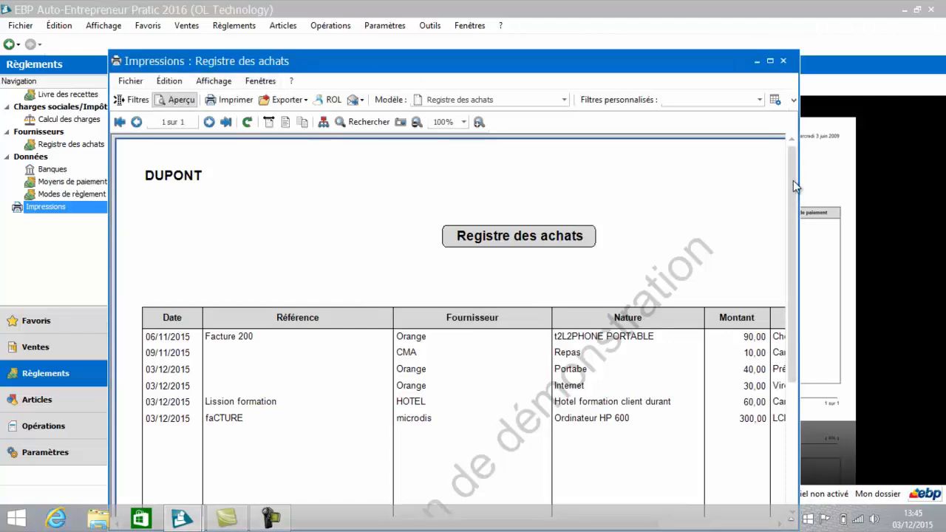
{"action": "mouse_move", "coordinate": [793, 180]}
{"action": "left_mouse_down"}
{"action": "mouse_move", "coordinate": [818, 375]}
{"action": "mouse_move", "coordinate": [797, 178]}
{"action": "left_mouse_up"}
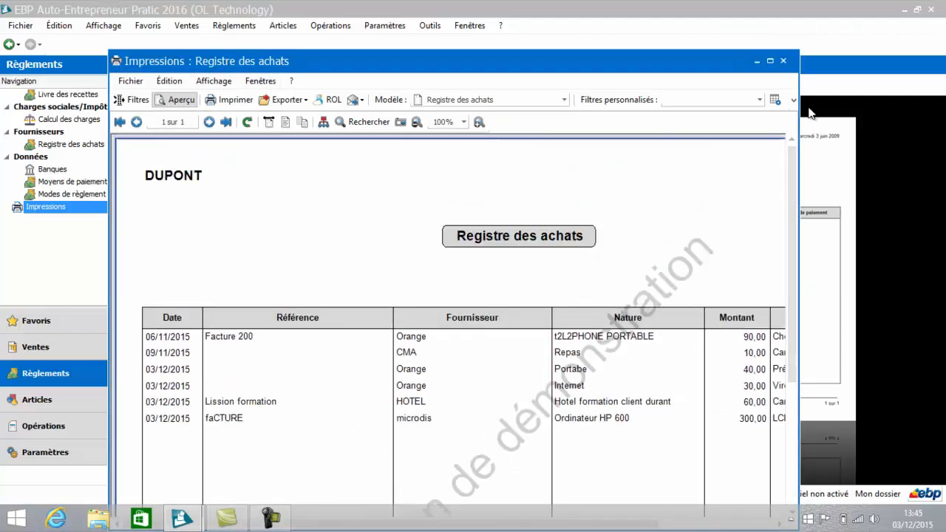
{"action": "left_click", "coordinate": [785, 61]}
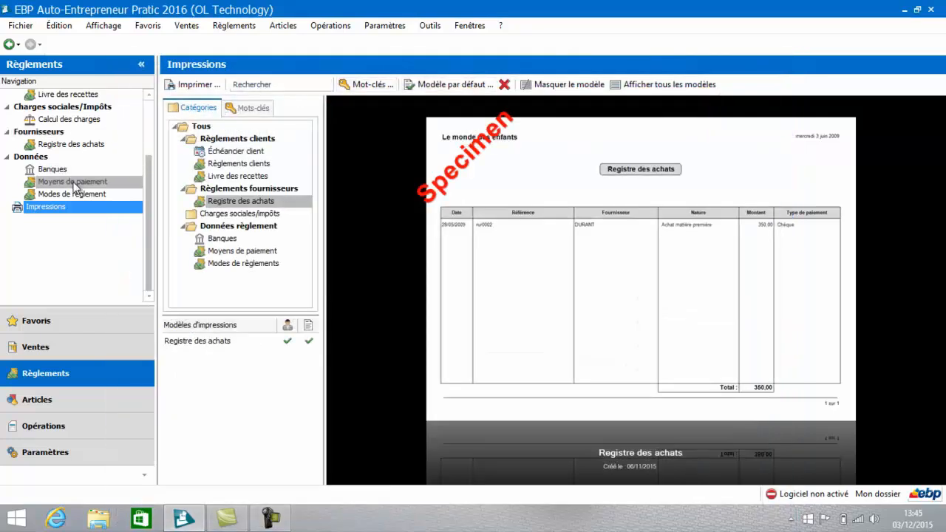
{"action": "left_click", "coordinate": [71, 147]}
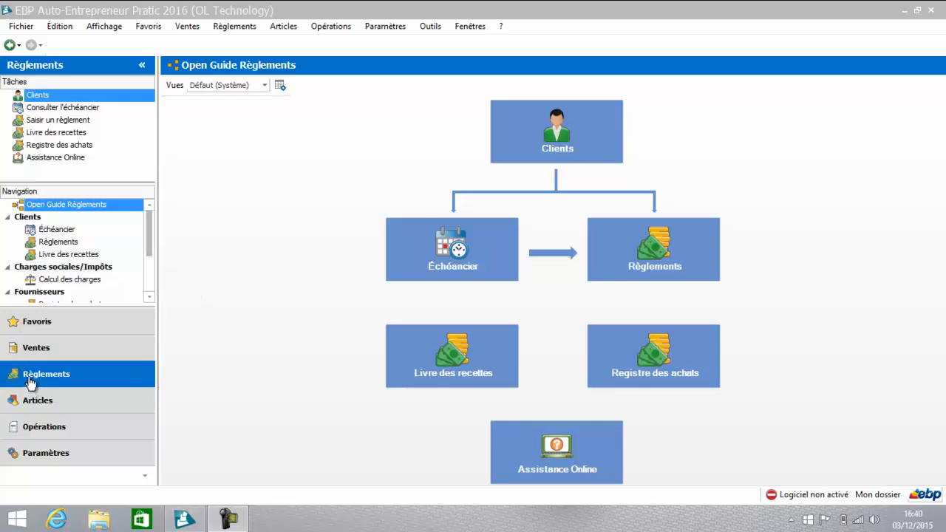
Step: Calculate the social charges for the period 01/11/2015 to 31/12/2015 and examine the monthly amounts for goods and services
{"action": "left_click", "coordinate": [65, 279]}
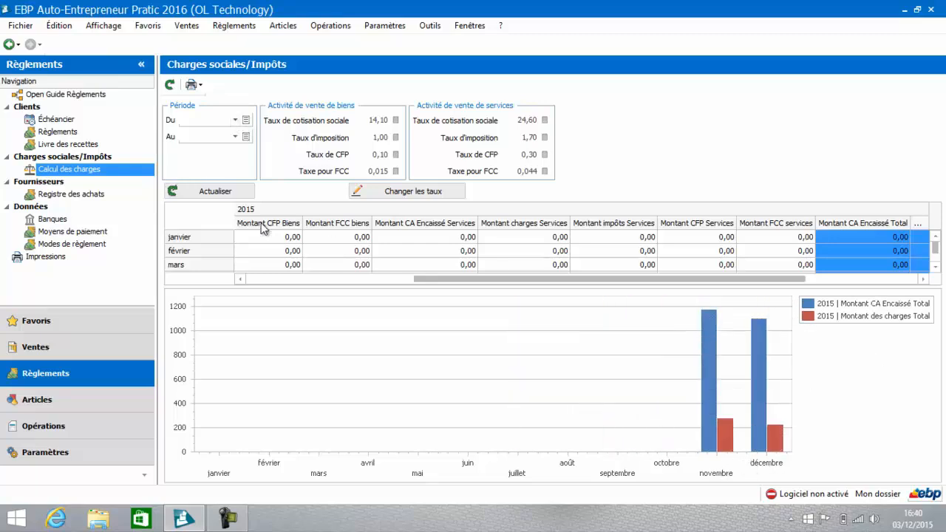
{"action": "left_click", "coordinate": [246, 121]}
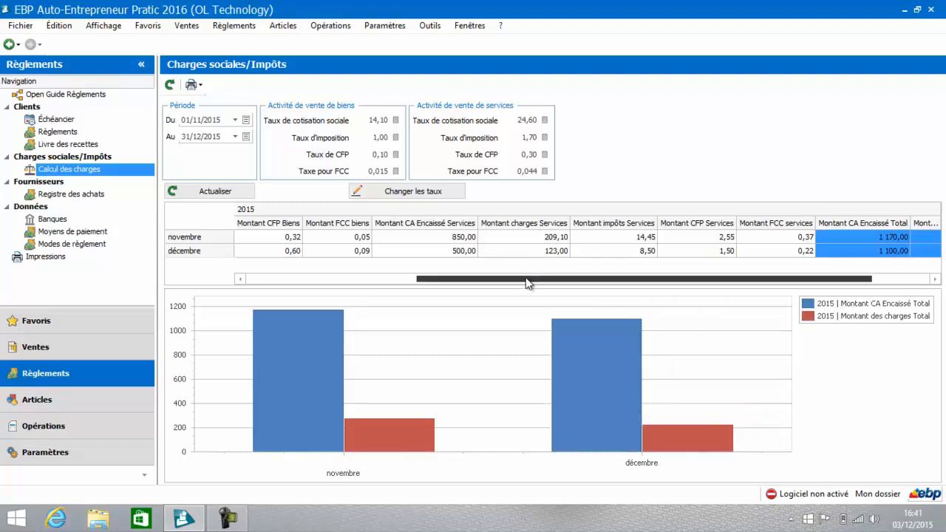
{"action": "left_click_drag", "start_coordinate": [526, 281], "coordinate": [358, 278]}
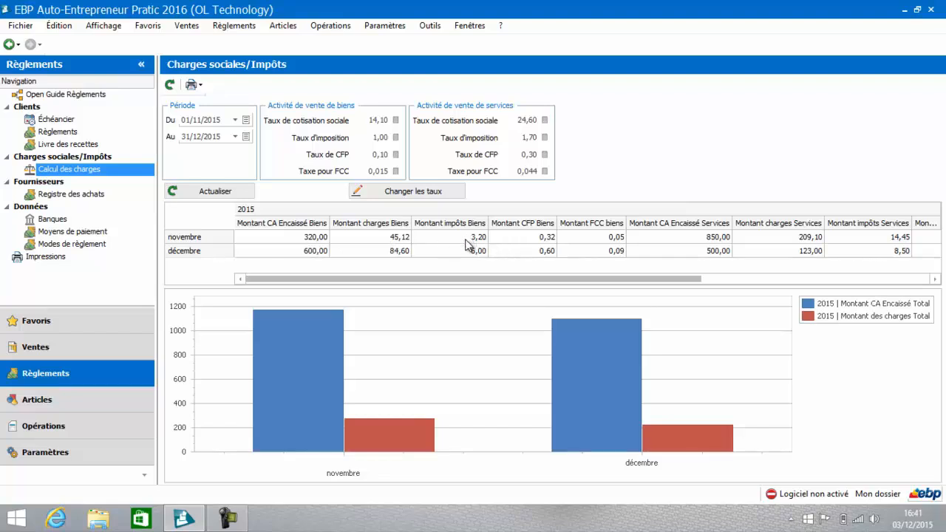
{"action": "left_click_drag", "start_coordinate": [448, 282], "coordinate": [510, 292]}
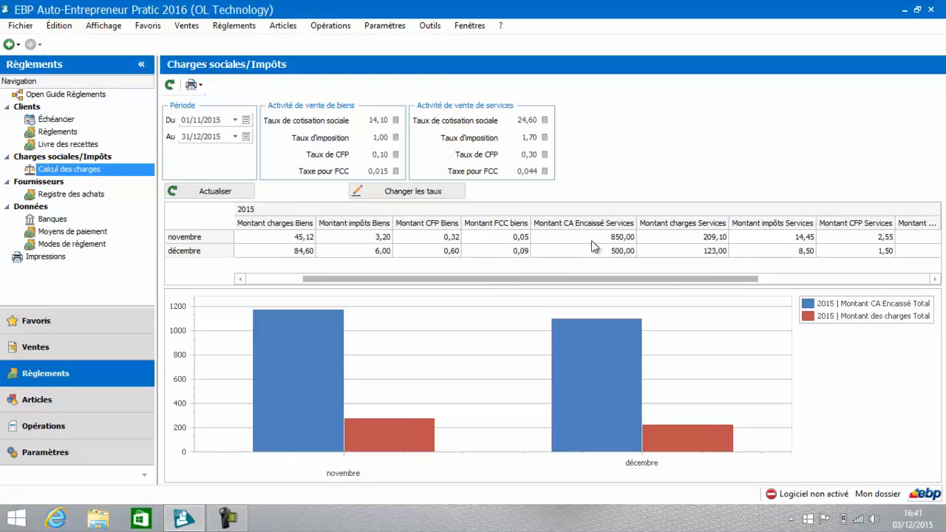
Step: Examine the services and total columns, then preview the Tableau des charges sociales et impôts for 01/11/2015 to 31/12/2015 full screen and close it
{"action": "left_click_drag", "start_coordinate": [589, 284], "coordinate": [655, 288]}
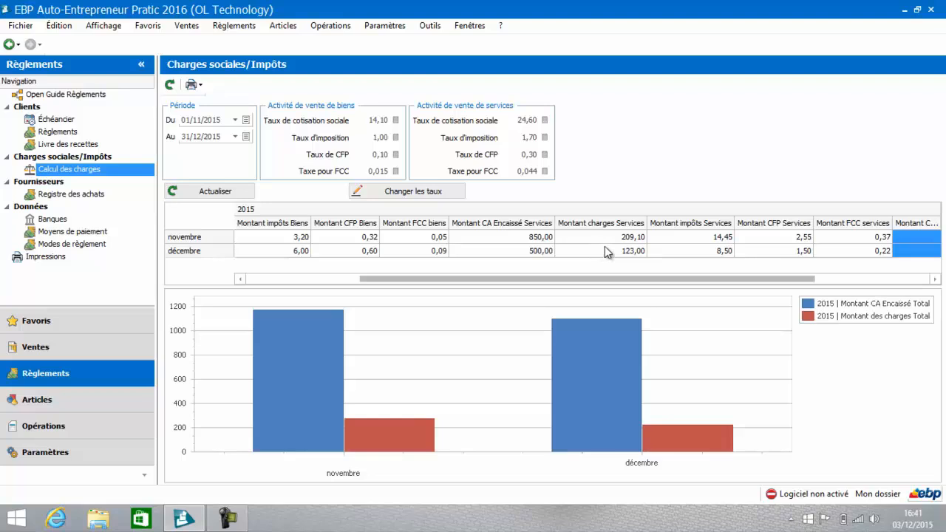
{"action": "left_click_drag", "start_coordinate": [670, 279], "coordinate": [766, 294]}
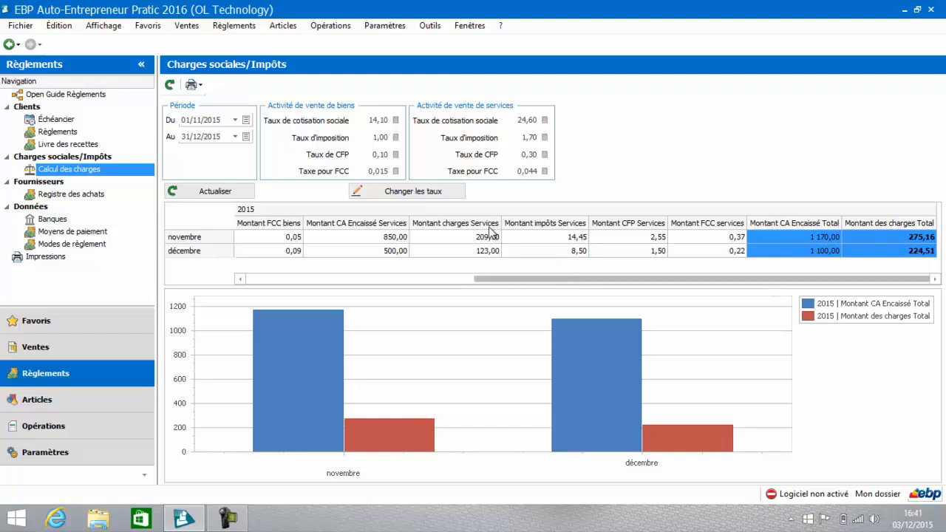
{"action": "left_click", "coordinate": [194, 86]}
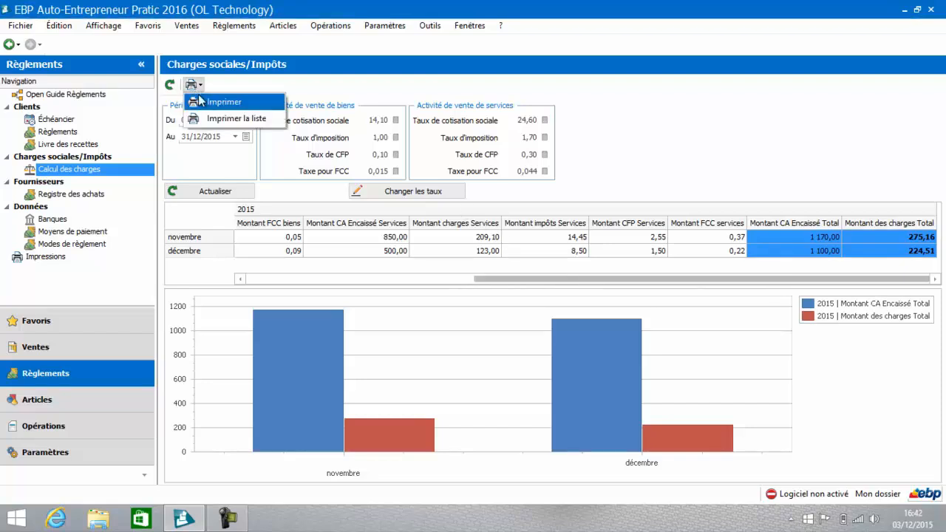
{"action": "left_click", "coordinate": [202, 107]}
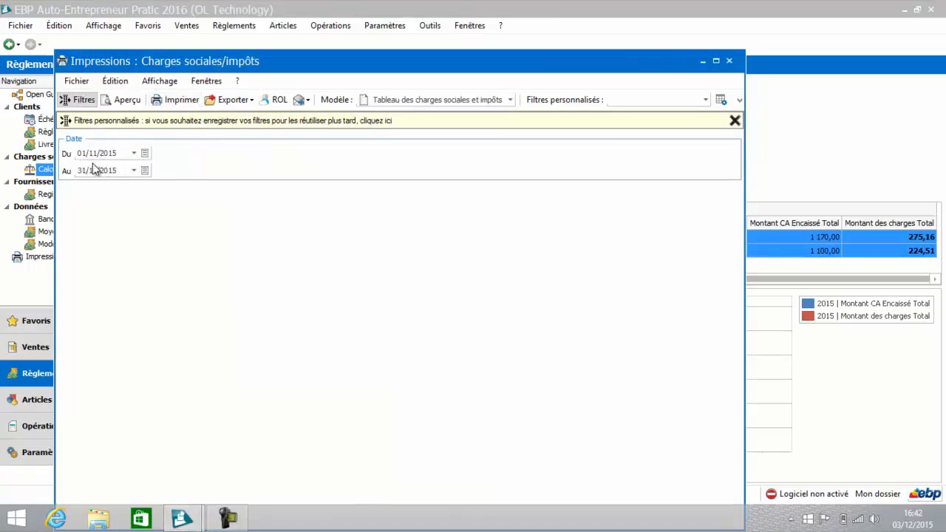
{"action": "left_click", "coordinate": [123, 102]}
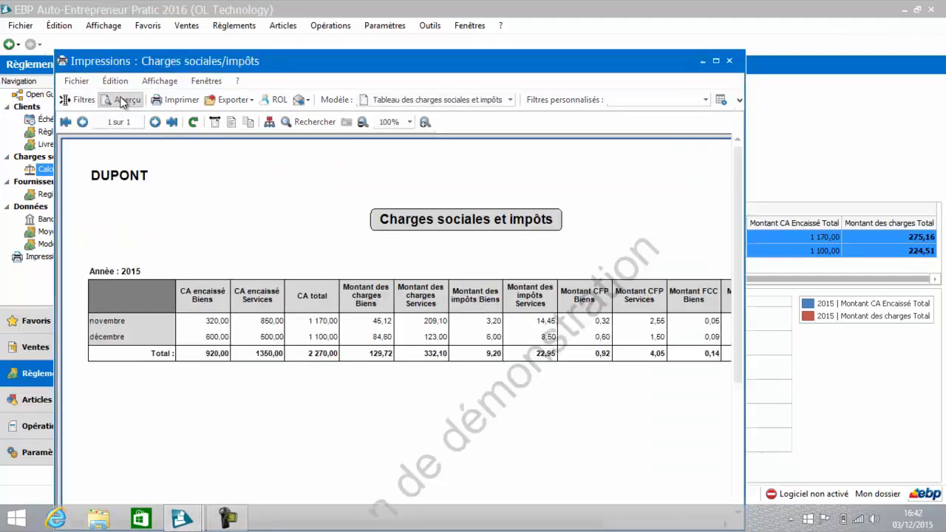
{"action": "left_click", "coordinate": [716, 62]}
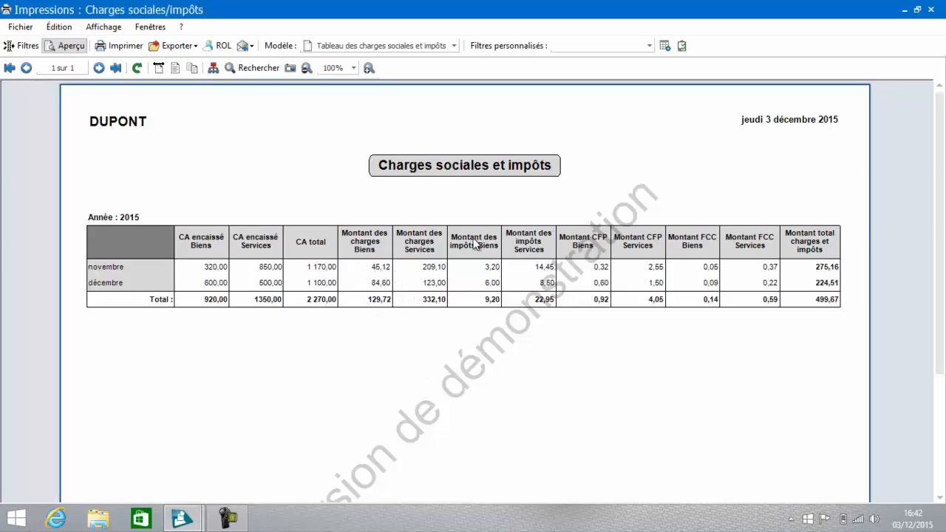
{"action": "left_click", "coordinate": [933, 10]}
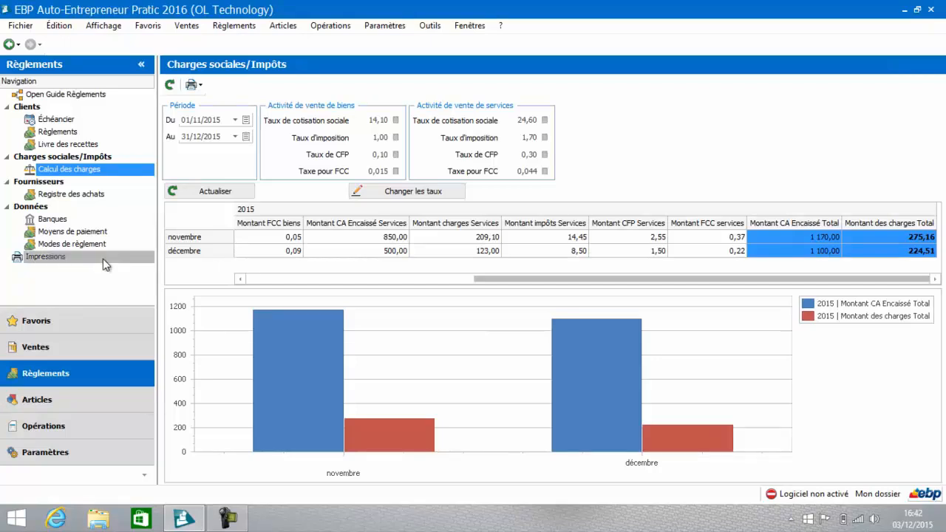
Step: Preview the Tableau des charges sociales et impôts from the payment printouts without a date filter, enlarge it to full screen, and close it
{"action": "left_click", "coordinate": [50, 265]}
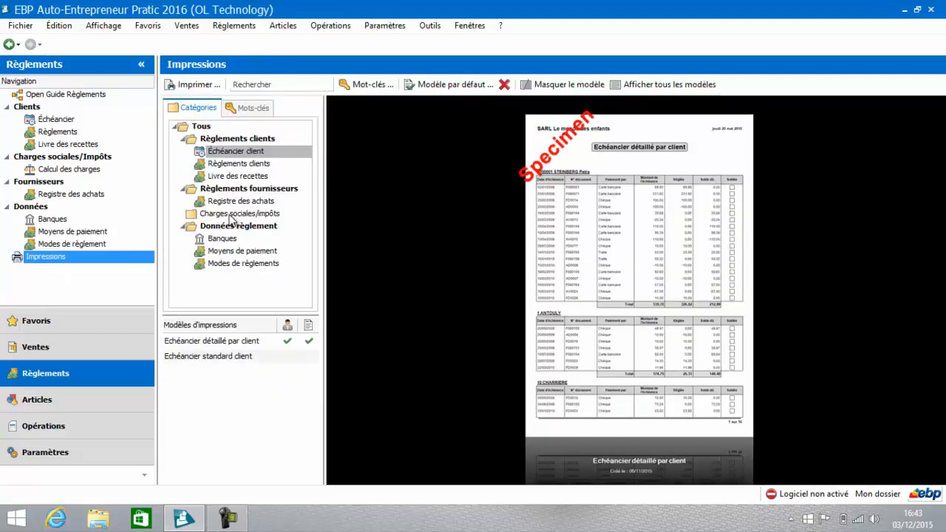
{"action": "left_click", "coordinate": [231, 214]}
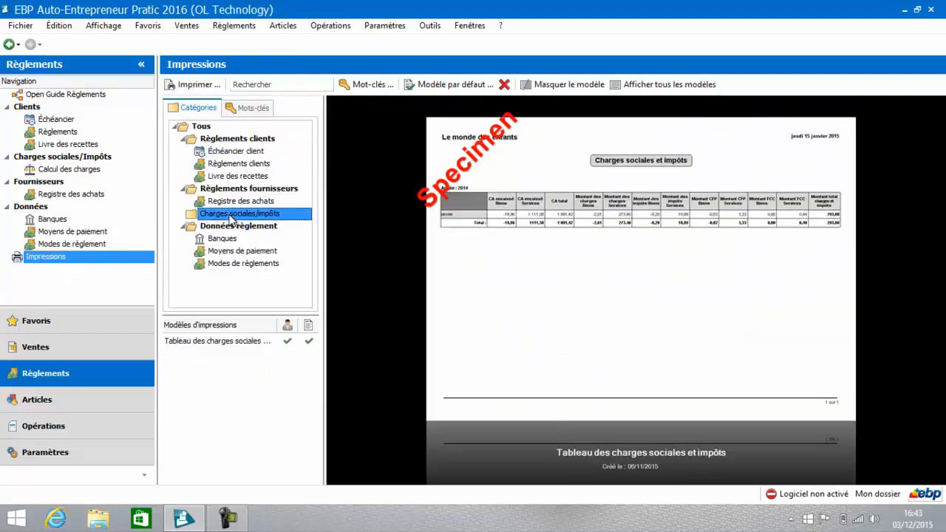
{"action": "left_click", "coordinate": [212, 344]}
{"action": "double_click", "coordinate": [210, 342]}
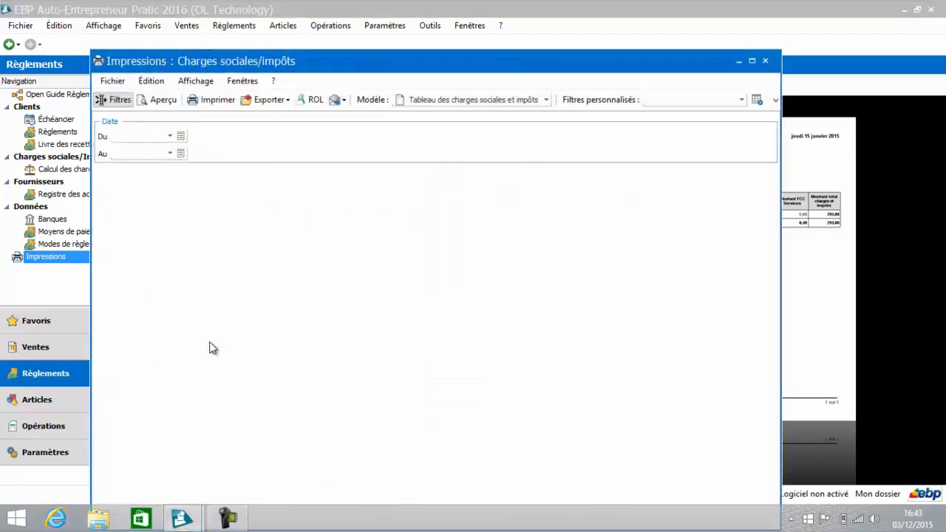
{"action": "left_click", "coordinate": [173, 102]}
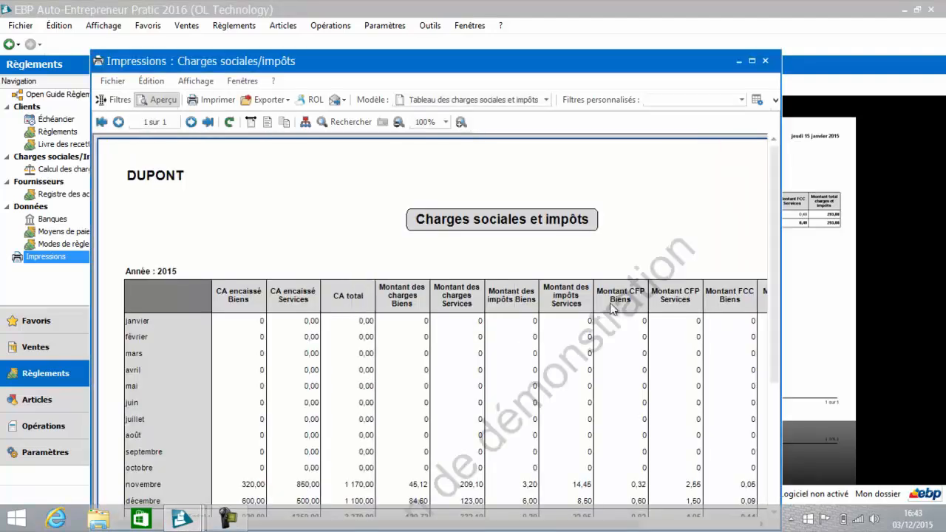
{"action": "left_click", "coordinate": [752, 60]}
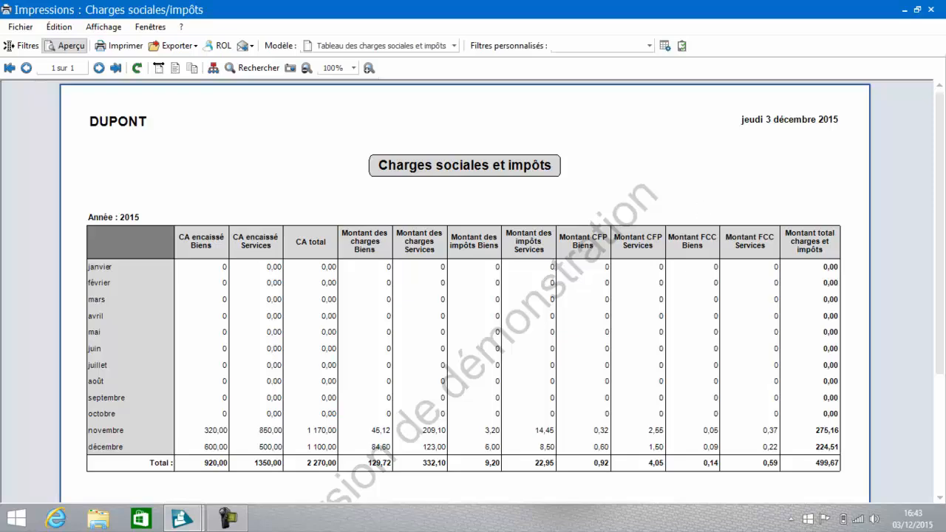
{"action": "left_click", "coordinate": [933, 10]}
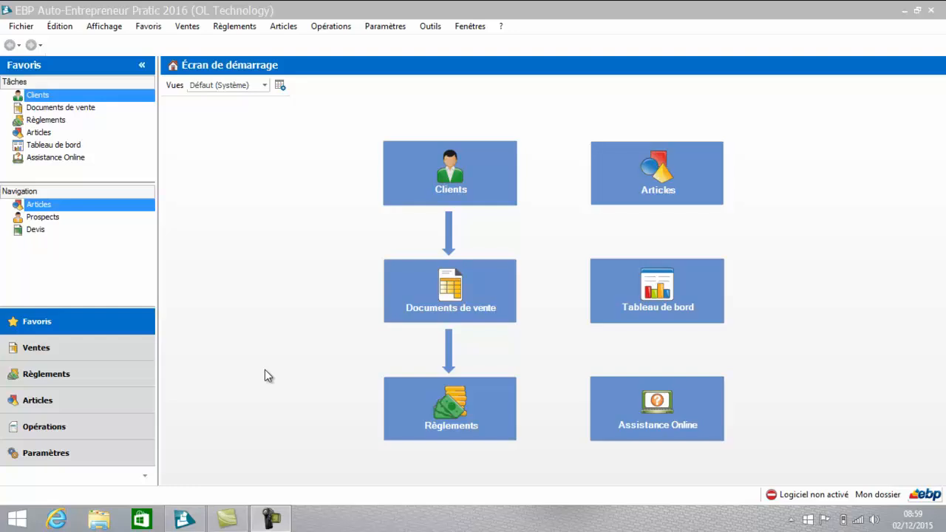
Step: Open the company information settings and examine the contact details, the administrative information and the Charges sociales/Impôts parameters
{"action": "left_click", "coordinate": [50, 461]}
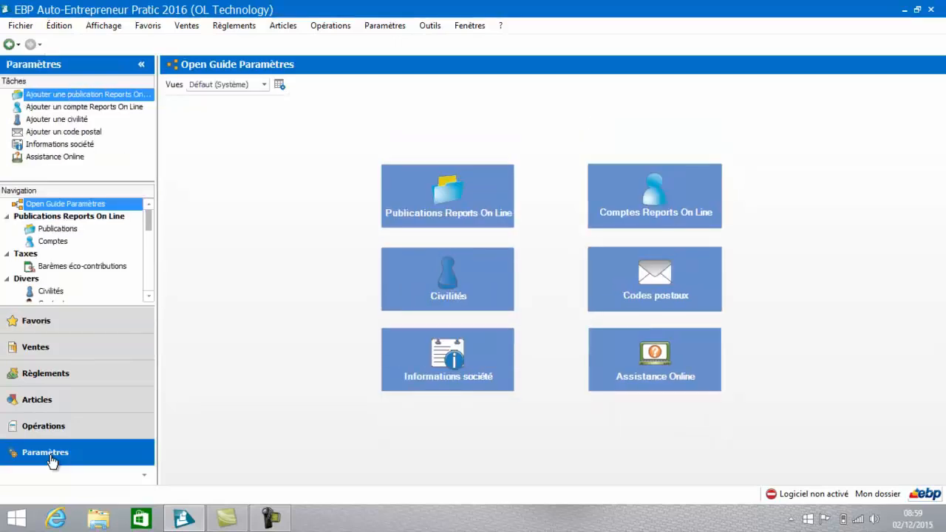
{"action": "left_click", "coordinate": [458, 373]}
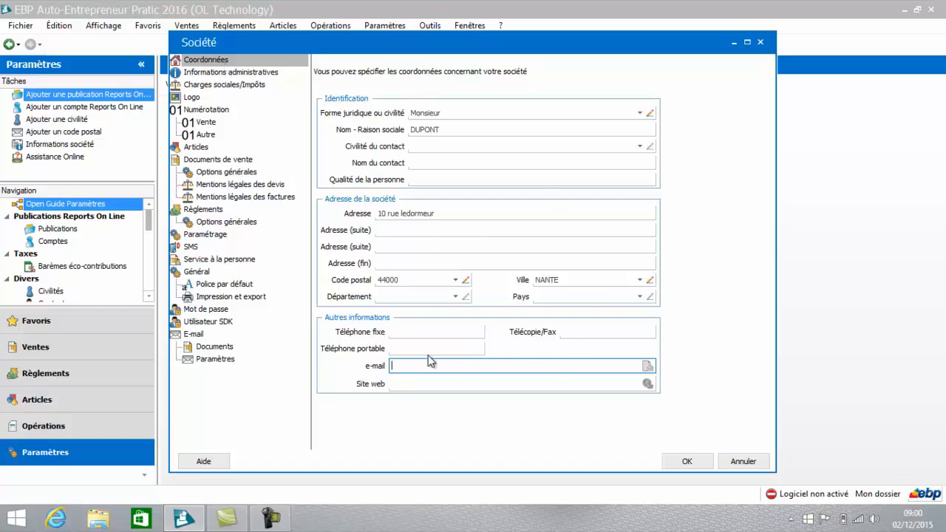
{"action": "left_click", "coordinate": [257, 74]}
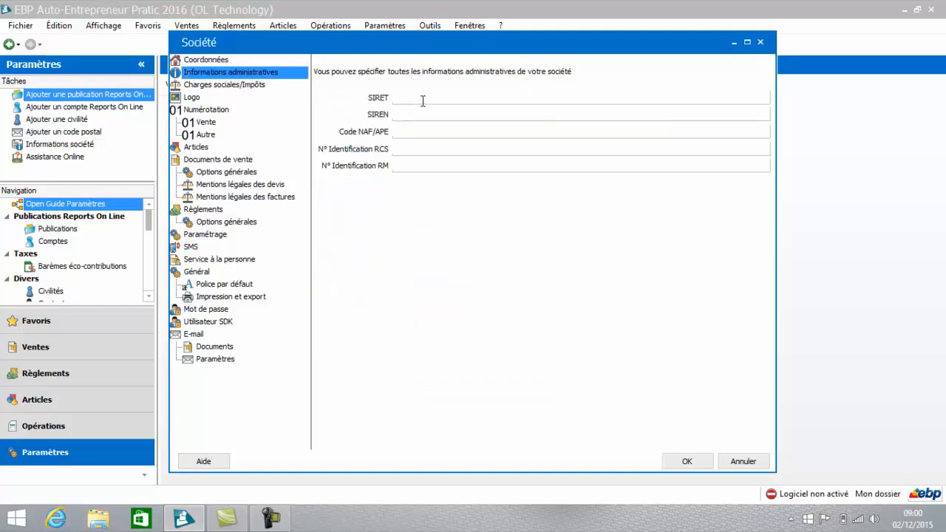
{"action": "left_click", "coordinate": [254, 87]}
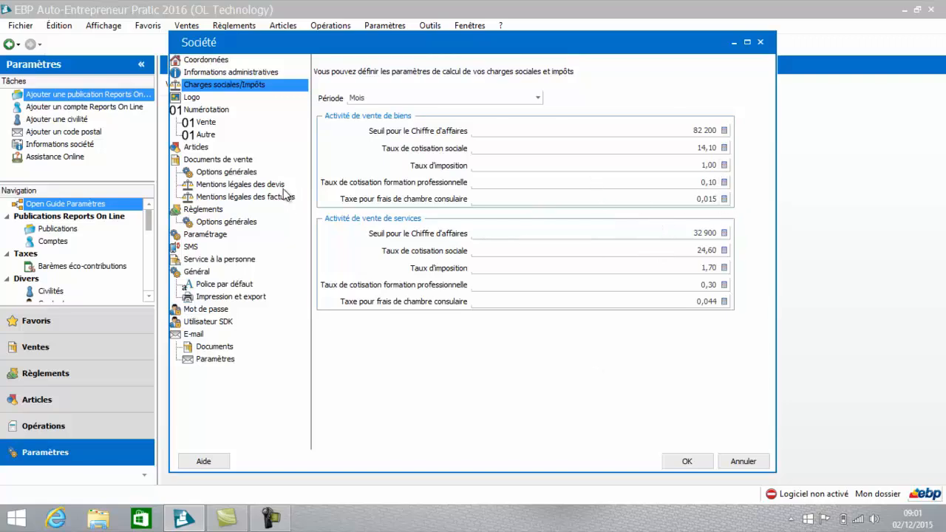
Step: Browse the desktop folder for an image to import as the company logo, and cancel the import
{"action": "left_click", "coordinate": [194, 98]}
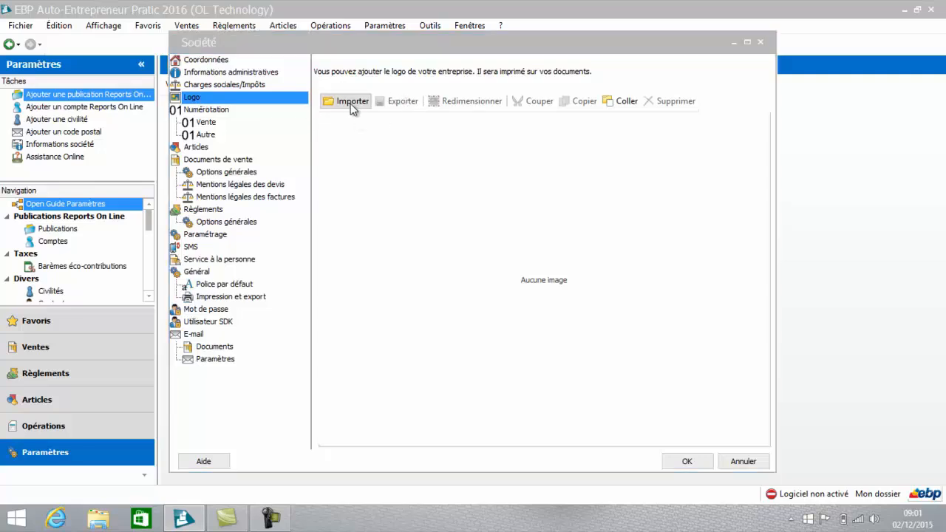
{"action": "left_click", "coordinate": [352, 103]}
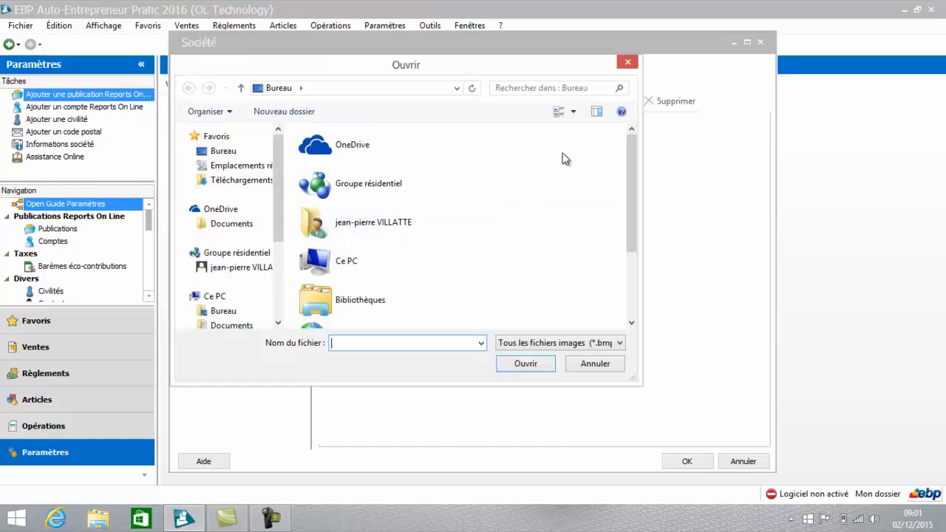
{"action": "left_click_drag", "start_coordinate": [632, 152], "coordinate": [626, 232]}
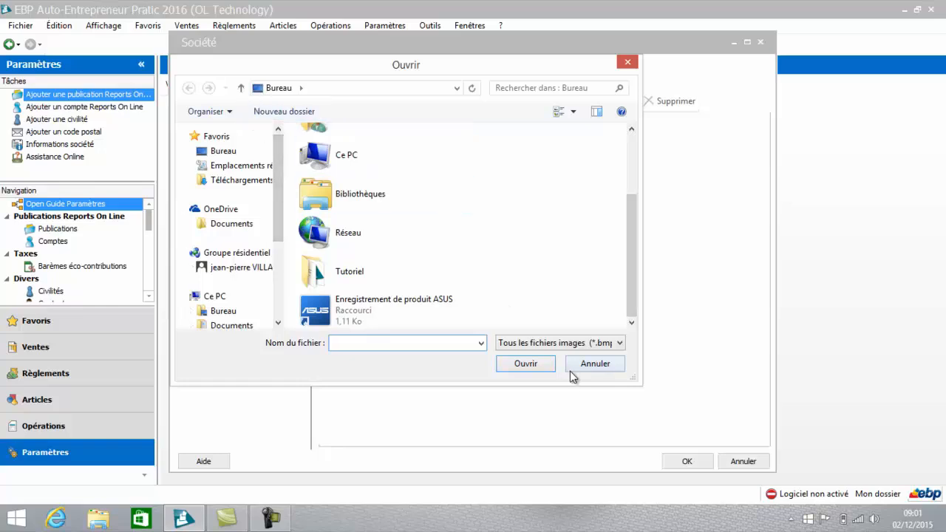
{"action": "left_click", "coordinate": [591, 367]}
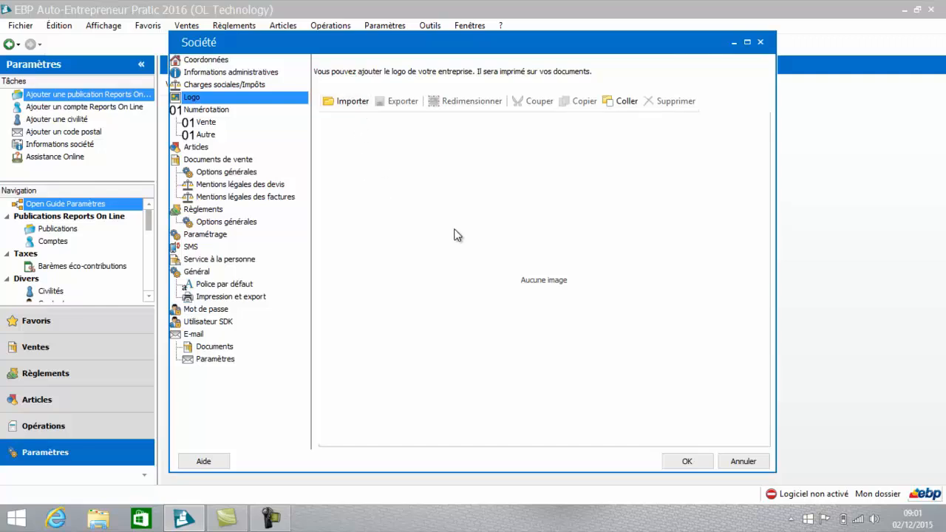
Step: Examine the numbering counters for sales documents and other records, including the coding methods offered for articles
{"action": "left_click", "coordinate": [212, 111]}
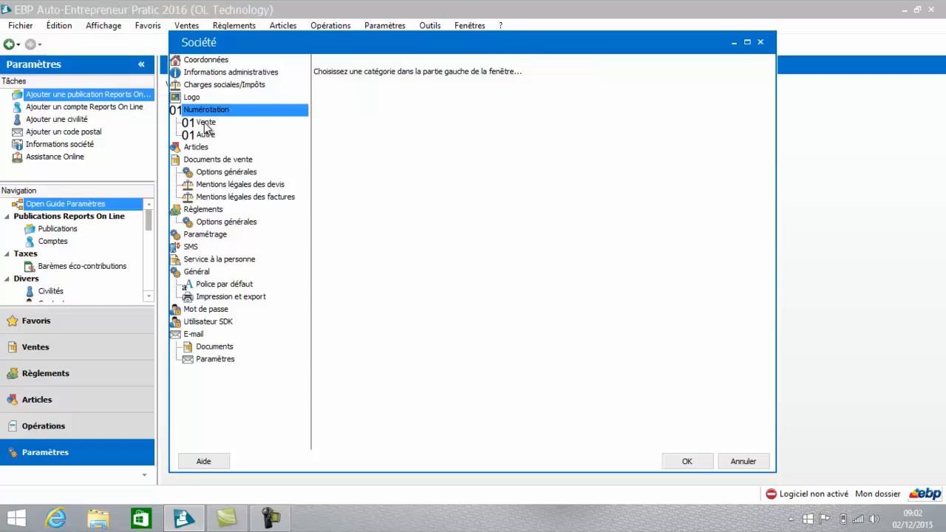
{"action": "left_click", "coordinate": [206, 123]}
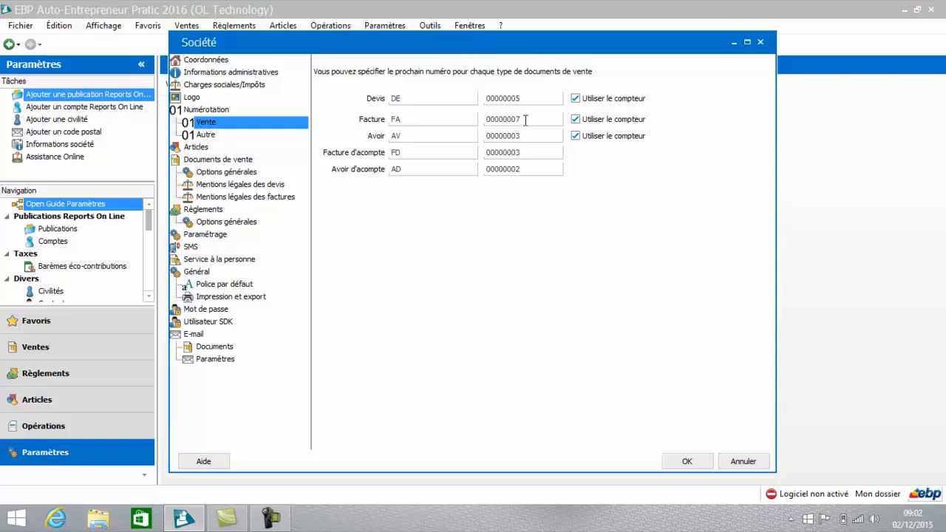
{"action": "double_click", "coordinate": [526, 119]}
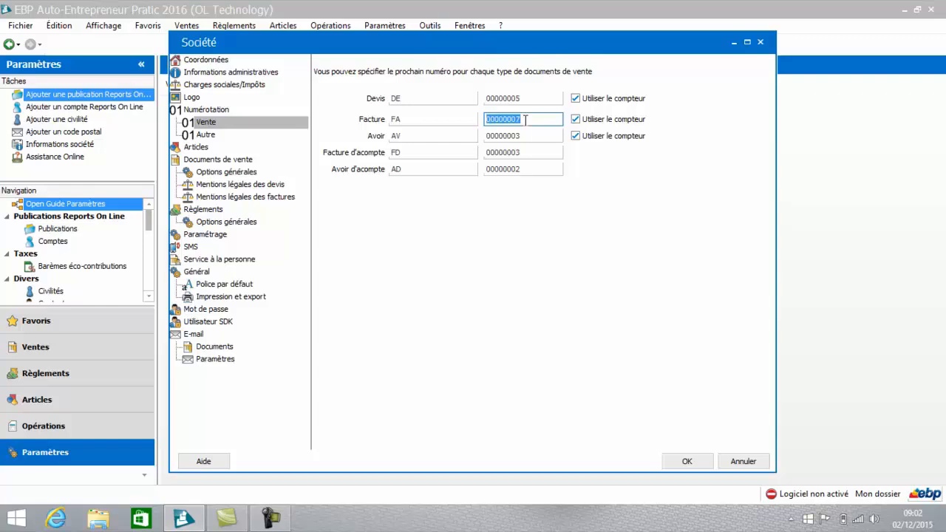
{"action": "left_click", "coordinate": [526, 119]}
{"action": "left_click", "coordinate": [201, 136]}
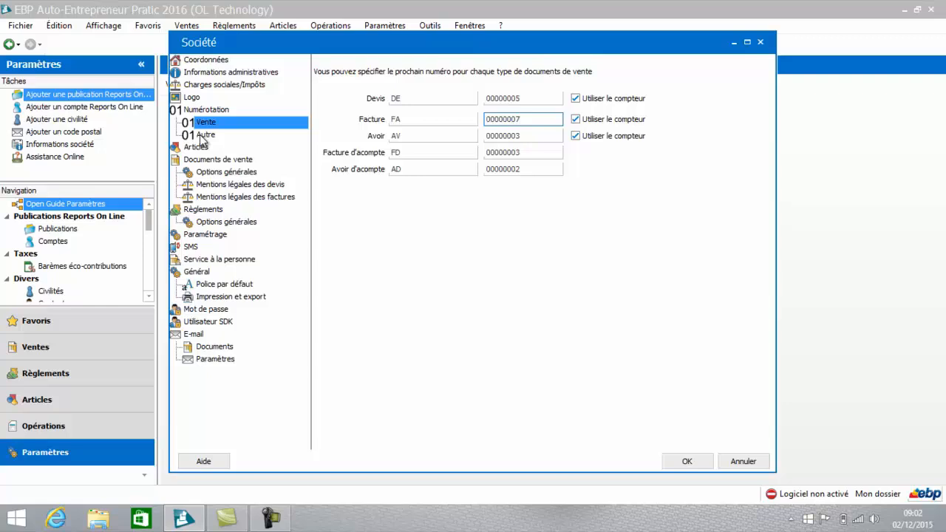
{"action": "left_click", "coordinate": [202, 137]}
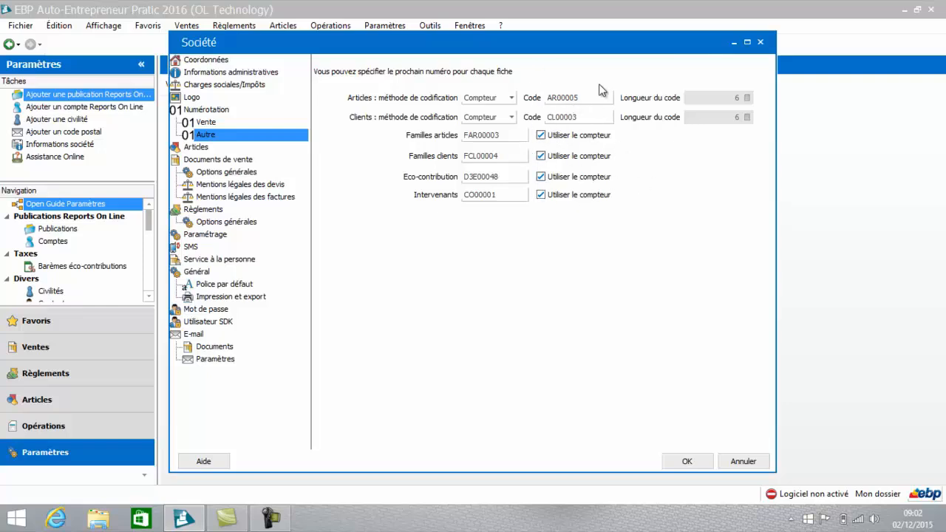
{"action": "left_click", "coordinate": [513, 100]}
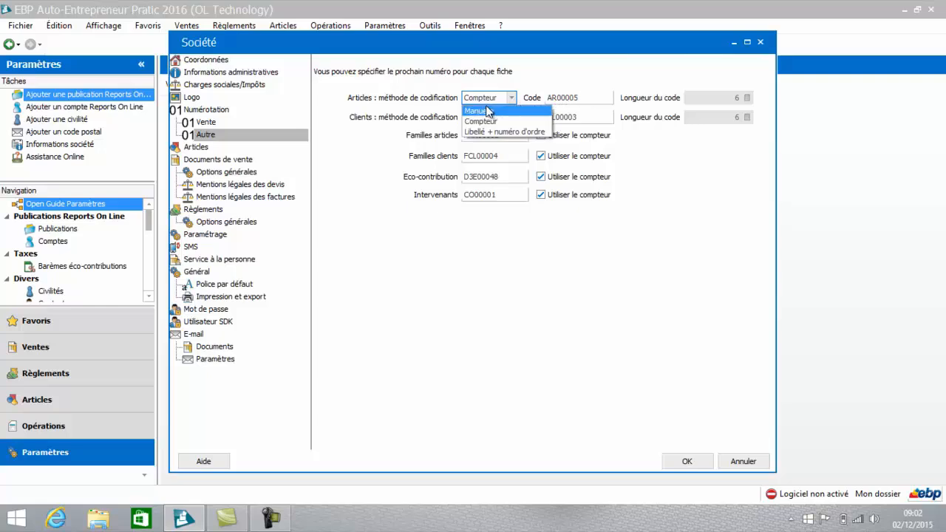
{"action": "left_click", "coordinate": [514, 224]}
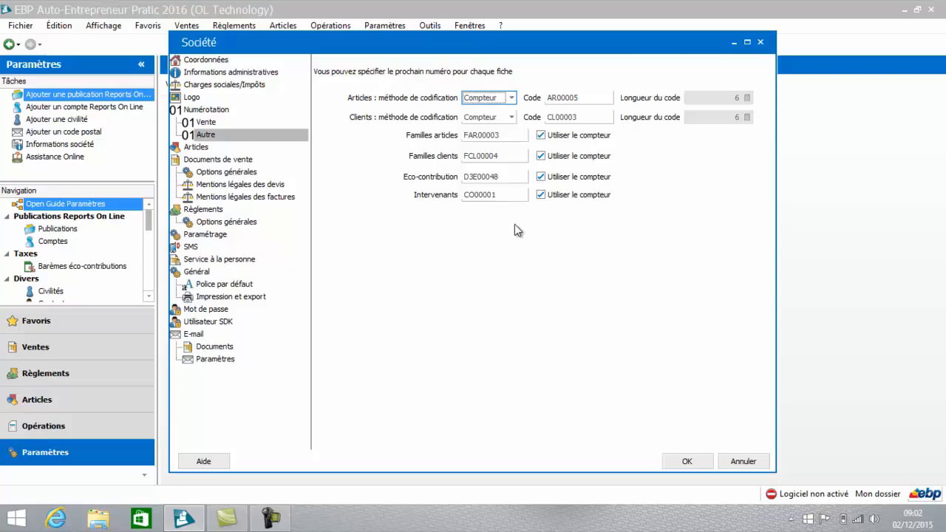
Step: Review the default article options and turn off invoicing of the eco-contribution for export sales in the sales documents' general options
{"action": "left_click", "coordinate": [190, 148]}
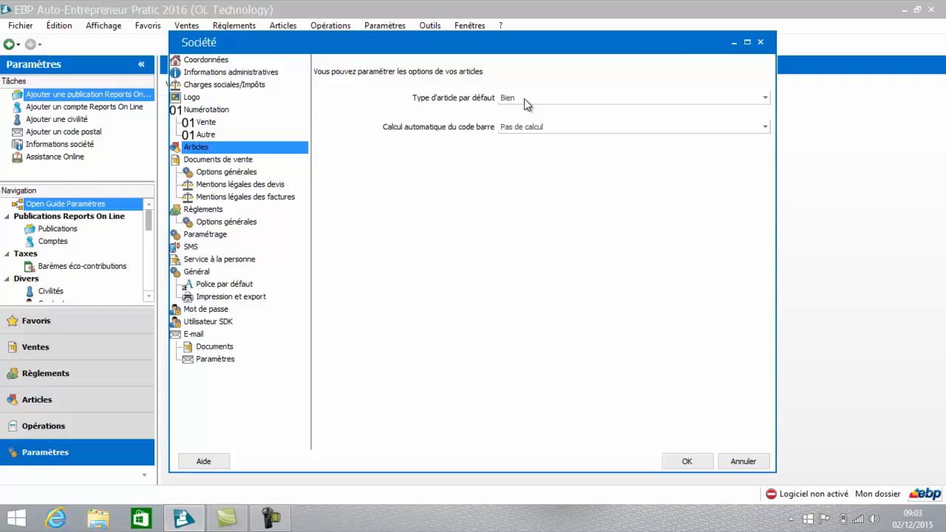
{"action": "left_click", "coordinate": [241, 171]}
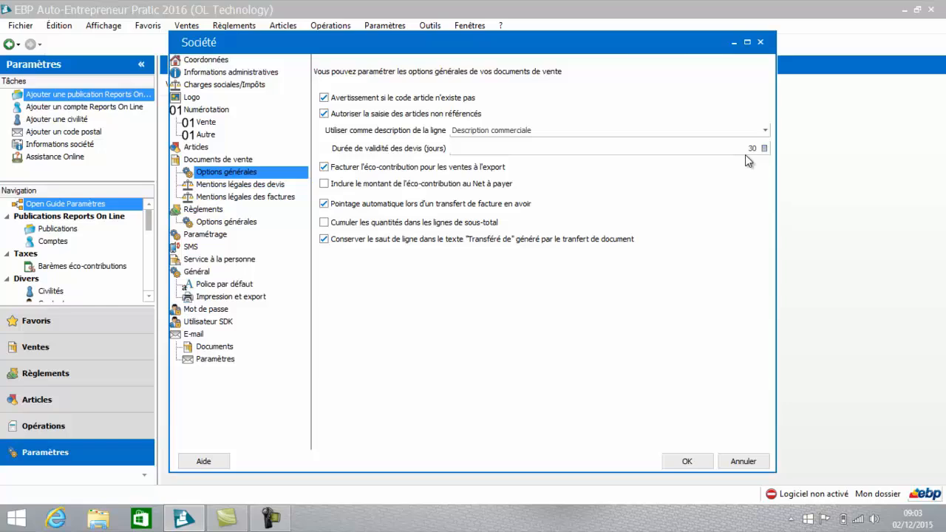
{"action": "left_click", "coordinate": [326, 171]}
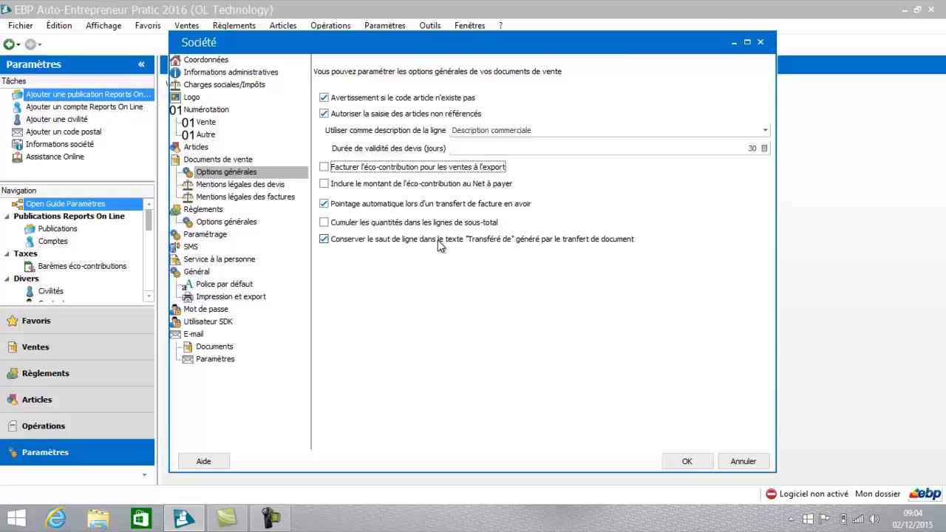
Step: Delete the line Bon pour accord from the mandatory footer text in the legal notices for quotes
{"action": "left_click", "coordinate": [263, 187]}
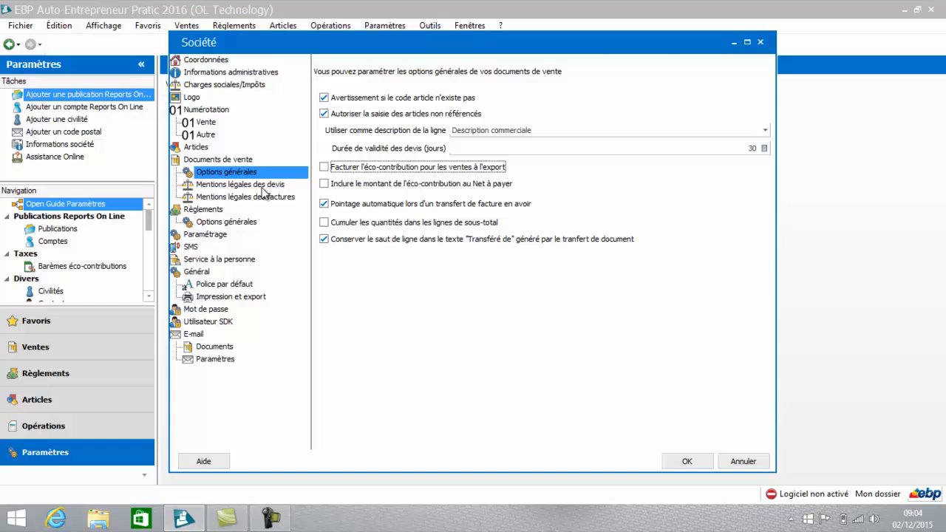
{"action": "left_click", "coordinate": [262, 187]}
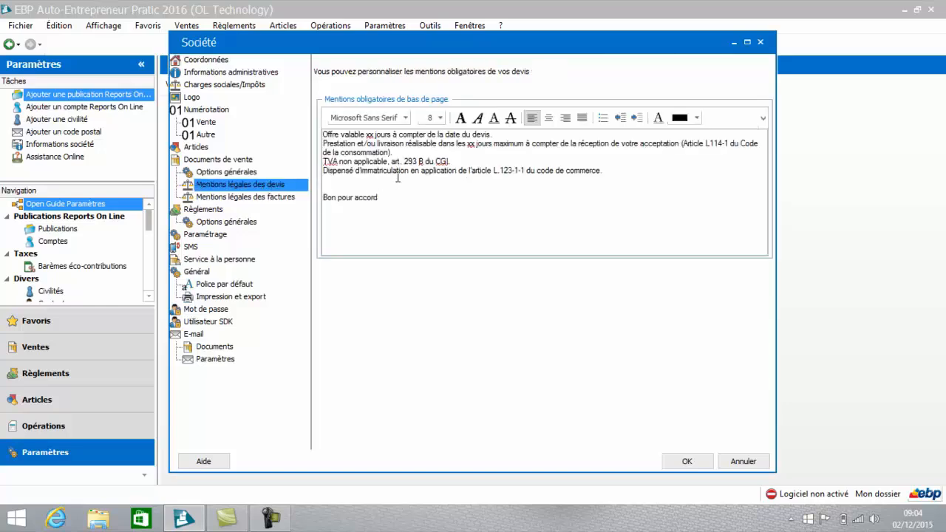
{"action": "left_click_drag", "start_coordinate": [411, 194], "coordinate": [318, 198]}
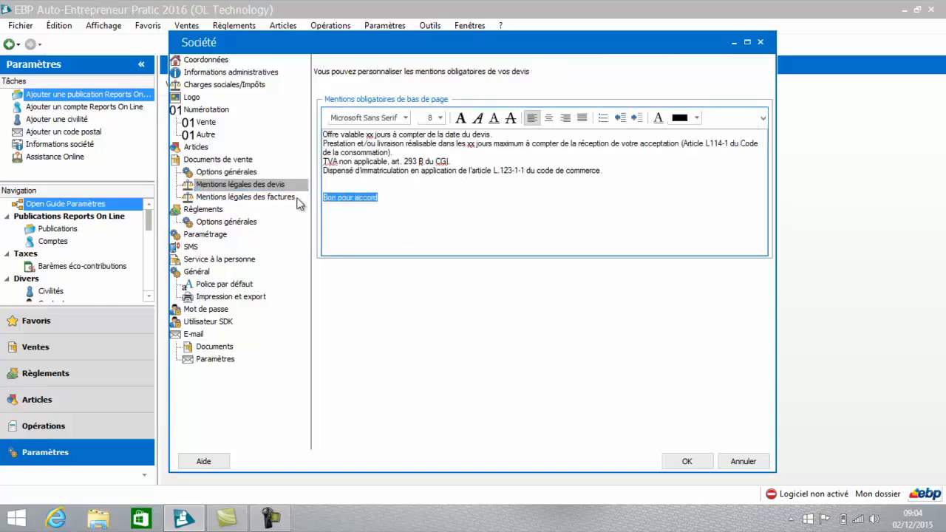
{"action": "key", "text": "BackSpace"}
Step: Create the bank Credit agricole with code CA from the general payment options and set it as the default bank
{"action": "left_click", "coordinate": [232, 197]}
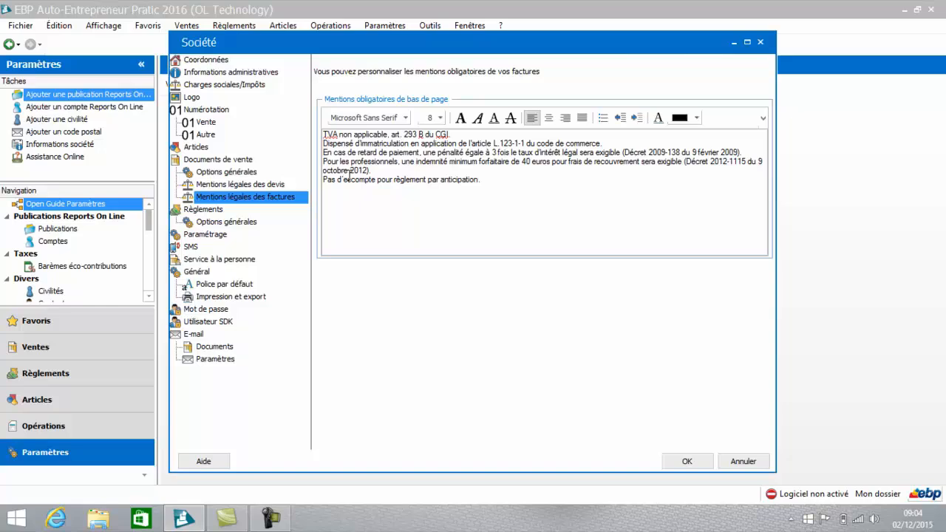
{"action": "left_click", "coordinate": [215, 212]}
{"action": "key", "text": "Down"}
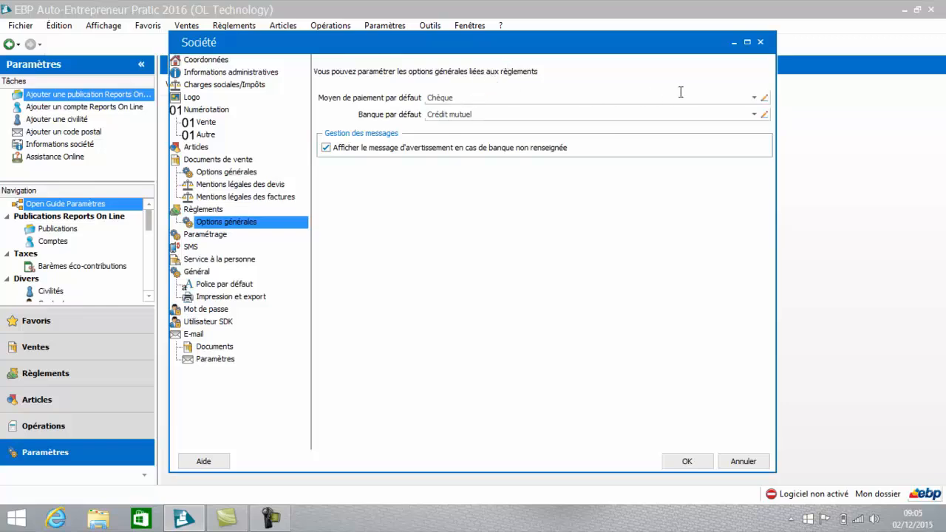
{"action": "left_click", "coordinate": [754, 114]}
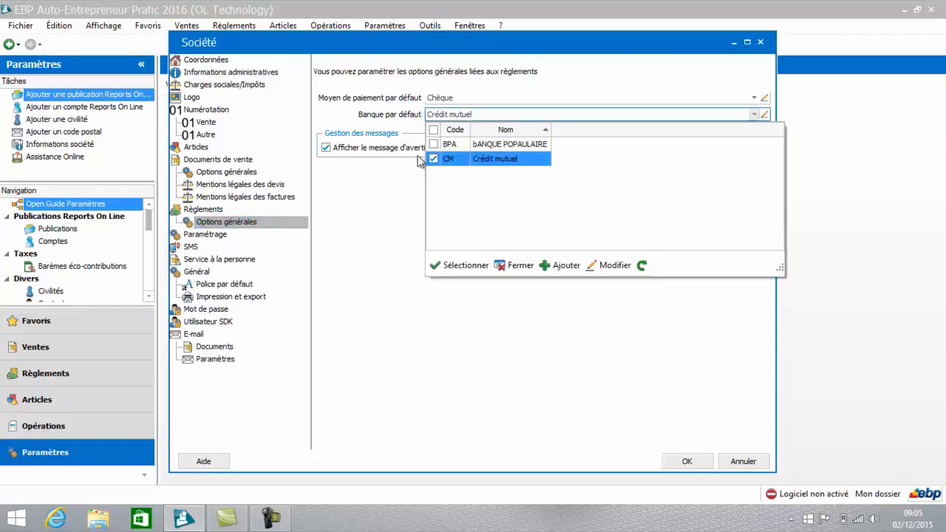
{"action": "left_click", "coordinate": [559, 265]}
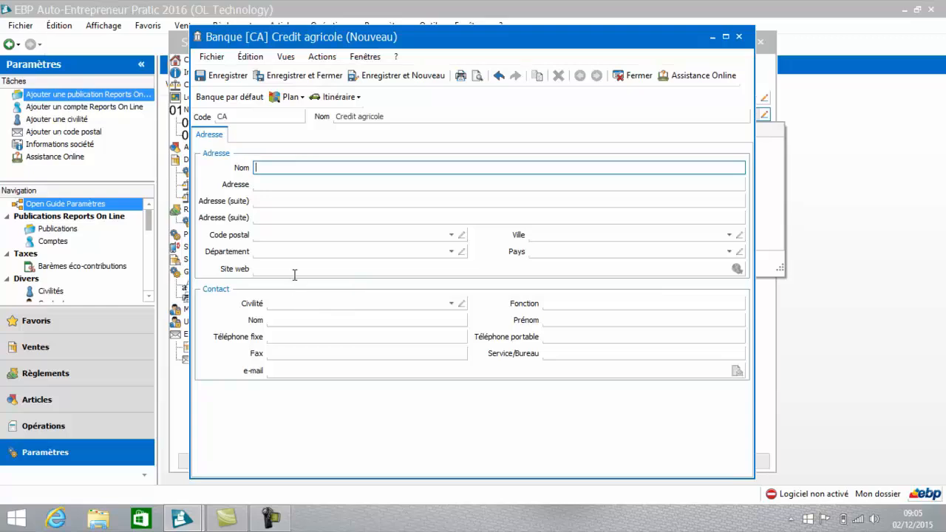
{"action": "left_click", "coordinate": [316, 77]}
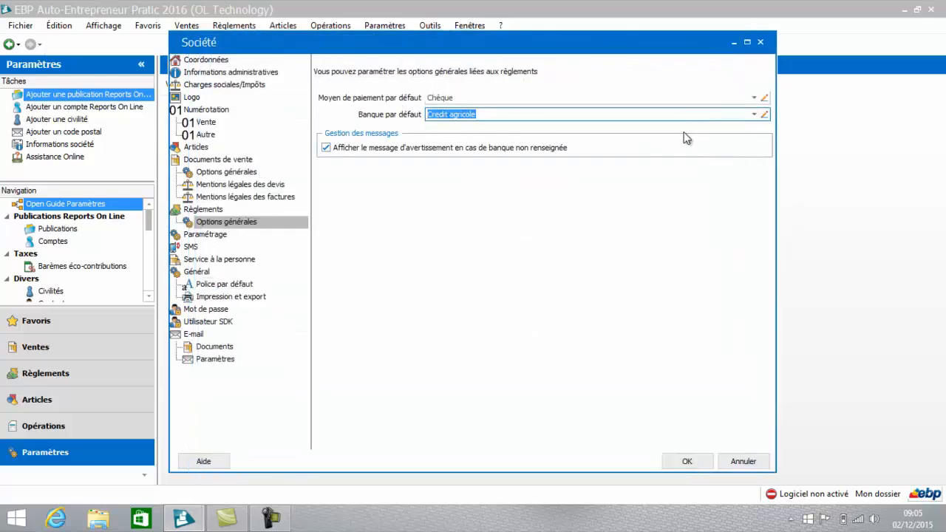
{"action": "left_click", "coordinate": [754, 114]}
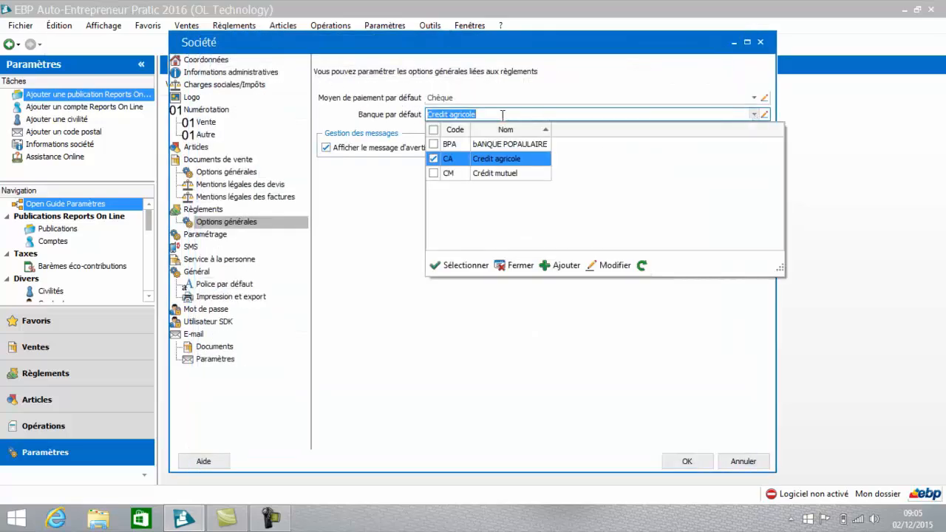
{"action": "left_click", "coordinate": [481, 158]}
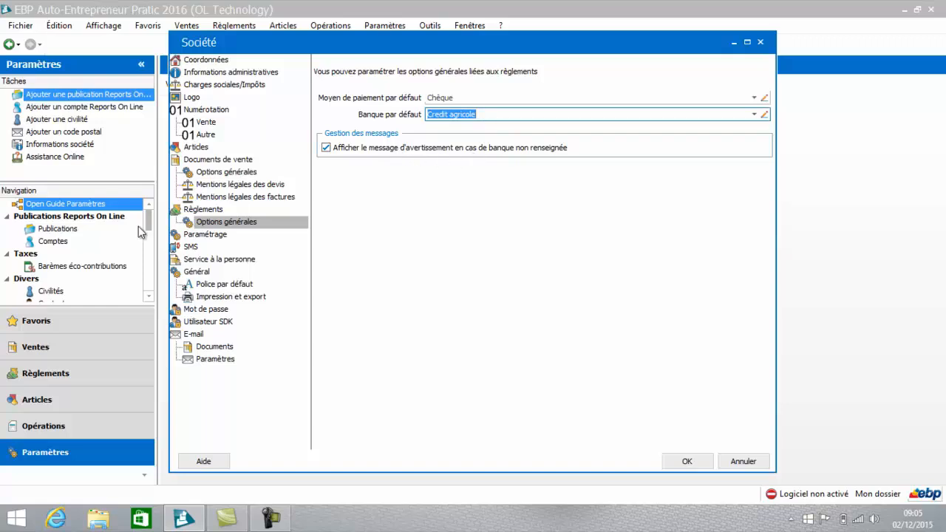
Step: Review the company's decimals and currency parameters, the SMS service settings and the personal services (Service à la personne) settings
{"action": "left_click", "coordinate": [202, 236]}
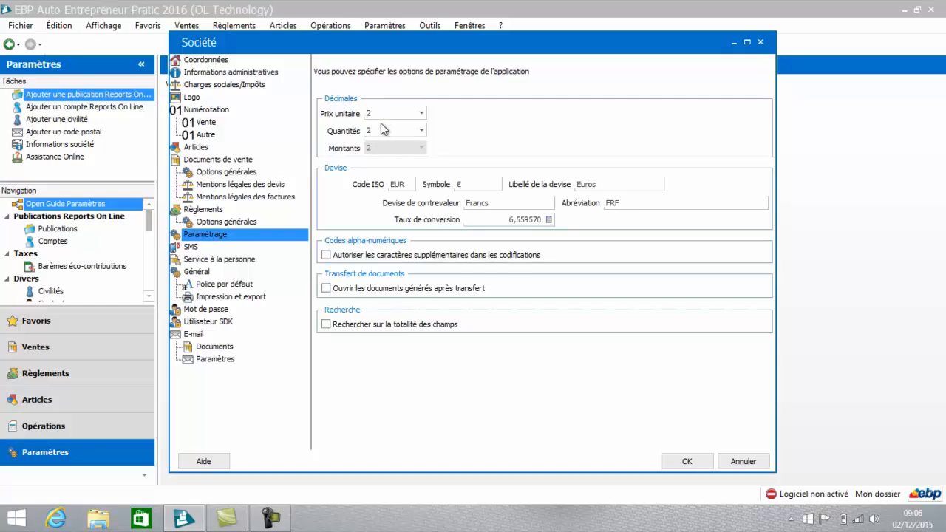
{"action": "left_click", "coordinate": [194, 249]}
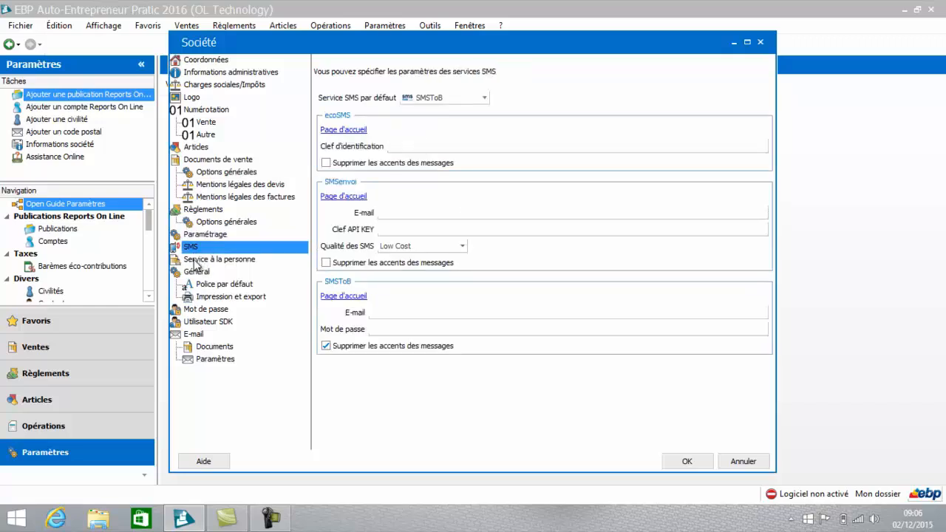
{"action": "left_click", "coordinate": [197, 261]}
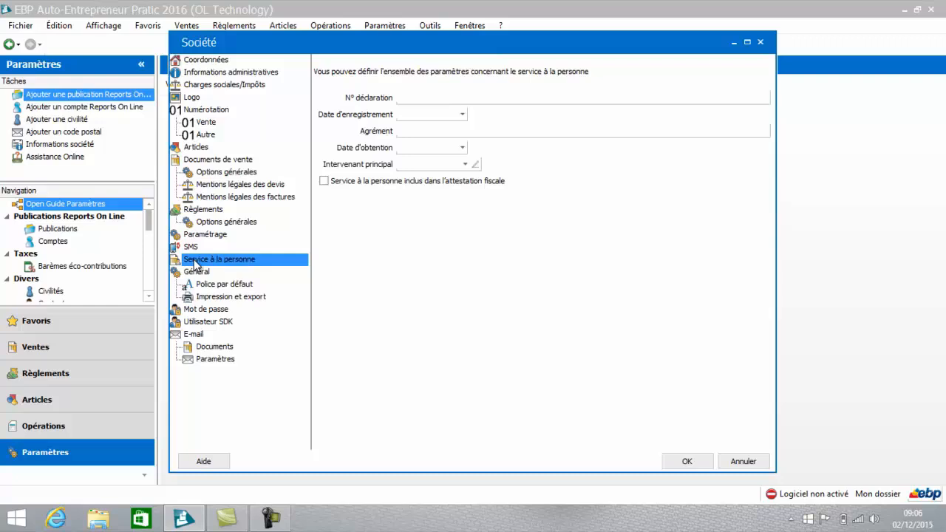
Step: Add the Civilité and Nom variables to the default subject of e-mails sent with documents
{"action": "left_click", "coordinate": [190, 337]}
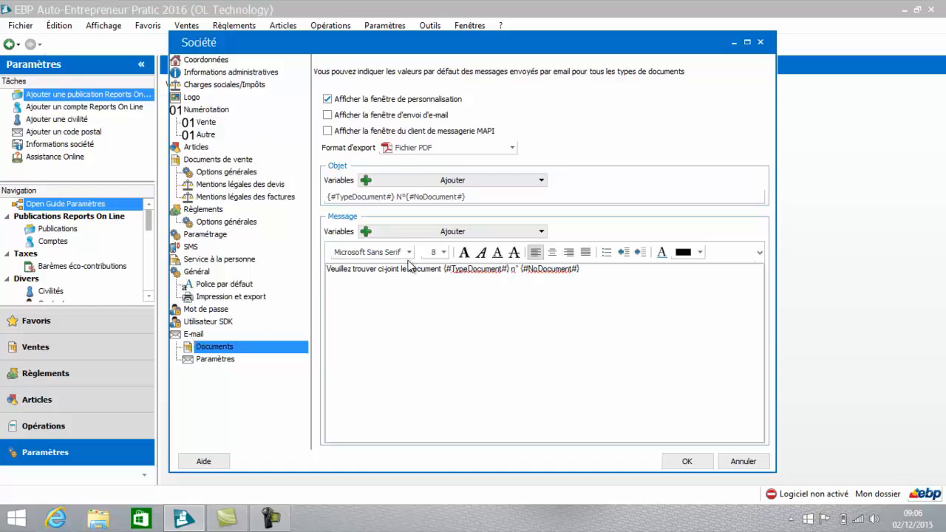
{"action": "left_click", "coordinate": [509, 266]}
{"action": "left_click", "coordinate": [426, 182]}
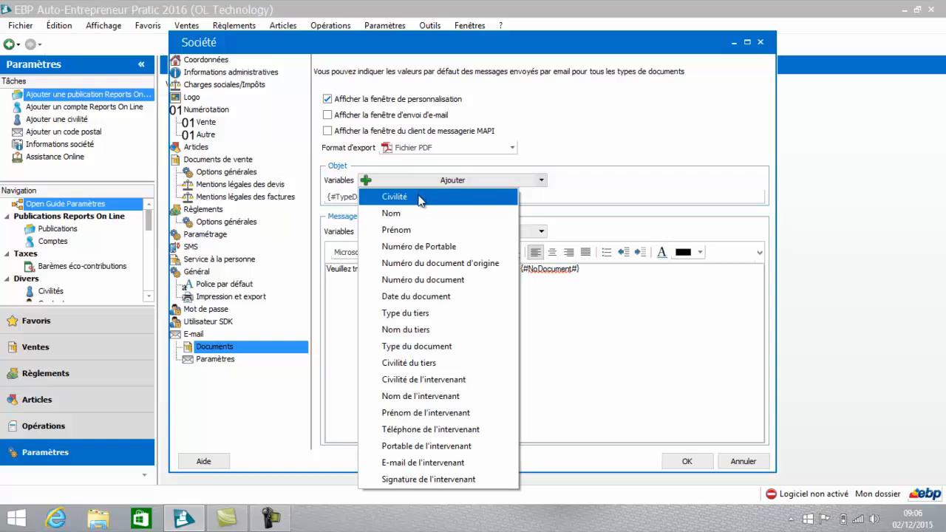
{"action": "left_click", "coordinate": [418, 196]}
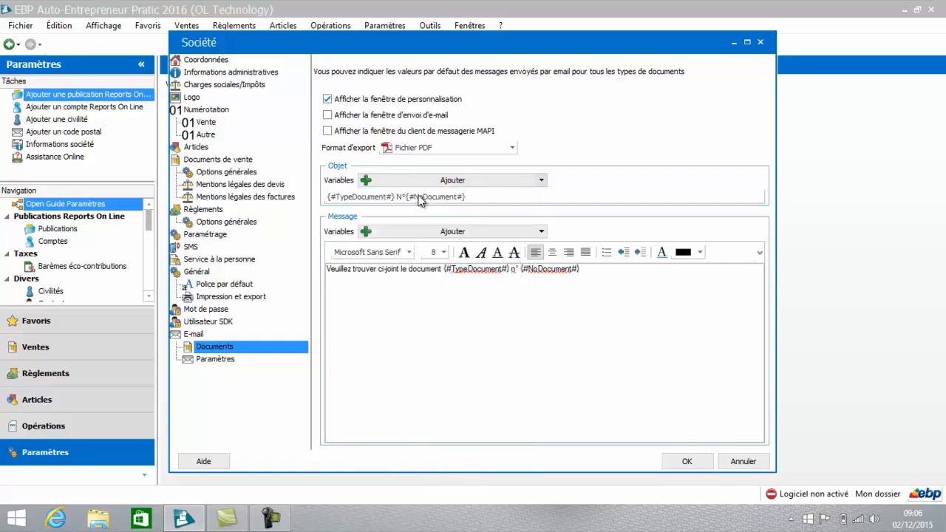
{"action": "left_click", "coordinate": [424, 181]}
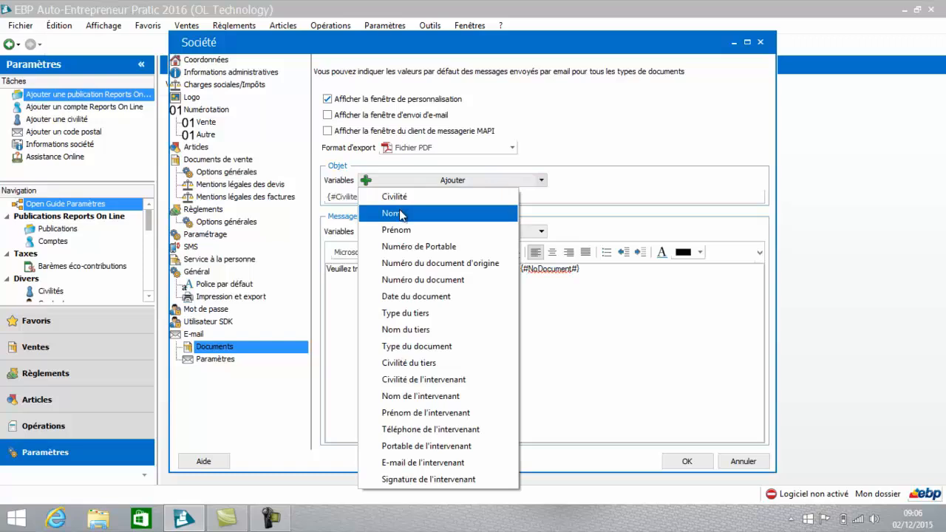
{"action": "left_click", "coordinate": [396, 213]}
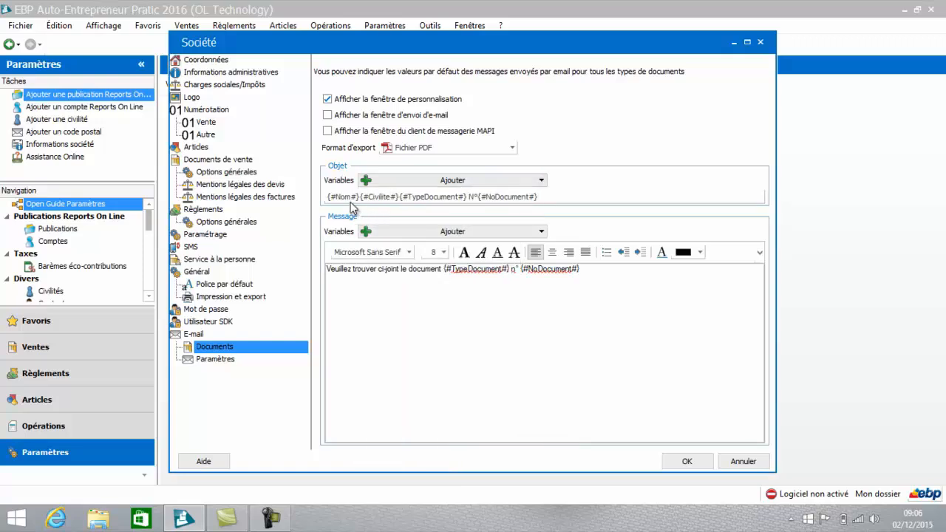
Step: Insert the Civilité and Nom variables after the word document in the default e-mail message, and save the company settings
{"action": "left_click", "coordinate": [443, 270]}
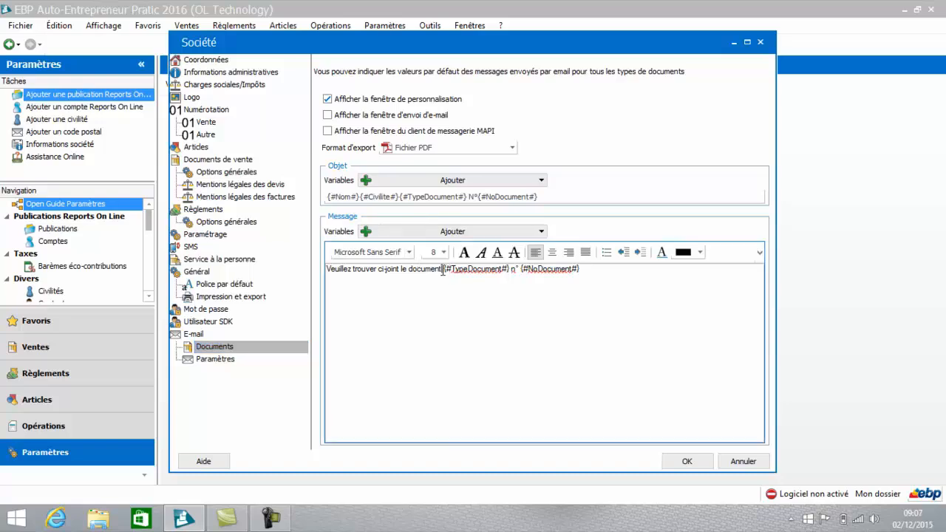
{"action": "left_click", "coordinate": [448, 232]}
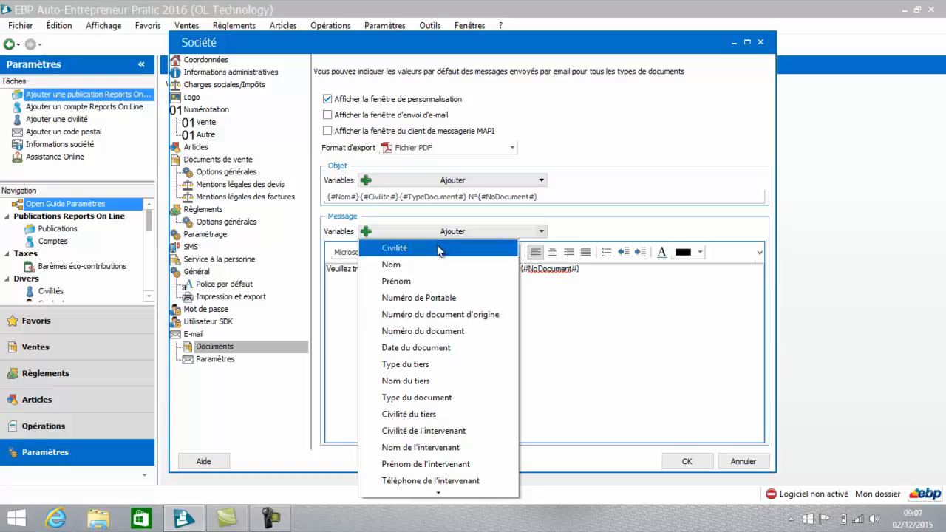
{"action": "left_click", "coordinate": [442, 247]}
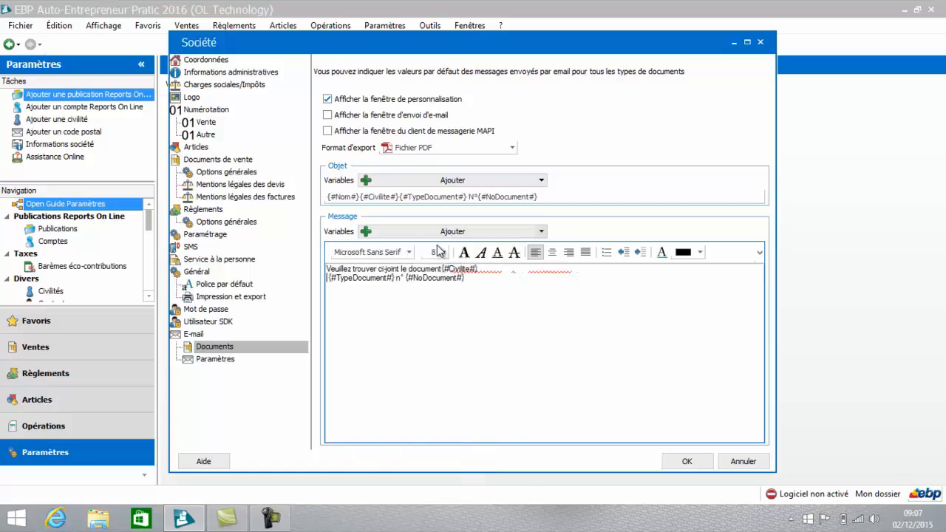
{"action": "left_click", "coordinate": [480, 273]}
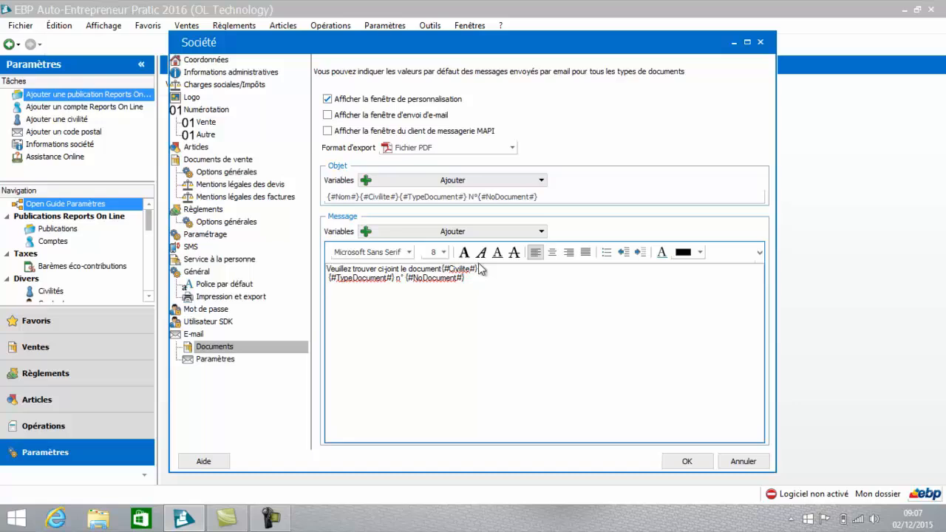
{"action": "left_click", "coordinate": [479, 232]}
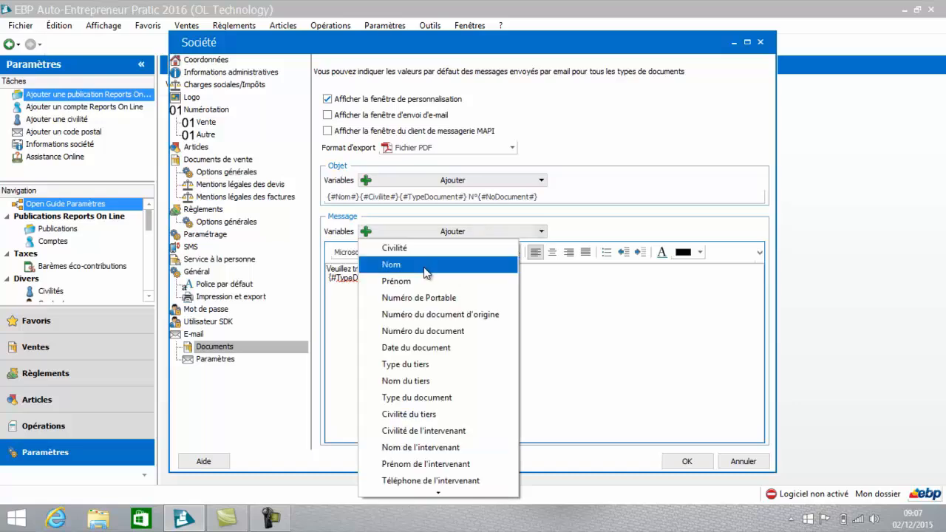
{"action": "left_click", "coordinate": [387, 264]}
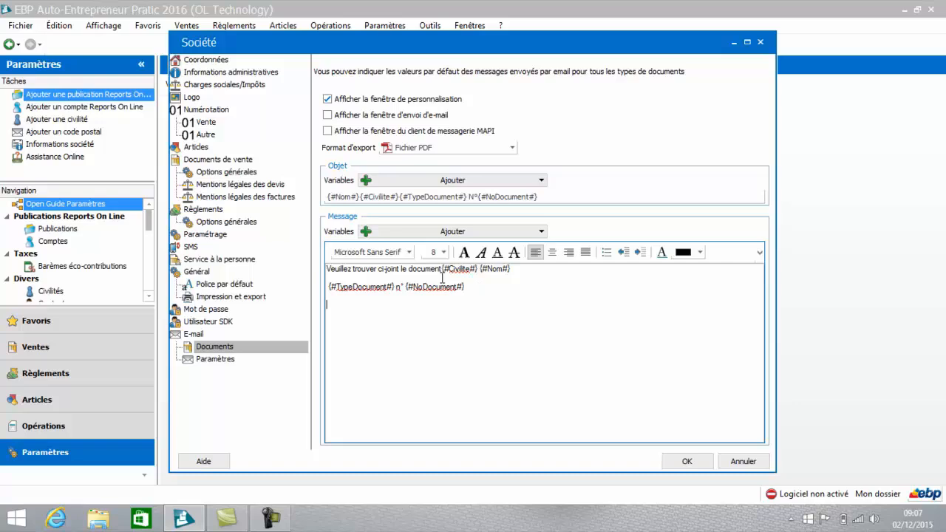
{"action": "left_click", "coordinate": [686, 462]}
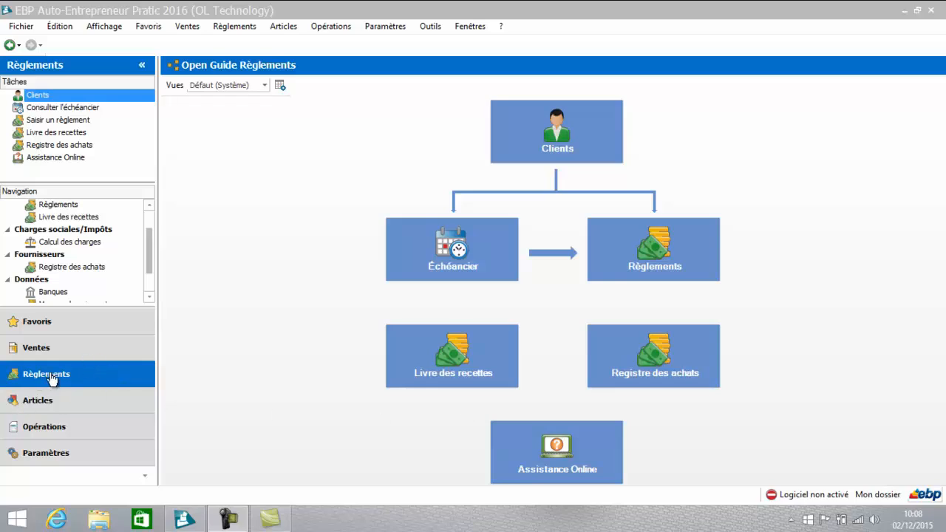
Step: Examine the list of banks, the blank form for a new bank and the list of payment means
{"action": "left_click_drag", "start_coordinate": [148, 243], "coordinate": [148, 295]}
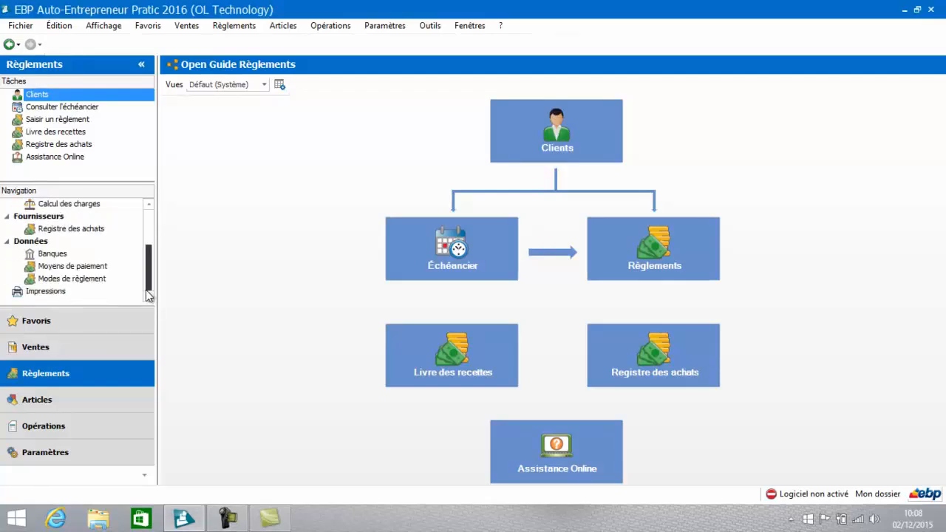
{"action": "left_click", "coordinate": [51, 256]}
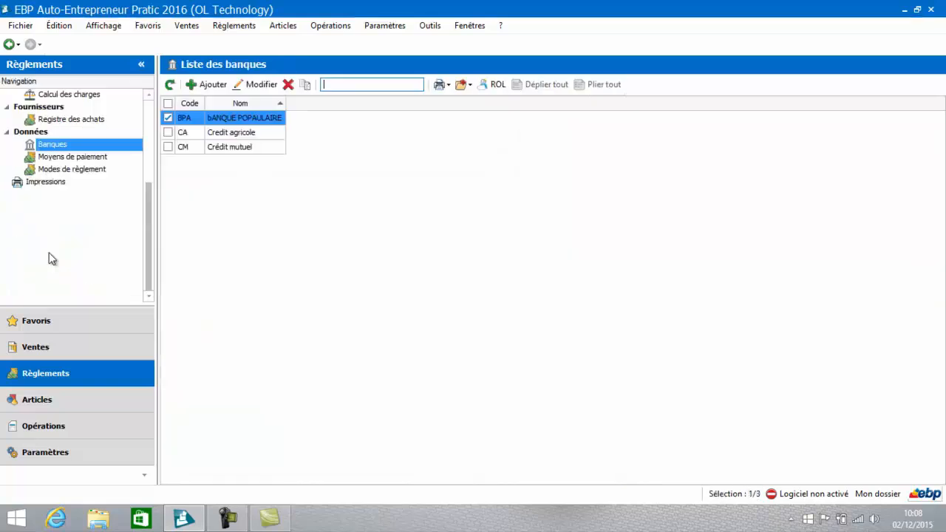
{"action": "left_click", "coordinate": [209, 86]}
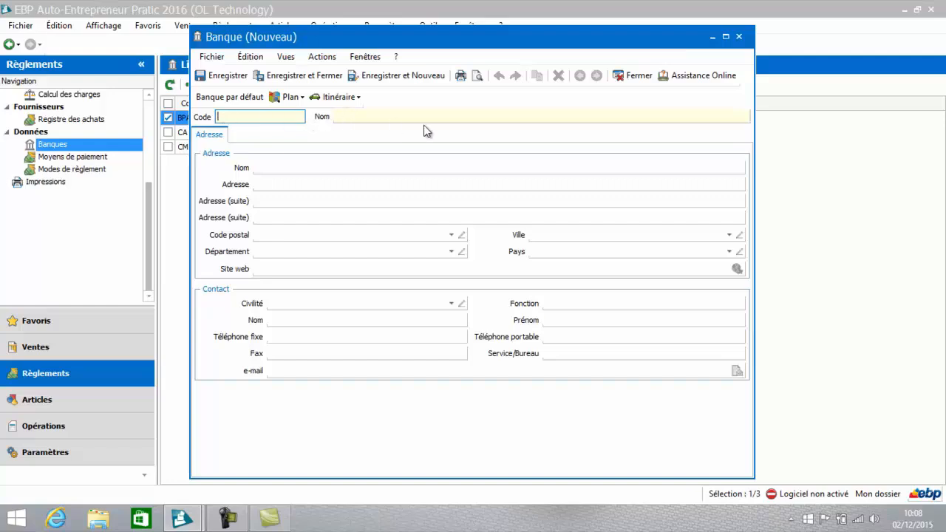
{"action": "left_click", "coordinate": [738, 36]}
{"action": "left_click", "coordinate": [52, 159]}
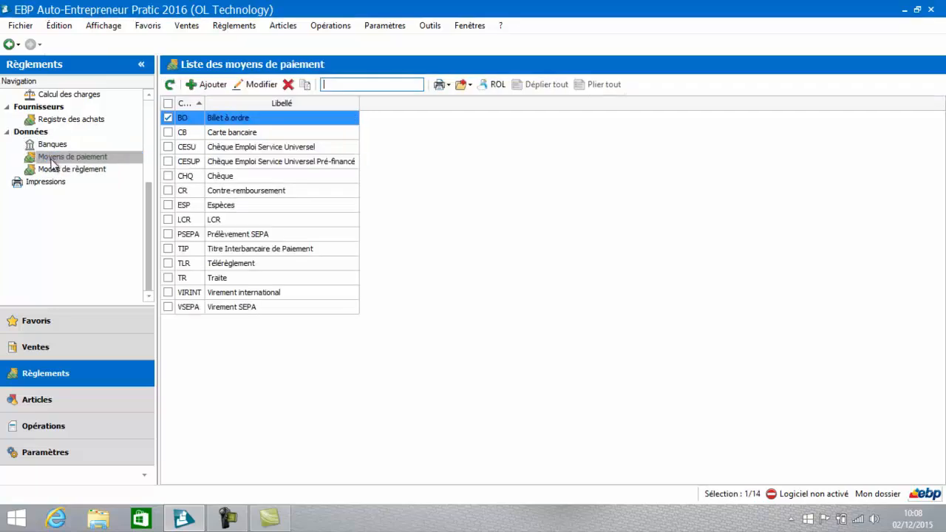
{"action": "left_click", "coordinate": [205, 123]}
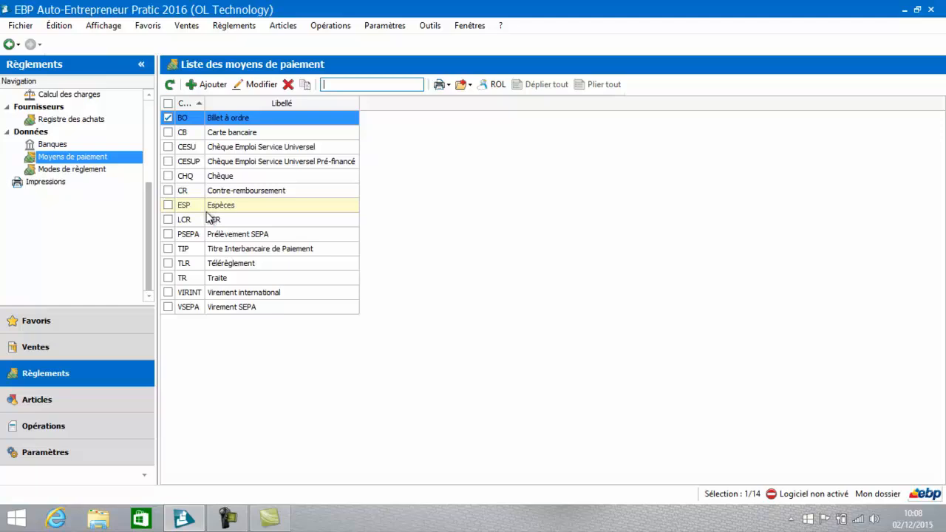
Step: Start a new payment mode with code T60FM and the label Traite à 60 jours fin de mois
{"action": "left_click", "coordinate": [87, 168]}
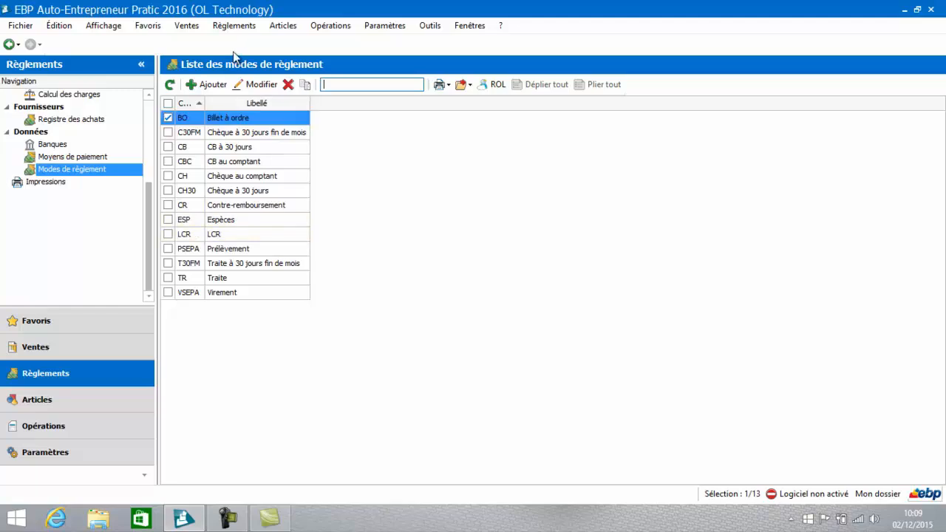
{"action": "left_click", "coordinate": [210, 87]}
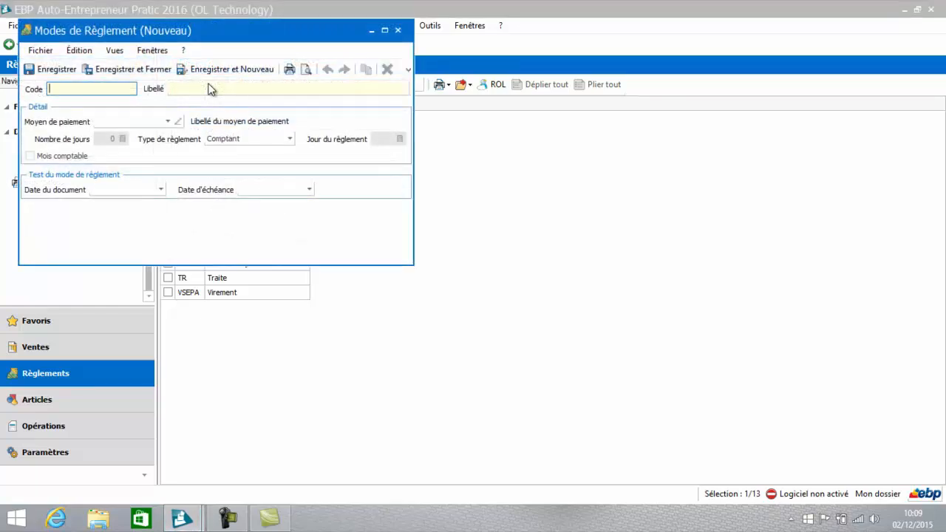
{"action": "type", "text": "T60FM"}
{"action": "left_click", "coordinate": [271, 89]}
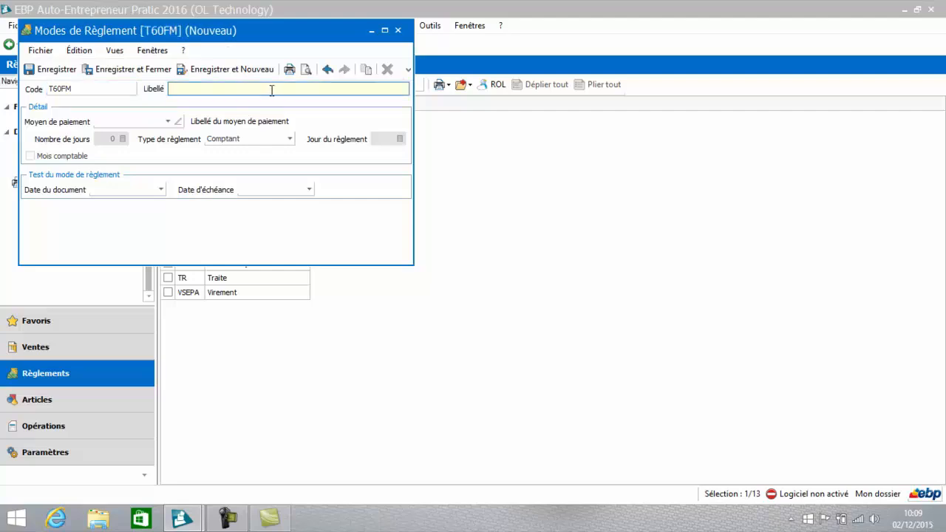
{"action": "type", "text": "Traite à 60 jours fin de mois"}
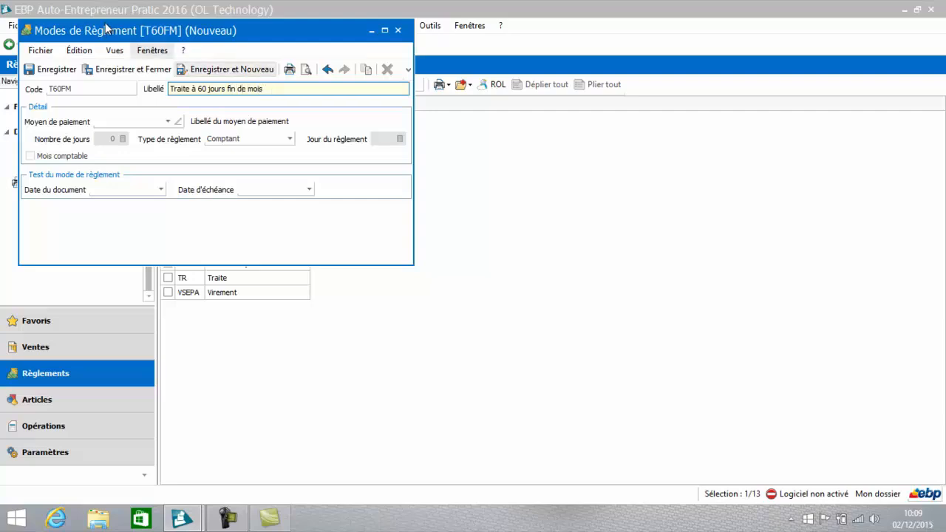
Step: Set the new payment mode's means of payment to LCR and its settlement type to Fin de mois
{"action": "left_click", "coordinate": [169, 123]}
{"action": "left_click", "coordinate": [169, 123]}
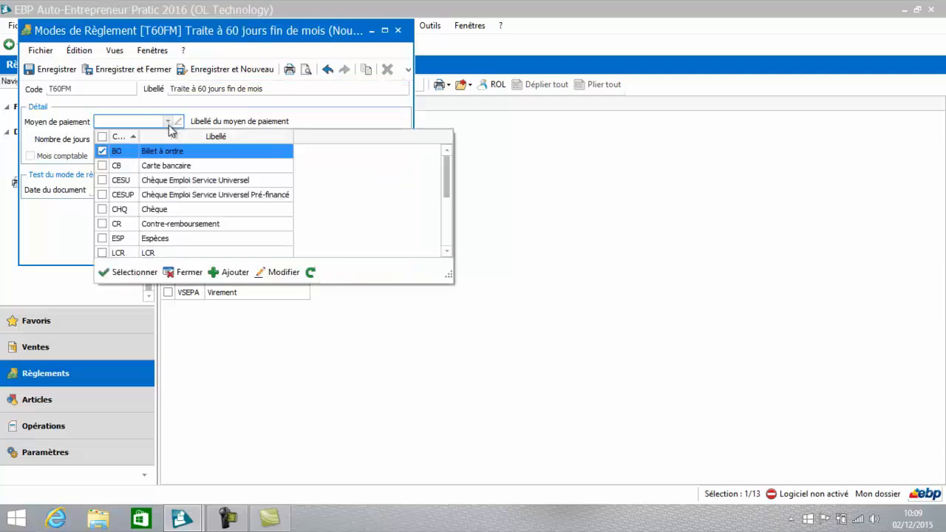
{"action": "double_click", "coordinate": [152, 253]}
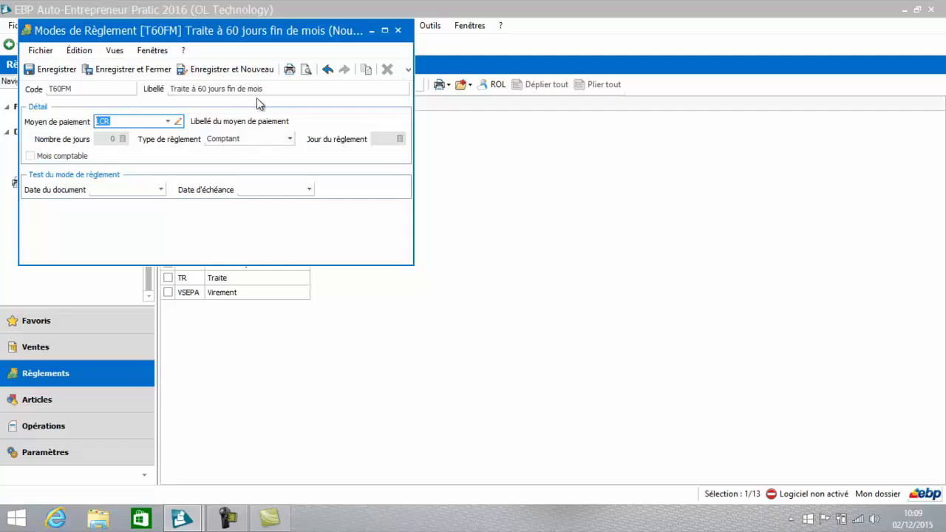
{"action": "left_click", "coordinate": [291, 140]}
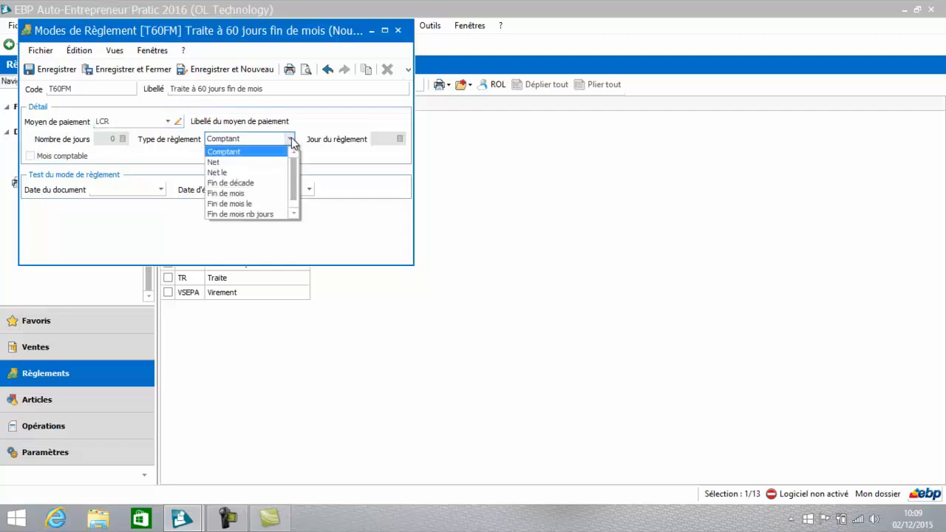
{"action": "left_click", "coordinate": [255, 196]}
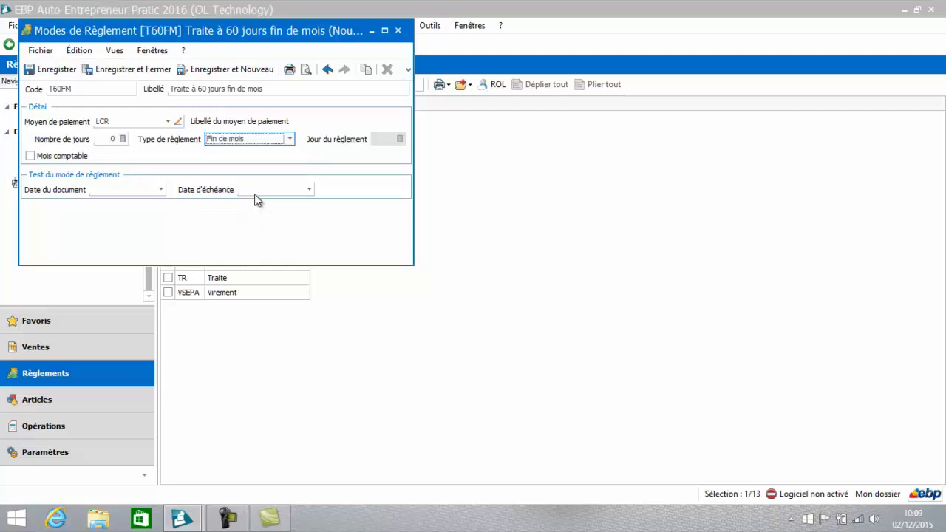
Step: Set the number of days of the new T60FM payment mode to 60
{"action": "left_click", "coordinate": [104, 137]}
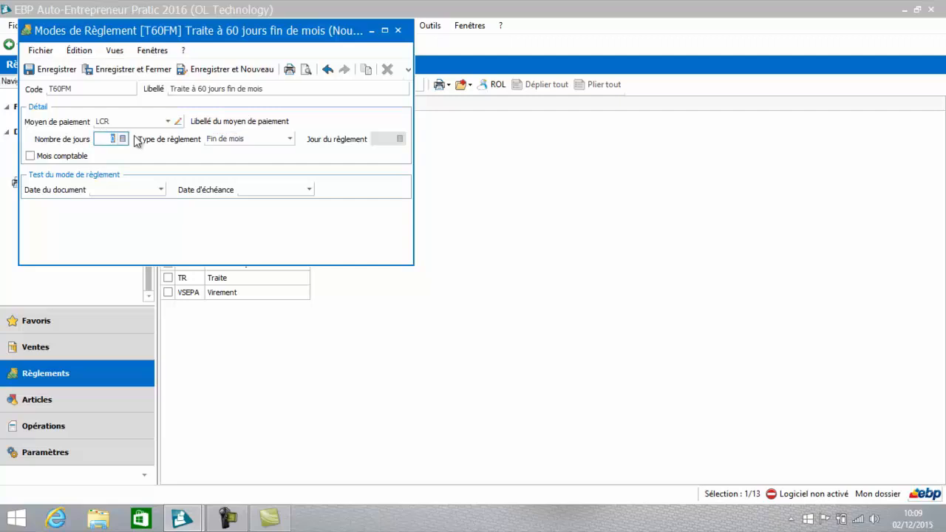
{"action": "type", "text": "5"}
{"action": "key", "text": "BackSpace"}
{"action": "type", "text": "60"}
{"action": "key", "text": "Tab"}
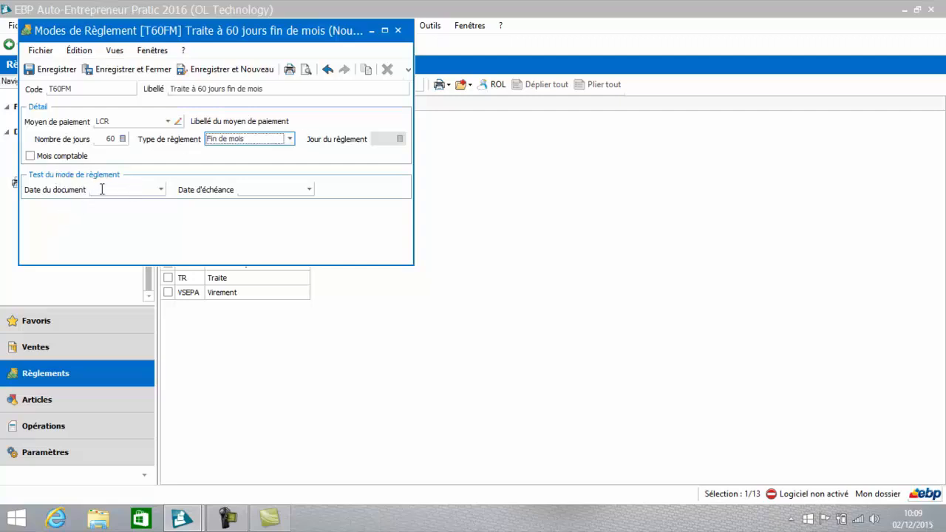
Step: Test the payment mode's due date with a document date of 02/12/2015, and save and close the payment mode
{"action": "left_click", "coordinate": [160, 189]}
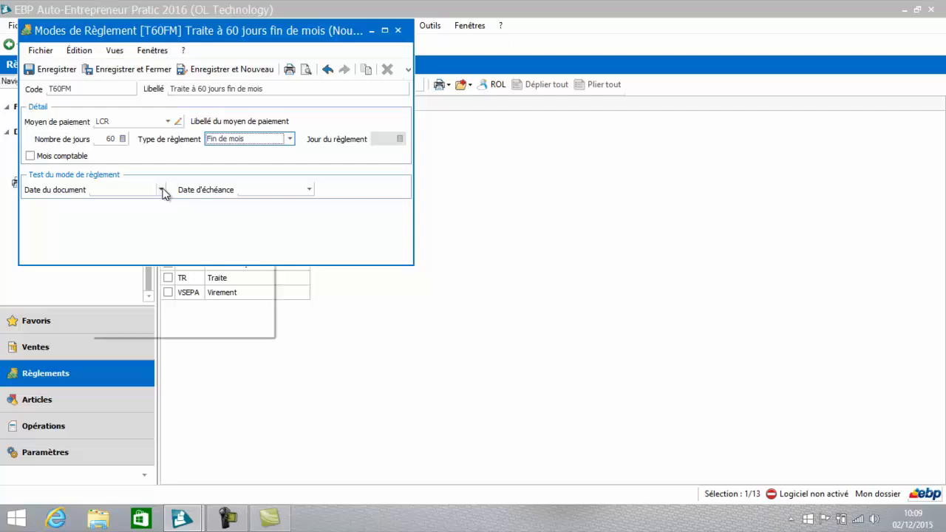
{"action": "left_click", "coordinate": [163, 254]}
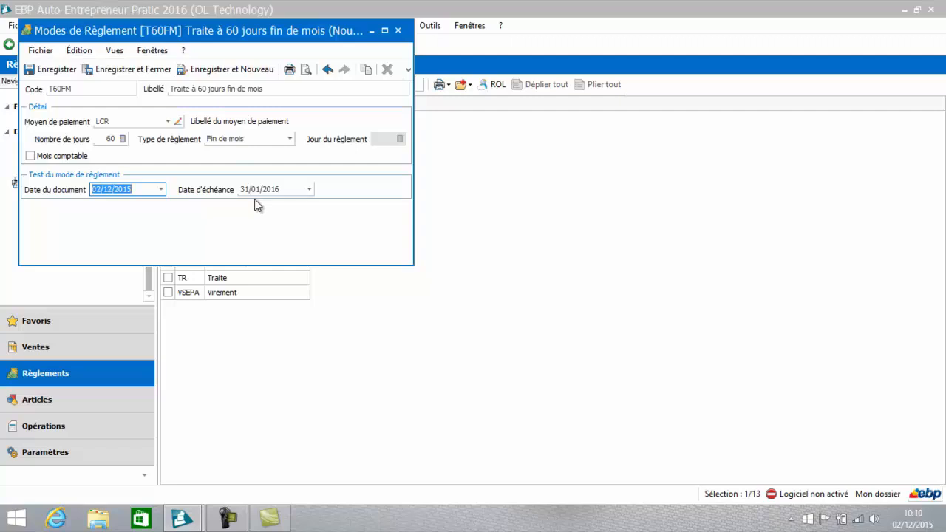
{"action": "left_click", "coordinate": [150, 75]}
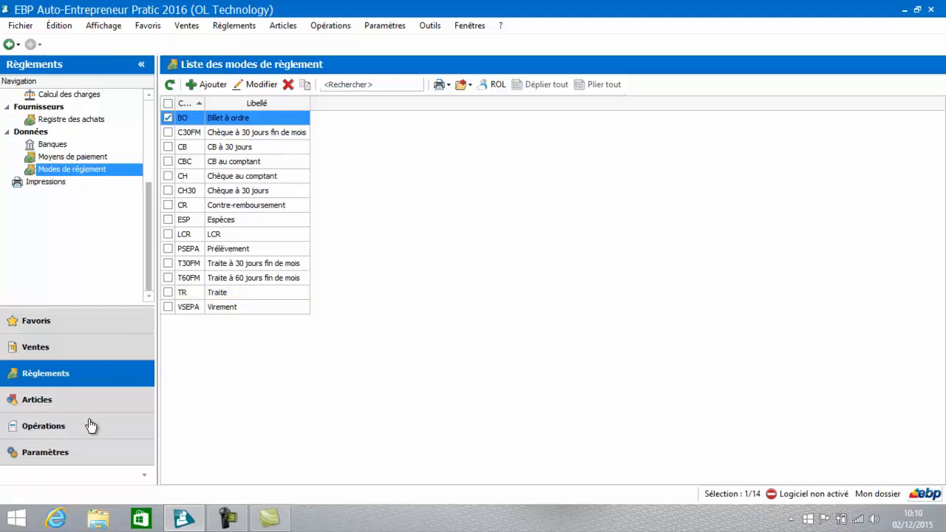
Step: Examine the list of civilités in the general parameters and the blank form for a new civilité
{"action": "left_click", "coordinate": [74, 453]}
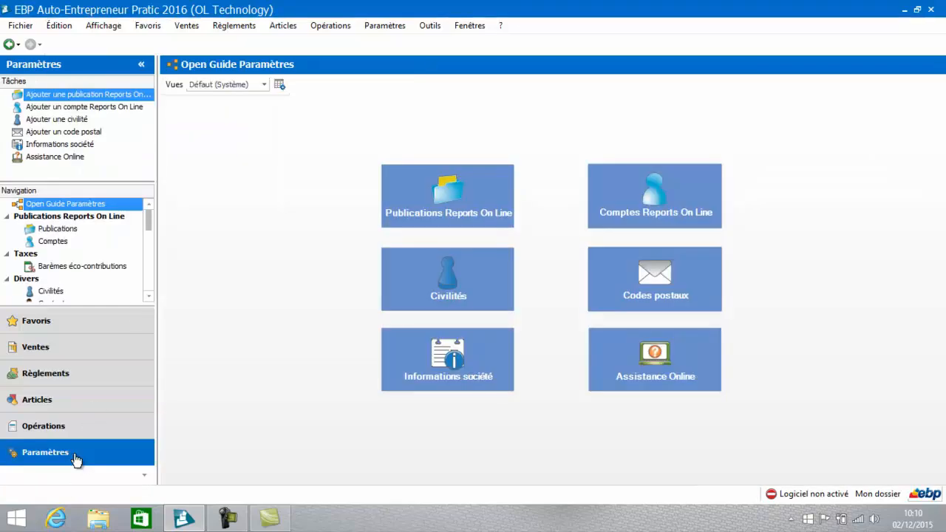
{"action": "left_click", "coordinate": [149, 296]}
{"action": "left_click", "coordinate": [149, 296]}
{"action": "left_click", "coordinate": [149, 296]}
{"action": "left_click", "coordinate": [149, 296]}
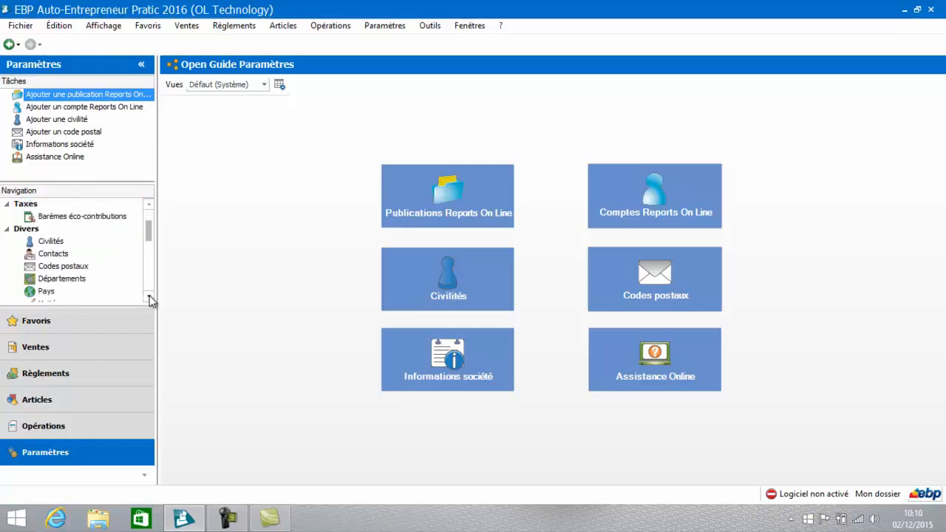
{"action": "left_click", "coordinate": [46, 242]}
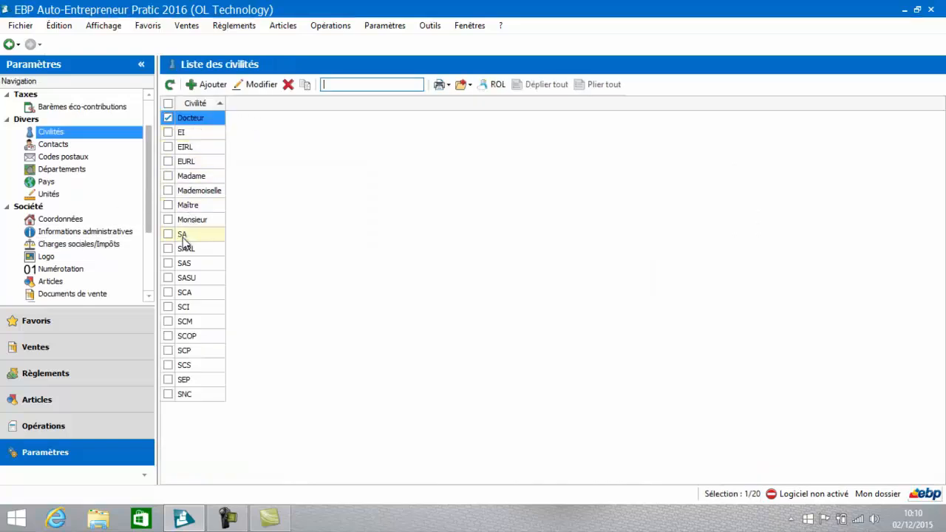
{"action": "left_click", "coordinate": [207, 87]}
{"action": "left_click", "coordinate": [208, 88]}
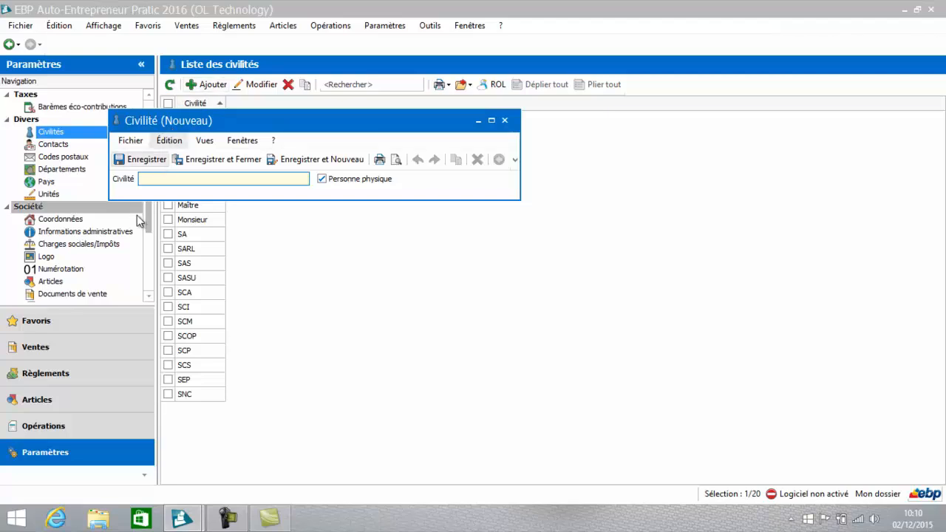
{"action": "left_click", "coordinate": [506, 122]}
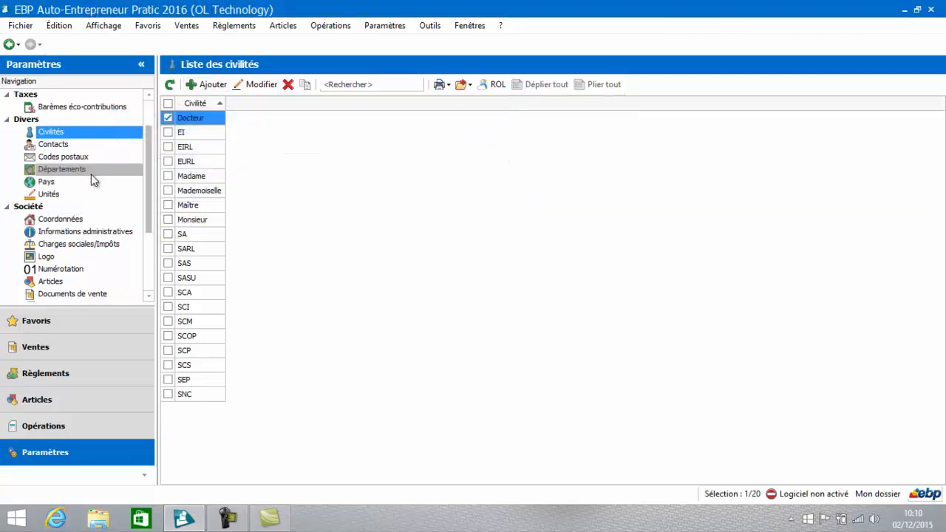
Step: Start a new unit in the list of units with code FOR and the label Forfait
{"action": "left_click", "coordinate": [71, 193]}
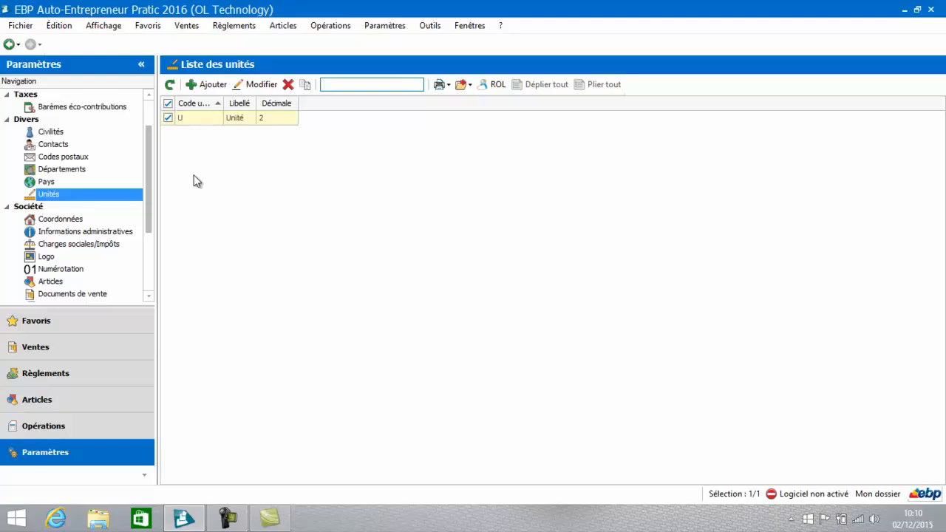
{"action": "left_click", "coordinate": [211, 85]}
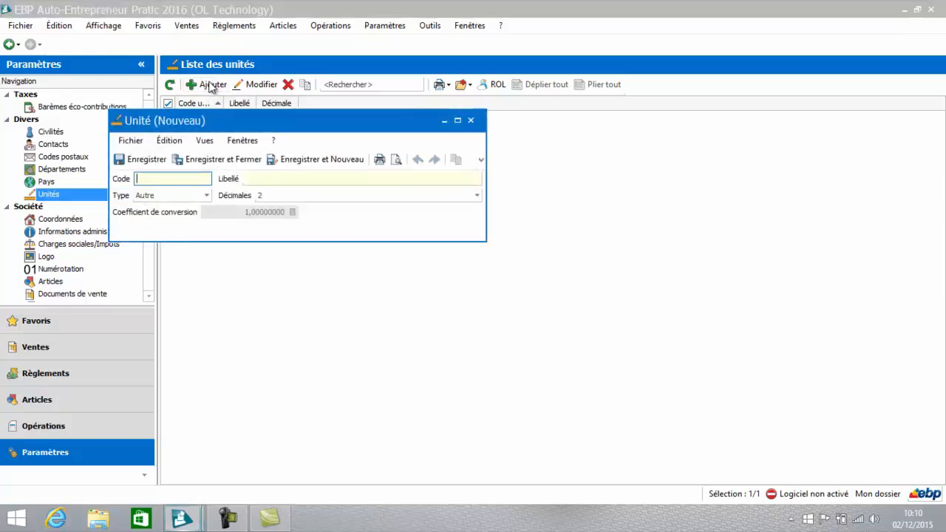
{"action": "type", "text": "FOR"}
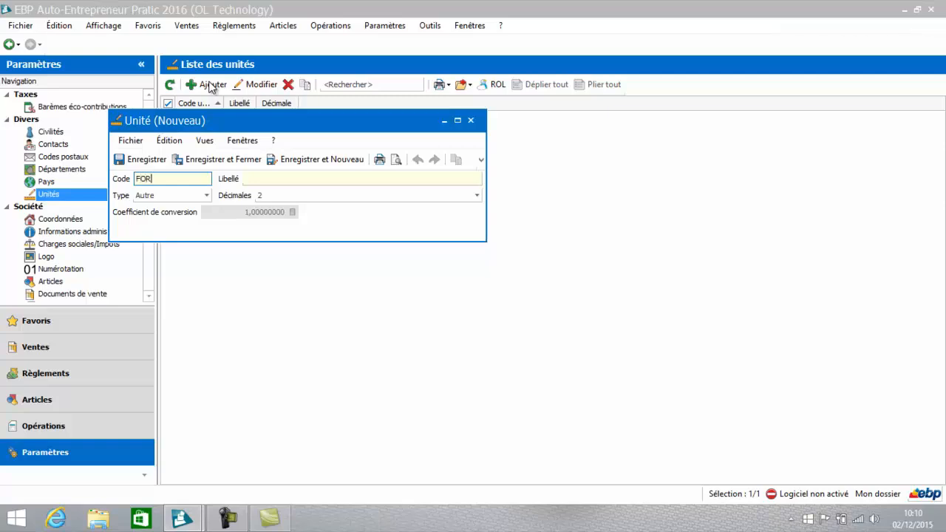
{"action": "left_click", "coordinate": [296, 178]}
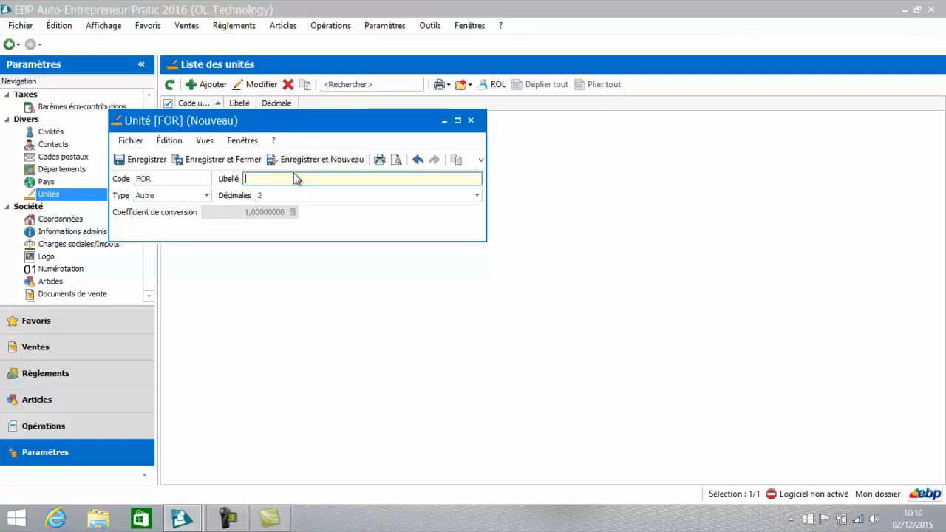
{"action": "type", "text": "Forfait"}
Step: Set the Forfait unit's type to Temps and its decimals to 0, and save and close the unit
{"action": "left_click", "coordinate": [207, 195]}
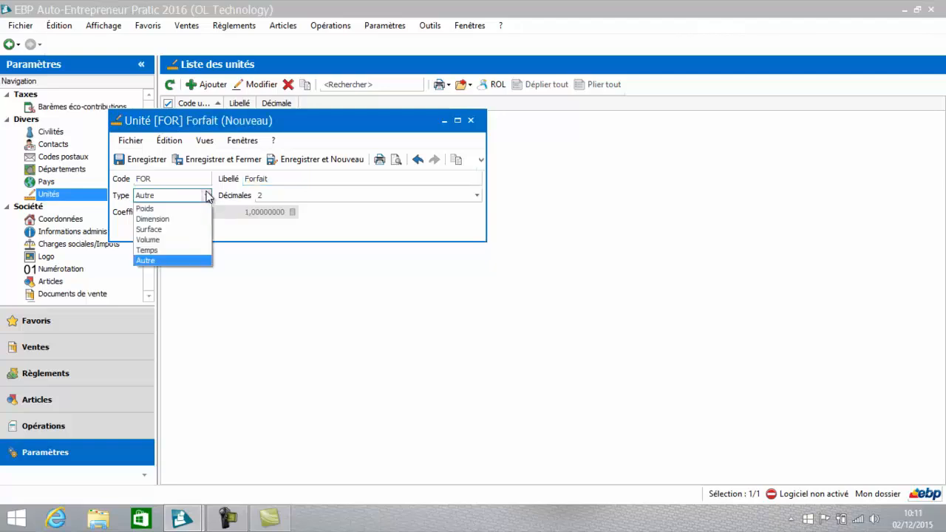
{"action": "left_click", "coordinate": [169, 251]}
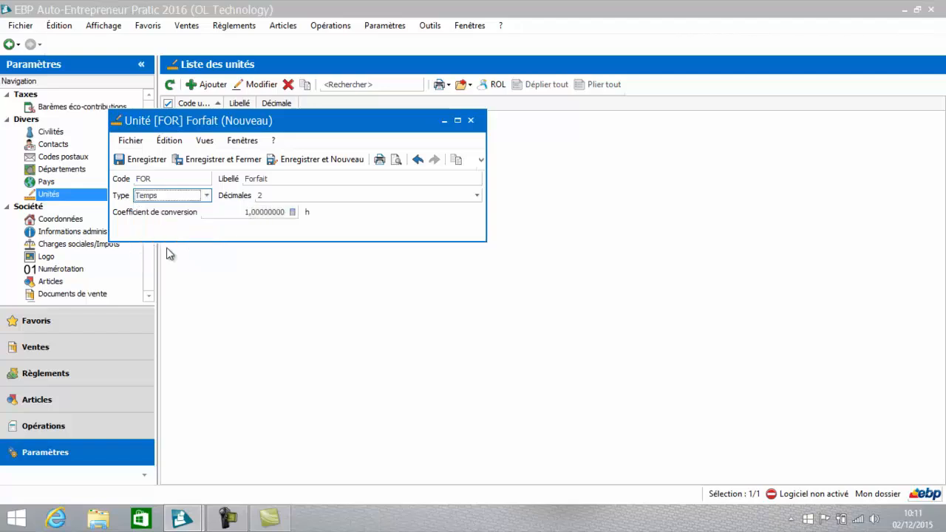
{"action": "left_click", "coordinate": [478, 196]}
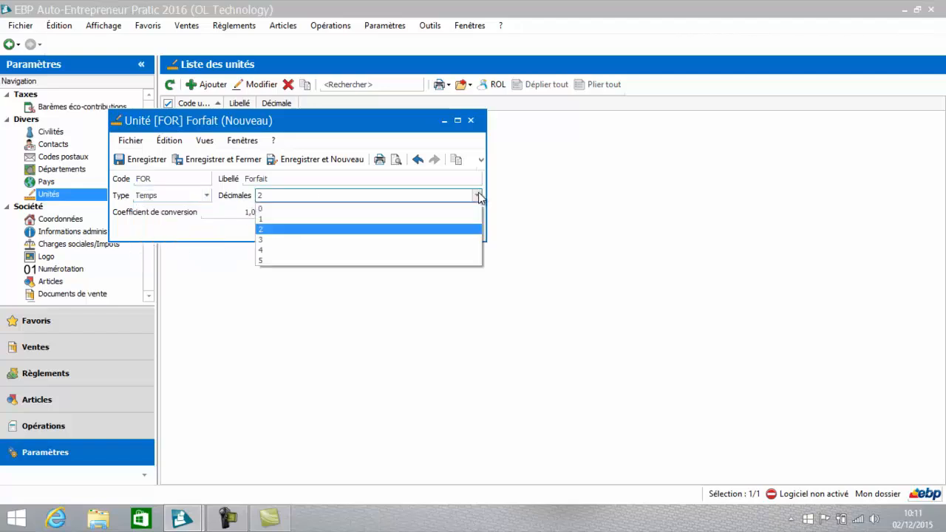
{"action": "left_click", "coordinate": [424, 208]}
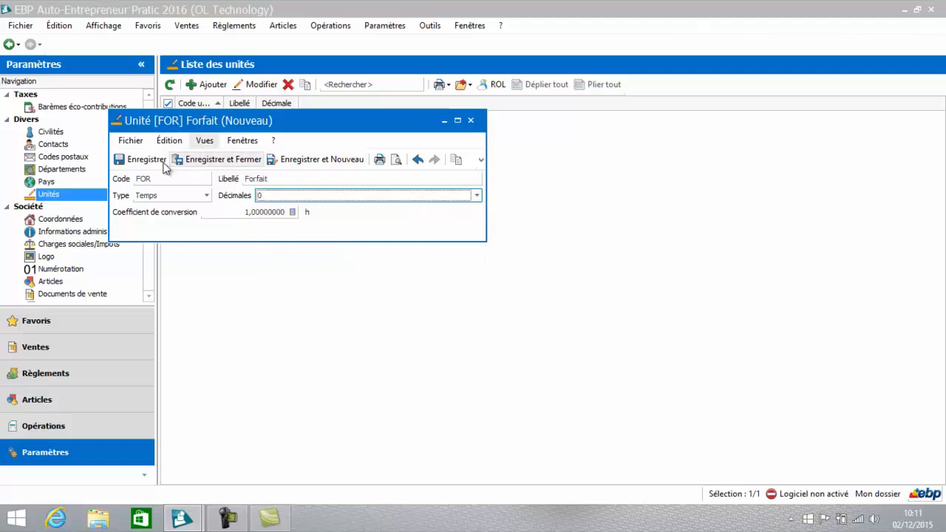
{"action": "left_click", "coordinate": [145, 164]}
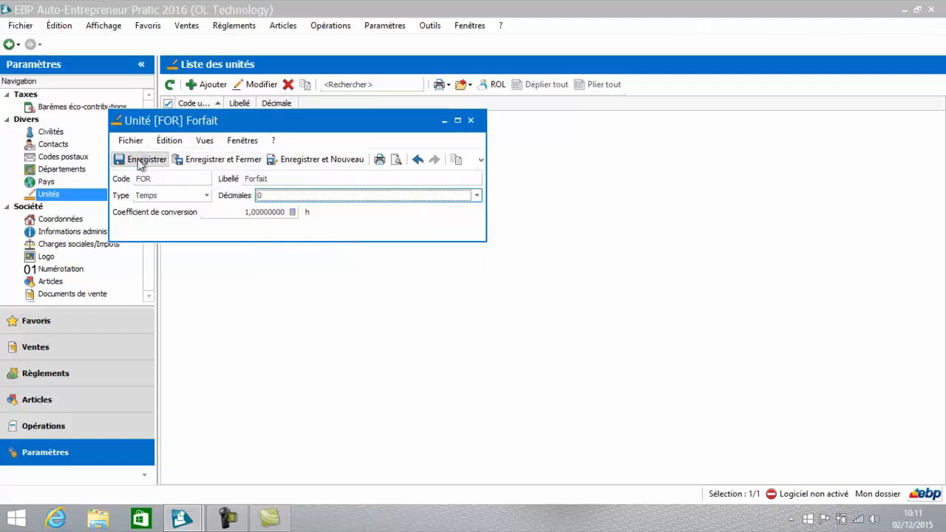
{"action": "left_click", "coordinate": [472, 121]}
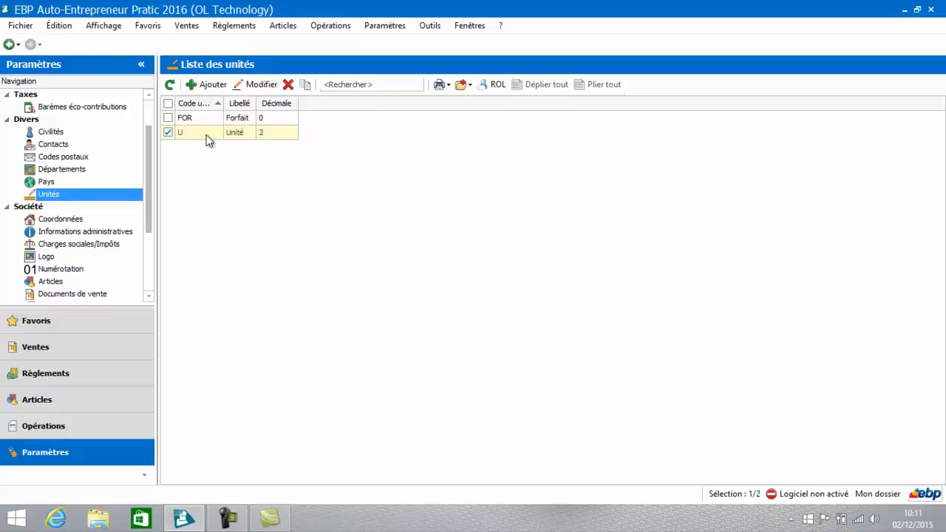
{"action": "left_click", "coordinate": [201, 132]}
{"action": "left_click_drag", "start_coordinate": [150, 183], "coordinate": [138, 249]}
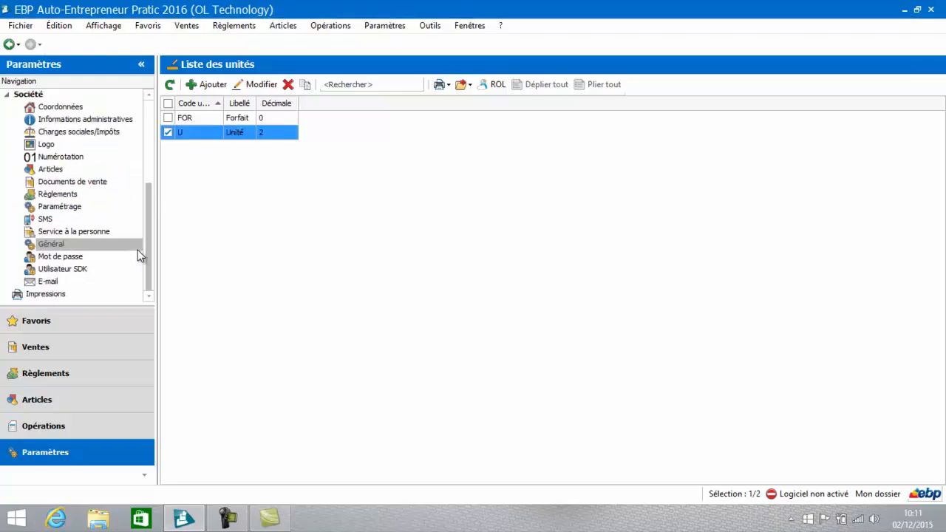
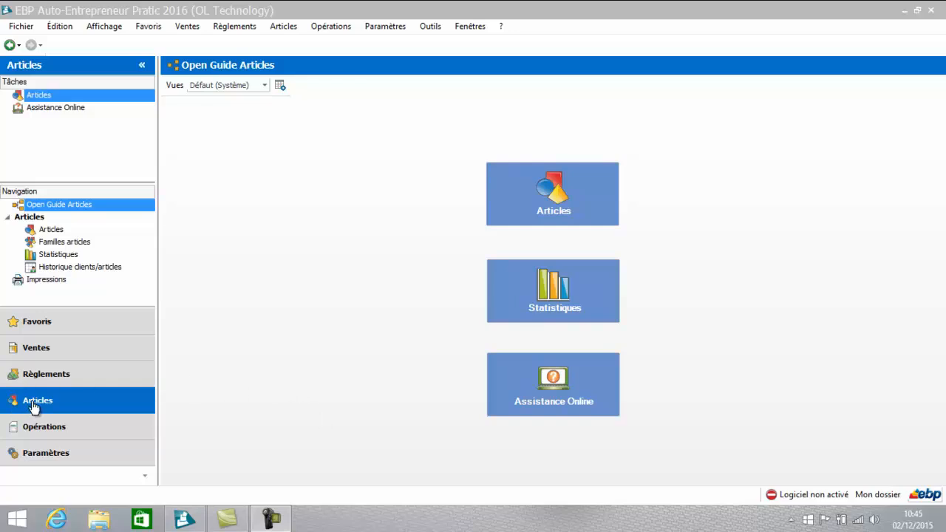
Step: Examine the list of article families and the record of the FORMATION EBP family
{"action": "left_click", "coordinate": [46, 242]}
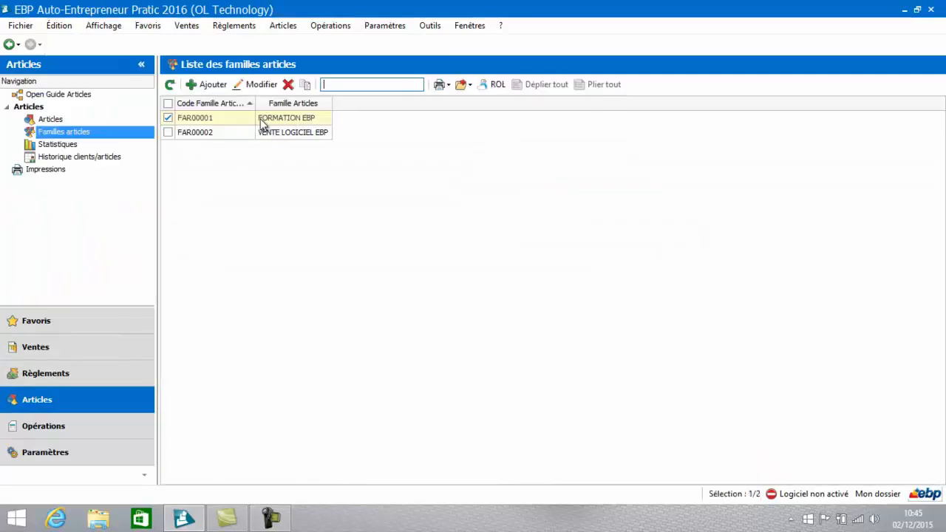
{"action": "left_click", "coordinate": [222, 128]}
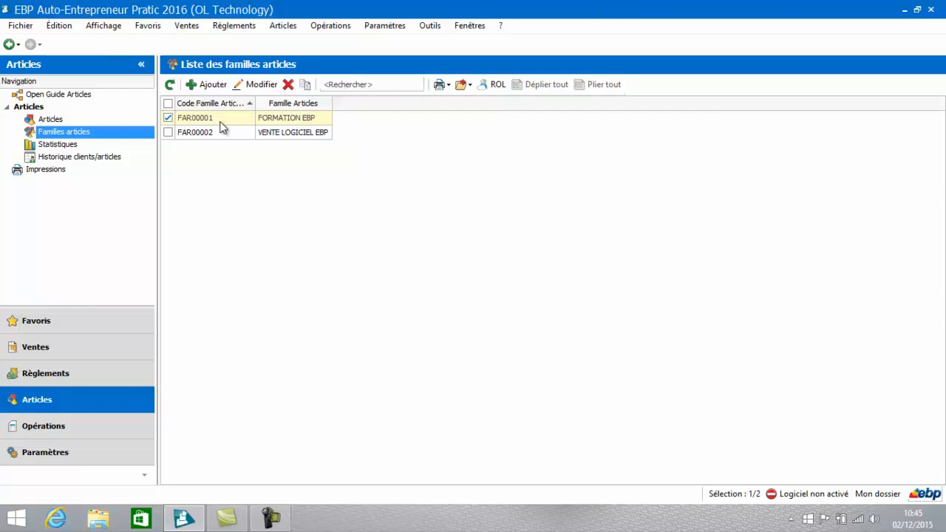
{"action": "left_click", "coordinate": [220, 119]}
{"action": "double_click", "coordinate": [221, 119]}
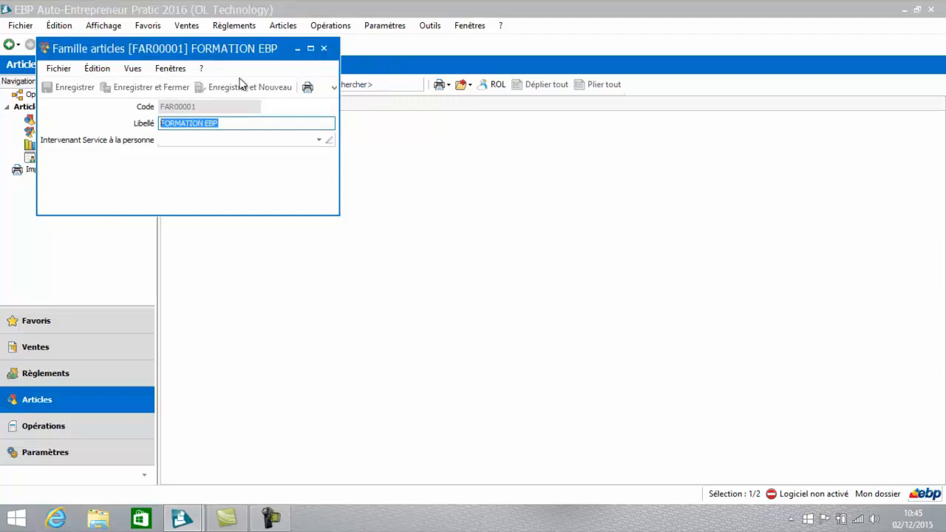
{"action": "left_click", "coordinate": [323, 49]}
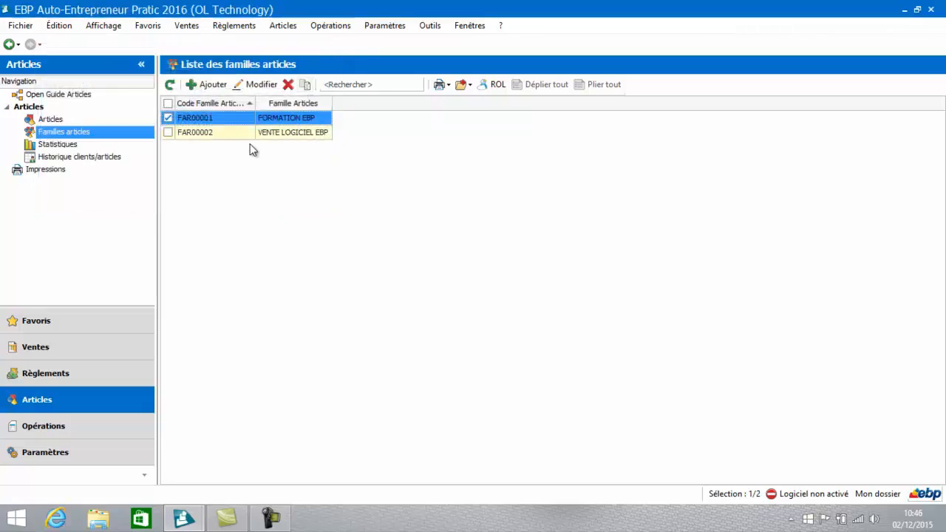
{"action": "left_click", "coordinate": [239, 135]}
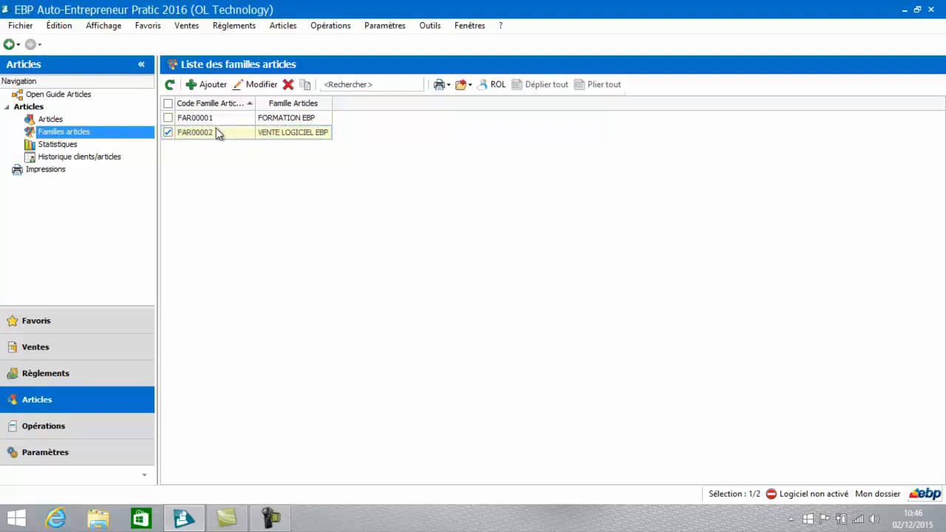
Step: Start a new article of type Bien in the family FAR00002 VENTE LOGICIEL EBP and apply the family's parameters
{"action": "left_click", "coordinate": [59, 122]}
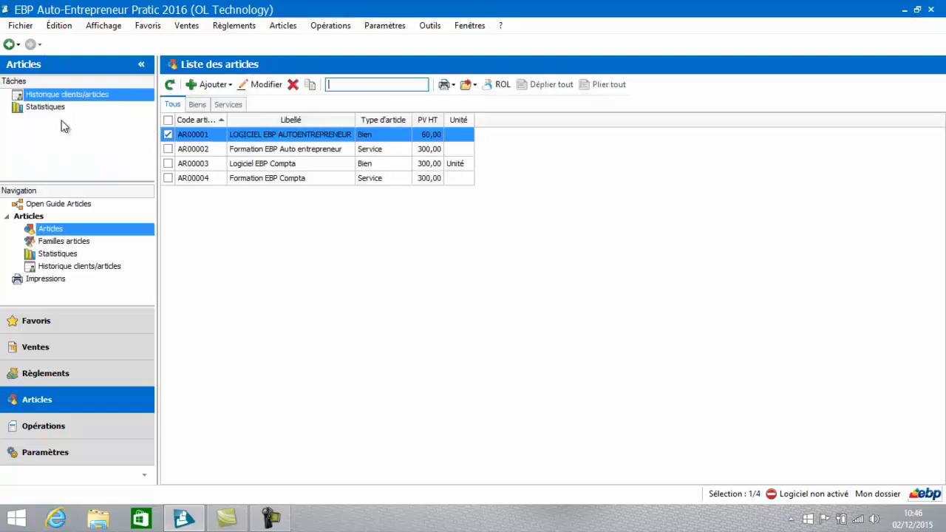
{"action": "left_click", "coordinate": [212, 85]}
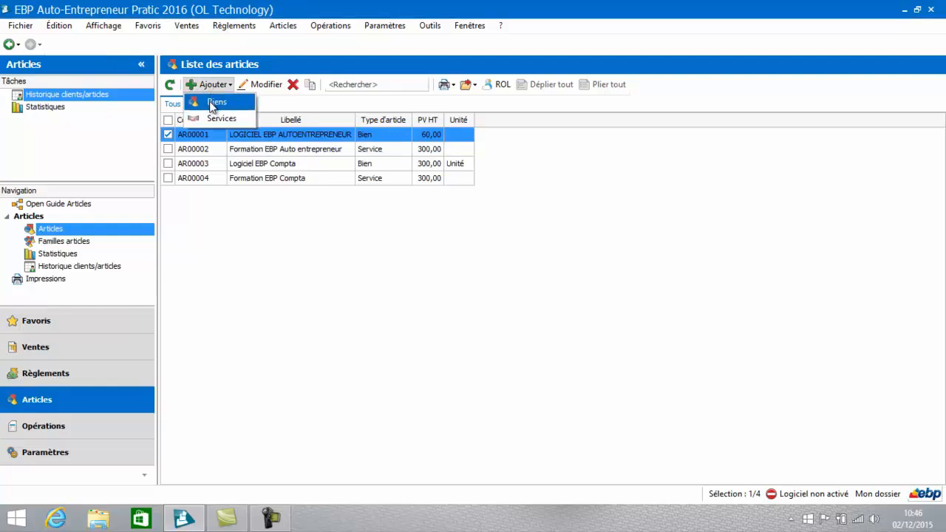
{"action": "left_click", "coordinate": [215, 103]}
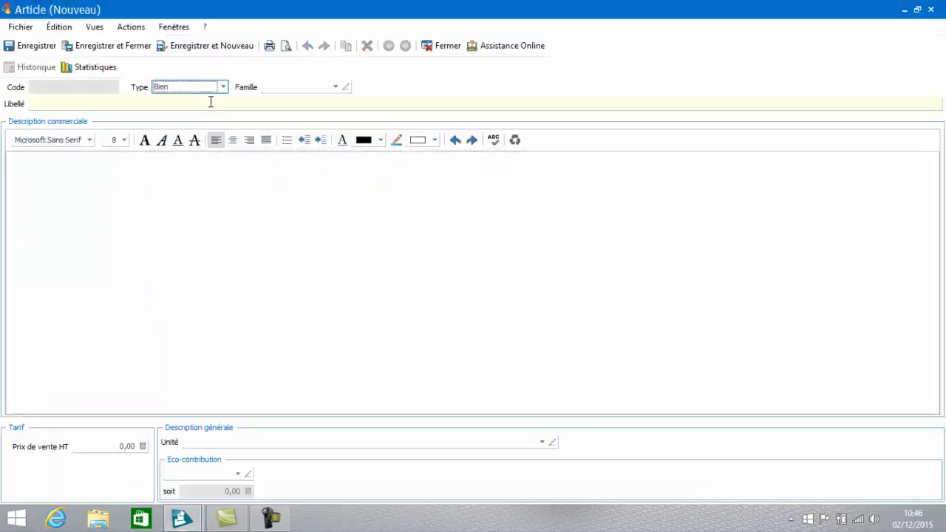
{"action": "left_click", "coordinate": [337, 87]}
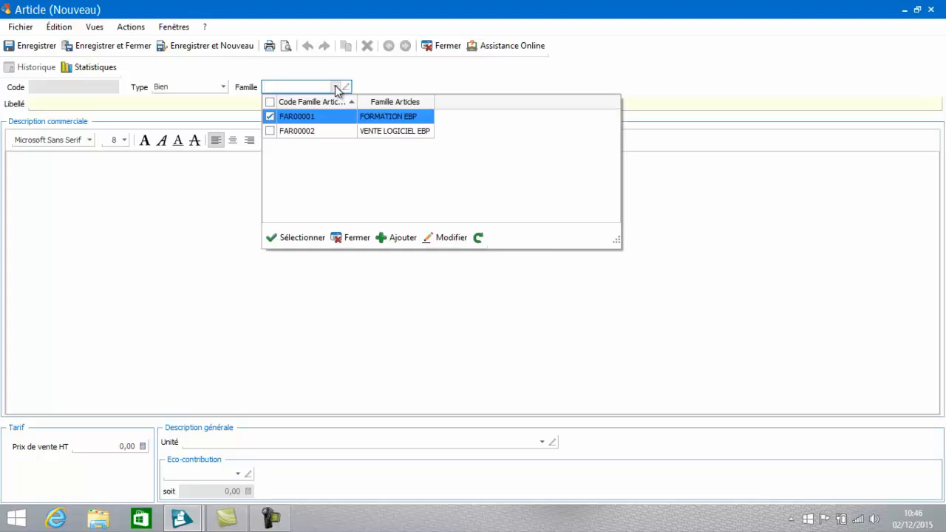
{"action": "left_click", "coordinate": [315, 130]}
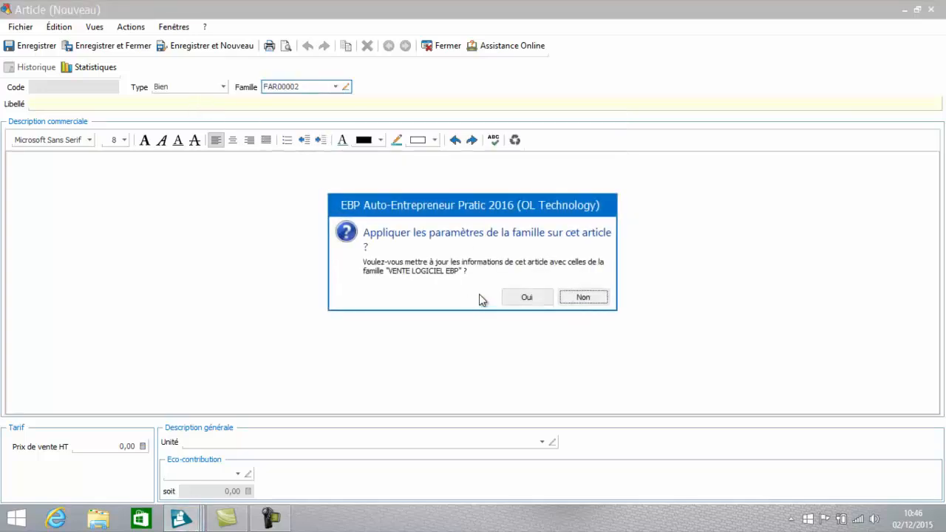
{"action": "left_click", "coordinate": [513, 296]}
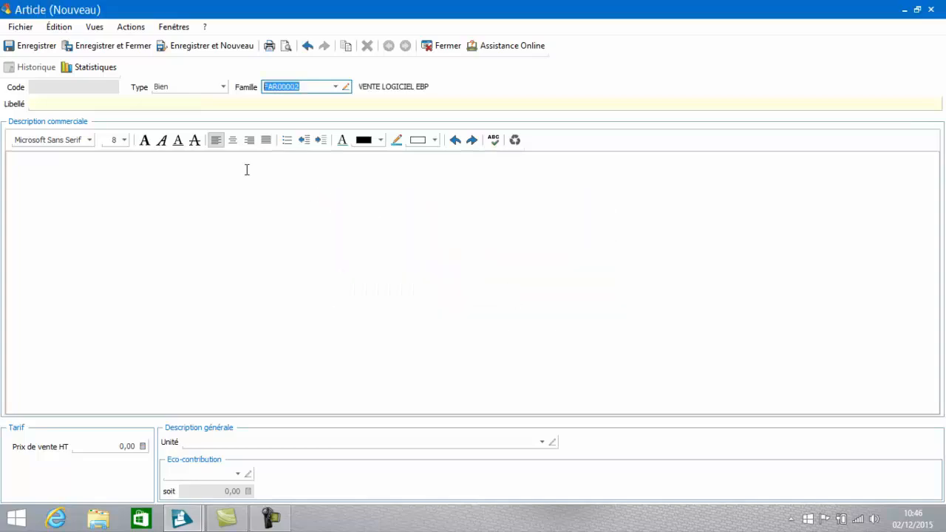
Step: Label the new article Logiciel EBP Auto entrepreneur and carry the label over to its commercial description
{"action": "left_click", "coordinate": [205, 102]}
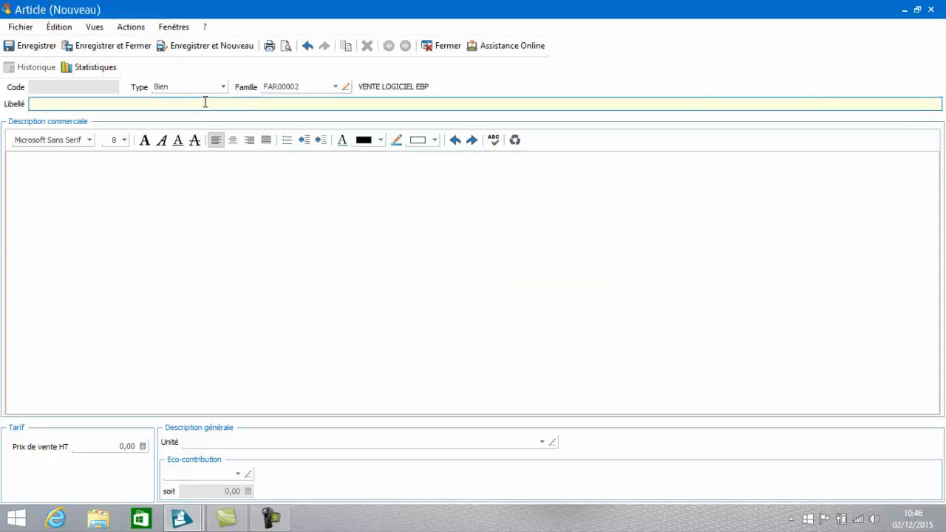
{"action": "type", "text": "Logiciel EBP Auto entrepreneur"}
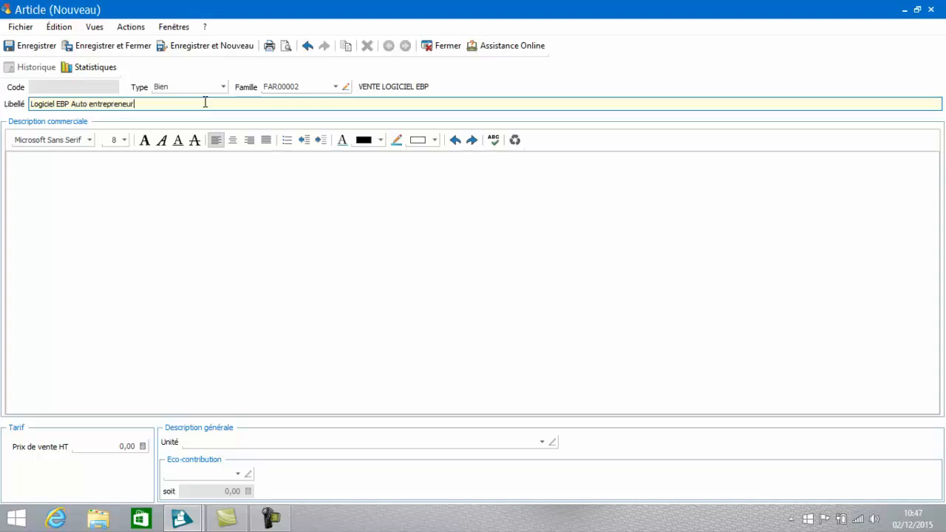
{"action": "key", "text": "Tab"}
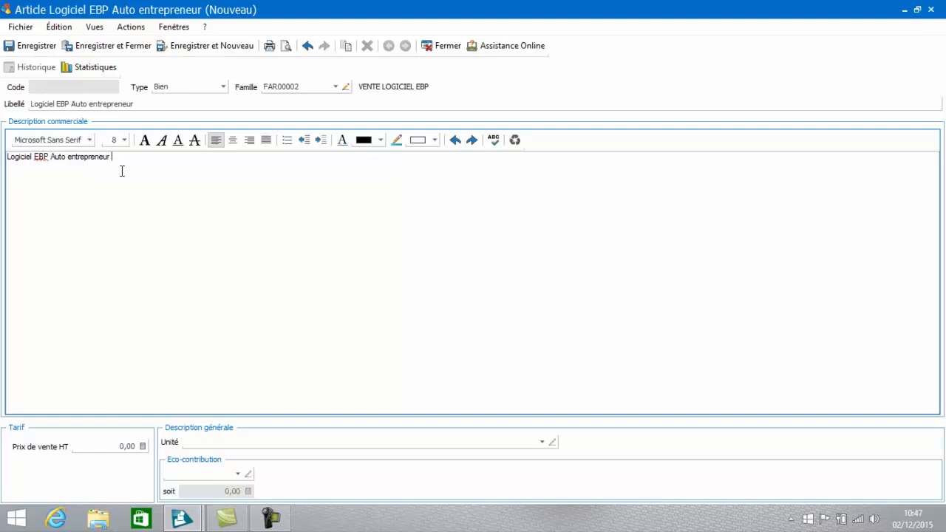
Step: Set the article's selling price excluding tax to 60 and its unit to U, and save and close the article
{"action": "left_click", "coordinate": [120, 447]}
{"action": "double_click", "coordinate": [121, 447]}
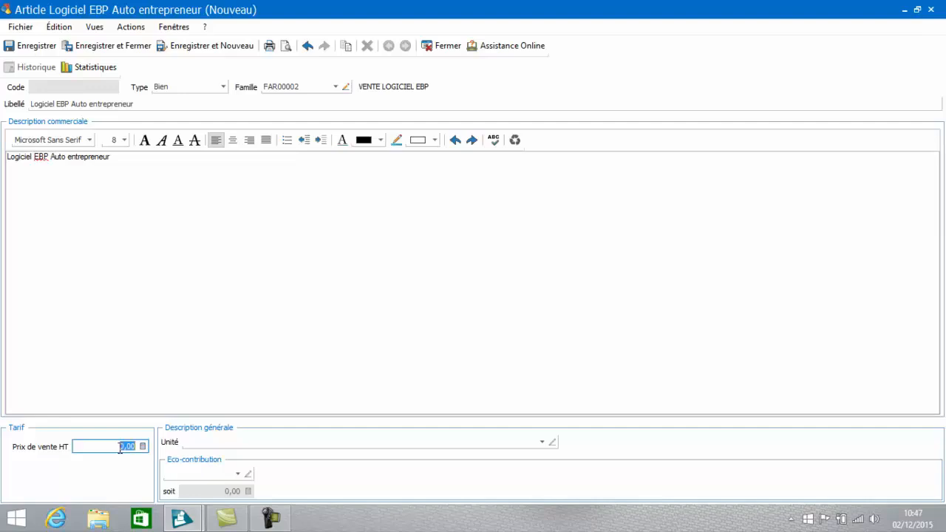
{"action": "type", "text": "60"}
{"action": "key", "text": "Tab"}
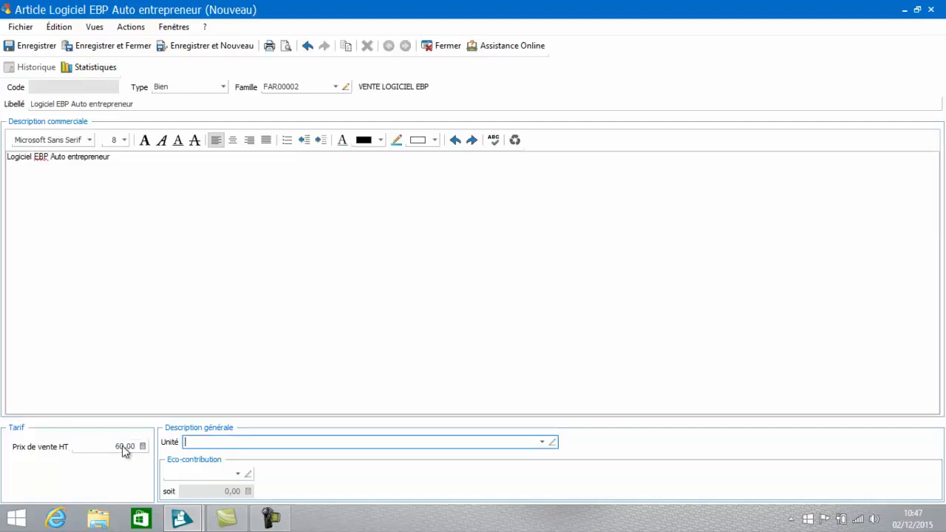
{"action": "left_click", "coordinate": [542, 444]}
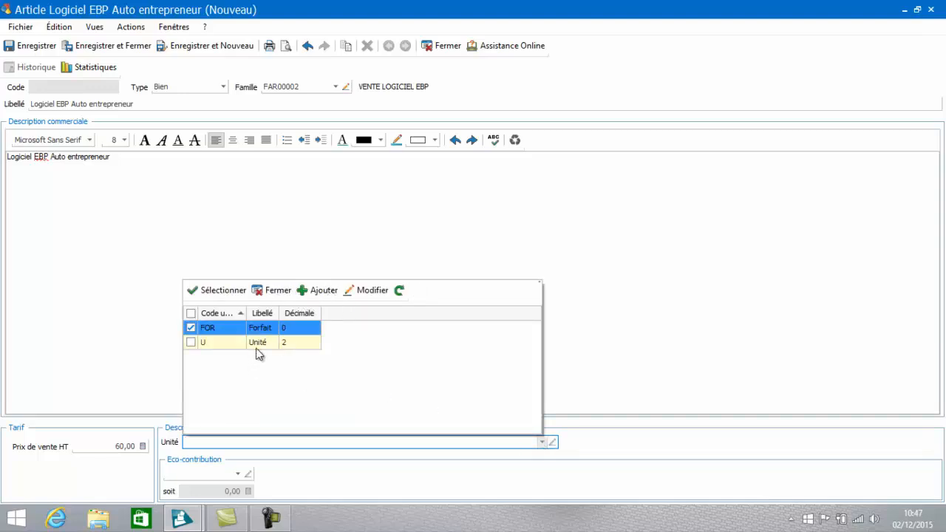
{"action": "double_click", "coordinate": [234, 342]}
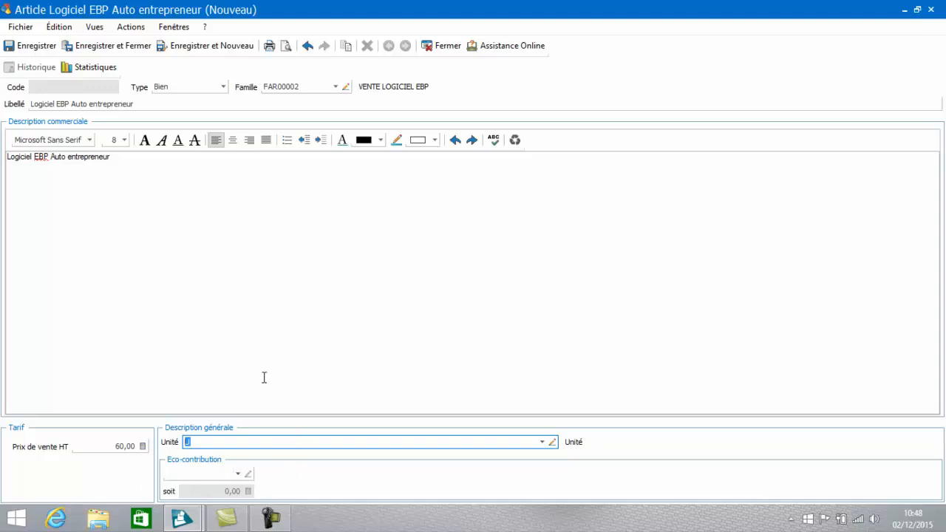
{"action": "left_click", "coordinate": [131, 45]}
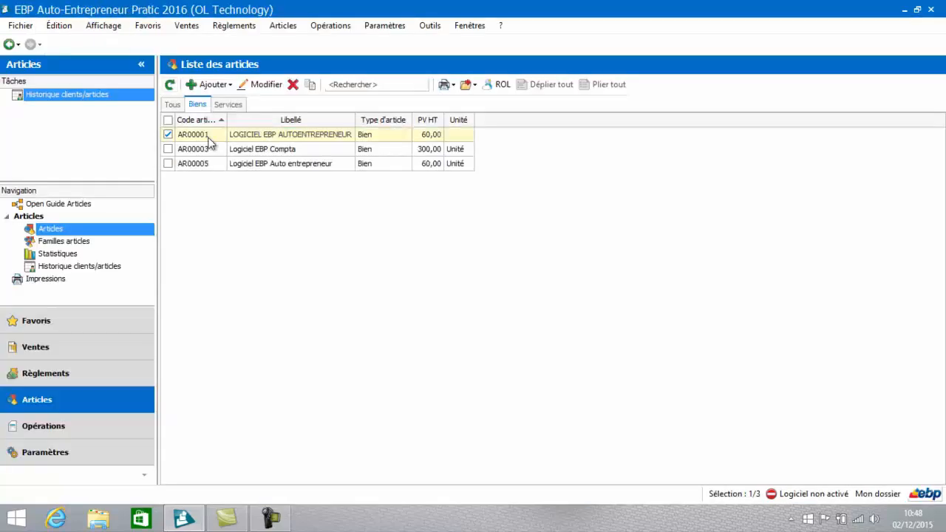
Step: Start a new article of type Service in the family FAR00001 FORMATION EBP and apply the family's parameters
{"action": "left_click", "coordinate": [209, 138]}
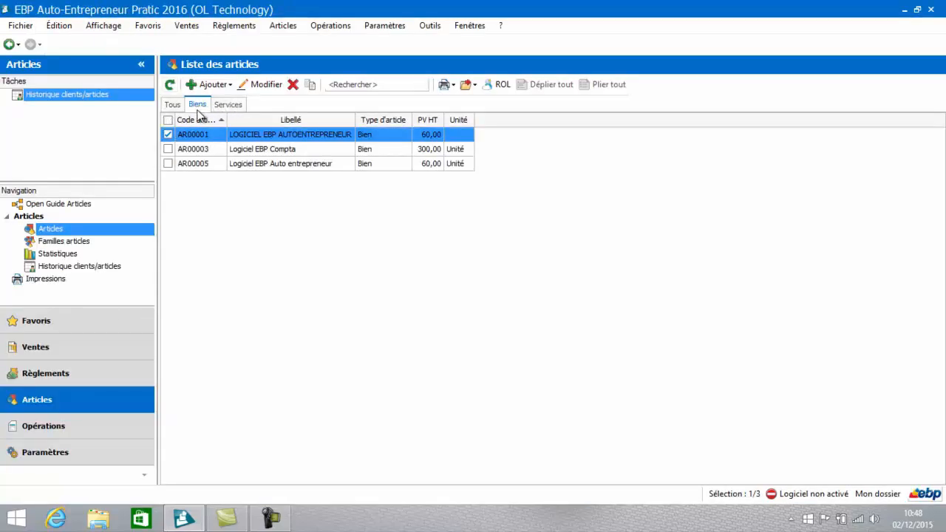
{"action": "left_click", "coordinate": [225, 104]}
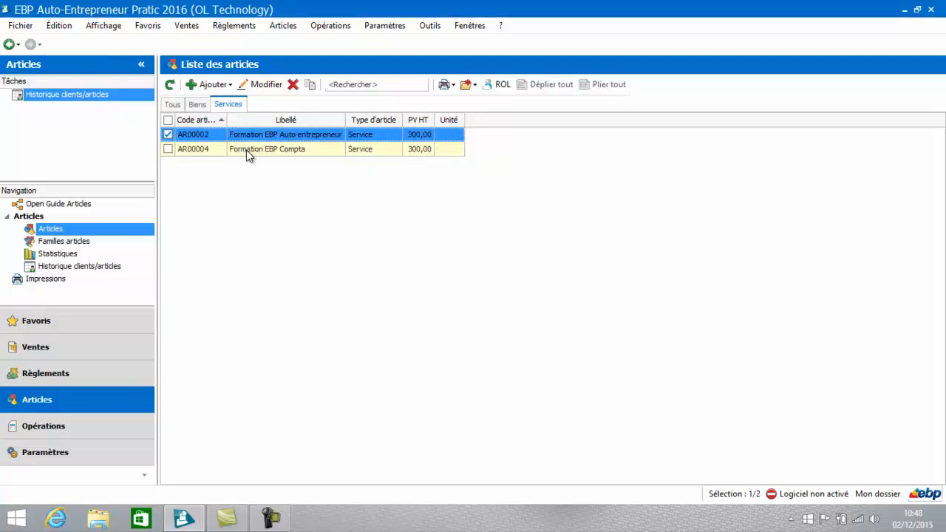
{"action": "left_click", "coordinate": [220, 86]}
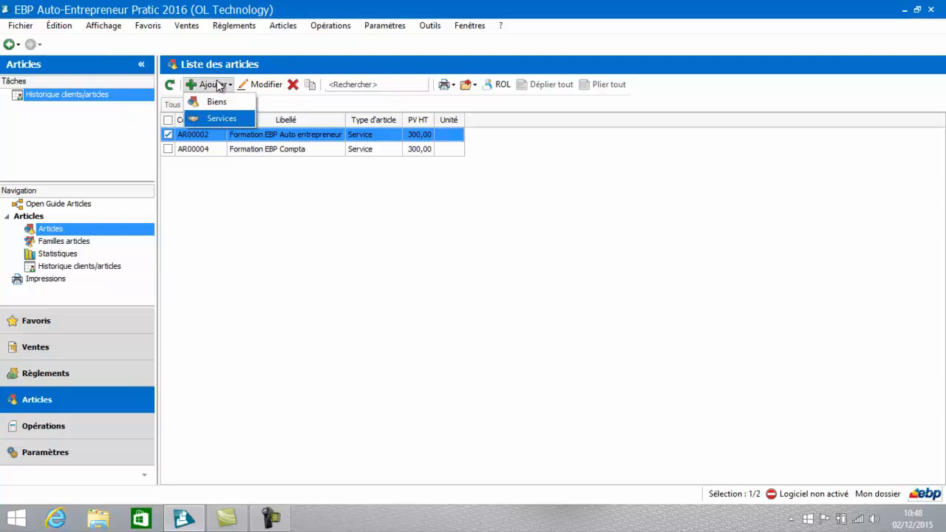
{"action": "left_click", "coordinate": [215, 119]}
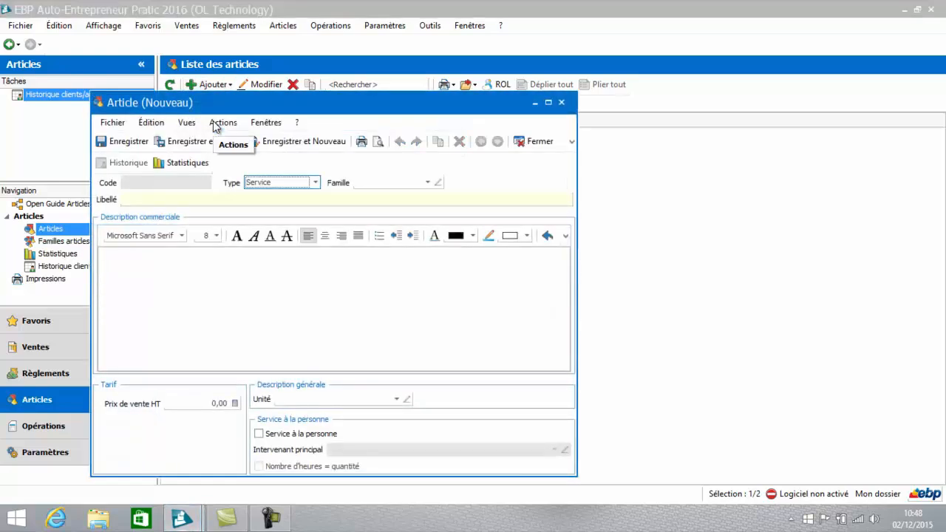
{"action": "left_click", "coordinate": [429, 183]}
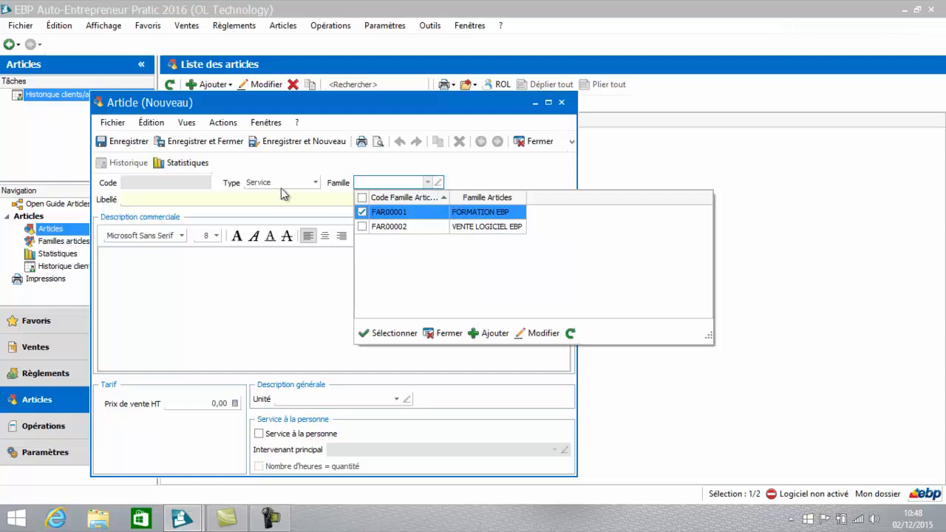
{"action": "left_click", "coordinate": [395, 214]}
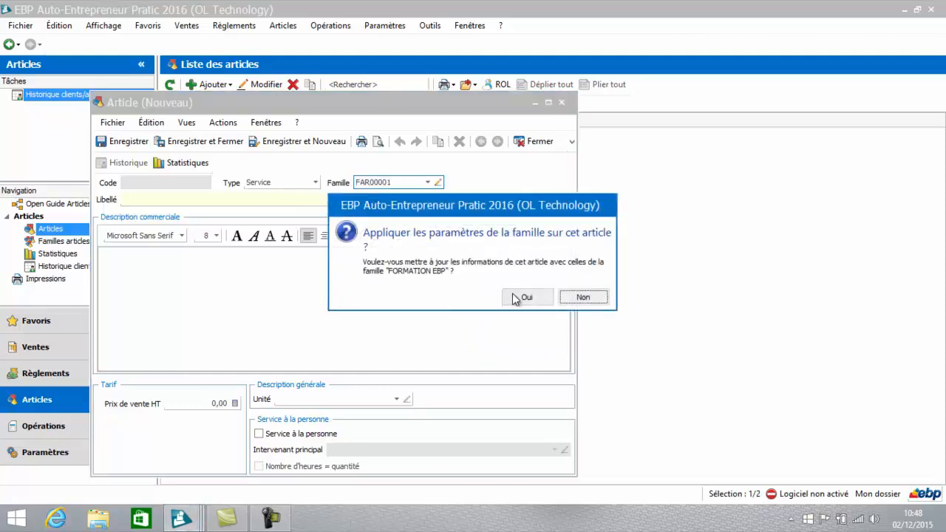
{"action": "left_click", "coordinate": [518, 298]}
Step: Label the service Formation EBP Paye and extend its commercial description to Formation EBP Paye + DSN 2016
{"action": "left_click", "coordinate": [276, 199]}
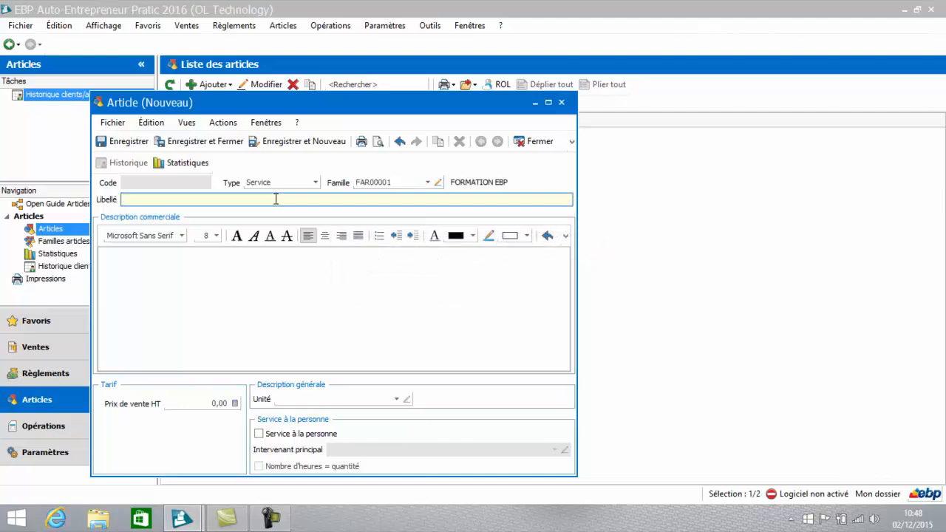
{"action": "type", "text": "Formation EBP Paye"}
{"action": "left_click", "coordinate": [239, 274]}
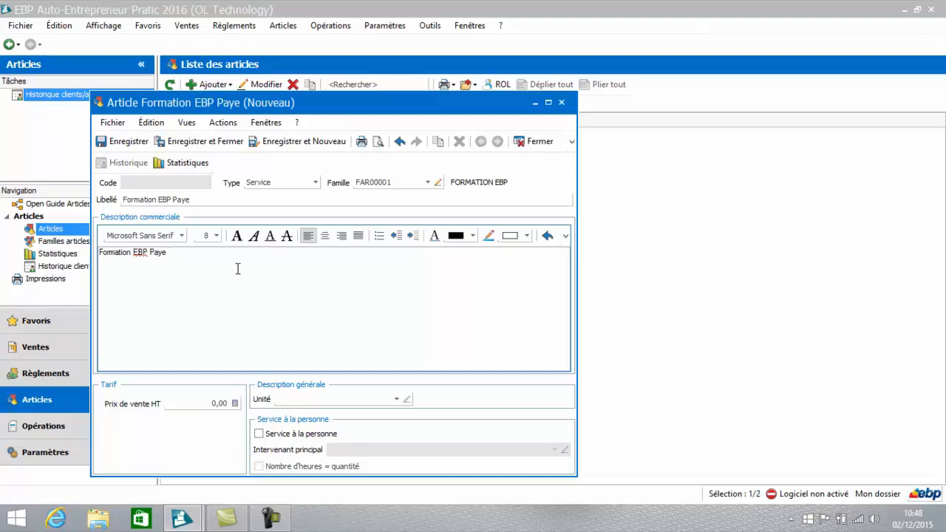
{"action": "type", "text": "+ DSN 2016"}
Step: Set the service's selling price excluding tax to 400 and its unit to FOR, and save and close the article
{"action": "left_click", "coordinate": [204, 404]}
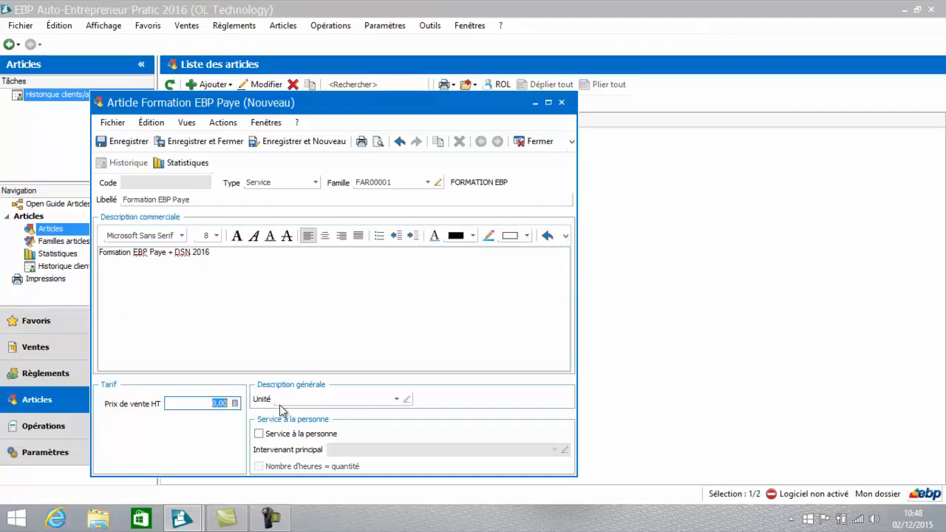
{"action": "type", "text": "400"}
{"action": "key", "text": "Tab"}
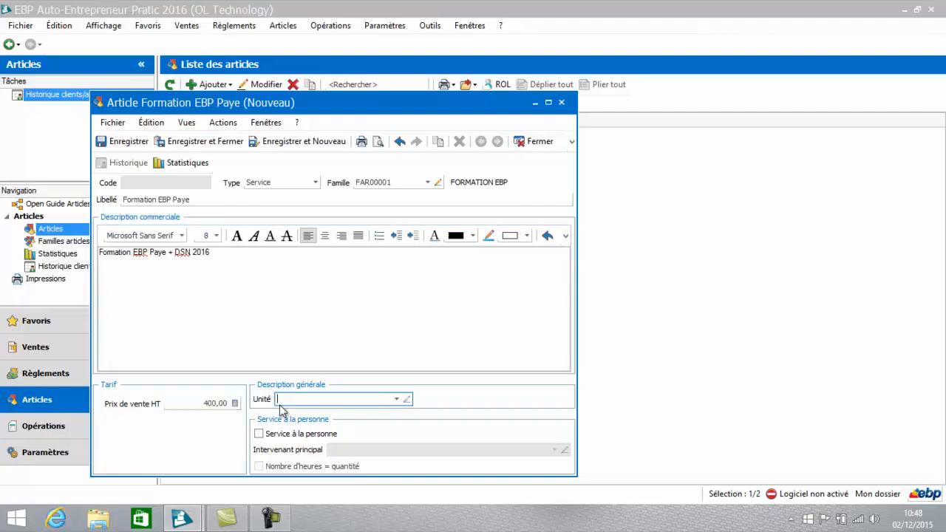
{"action": "left_click", "coordinate": [397, 400]}
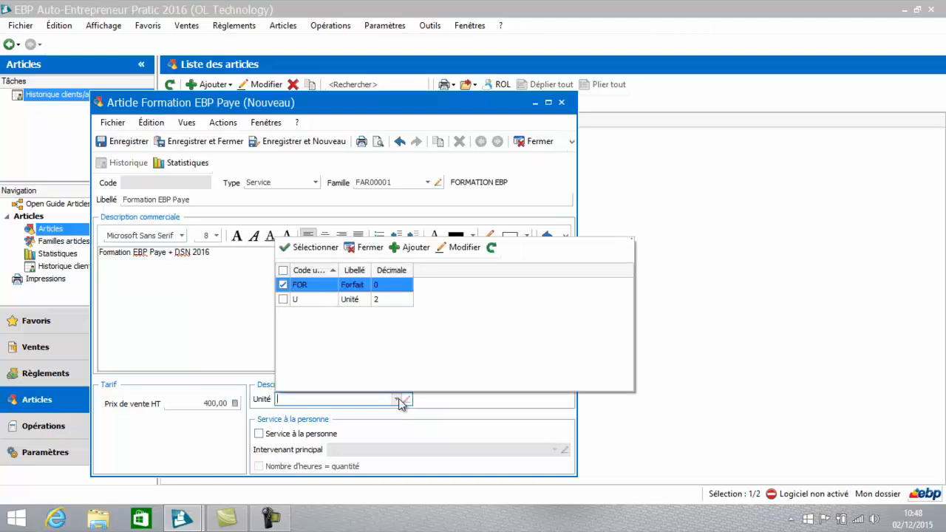
{"action": "double_click", "coordinate": [318, 285]}
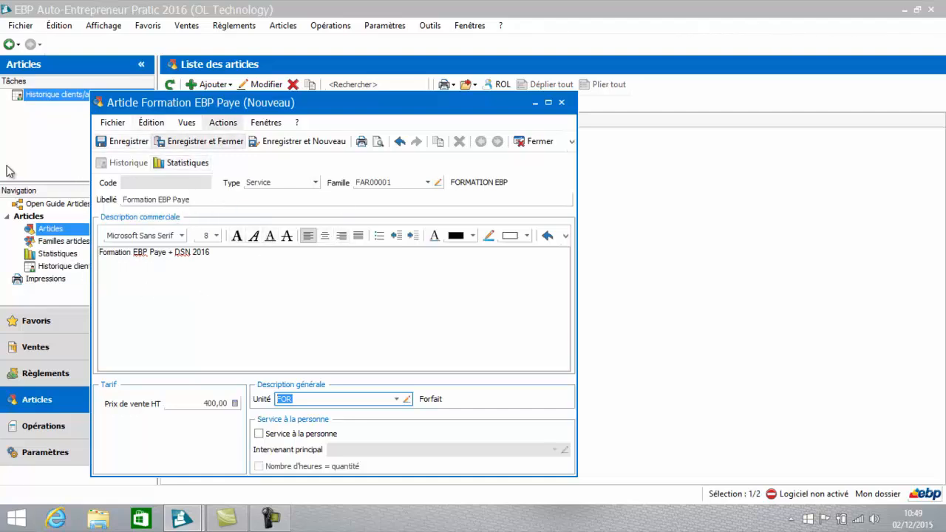
{"action": "left_click", "coordinate": [212, 144]}
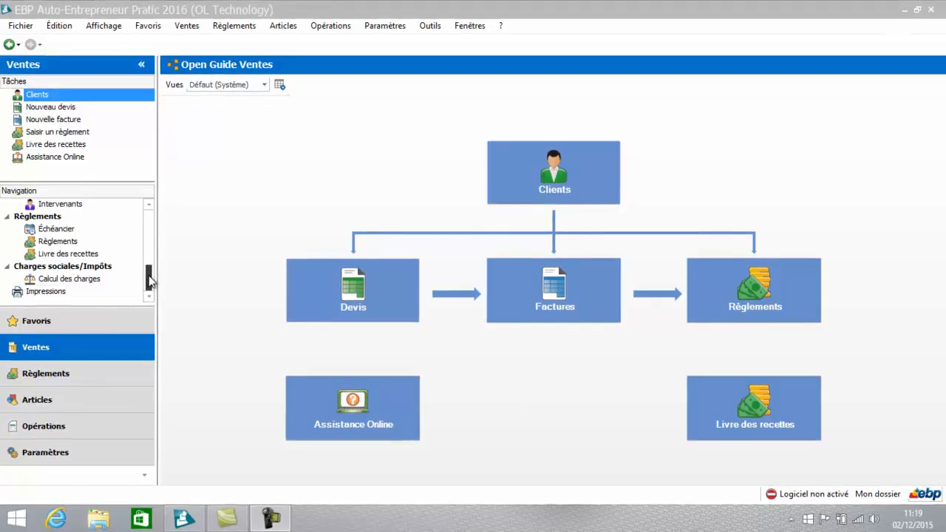
Step: Open the list of client/prospect families, examine the Association family's record, and close it without changes
{"action": "left_click_drag", "start_coordinate": [148, 277], "coordinate": [150, 220]}
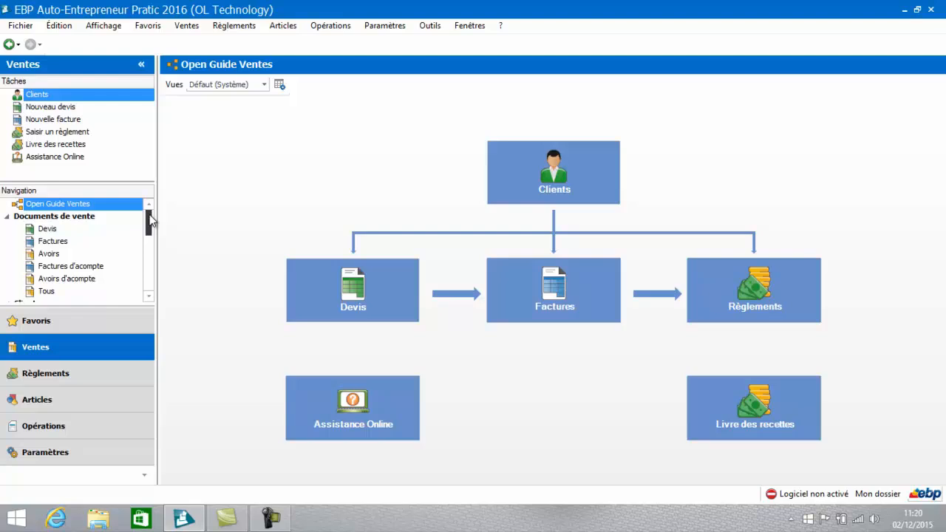
{"action": "left_click", "coordinate": [149, 296]}
{"action": "left_click", "coordinate": [149, 296]}
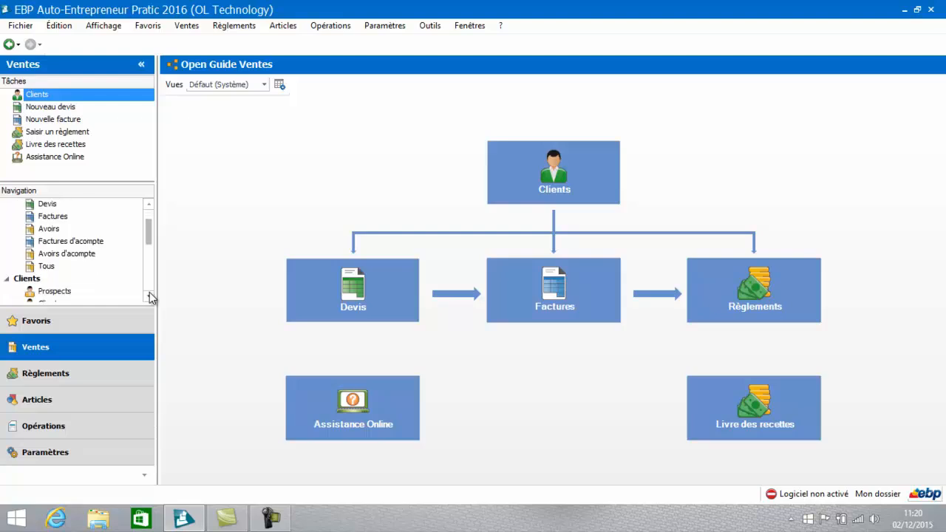
{"action": "left_click_drag", "start_coordinate": [149, 295], "coordinate": [149, 295]}
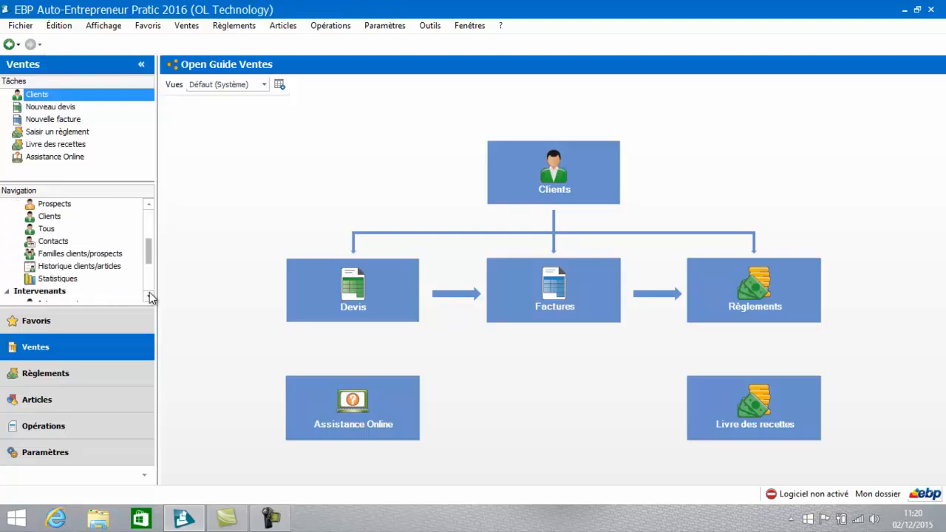
{"action": "left_click", "coordinate": [65, 253]}
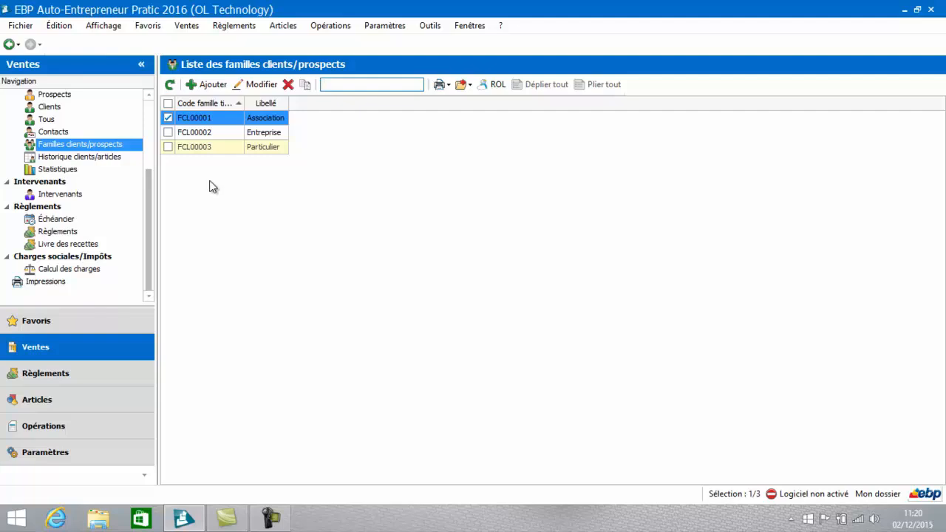
{"action": "left_click", "coordinate": [209, 116]}
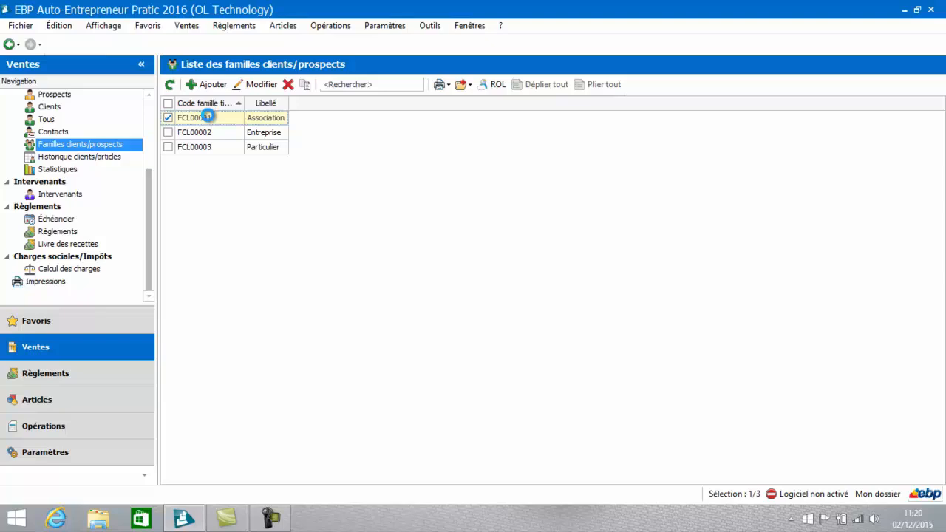
{"action": "double_click", "coordinate": [208, 117]}
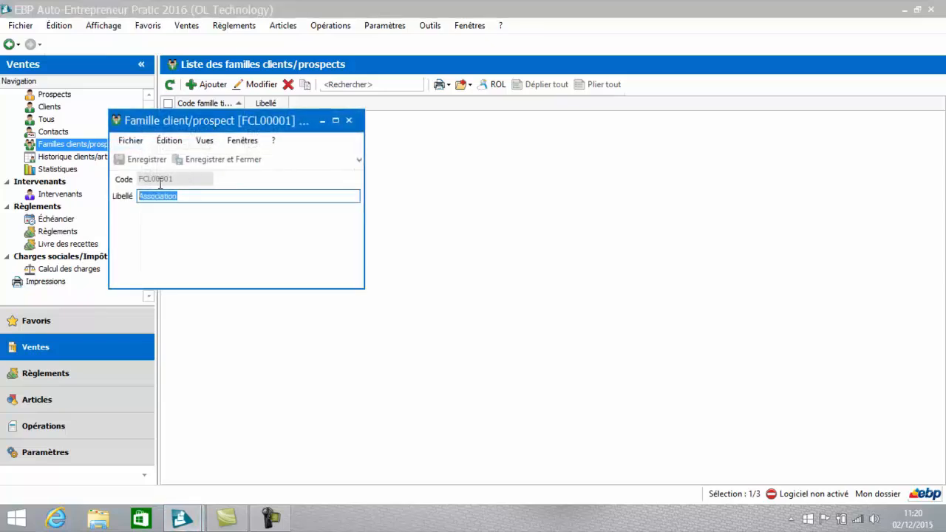
{"action": "left_click", "coordinate": [350, 121]}
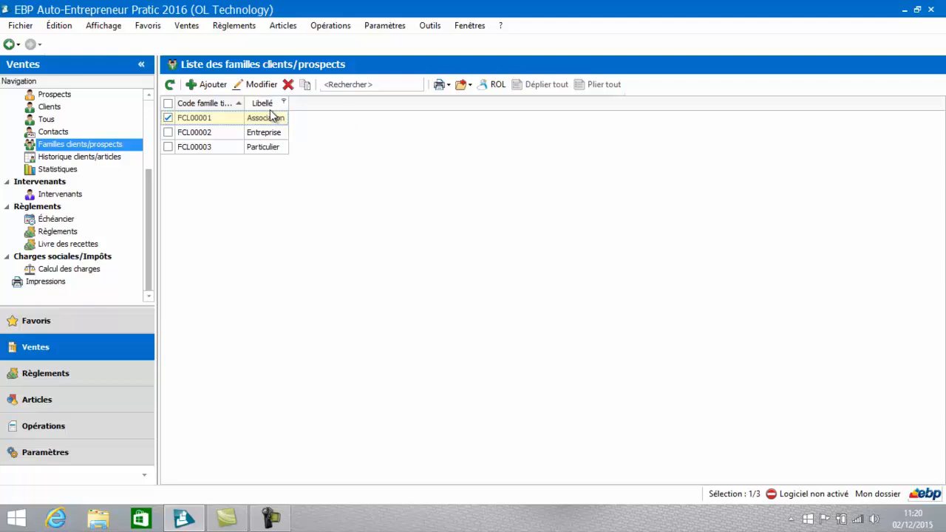
Step: Create a new prospect from the prospects list and assign it to the family Particulier
{"action": "left_click", "coordinate": [44, 94]}
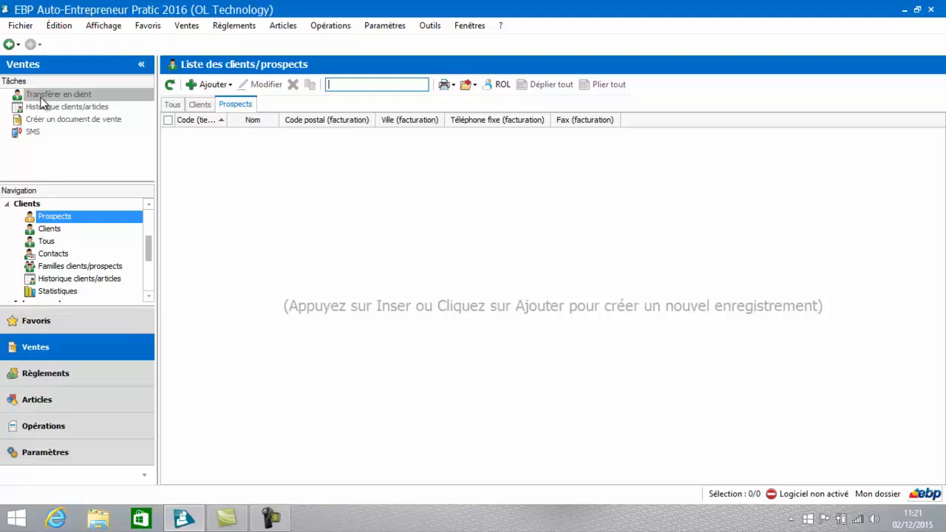
{"action": "left_click", "coordinate": [41, 98]}
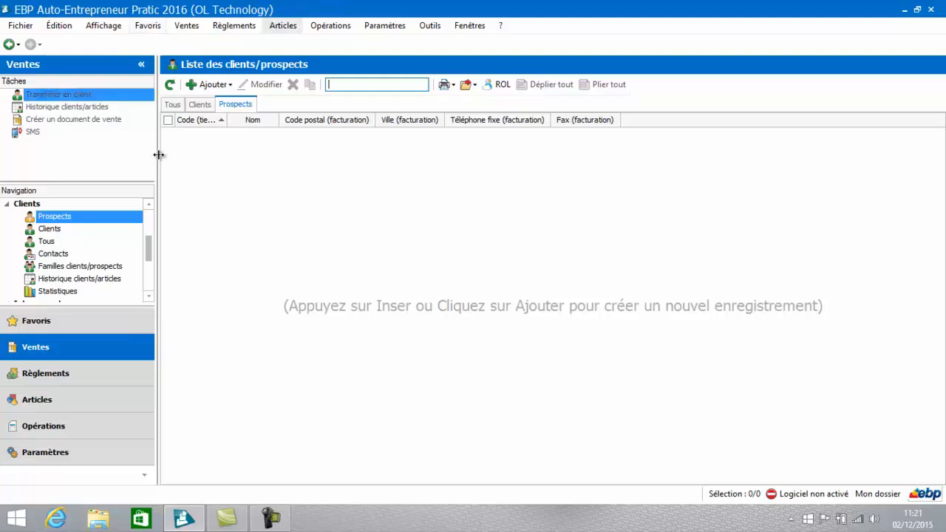
{"action": "left_click", "coordinate": [211, 86]}
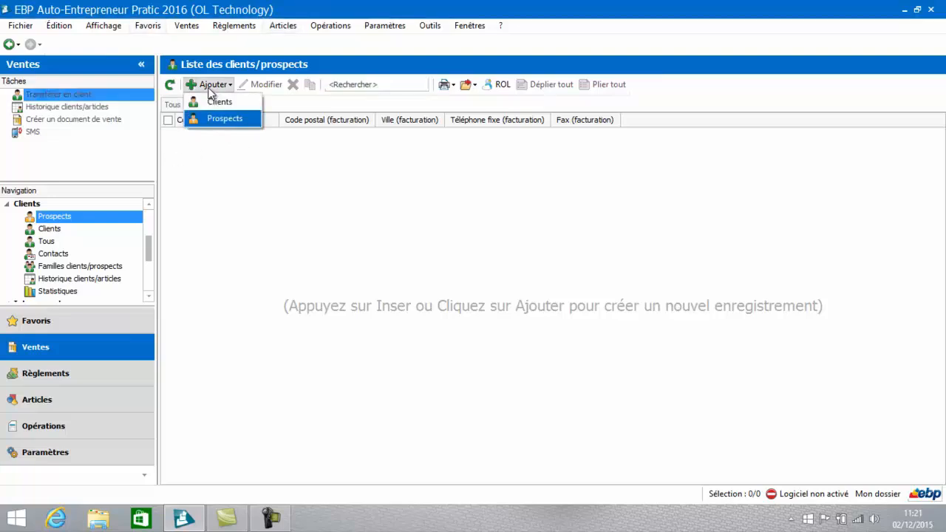
{"action": "left_click", "coordinate": [210, 120]}
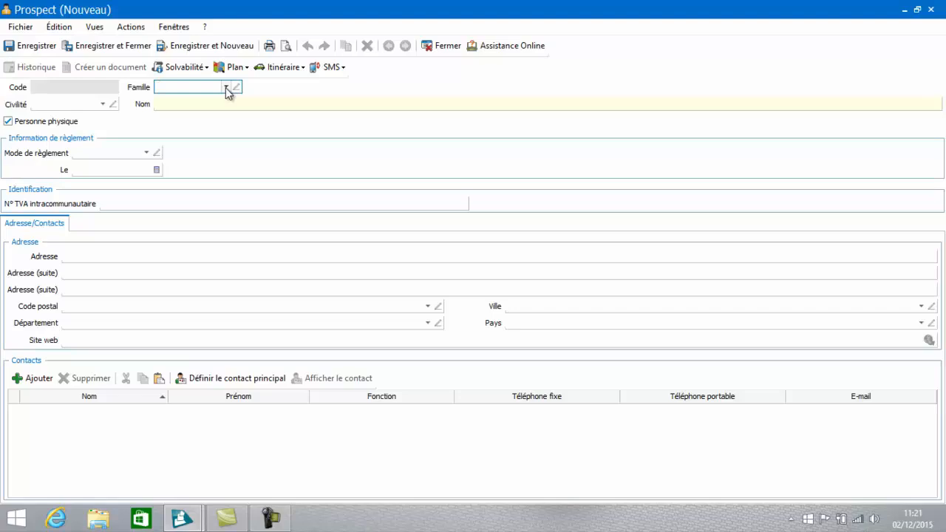
{"action": "left_click", "coordinate": [226, 88]}
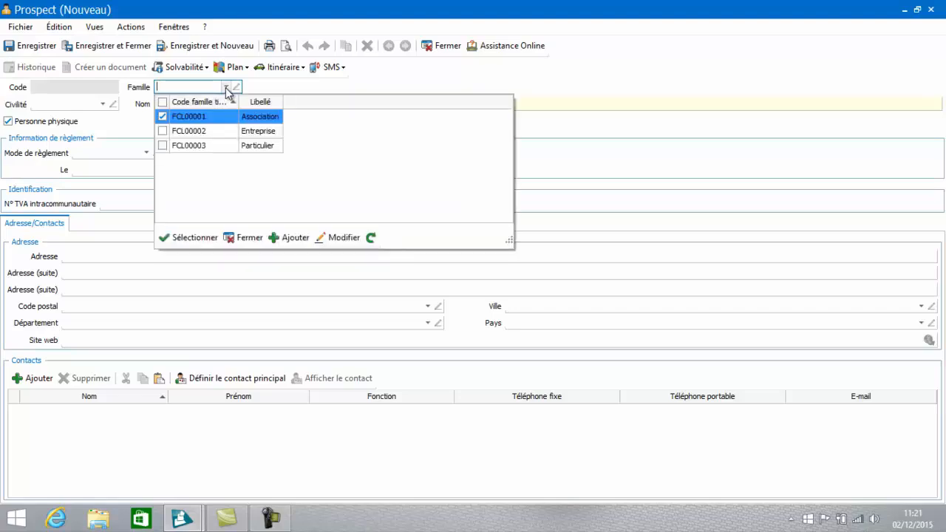
{"action": "double_click", "coordinate": [202, 146]}
Step: Set the prospect's civility to Madame and enter the prospect's last name
{"action": "left_click", "coordinate": [102, 105]}
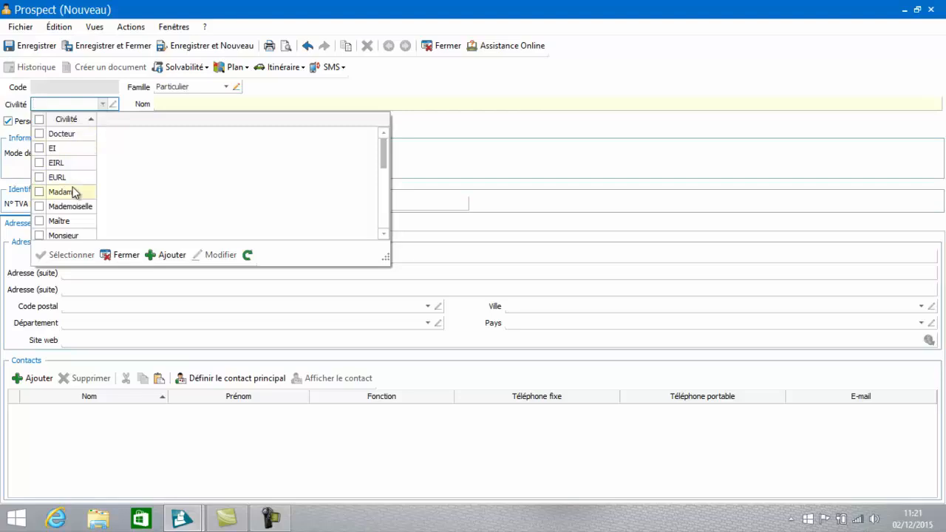
{"action": "double_click", "coordinate": [71, 194]}
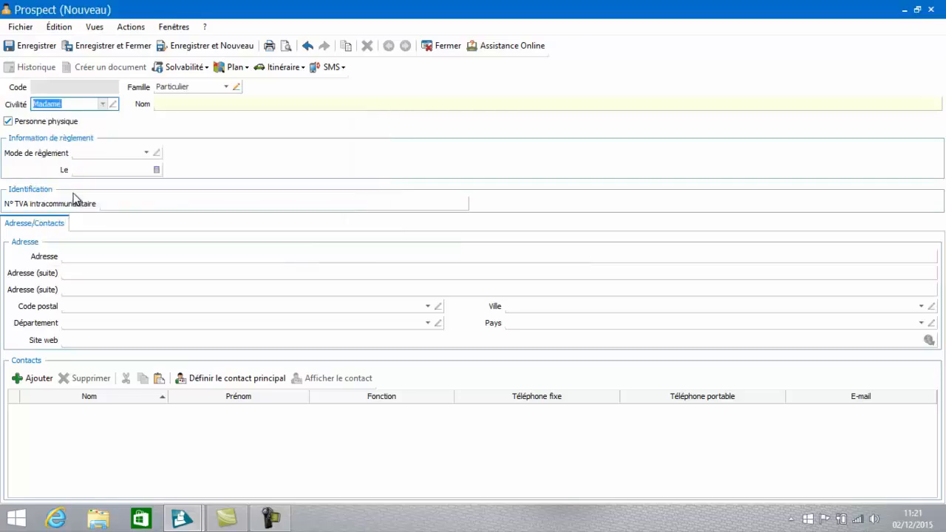
{"action": "left_click", "coordinate": [187, 104]}
{"action": "type", "text": "D"}
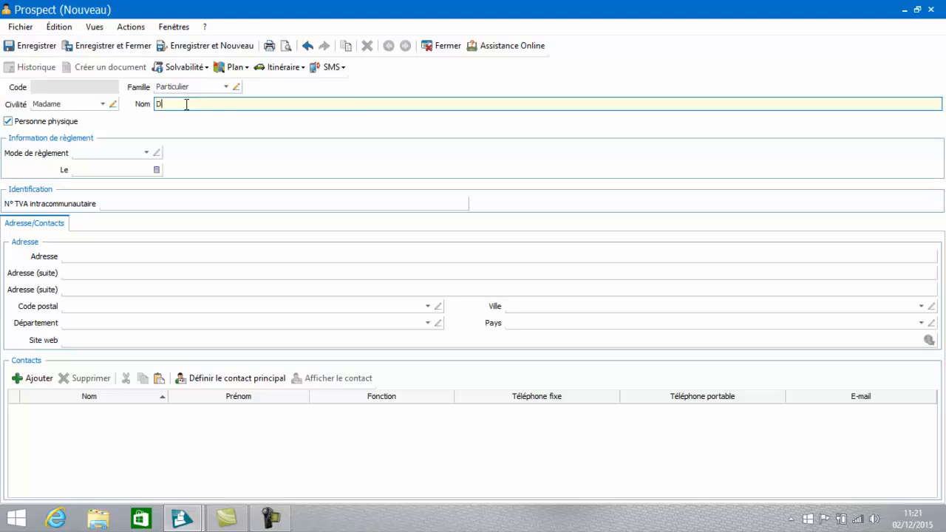
{"action": "type", "text": "urand"}
{"action": "key", "text": "Tab"}
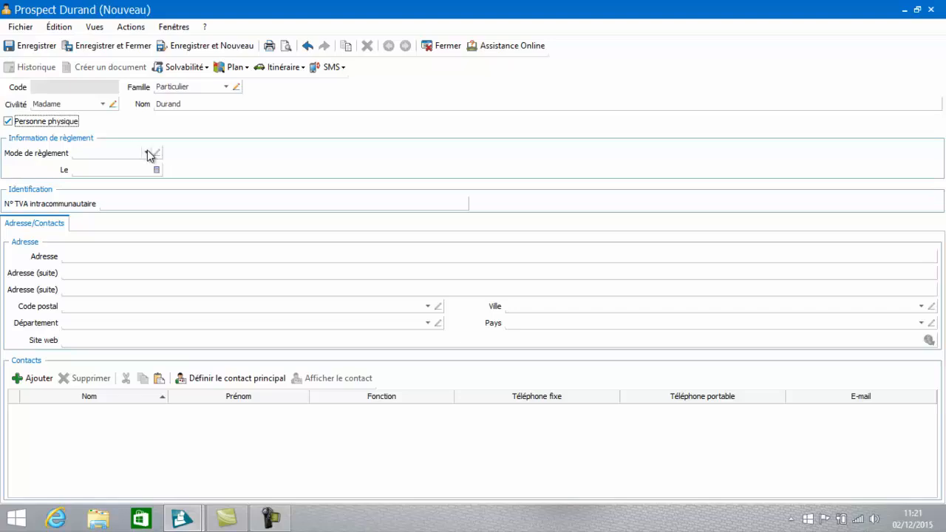
Step: Set the prospect's payment method to Chèque au comptant and review the other available payment methods
{"action": "left_click", "coordinate": [147, 154]}
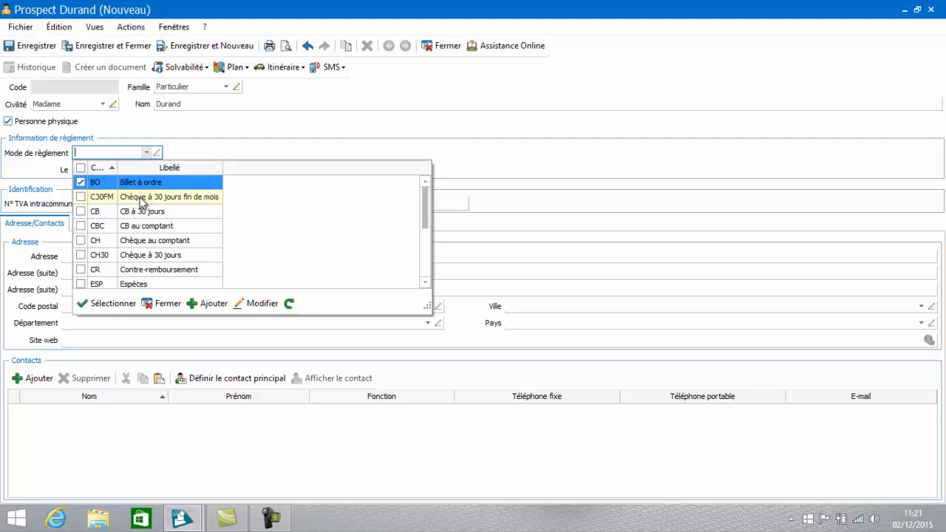
{"action": "left_click", "coordinate": [140, 240]}
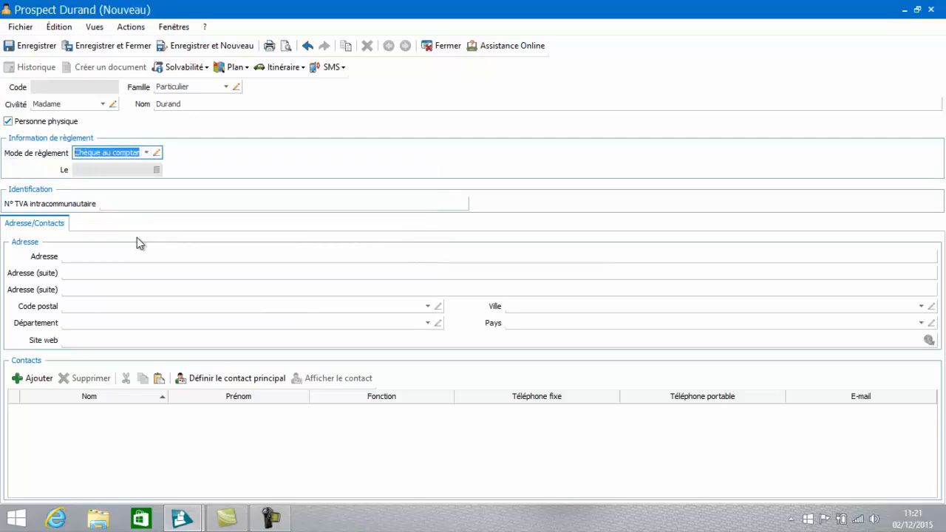
{"action": "left_click", "coordinate": [117, 254]}
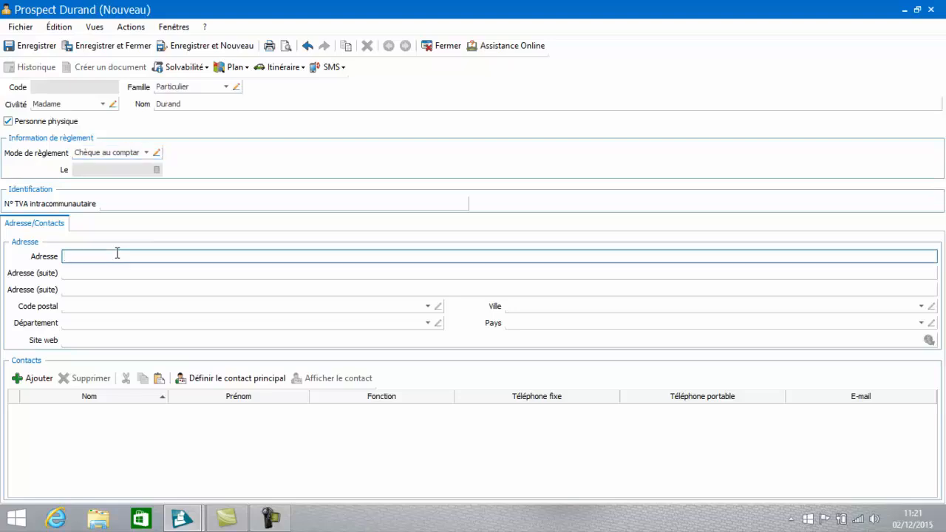
{"action": "left_click", "coordinate": [147, 153]}
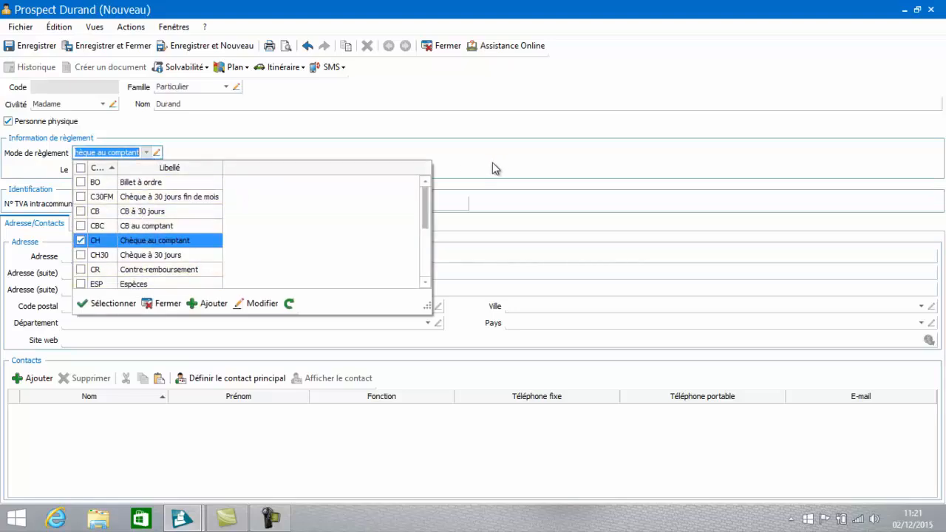
{"action": "mouse_move", "coordinate": [426, 196]}
{"action": "left_mouse_down"}
{"action": "mouse_move", "coordinate": [423, 231]}
{"action": "mouse_move", "coordinate": [423, 214]}
{"action": "left_mouse_up"}
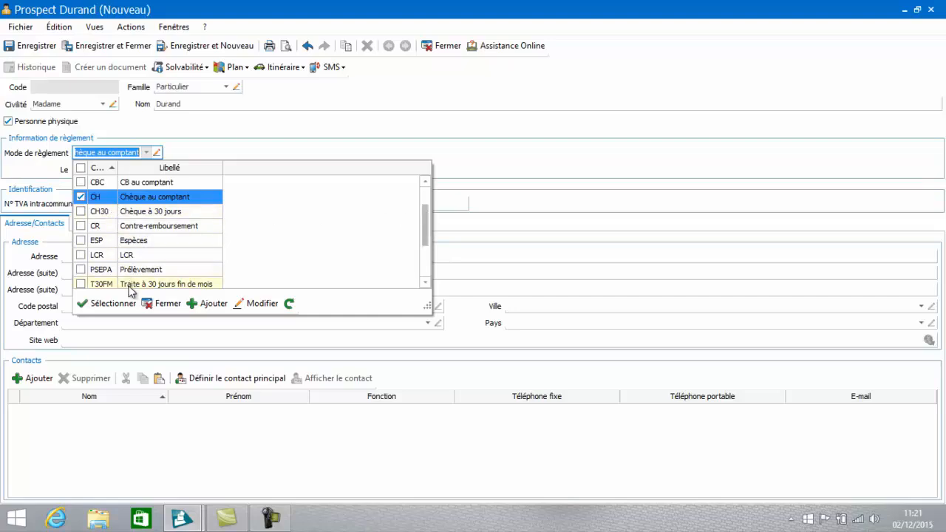
{"action": "left_click", "coordinate": [162, 303]}
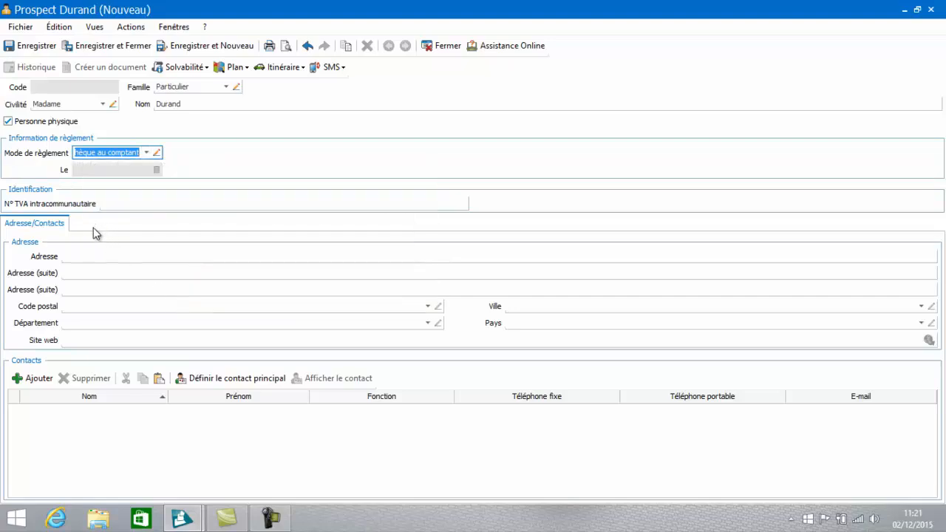
Step: Fill in the prospect's street address and postal code, and let the city, department and country complete from it
{"action": "left_click", "coordinate": [82, 256]}
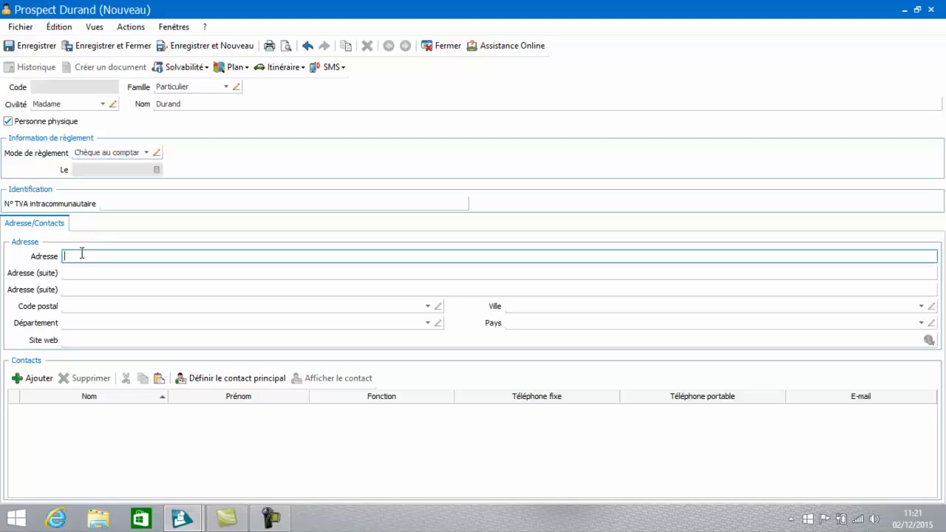
{"action": "type", "text": "10 rue des peupliers"}
{"action": "left_click", "coordinate": [172, 306]}
{"action": "type", "text": "35000"}
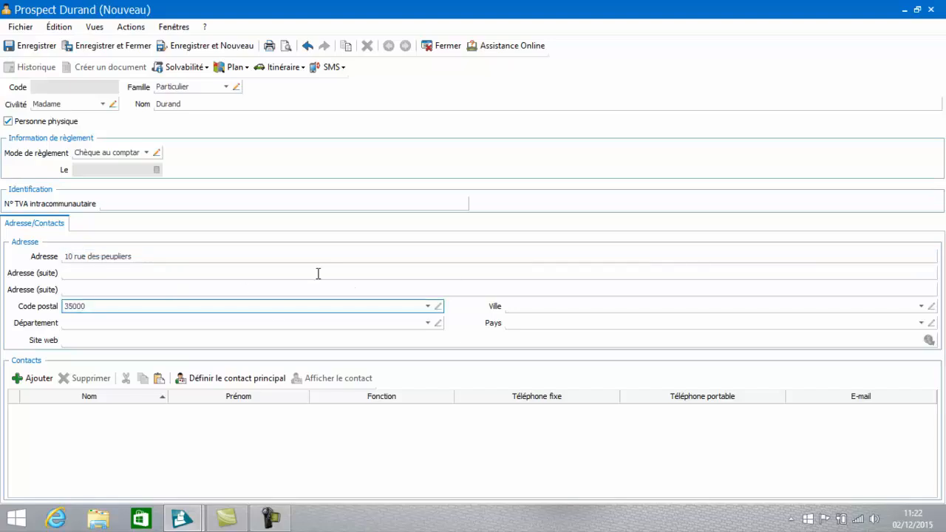
{"action": "key", "text": "Tab"}
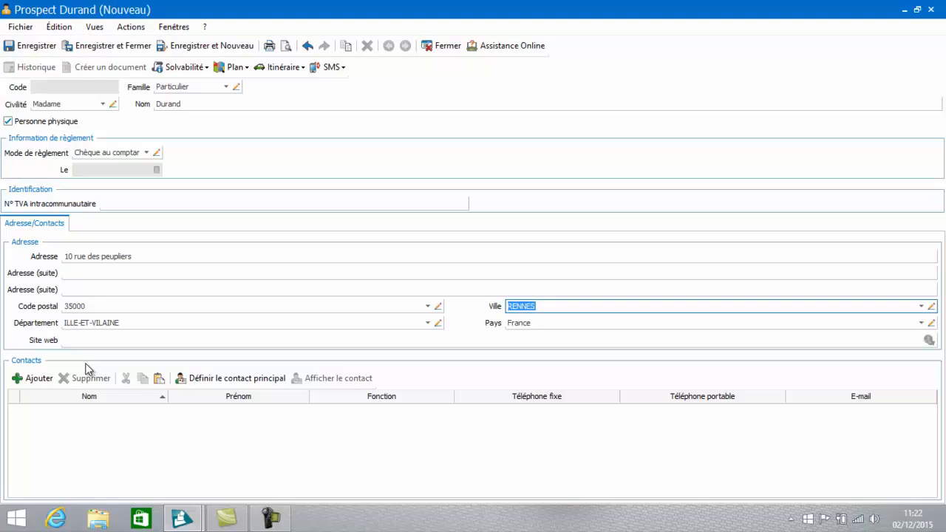
Step: Add a contact line to the prospect and create a new contact for it with the civility Monsieur
{"action": "left_click", "coordinate": [42, 381]}
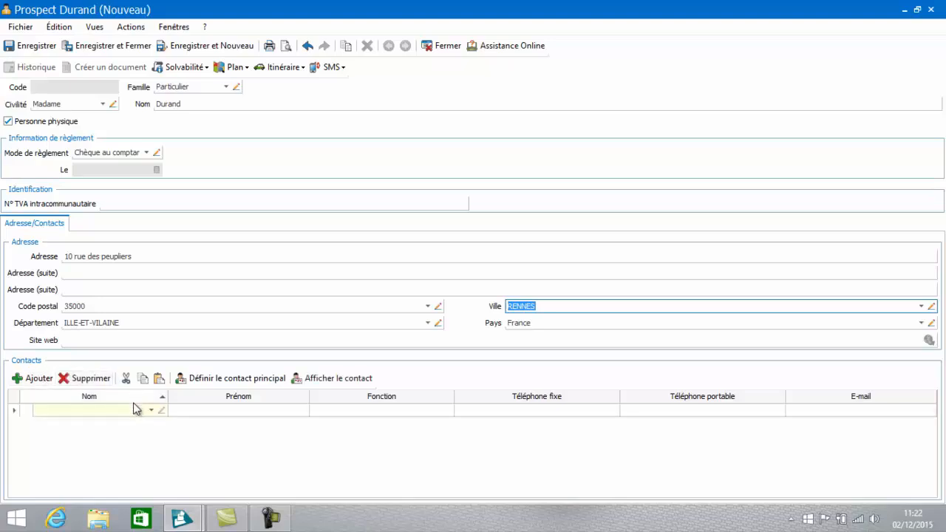
{"action": "left_click", "coordinate": [151, 413]}
{"action": "left_click", "coordinate": [151, 412]}
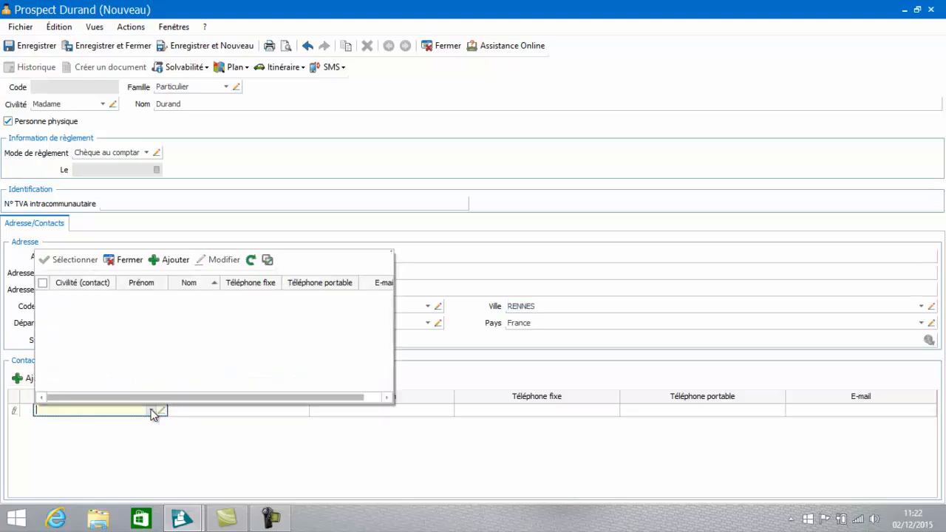
{"action": "left_click", "coordinate": [170, 264]}
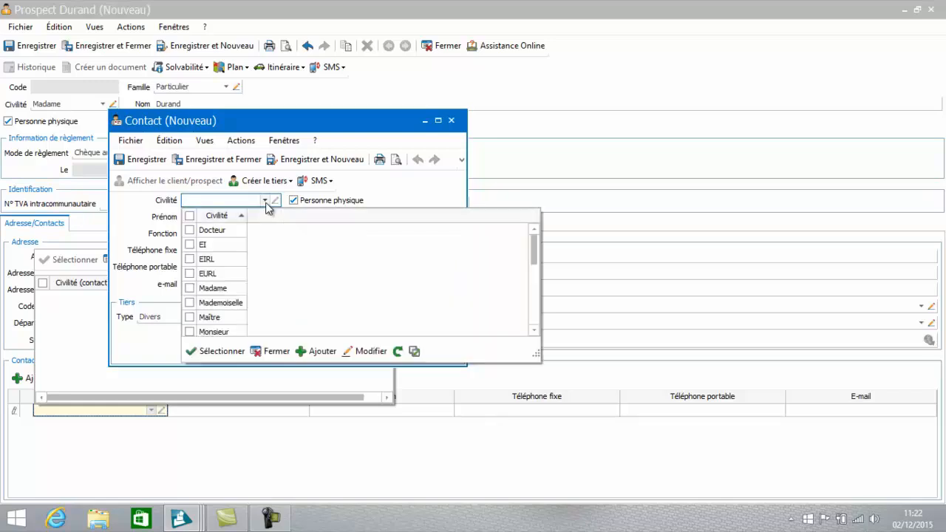
{"action": "left_click", "coordinate": [265, 200]}
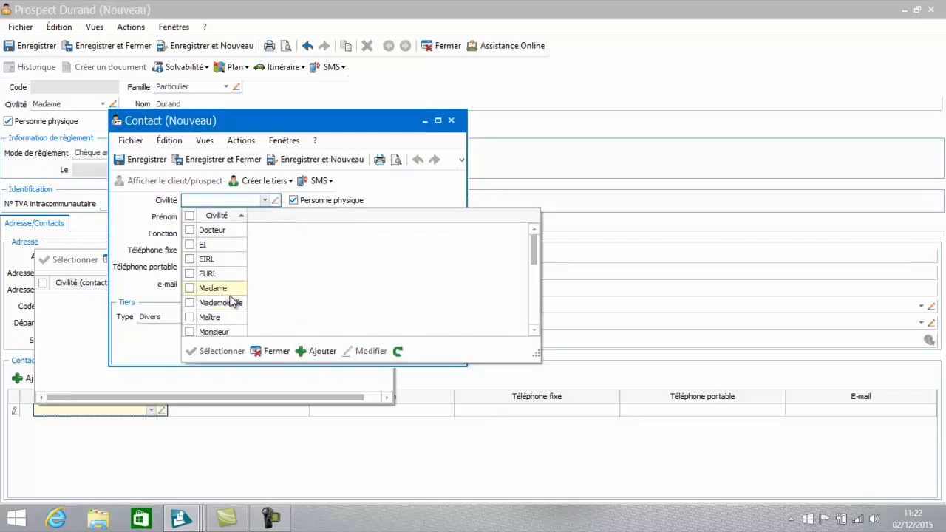
{"action": "left_click", "coordinate": [228, 332]}
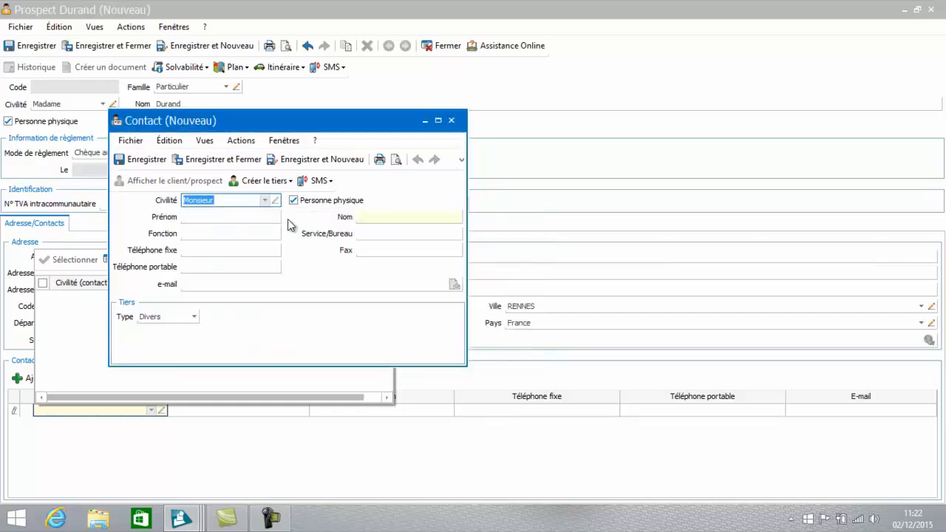
Step: Enter the contact's first and last name and the function Concierge, and save and close both the contact and the prospect
{"action": "left_click", "coordinate": [262, 218]}
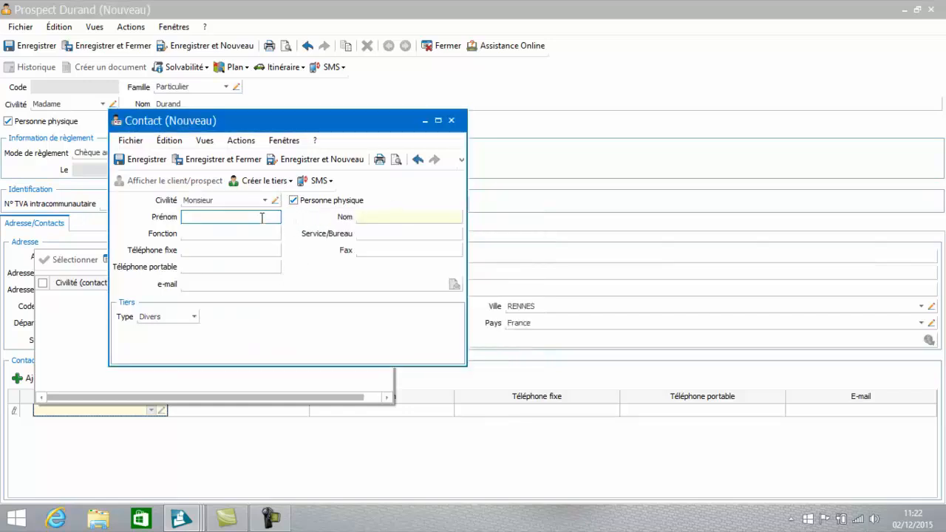
{"action": "type", "text": "Pa"}
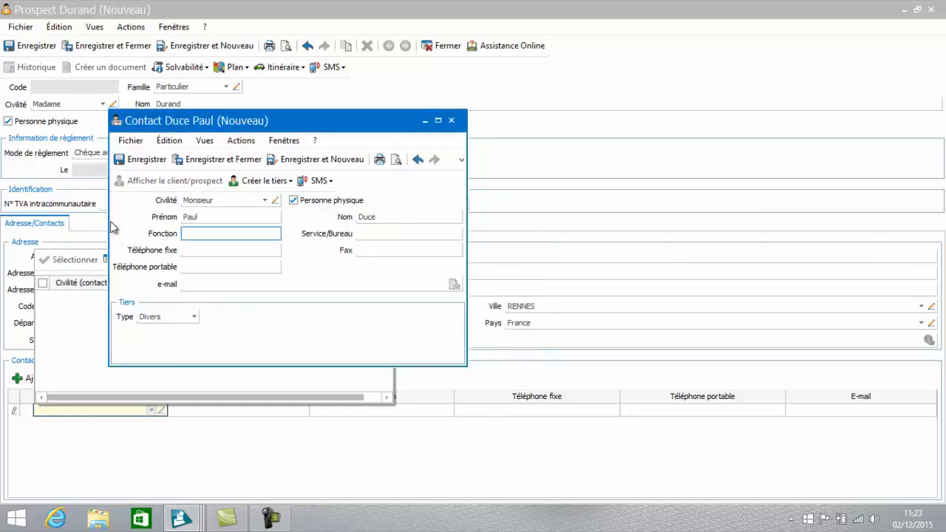
{"action": "type", "text": "Concierge"}
{"action": "key", "text": "Tab"}
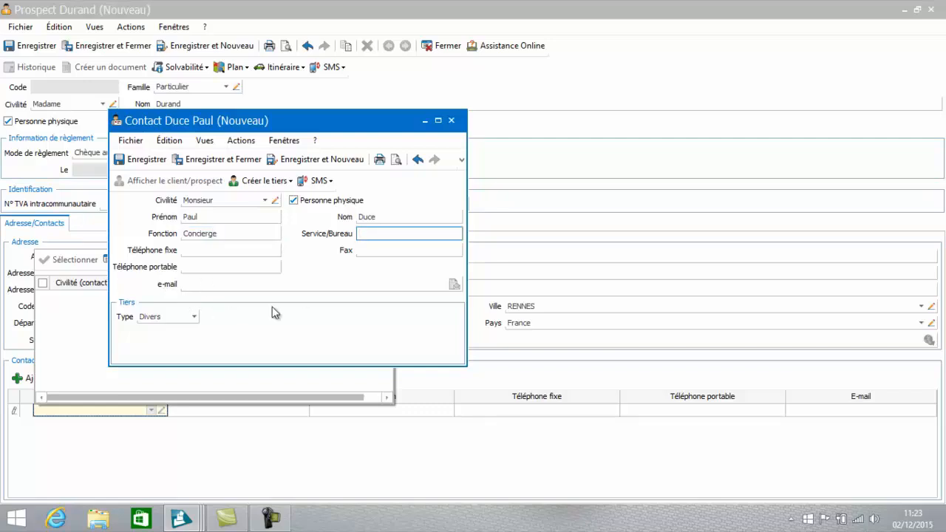
{"action": "left_click", "coordinate": [222, 158]}
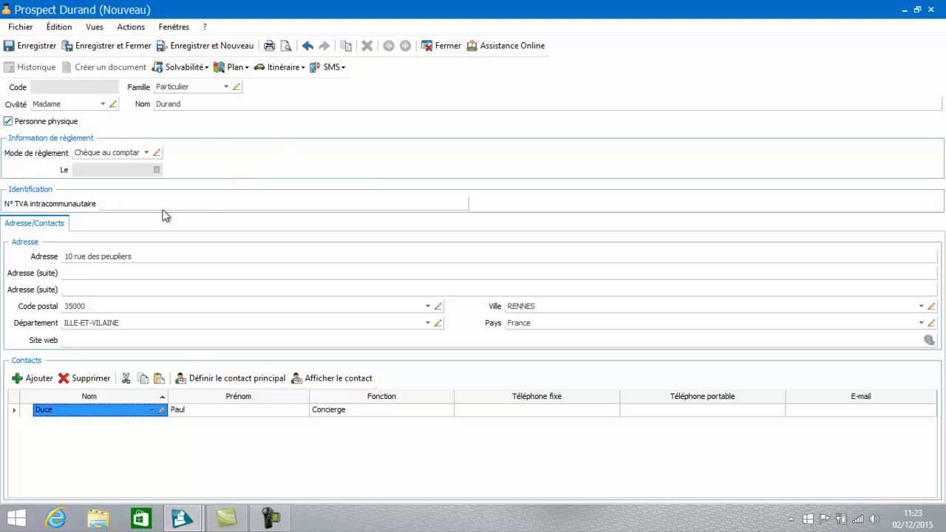
{"action": "left_click", "coordinate": [121, 51]}
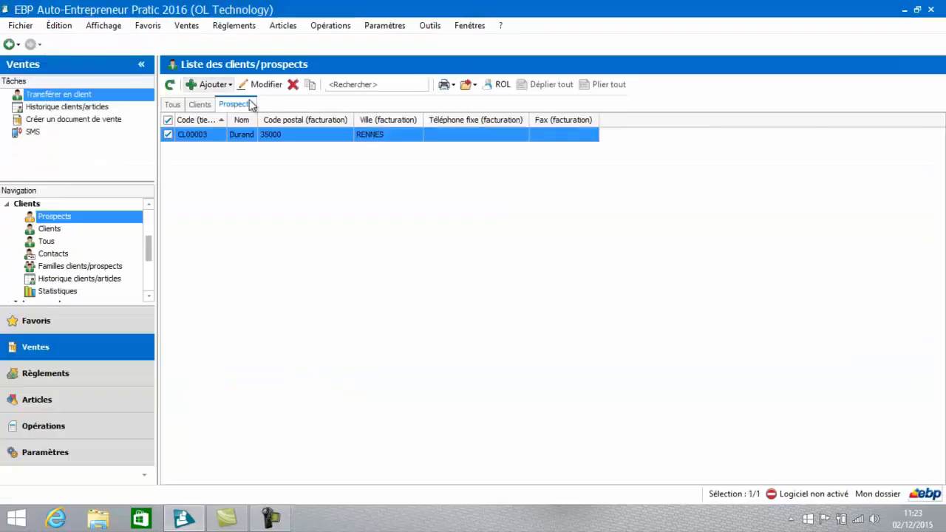
Step: Open the record of the EURL client in the clients list, examine its details and close it
{"action": "left_click", "coordinate": [202, 106]}
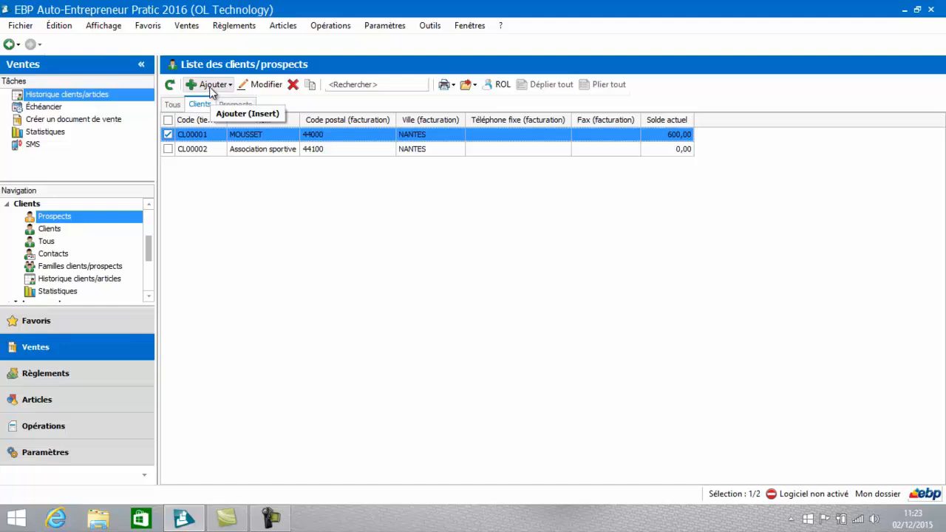
{"action": "left_click", "coordinate": [211, 134]}
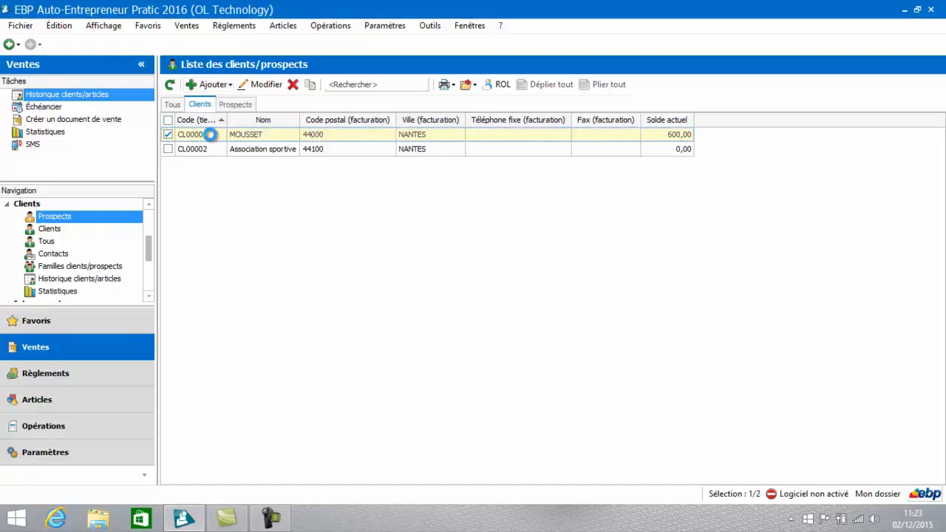
{"action": "double_click", "coordinate": [210, 135]}
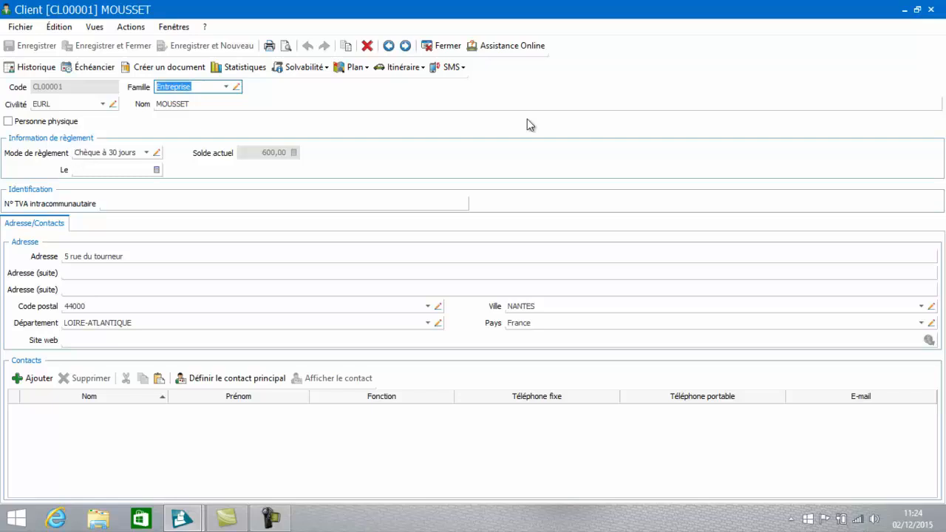
{"action": "left_click", "coordinate": [931, 10]}
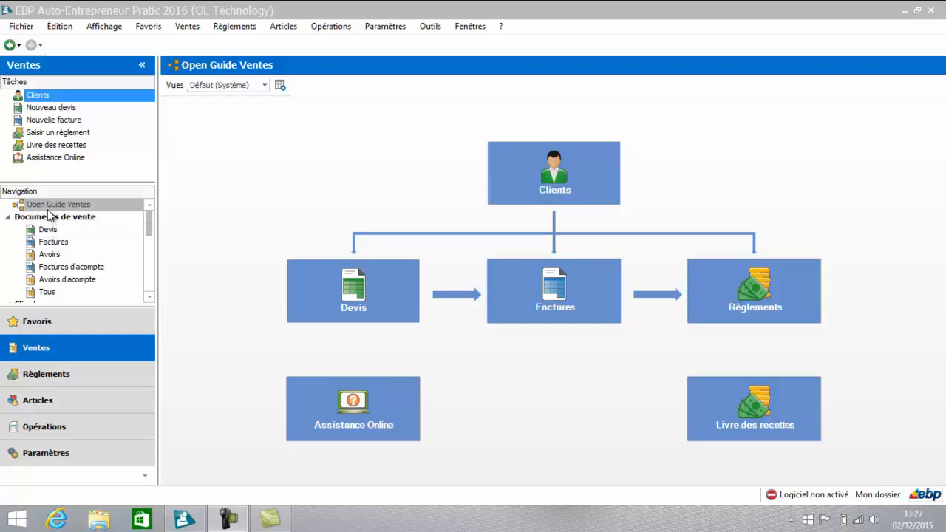
Step: Open the quotes list from the Open Guide Ventes and create a new quote
{"action": "left_click", "coordinate": [79, 208]}
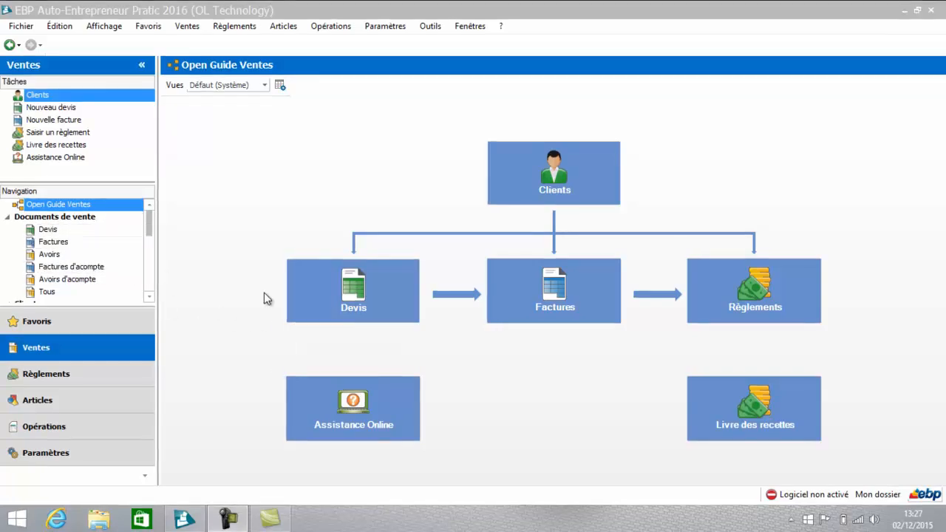
{"action": "left_click", "coordinate": [318, 295]}
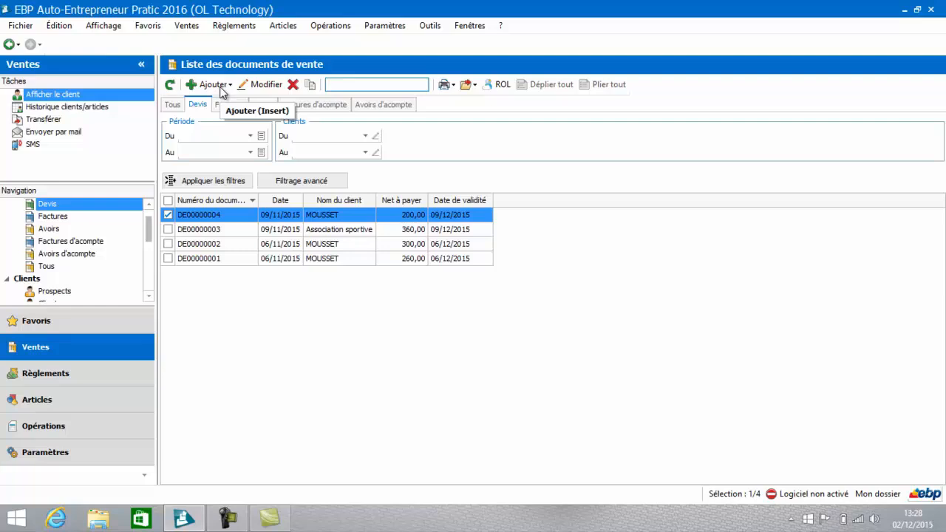
{"action": "left_click", "coordinate": [213, 84]}
{"action": "left_click", "coordinate": [217, 101]}
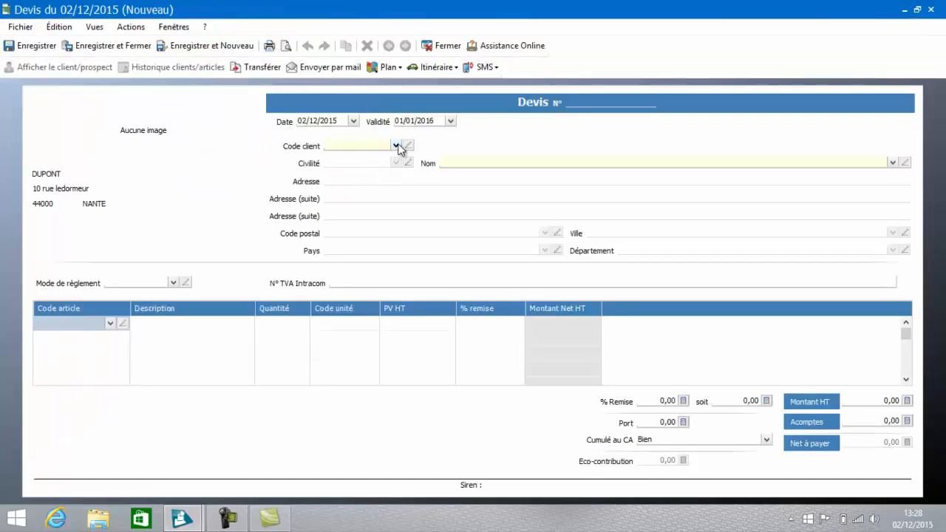
Step: Assign the existing Rennes prospect to the quote and let the civility, address and payment method fill in
{"action": "left_click", "coordinate": [397, 147]}
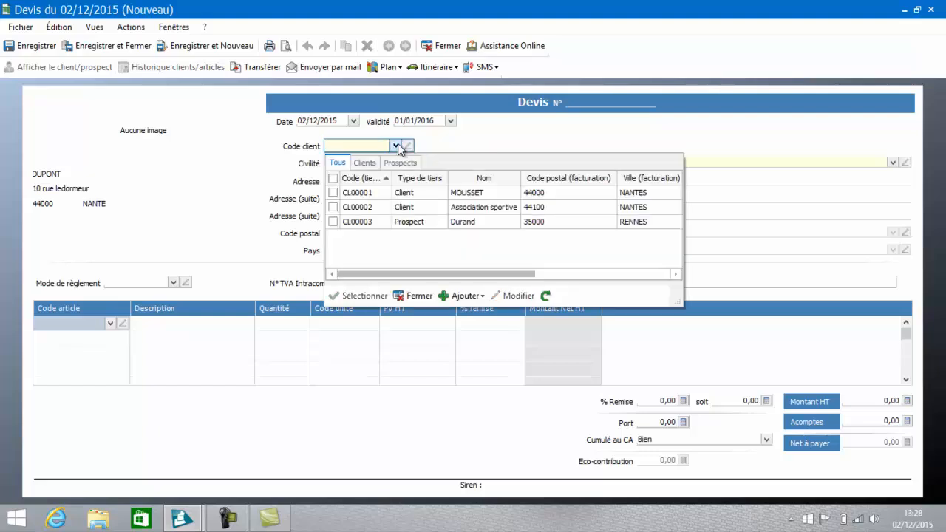
{"action": "left_click", "coordinate": [401, 166]}
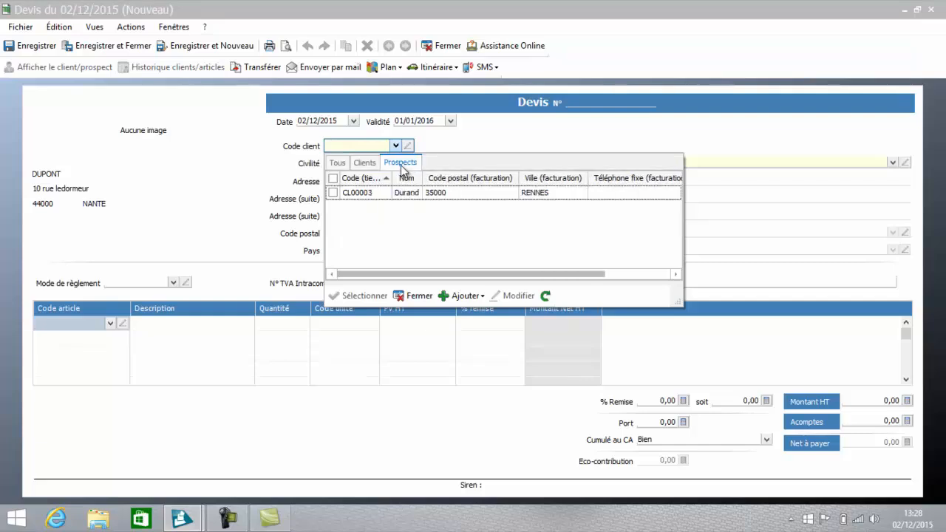
{"action": "double_click", "coordinate": [375, 194]}
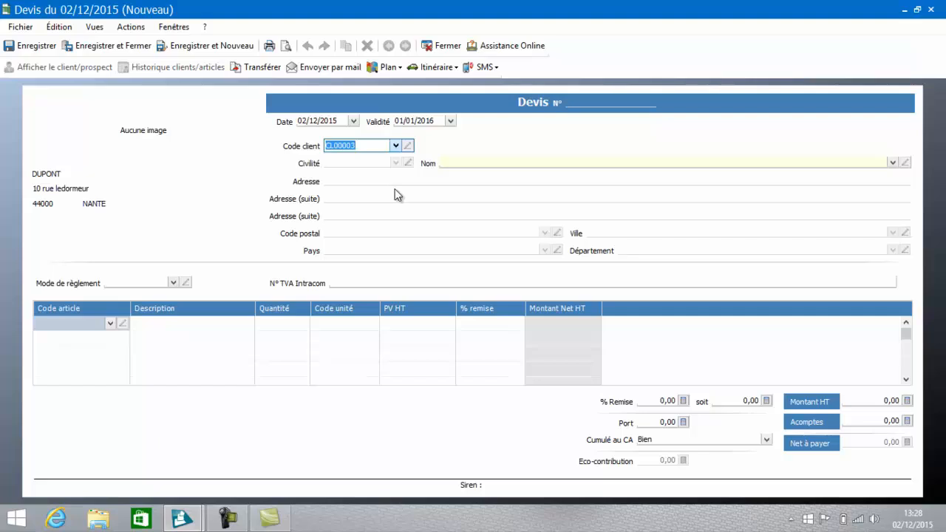
{"action": "left_click", "coordinate": [376, 164]}
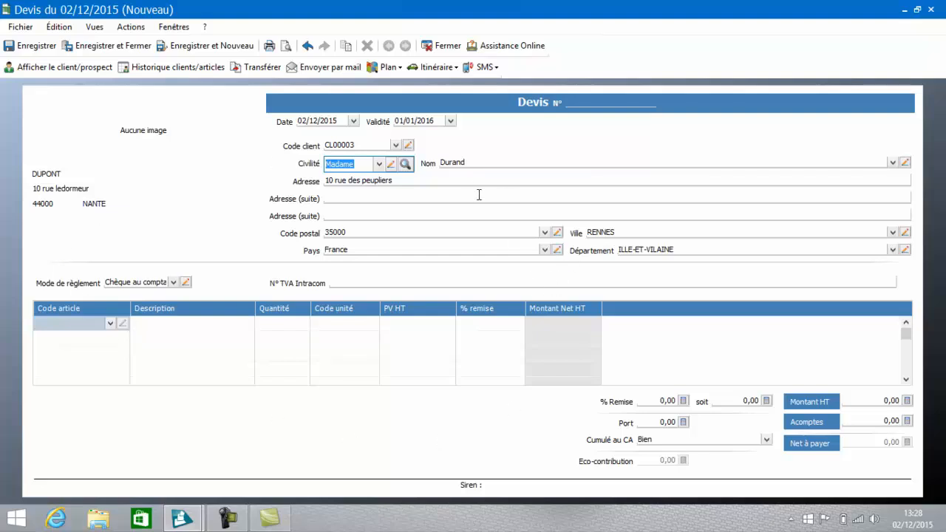
Step: Add the articles Logiciel EBP Compta and Formation EBP Compta as lines of the quote
{"action": "left_click", "coordinate": [108, 323]}
{"action": "left_click", "coordinate": [109, 323]}
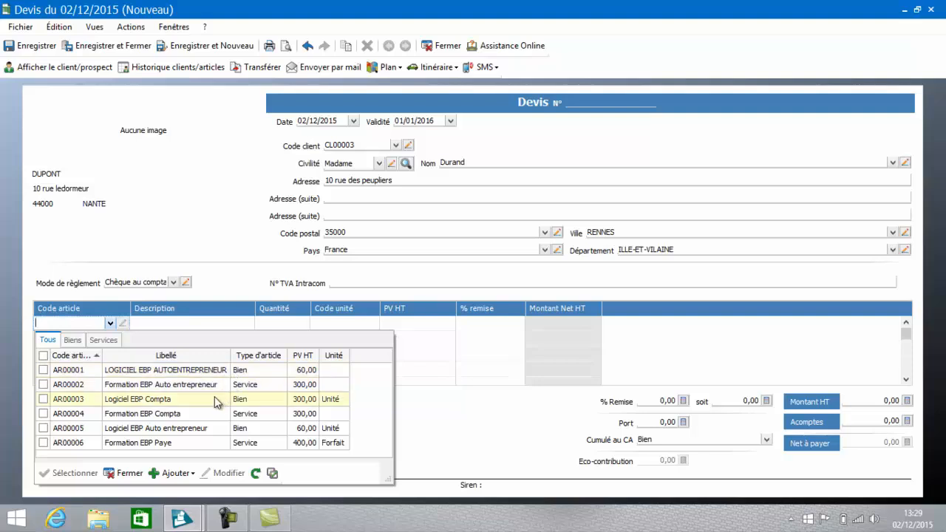
{"action": "left_click", "coordinate": [214, 399]}
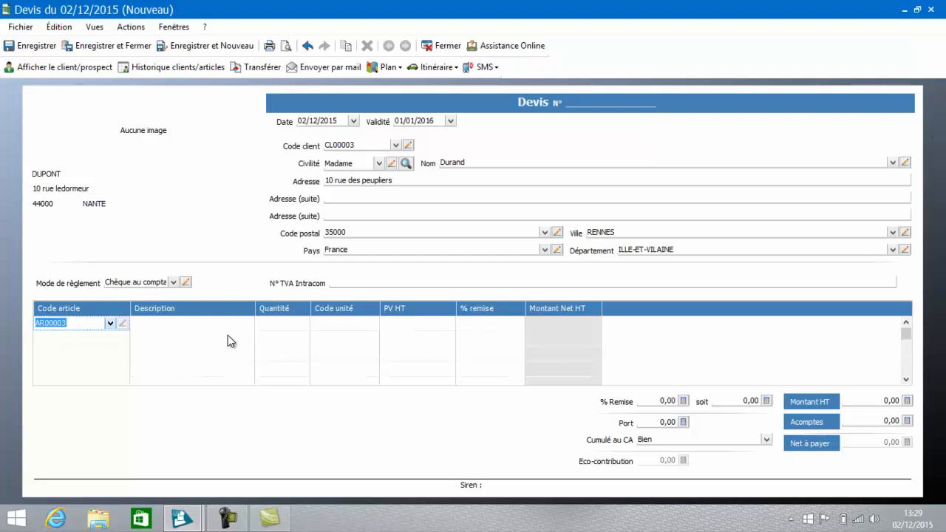
{"action": "key", "text": "Return"}
{"action": "left_click", "coordinate": [111, 337]}
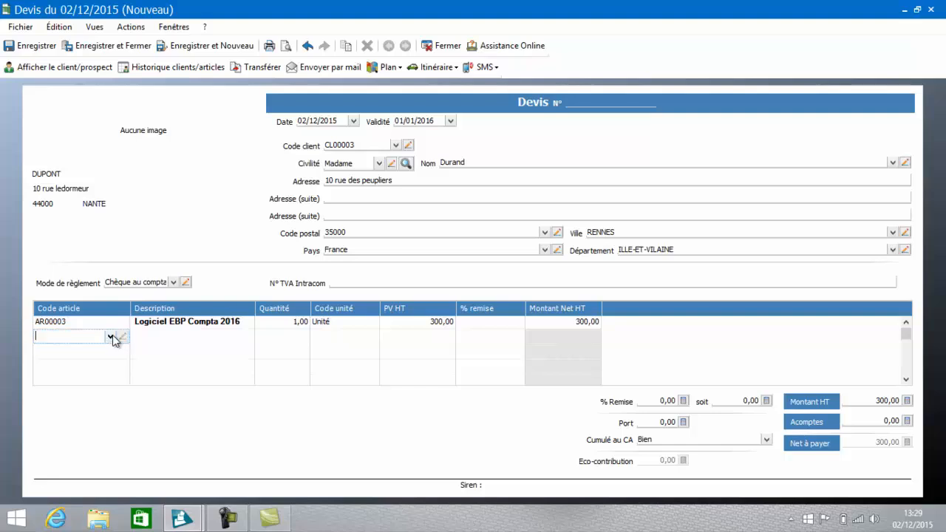
{"action": "left_click", "coordinate": [109, 337]}
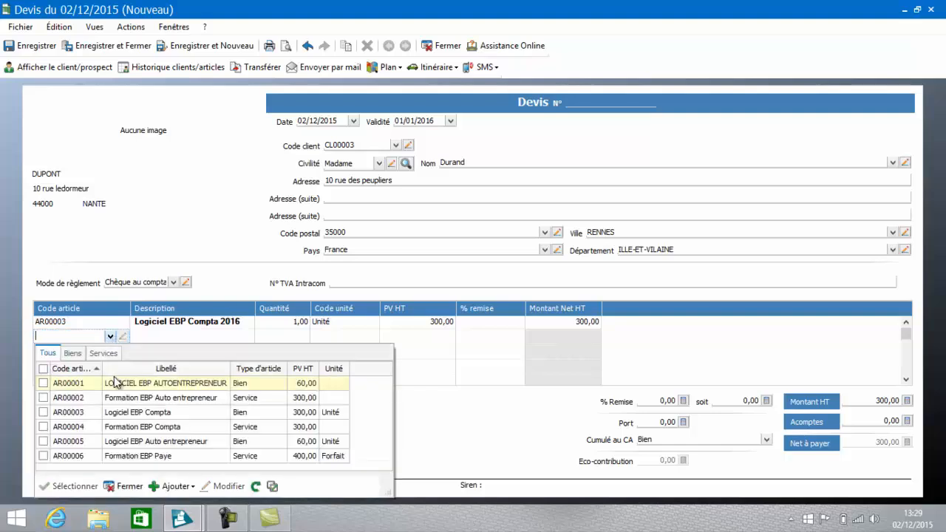
{"action": "double_click", "coordinate": [113, 427]}
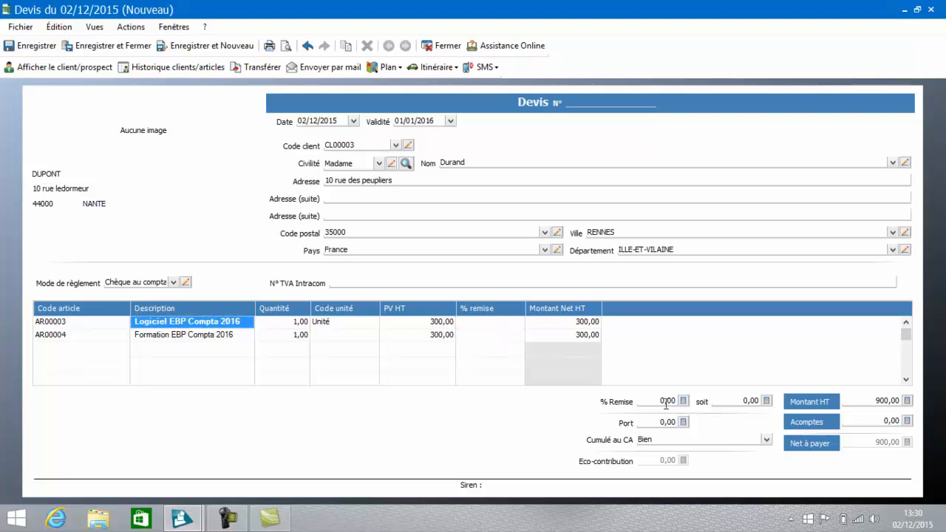
Step: Apply a discount amount of 30 to the whole quote
{"action": "left_click", "coordinate": [739, 401]}
{"action": "left_click_drag", "start_coordinate": [739, 401], "coordinate": [761, 407]}
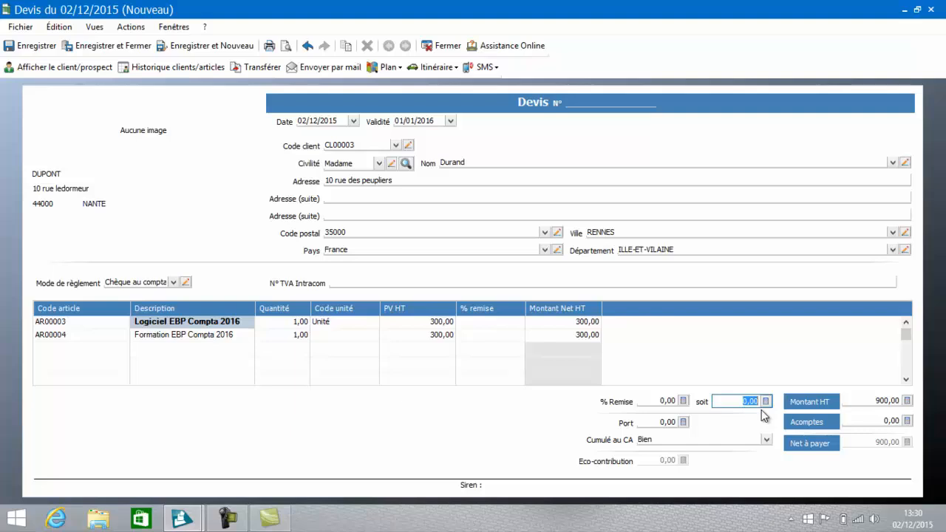
{"action": "type", "text": "30"}
{"action": "key", "text": "Tab"}
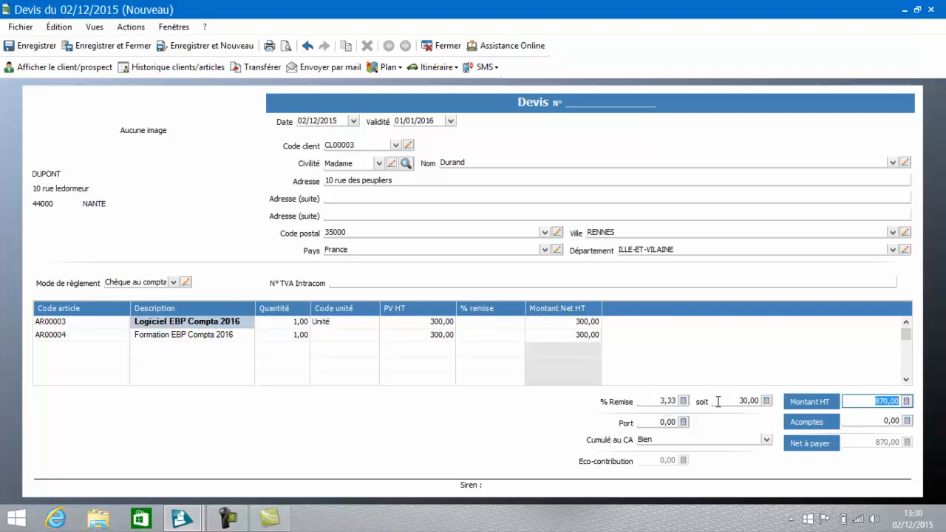
Step: Remove the discount amount from the quote
{"action": "left_click_drag", "start_coordinate": [731, 401], "coordinate": [796, 418]}
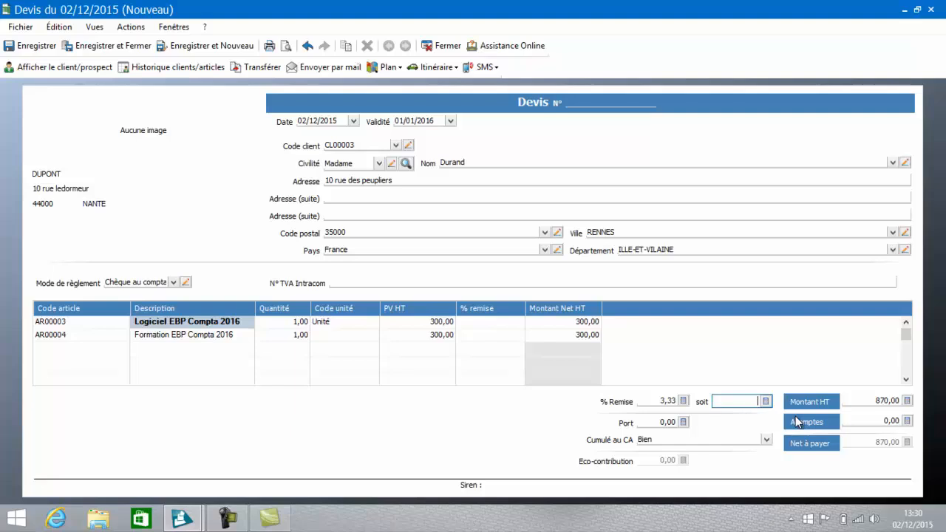
{"action": "key", "text": "Delete"}
{"action": "left_click", "coordinate": [655, 400]}
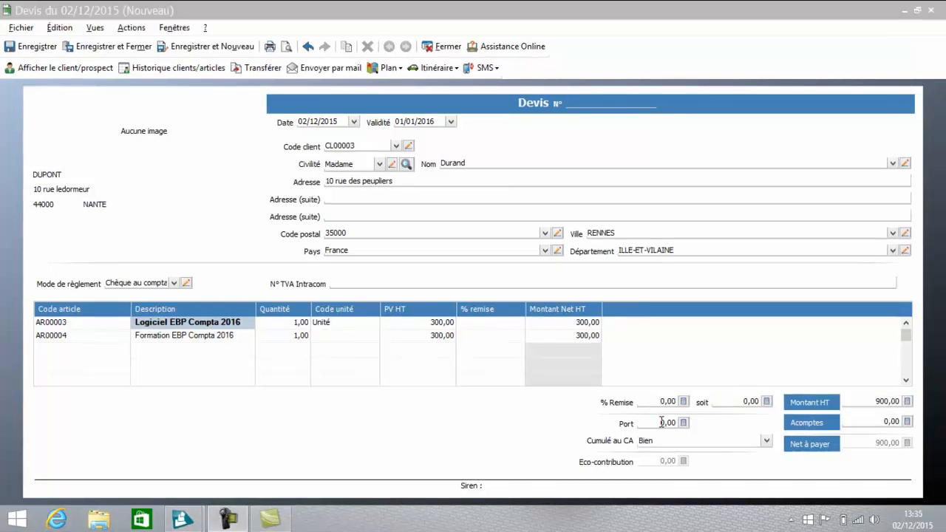
Step: Examine the Port amount with its calculator and the Cumulé au CA choices, keeping Bien
{"action": "left_click", "coordinate": [662, 422]}
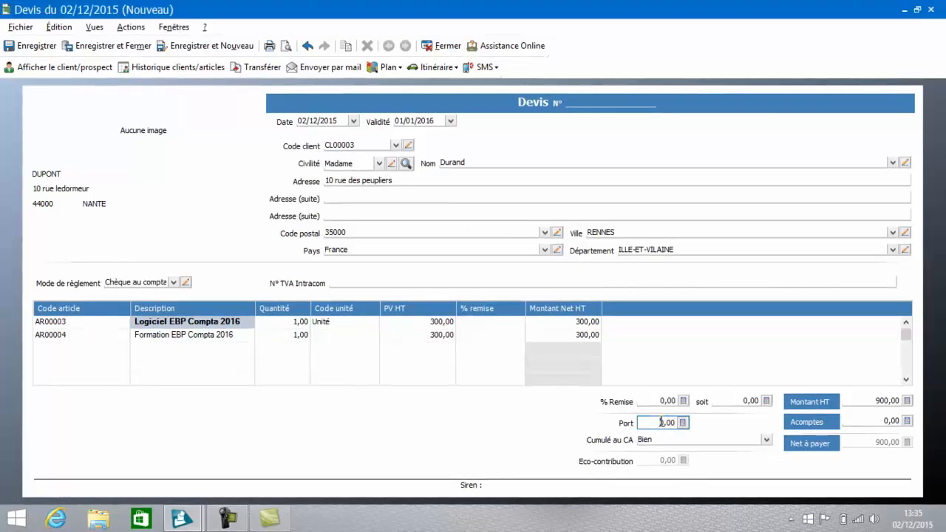
{"action": "left_click", "coordinate": [682, 422]}
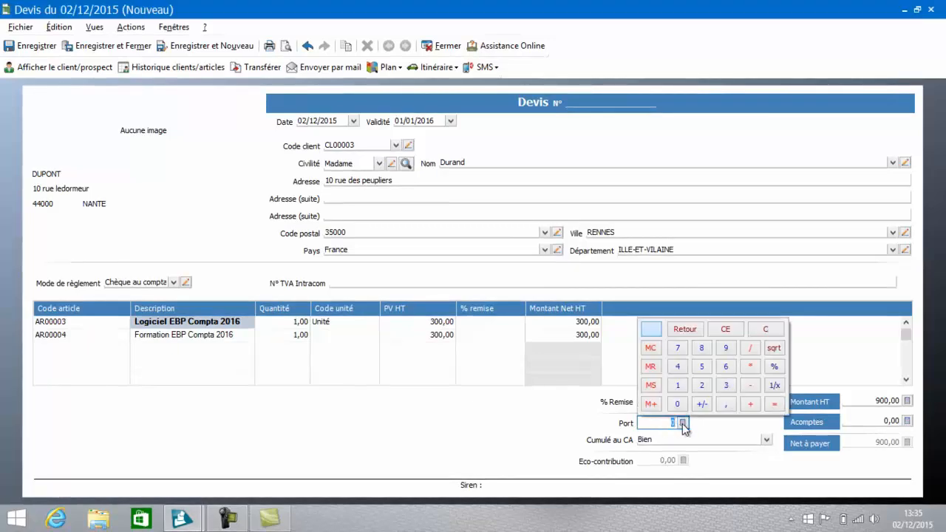
{"action": "left_click", "coordinate": [529, 418]}
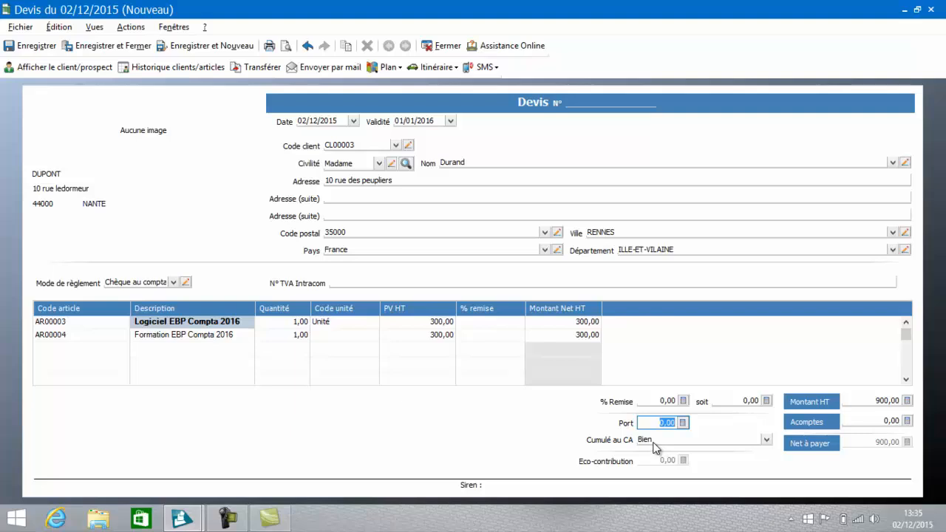
{"action": "left_click", "coordinate": [767, 440]}
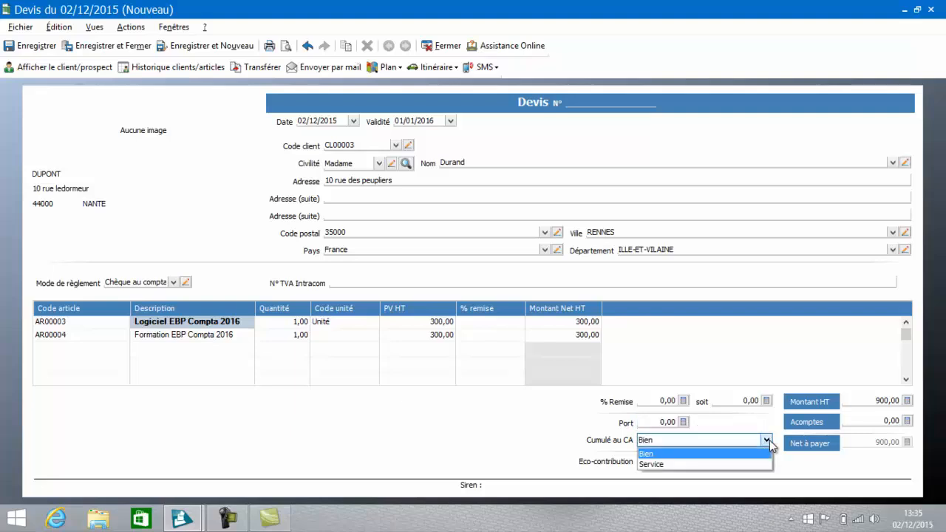
{"action": "left_click", "coordinate": [733, 455]}
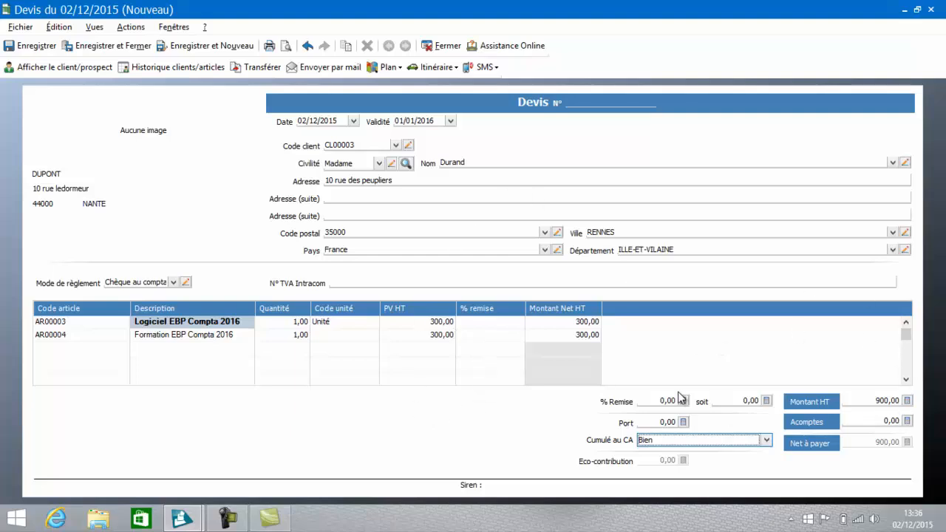
Step: Add a description-only line reading "Acompte 30 %" below the articles, and save and close the quote
{"action": "left_click", "coordinate": [198, 354]}
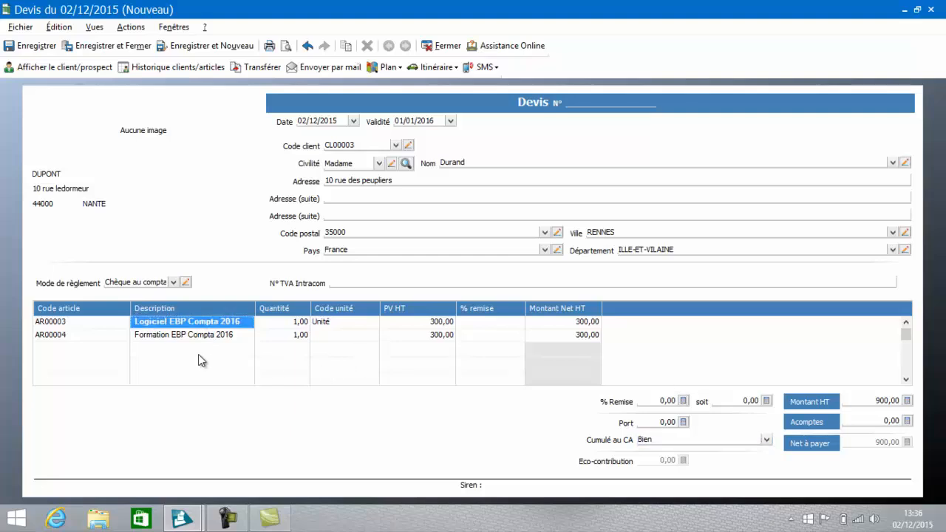
{"action": "left_click", "coordinate": [198, 354]}
{"action": "left_click", "coordinate": [198, 355]}
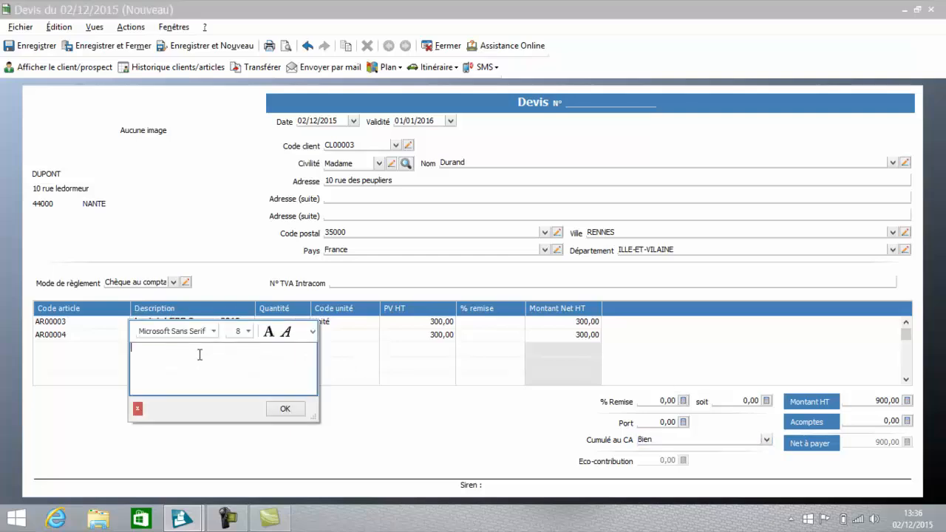
{"action": "type", "text": "Acompte 30 %"}
{"action": "left_click", "coordinate": [287, 411]}
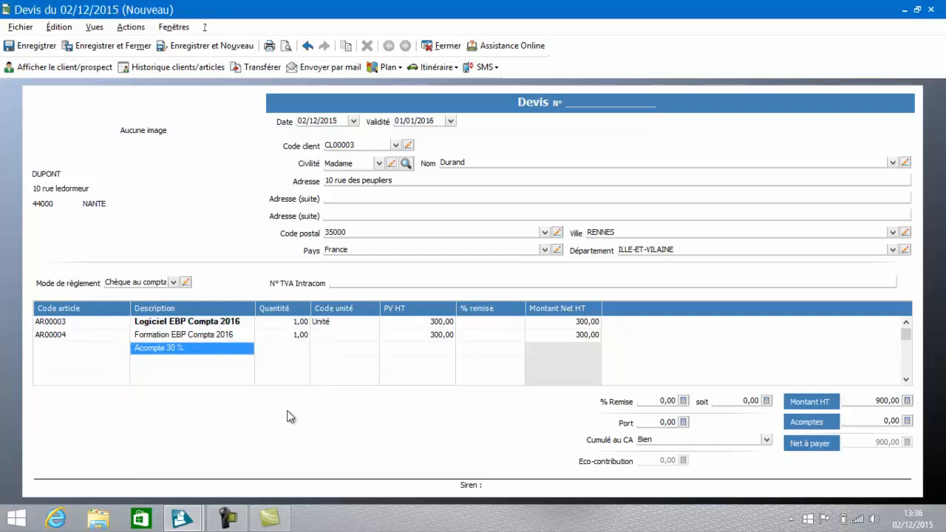
{"action": "left_click", "coordinate": [140, 41]}
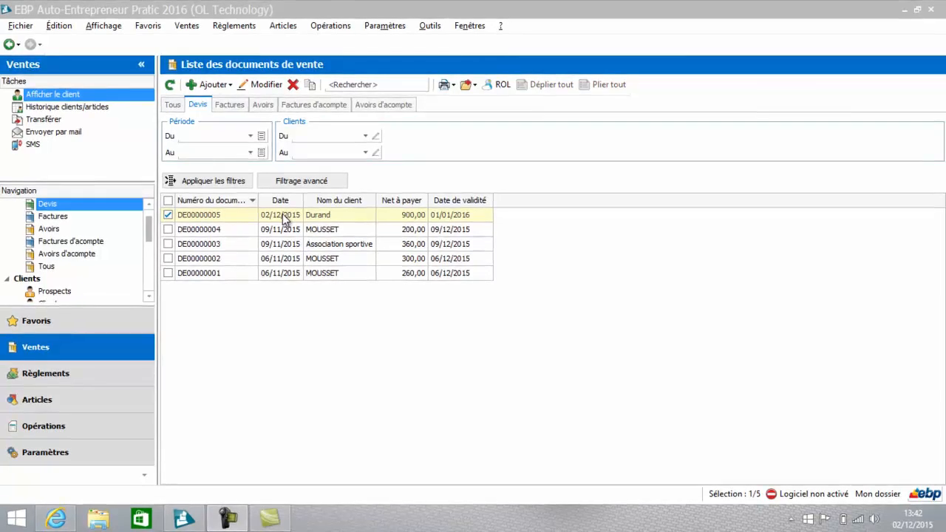
Step: Reopen the quote dated 02/12/2015, set its Acomptes amount to 100, and save and close it
{"action": "left_click", "coordinate": [281, 215]}
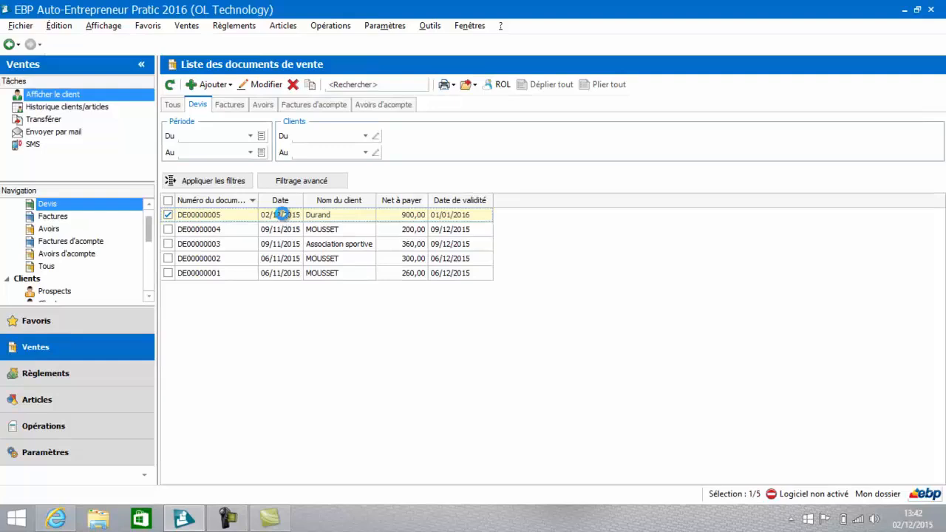
{"action": "double_click", "coordinate": [281, 215]}
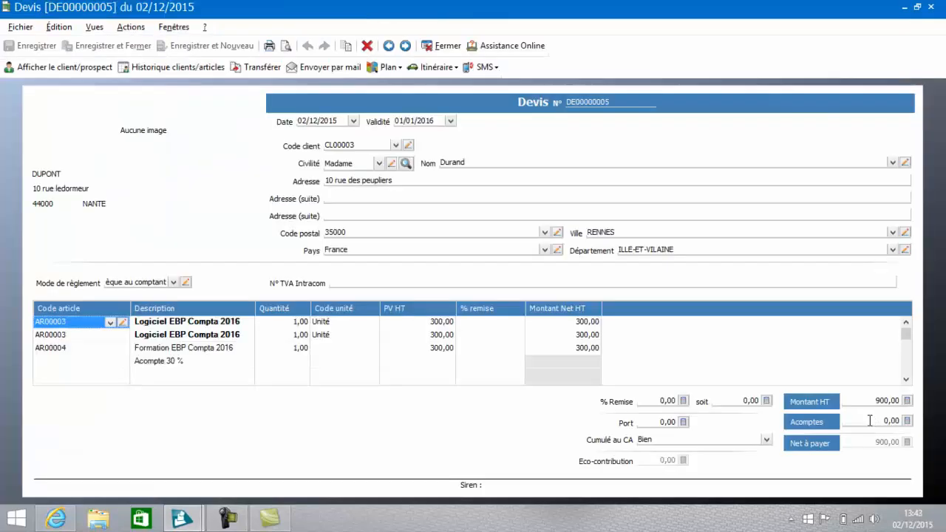
{"action": "left_click", "coordinate": [892, 422]}
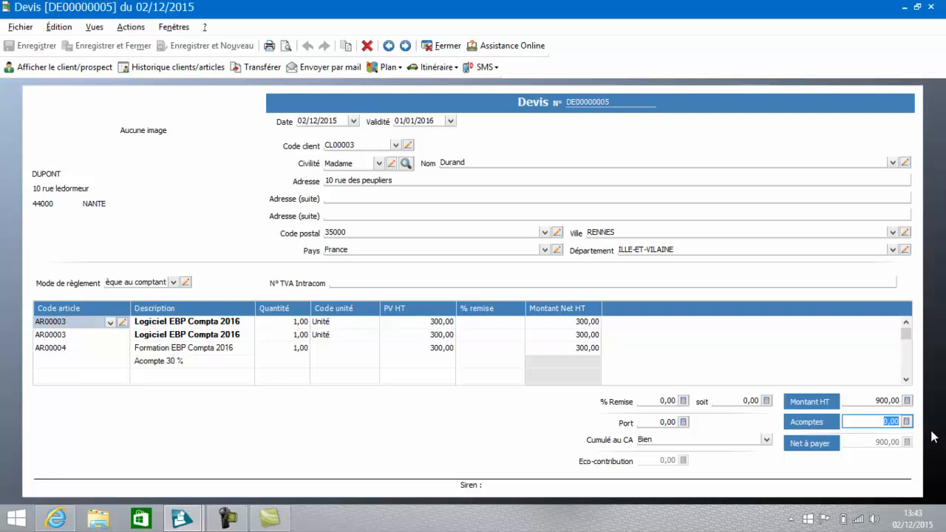
{"action": "type", "text": "100"}
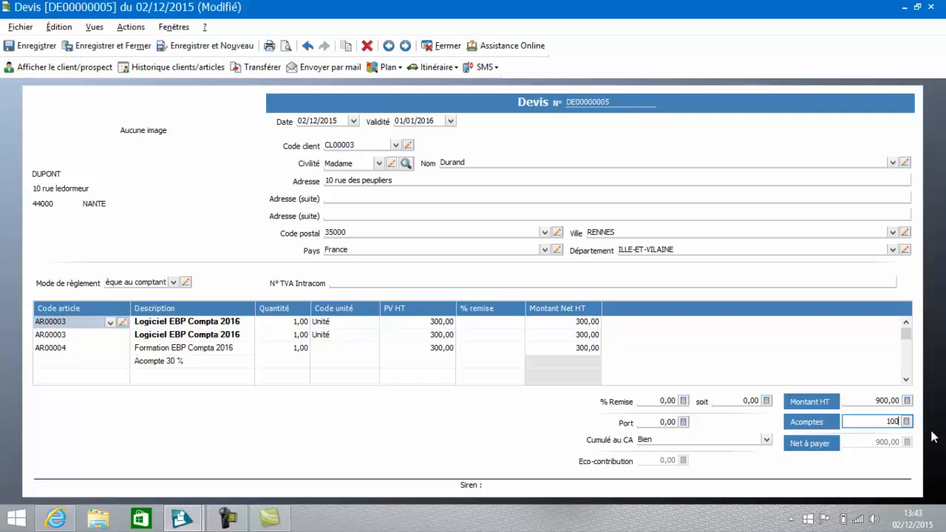
{"action": "key", "text": "Tab"}
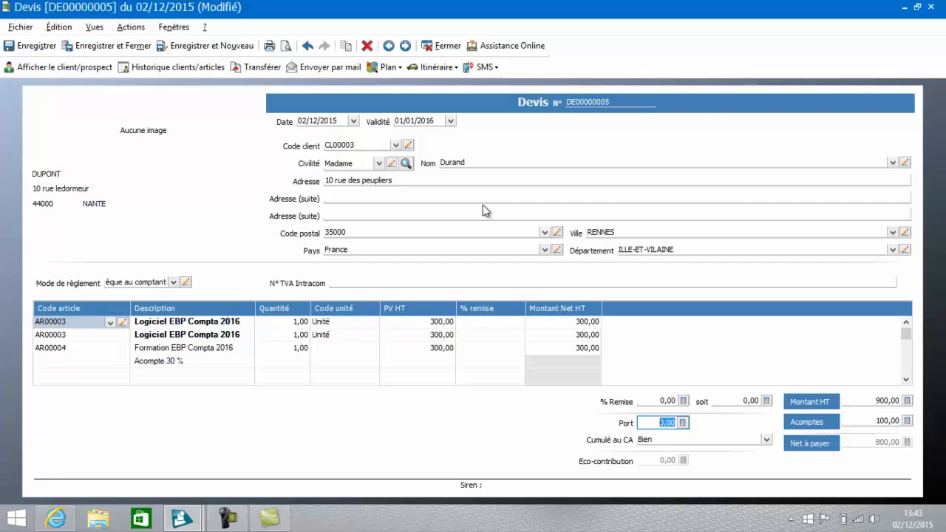
{"action": "left_click", "coordinate": [130, 52]}
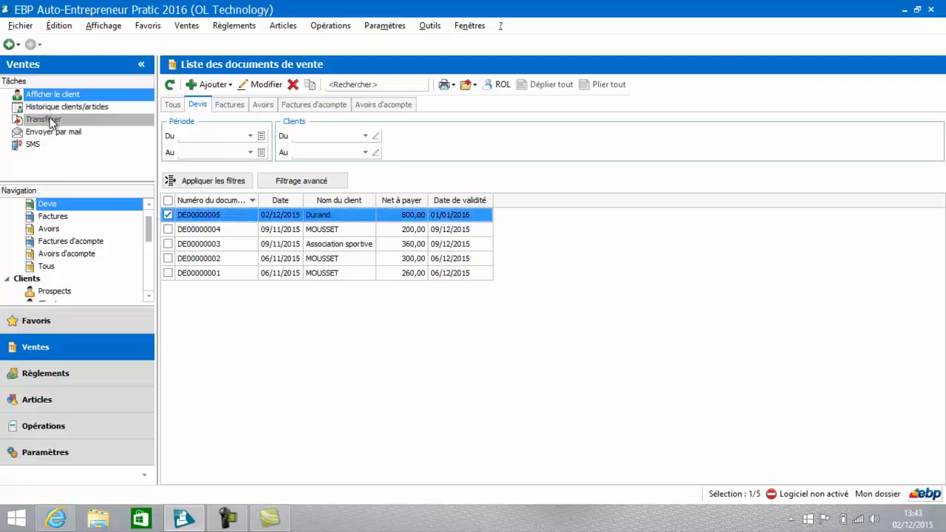
Step: Transfer the quote dated 02/12/2015 into a Facture with the same date, creating its 100,00 € deposit with Credit agricole and Chèque
{"action": "right_click", "coordinate": [190, 218]}
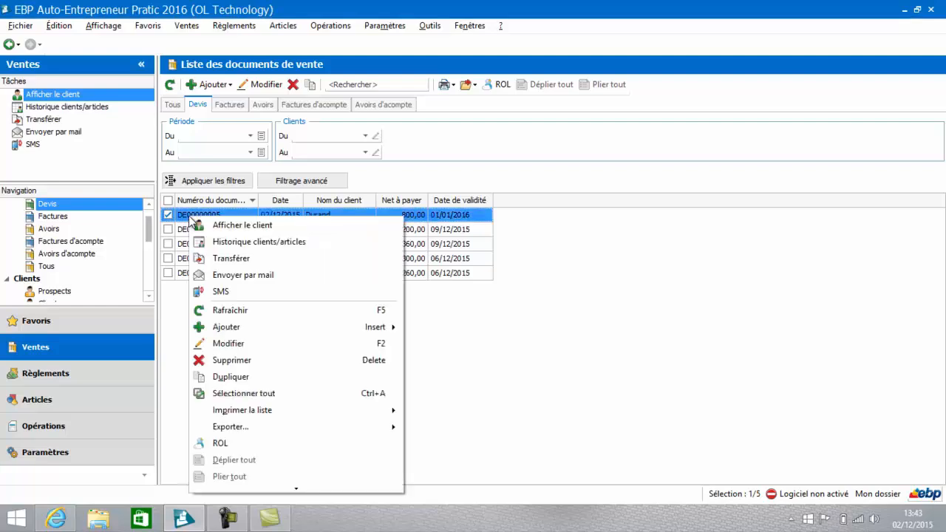
{"action": "left_click", "coordinate": [210, 263]}
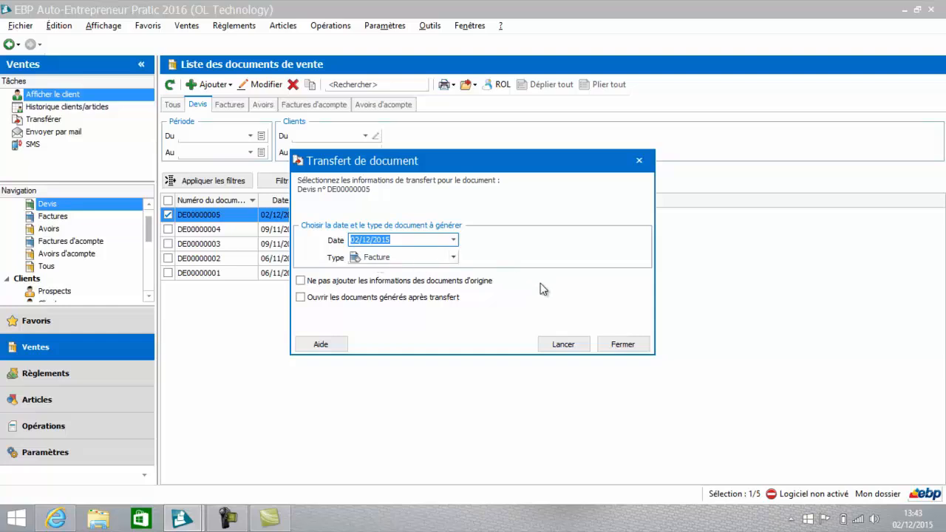
{"action": "left_click", "coordinate": [562, 344]}
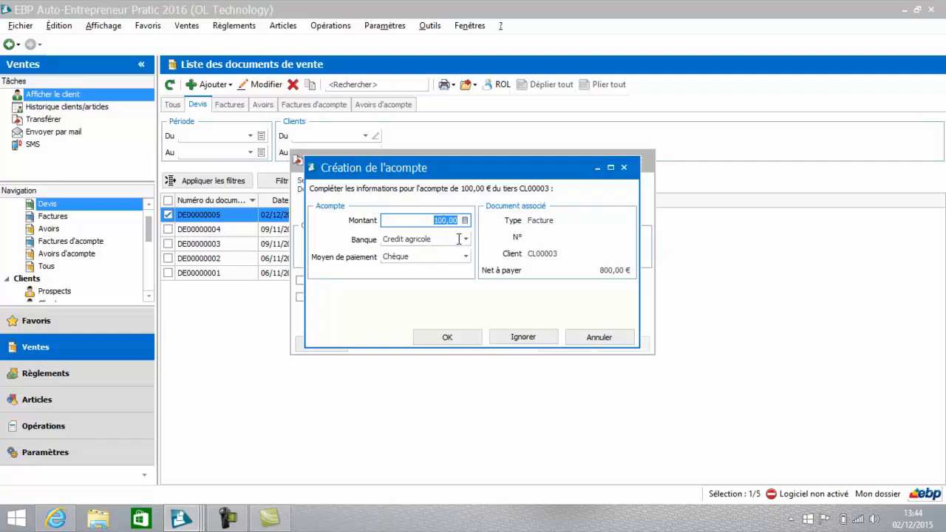
{"action": "left_click", "coordinate": [448, 337]}
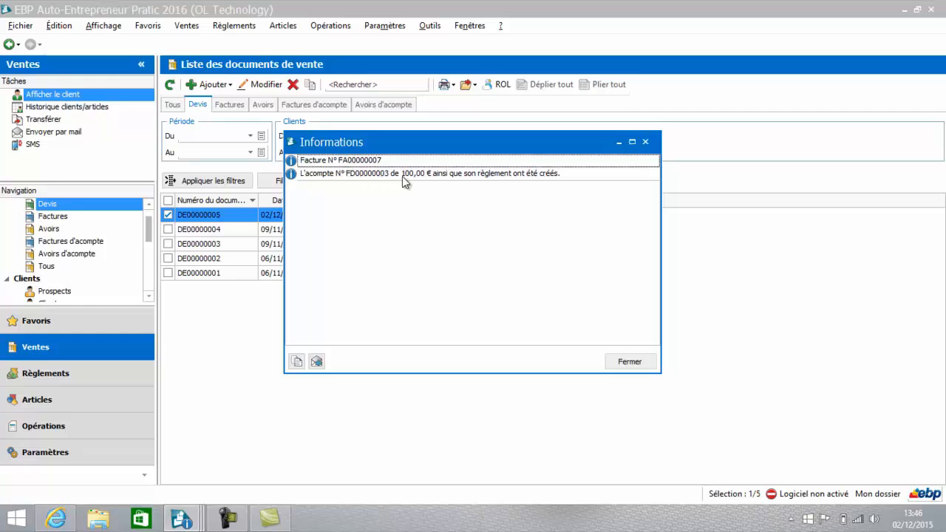
{"action": "left_click", "coordinate": [628, 361]}
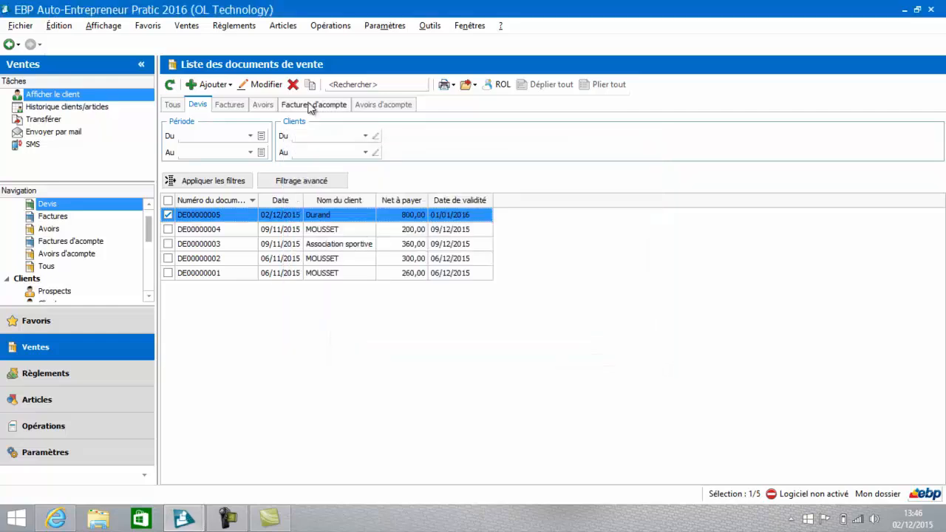
Step: Open the deposit invoice dated 02/12/2015, examine its print preview down to the total, and close both
{"action": "left_click", "coordinate": [311, 106]}
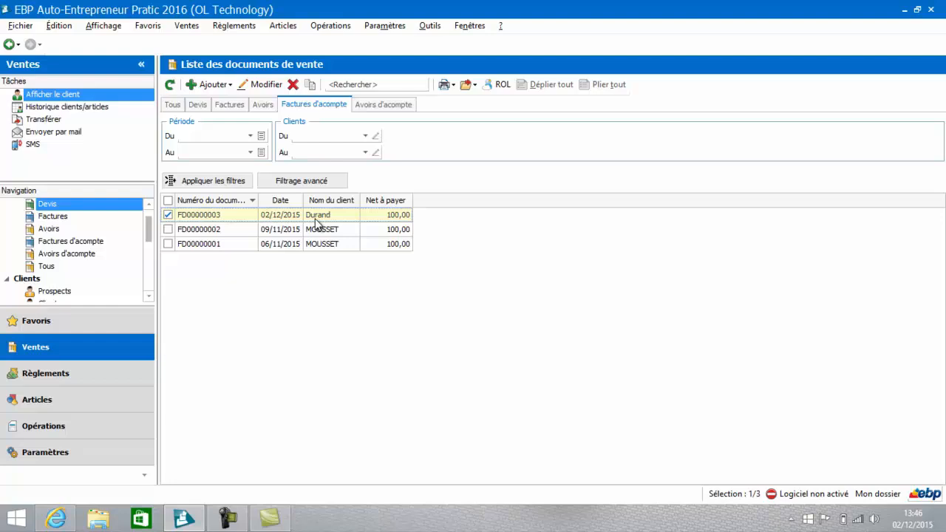
{"action": "double_click", "coordinate": [317, 224]}
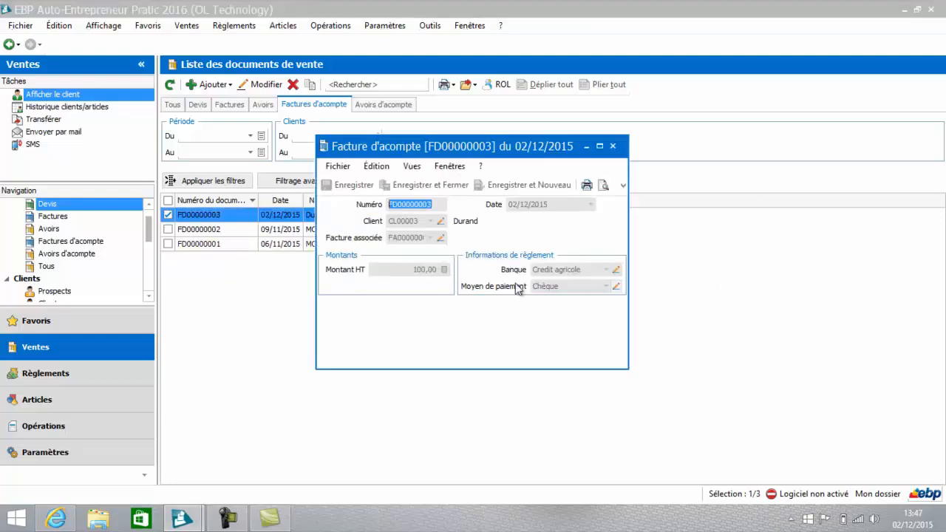
{"action": "left_click", "coordinate": [605, 188]}
{"action": "left_click", "coordinate": [943, 326]}
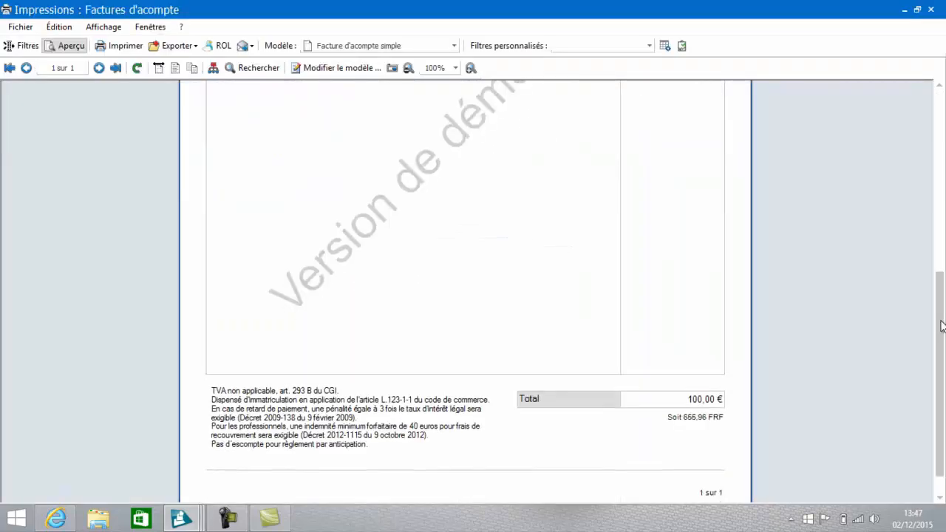
{"action": "scroll", "coordinate": [943, 326], "scroll_direction": "up", "scroll_amount": 5}
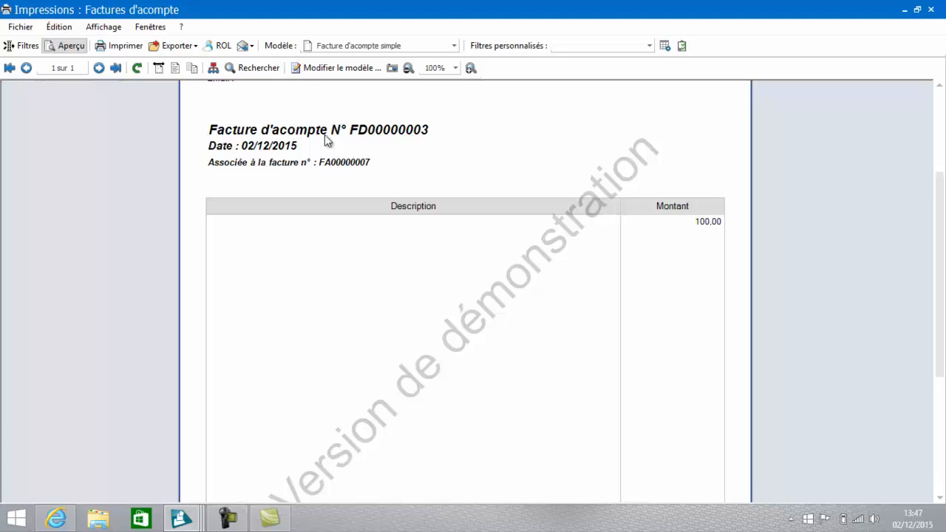
{"action": "left_click", "coordinate": [931, 10]}
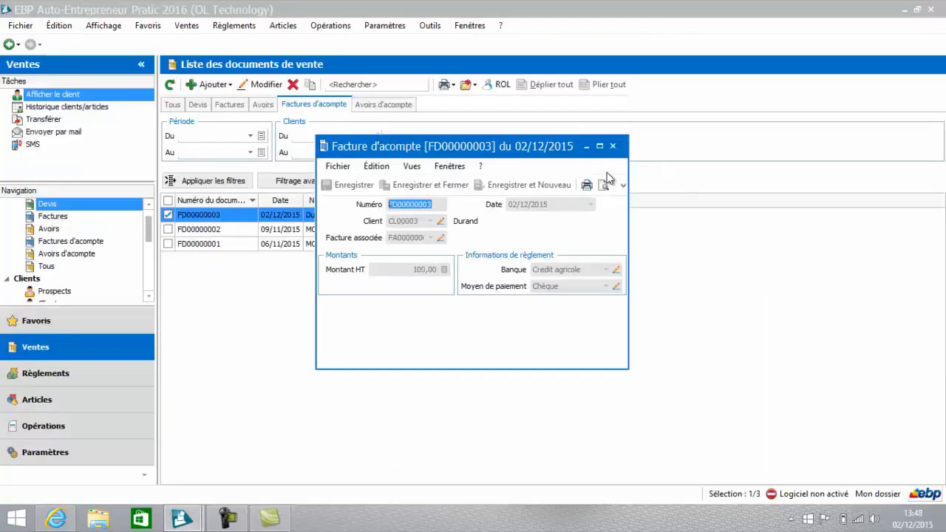
{"action": "left_click", "coordinate": [614, 146]}
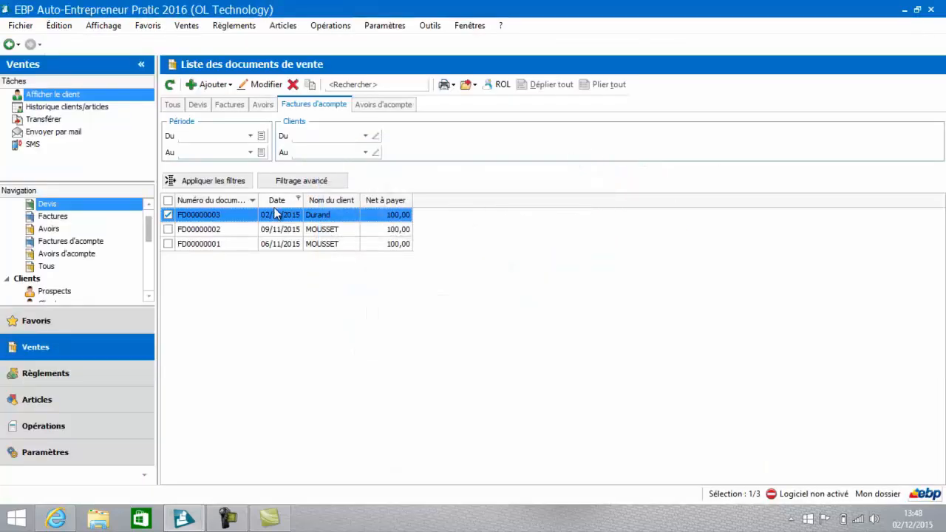
Step: Open the invoice dated 02/12/2015 and examine its print preview, including the deposit summary and the net amount payable
{"action": "left_click", "coordinate": [234, 106]}
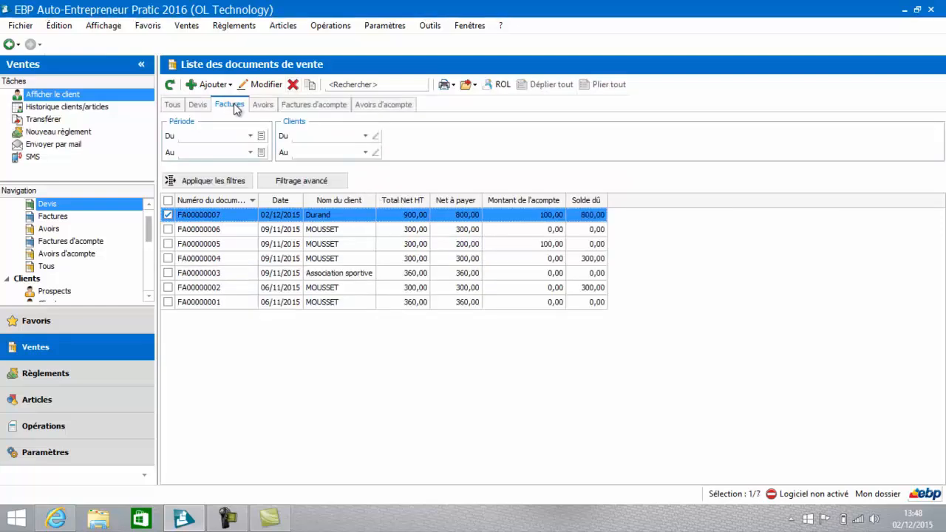
{"action": "double_click", "coordinate": [374, 216]}
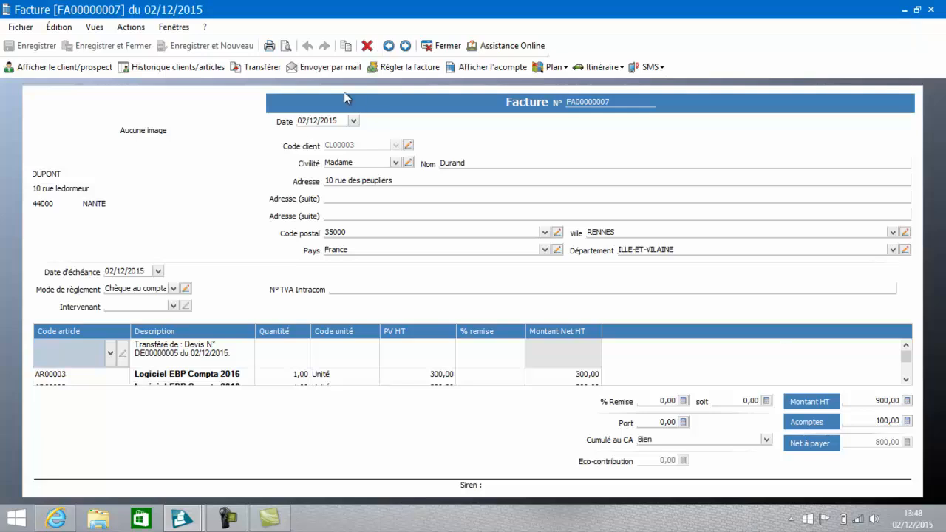
{"action": "left_click", "coordinate": [287, 49]}
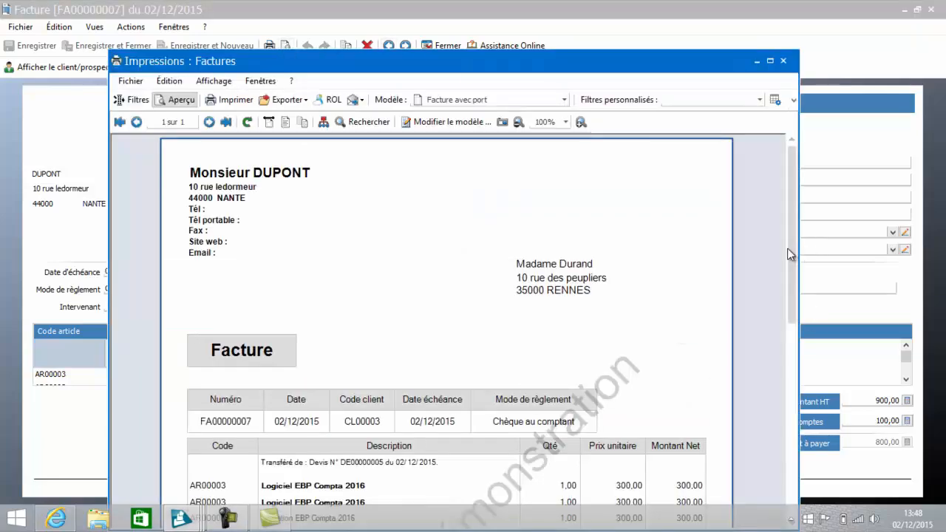
{"action": "left_click_drag", "start_coordinate": [791, 254], "coordinate": [810, 446]}
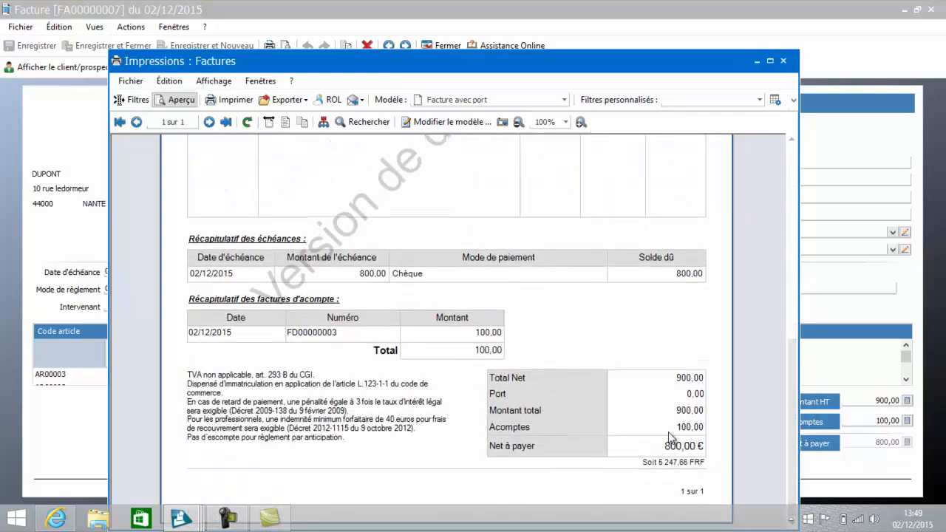
{"action": "left_click_drag", "start_coordinate": [792, 442], "coordinate": [790, 252]}
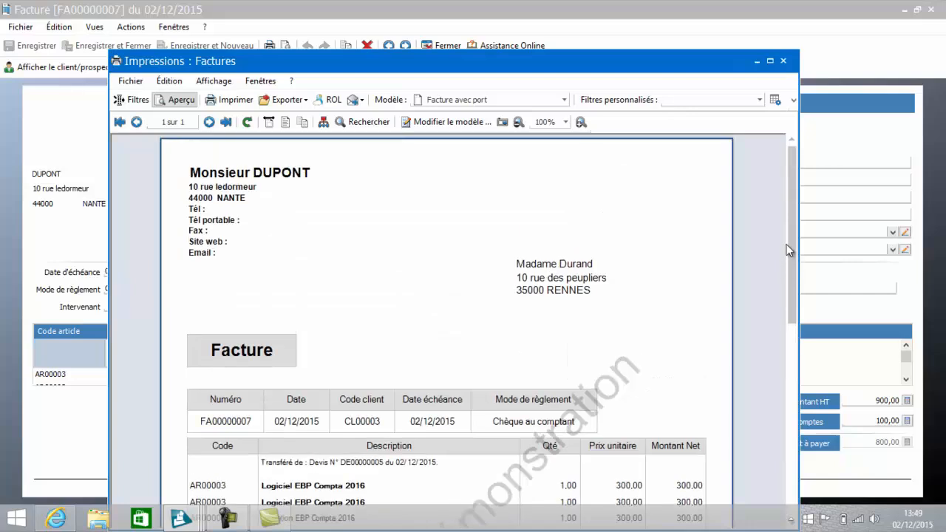
Step: Review the print models available for the invoice, keeping Facture avec port, and close the preview and the invoice
{"action": "left_click", "coordinate": [564, 101]}
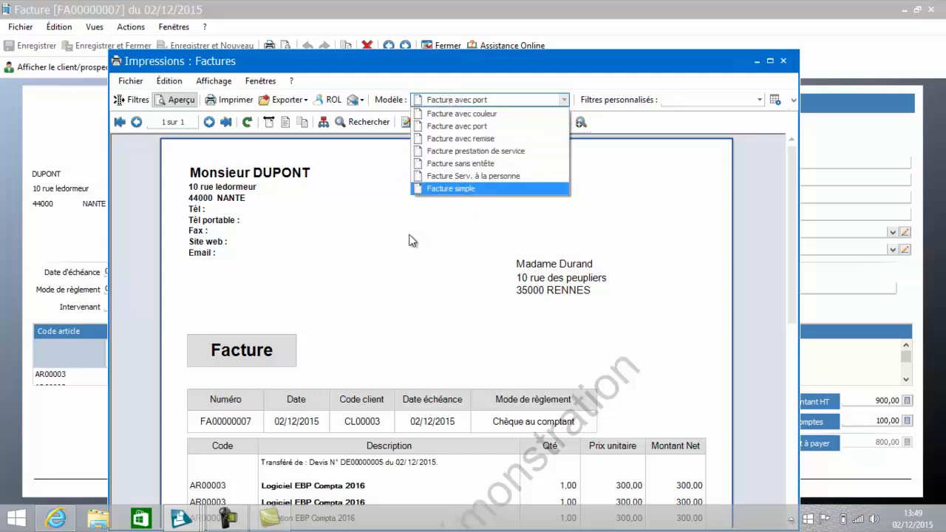
{"action": "left_click", "coordinate": [303, 322]}
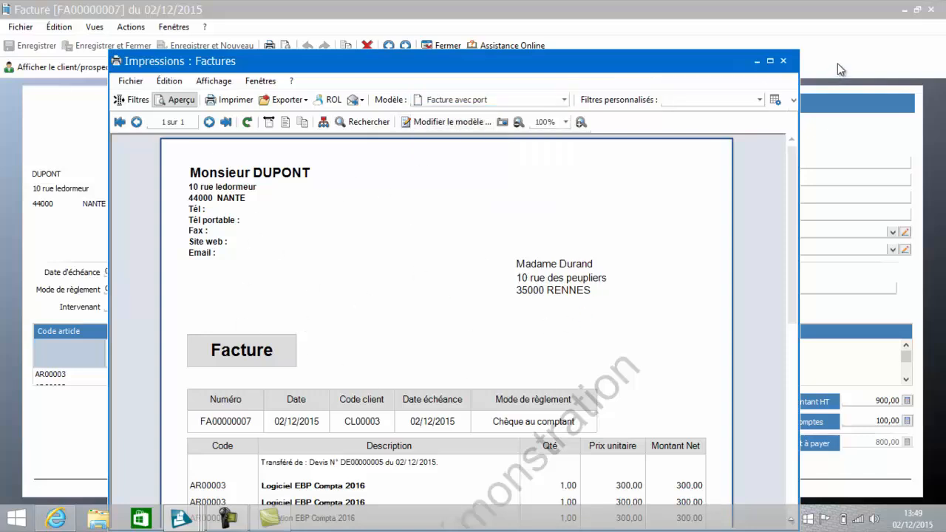
{"action": "left_click", "coordinate": [564, 100]}
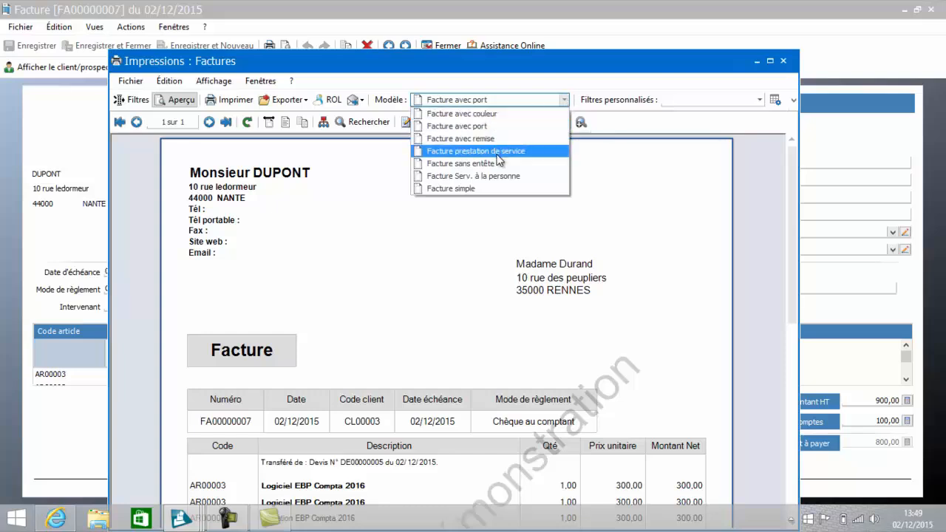
{"action": "left_click", "coordinate": [784, 62]}
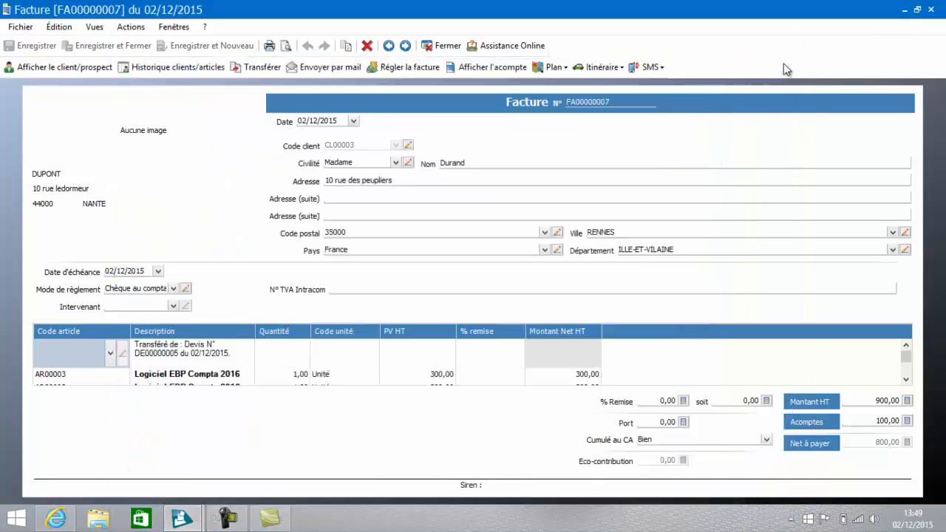
{"action": "left_click", "coordinate": [439, 48]}
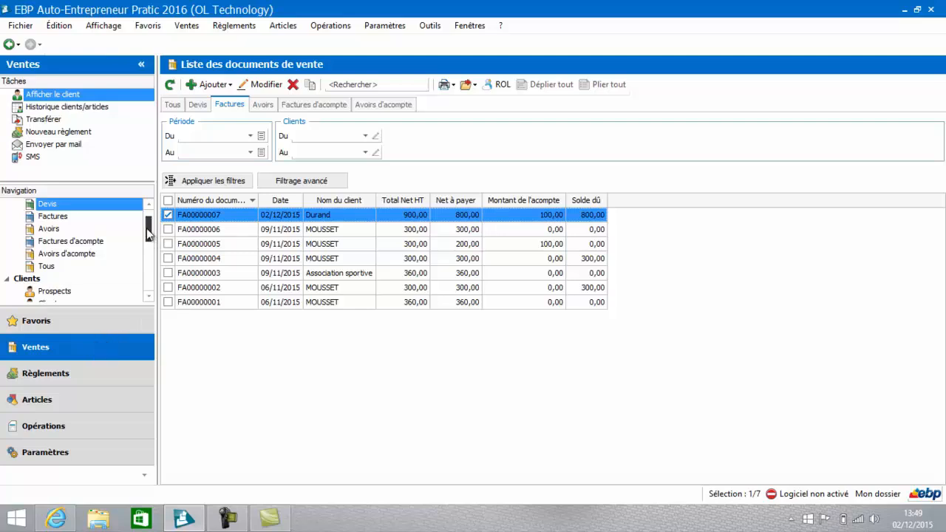
Step: Check the prospects and clients lists for the transferred quote's client, and open and close that quote to check whether it is editable
{"action": "left_click", "coordinate": [60, 291]}
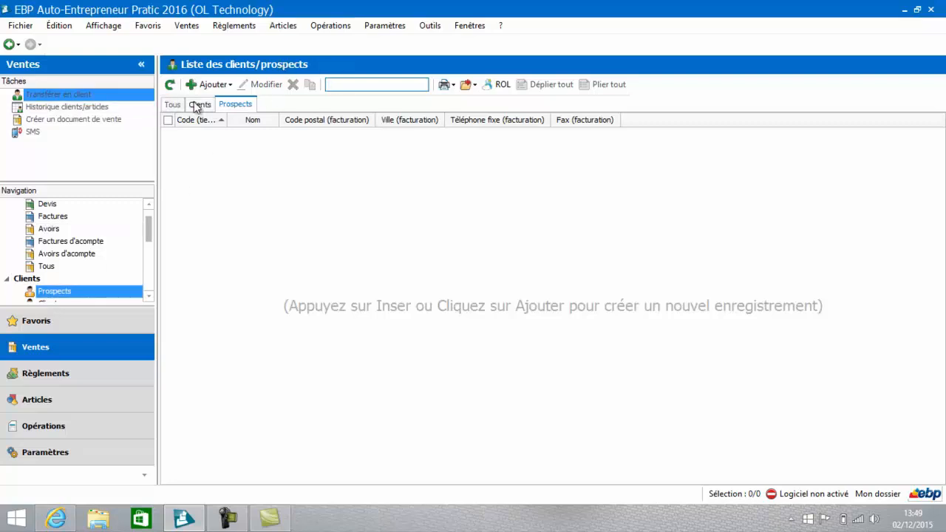
{"action": "left_click", "coordinate": [199, 106]}
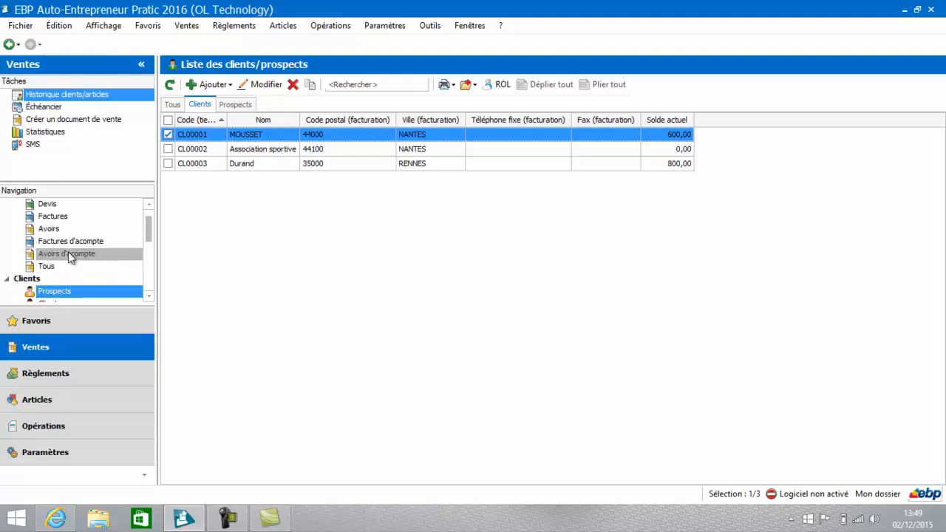
{"action": "left_click", "coordinate": [56, 204]}
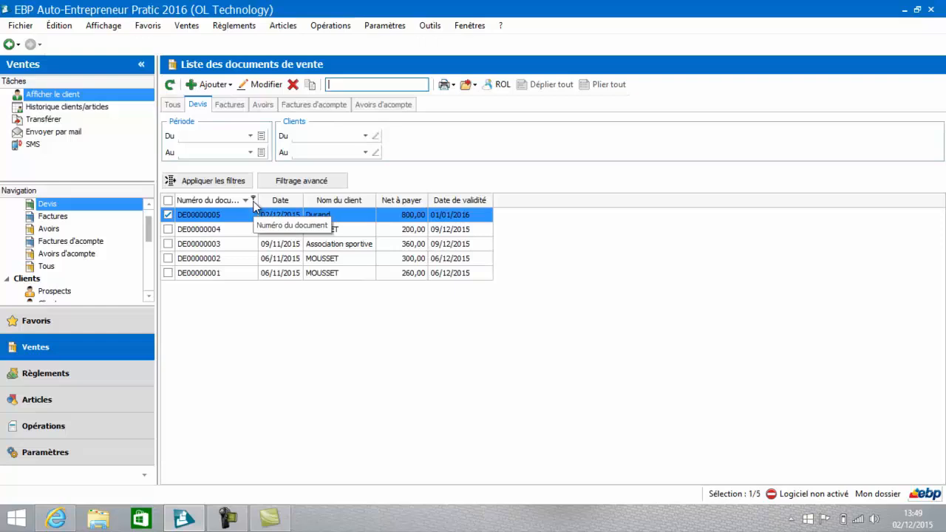
{"action": "right_click", "coordinate": [250, 213]}
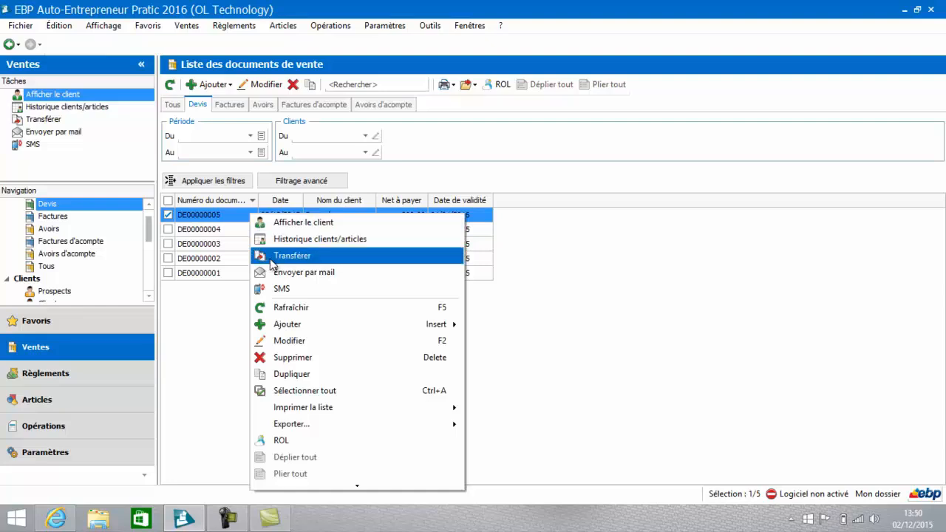
{"action": "left_click", "coordinate": [232, 219]}
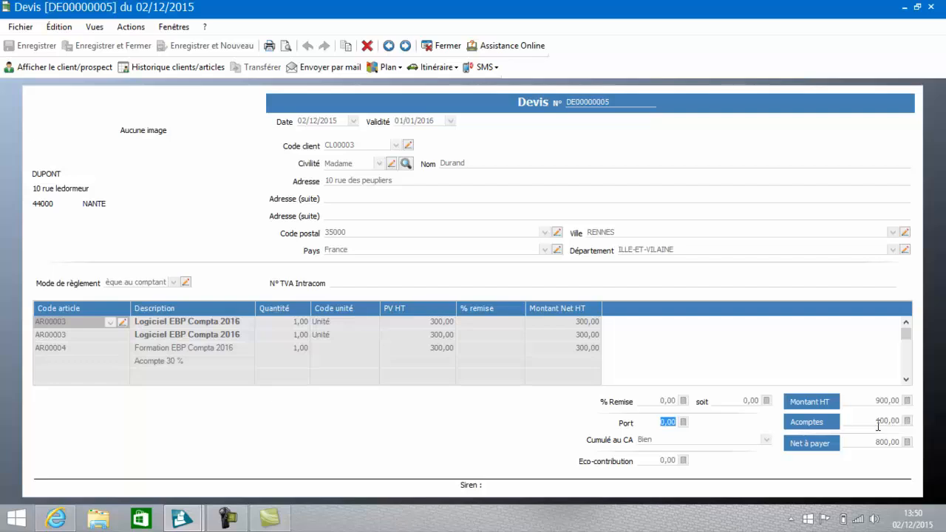
{"action": "left_click", "coordinate": [443, 45]}
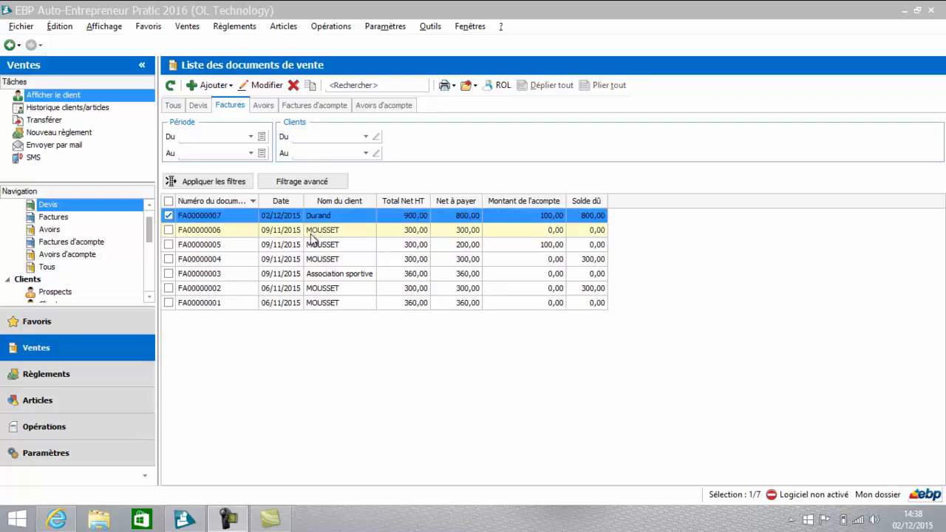
Step: Transfer the 300,00 invoice dated 09/11/2015 that still has a balance due into an Avoir dated 02/12/2015
{"action": "left_click", "coordinate": [312, 259]}
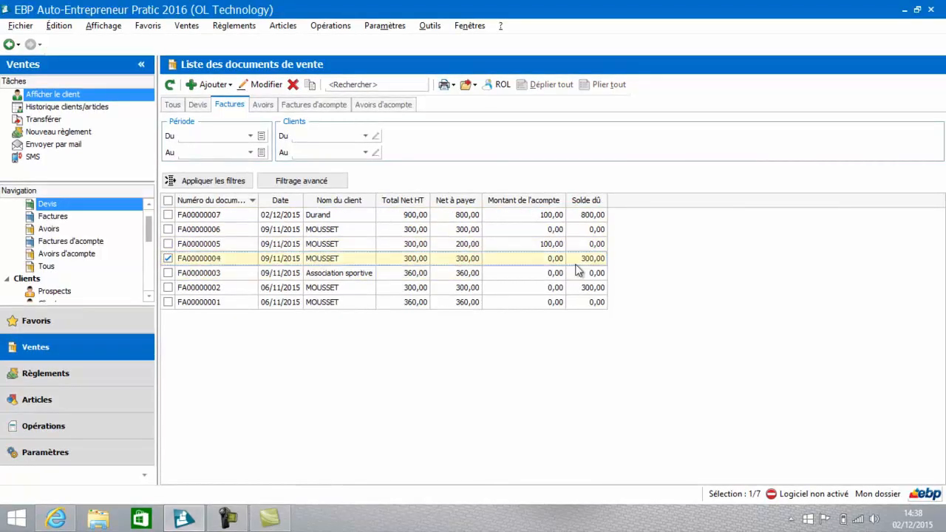
{"action": "right_click", "coordinate": [424, 260]}
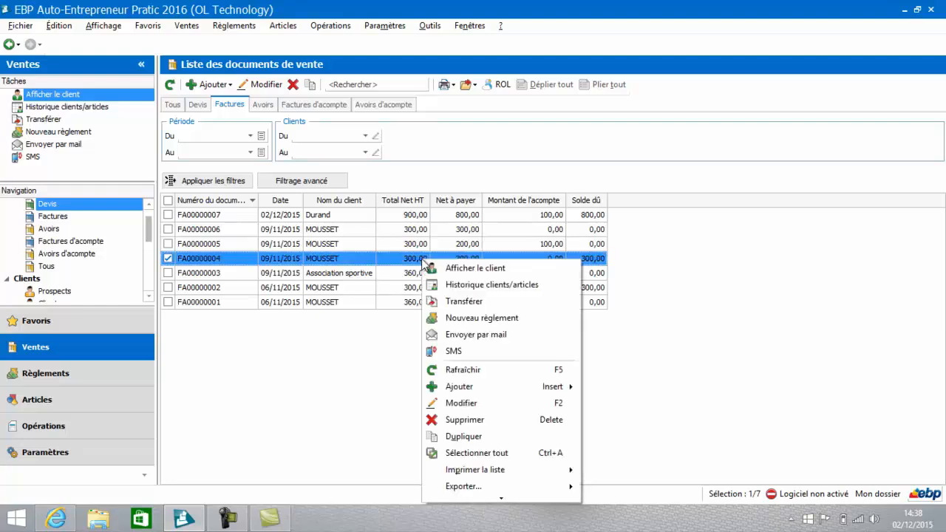
{"action": "left_click", "coordinate": [447, 303]}
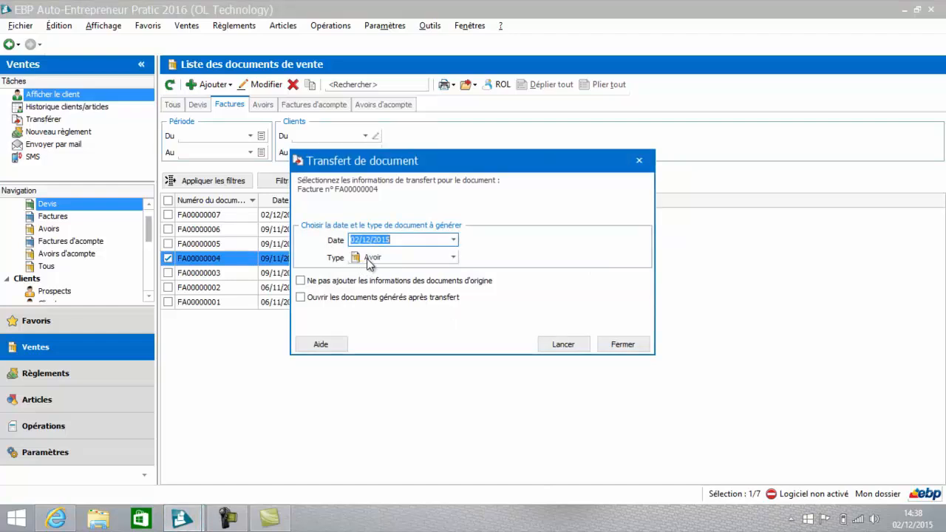
{"action": "left_click", "coordinate": [563, 346]}
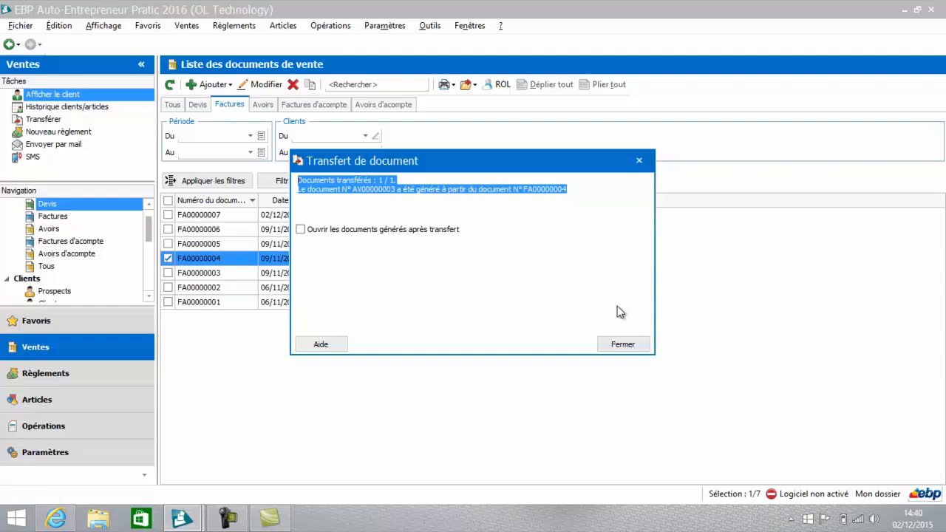
{"action": "left_click", "coordinate": [624, 347]}
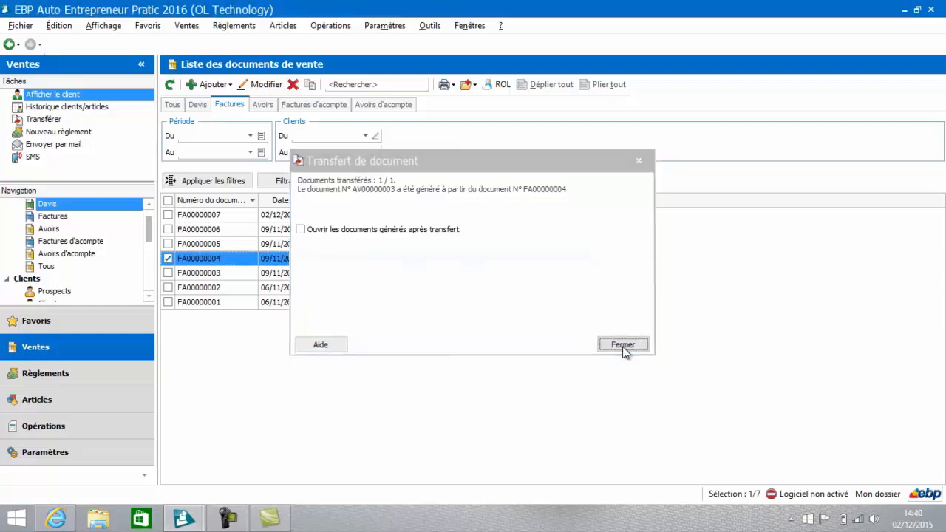
Step: Open the credit note dated 02/12/2015, check its lines and amounts, and close it
{"action": "left_click", "coordinate": [263, 106]}
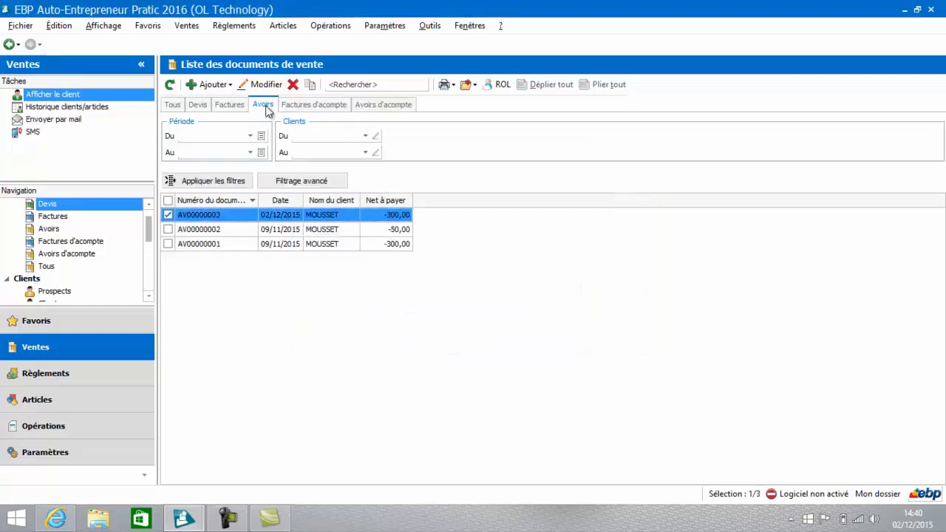
{"action": "double_click", "coordinate": [382, 216]}
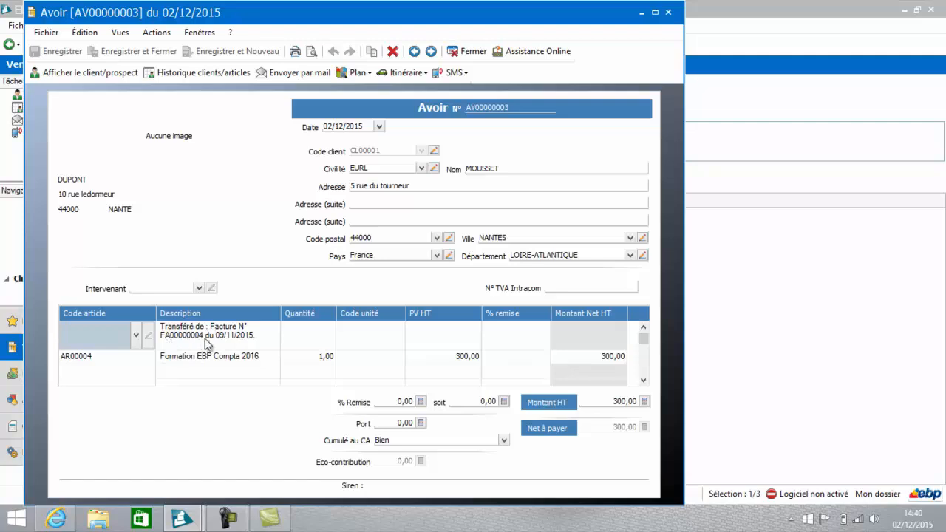
{"action": "left_click", "coordinate": [477, 51]}
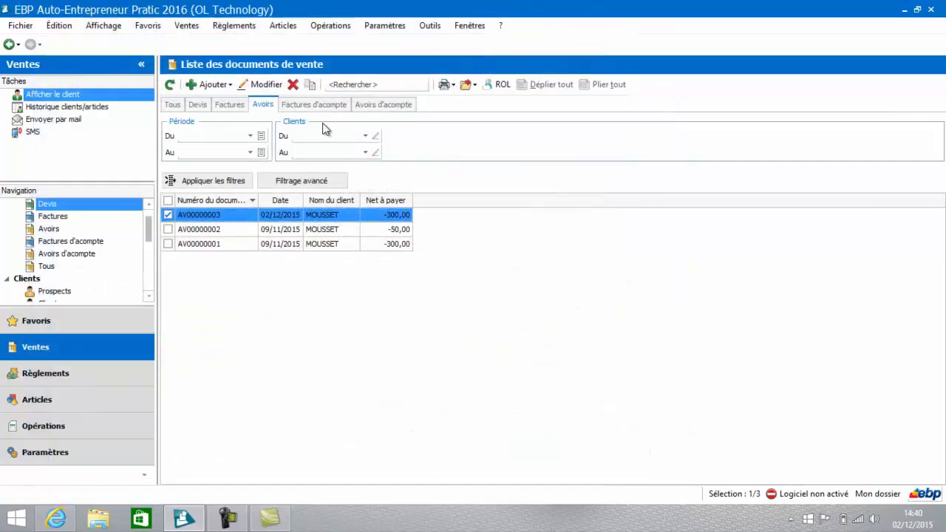
Step: Transfer the 100,00 deposit invoice dated 02/12/2015 into an Avoir d'acompte dated 02/12/2015 and check the deposit credit notes list
{"action": "left_click", "coordinate": [314, 108]}
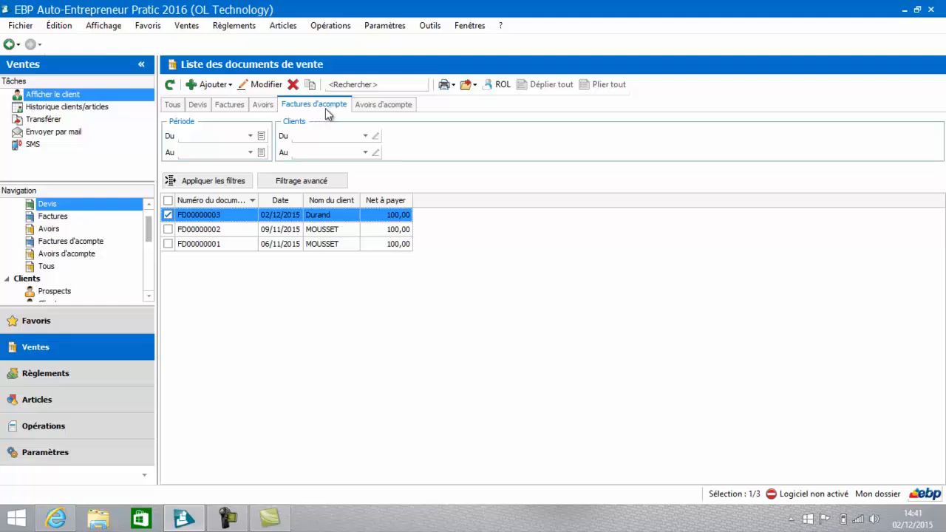
{"action": "right_click", "coordinate": [312, 214]}
{"action": "left_click", "coordinate": [330, 258]}
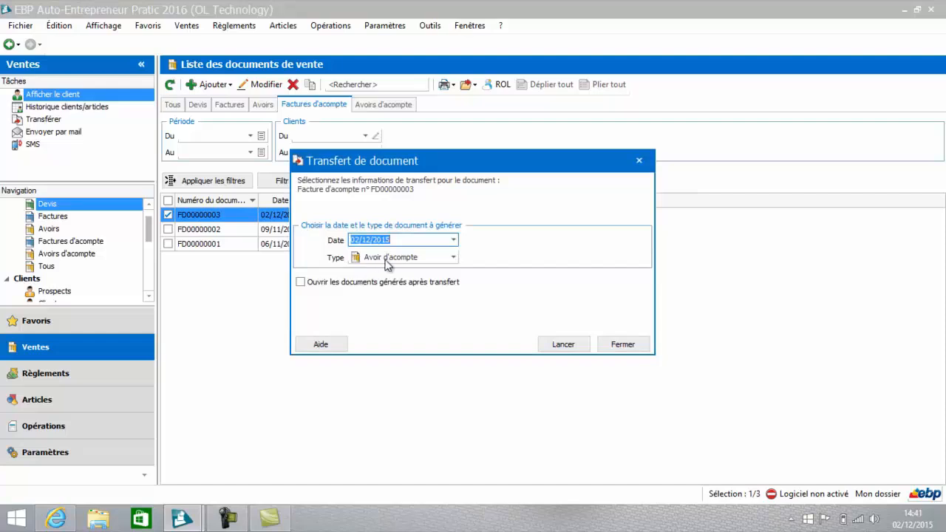
{"action": "left_click", "coordinate": [562, 344]}
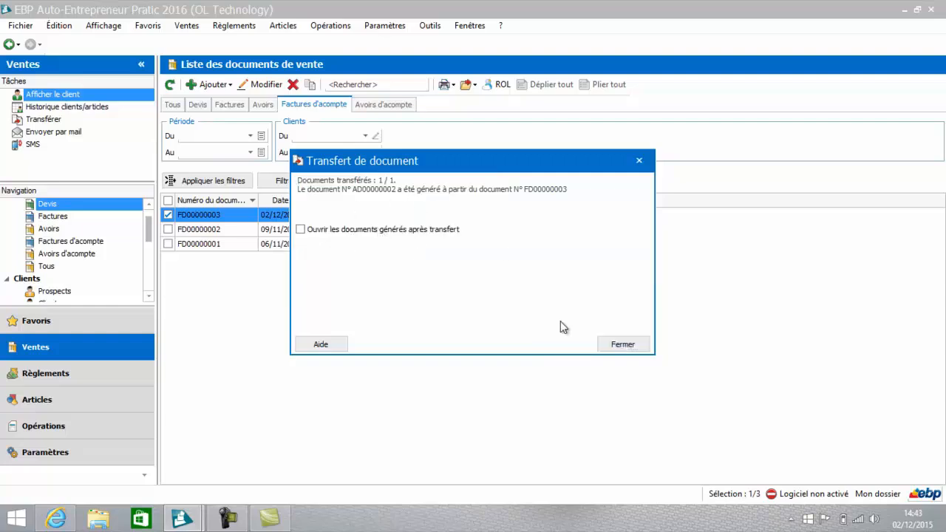
{"action": "left_click", "coordinate": [621, 345]}
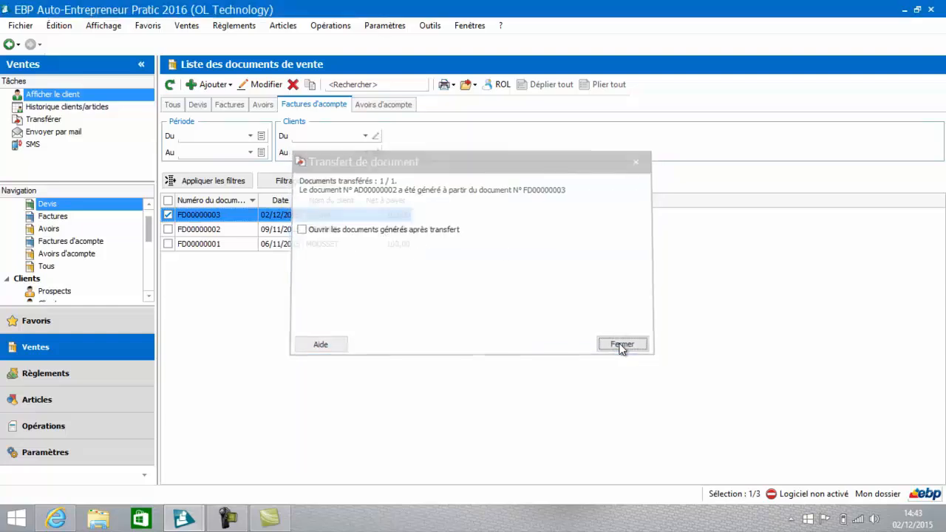
{"action": "left_click", "coordinate": [382, 106]}
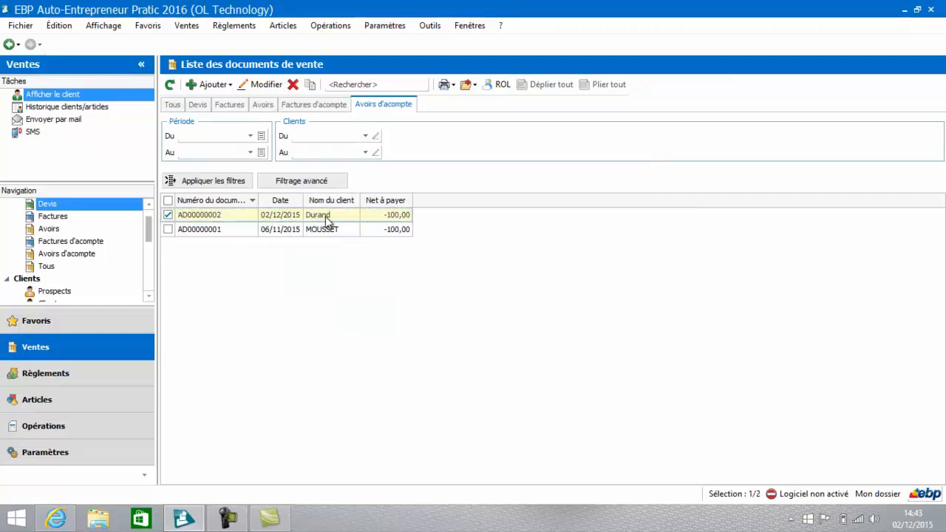
Step: Create a new Avoir dated 02/12/2015 for the preselected EURL client with article AR00004, Formation EBP Compta
{"action": "left_click", "coordinate": [265, 106]}
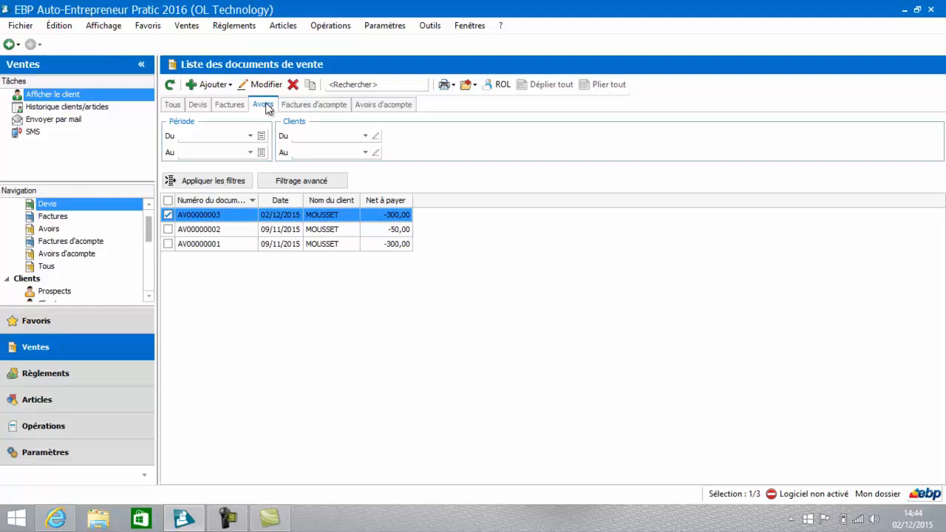
{"action": "left_click", "coordinate": [220, 86]}
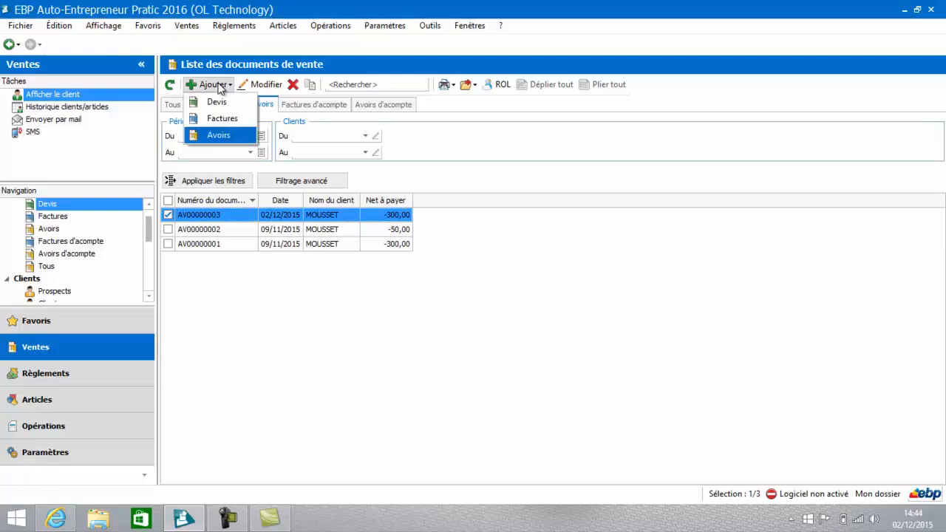
{"action": "left_click", "coordinate": [212, 139]}
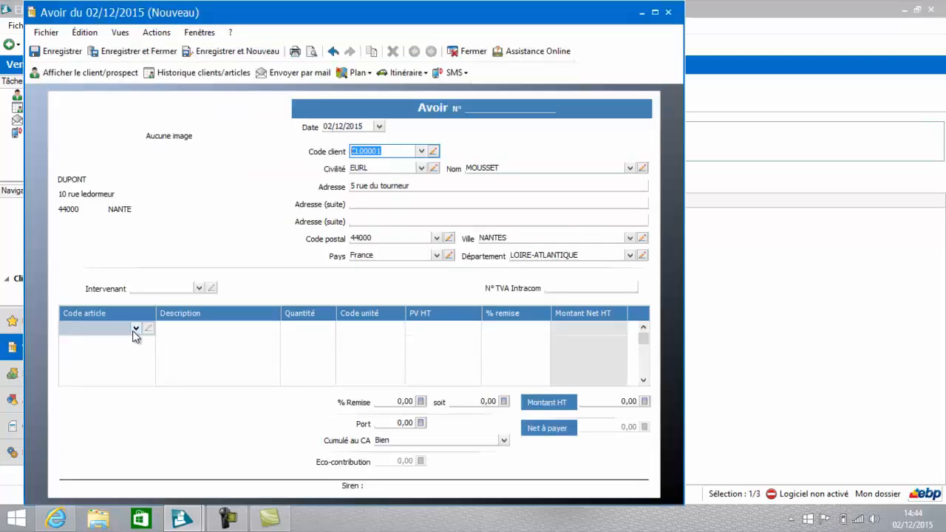
{"action": "left_click", "coordinate": [136, 328]}
{"action": "left_click", "coordinate": [136, 328]}
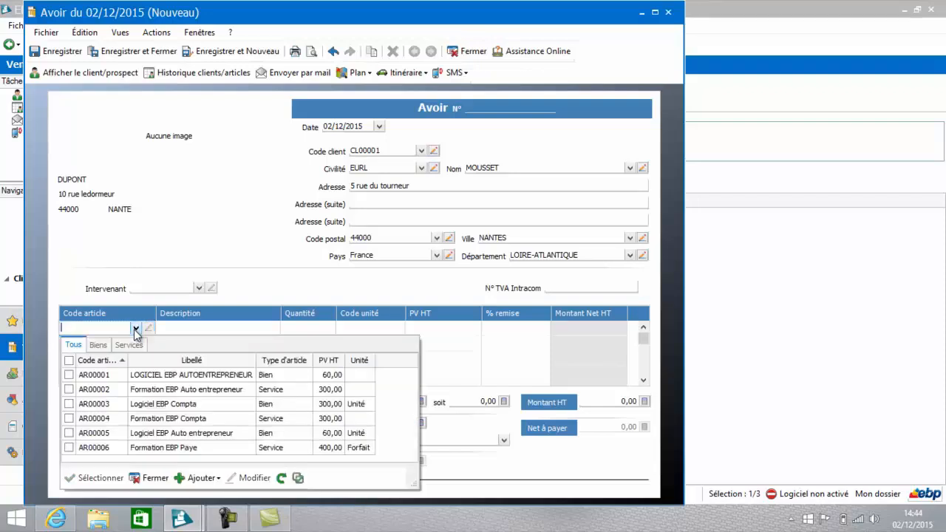
{"action": "double_click", "coordinate": [122, 419]}
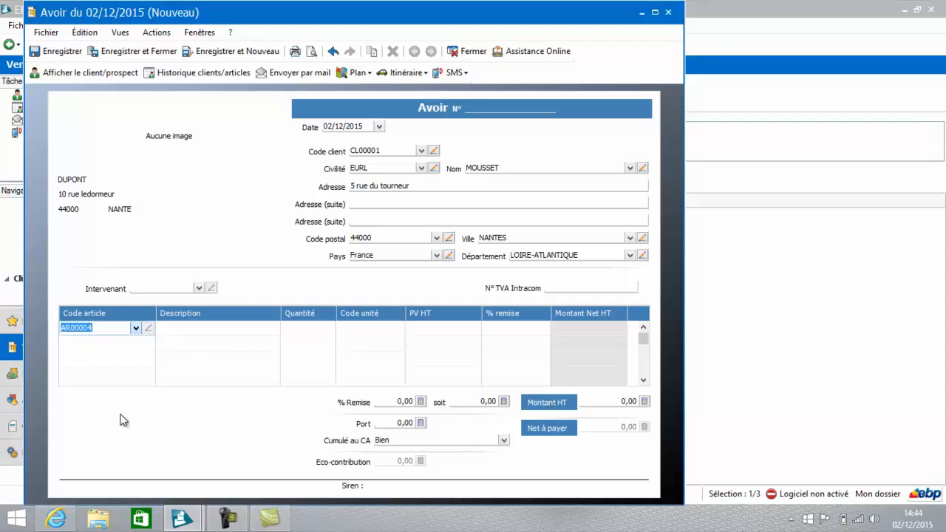
{"action": "left_click", "coordinate": [260, 328]}
{"action": "left_click", "coordinate": [305, 382]}
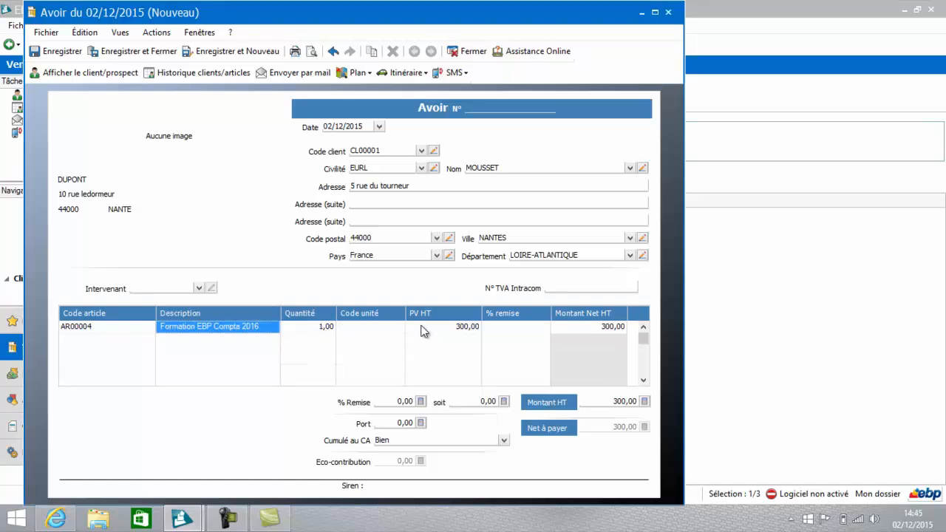
Step: Set the quantity of the credit note's training line to 0,5, then save and close the credit note
{"action": "left_click", "coordinate": [323, 327]}
{"action": "left_click", "coordinate": [323, 327]}
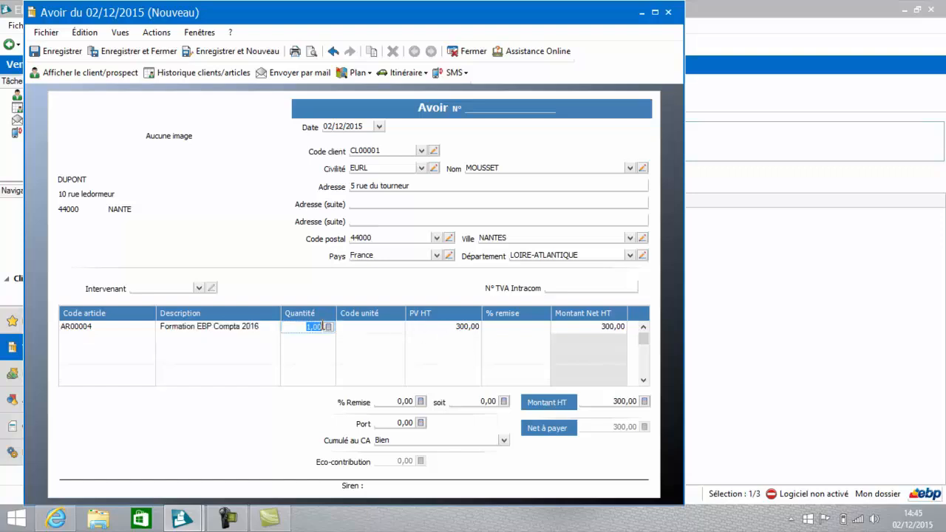
{"action": "type", "text": "0,5"}
{"action": "key", "text": "Tab"}
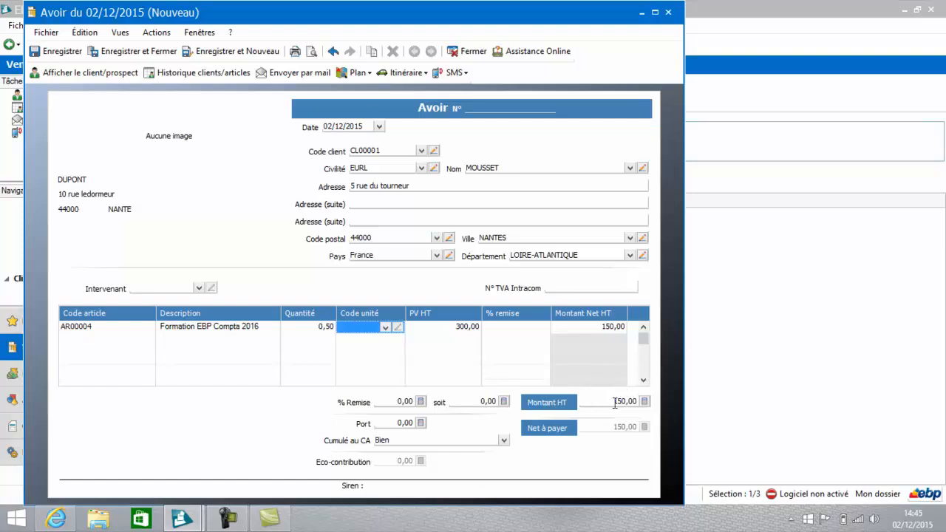
{"action": "left_click", "coordinate": [156, 51]}
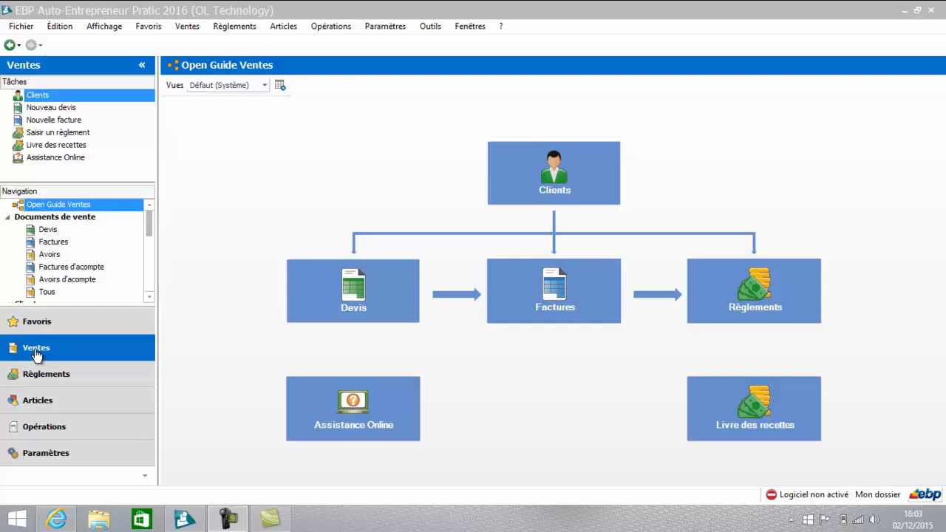
Step: Record a new payment for the 900,00 invoice dated 02/12/2015, with Credit agricole as the bank, and save and close it
{"action": "left_click", "coordinate": [50, 242]}
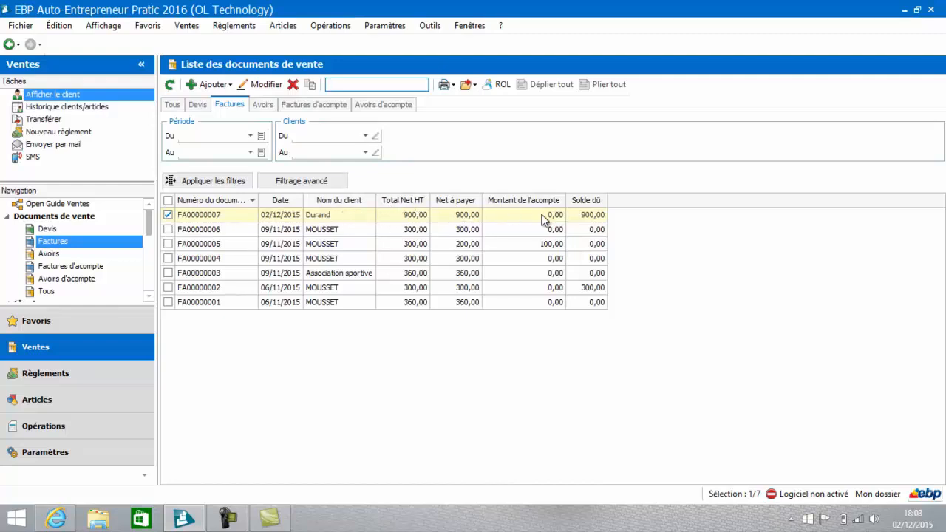
{"action": "right_click", "coordinate": [382, 217]}
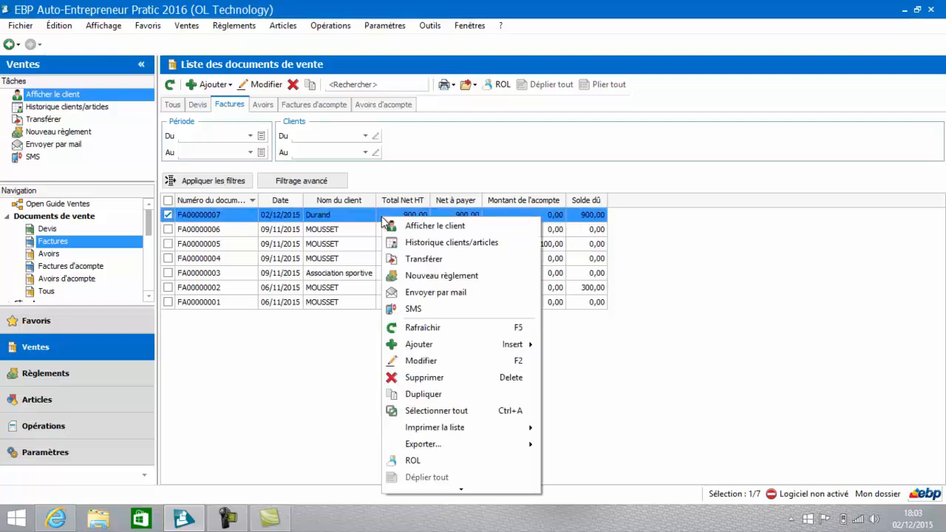
{"action": "left_click", "coordinate": [417, 278]}
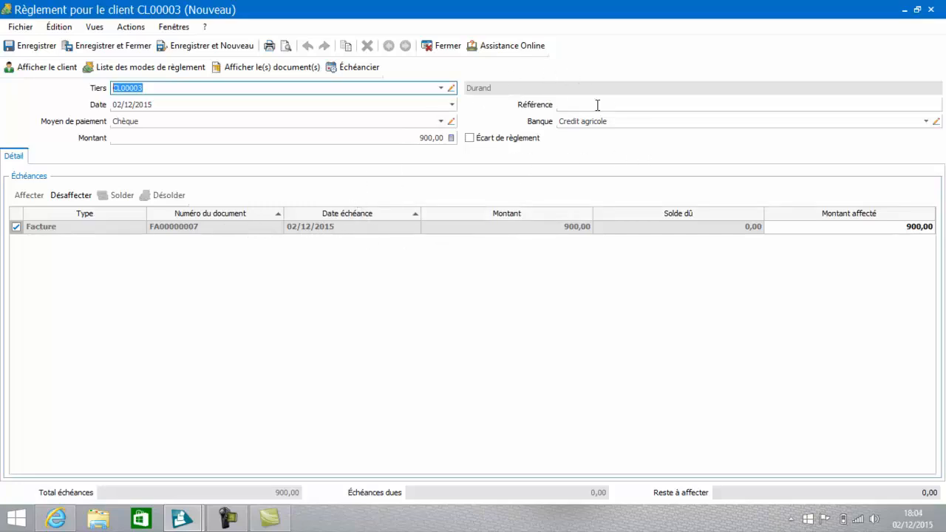
{"action": "left_click", "coordinate": [924, 123]}
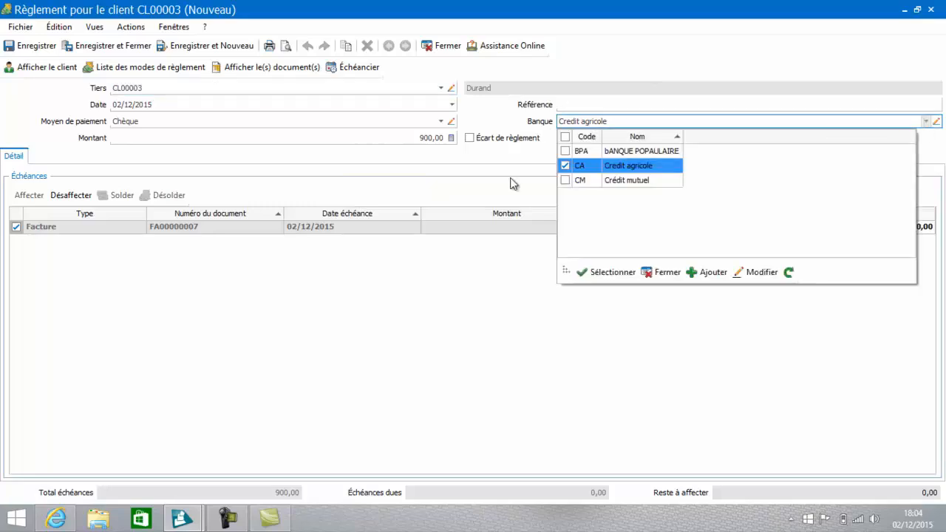
{"action": "double_click", "coordinate": [589, 165]}
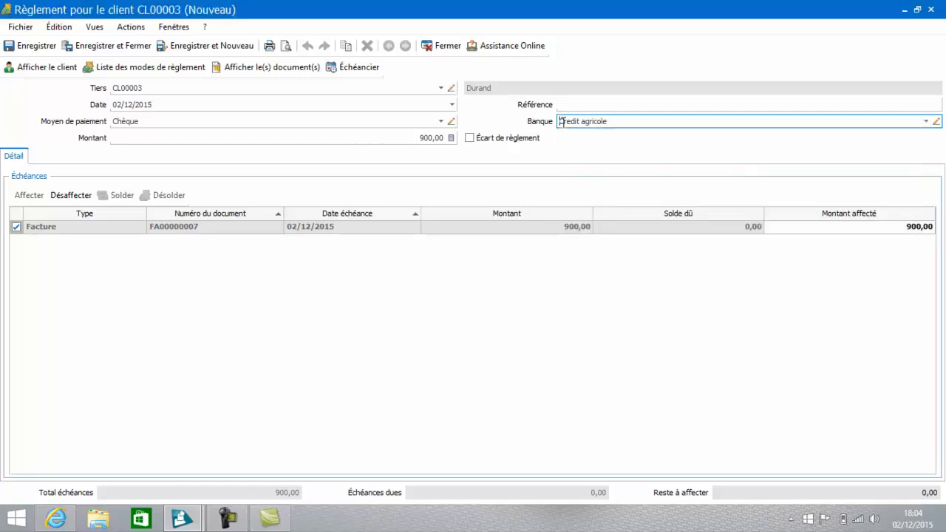
{"action": "left_click", "coordinate": [105, 46]}
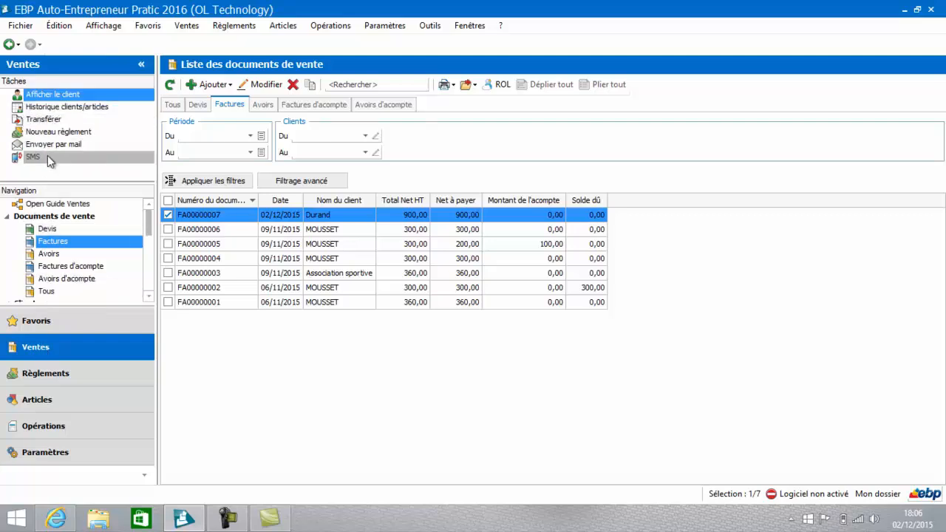
Step: Add a new payment from the list of client payments and choose the client with postal code 44000 as Tiers
{"action": "left_click", "coordinate": [32, 375]}
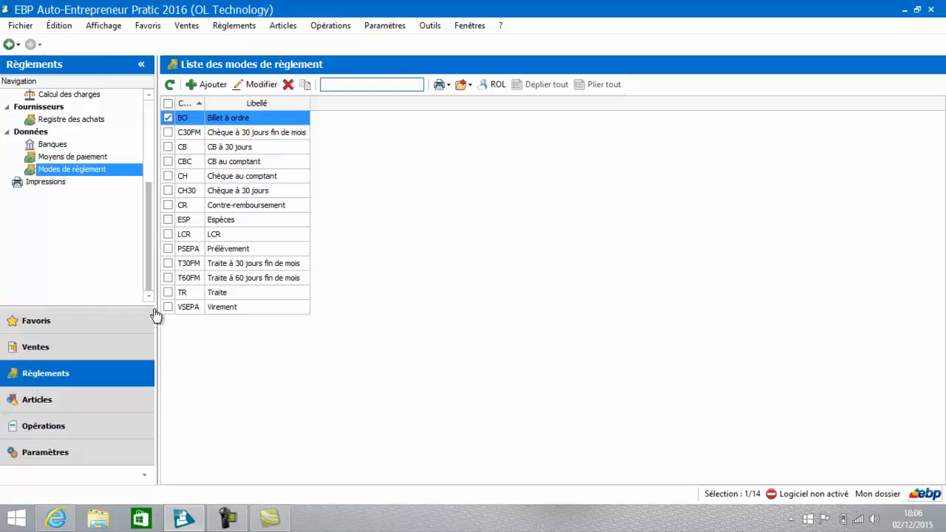
{"action": "left_click_drag", "start_coordinate": [149, 266], "coordinate": [145, 194]}
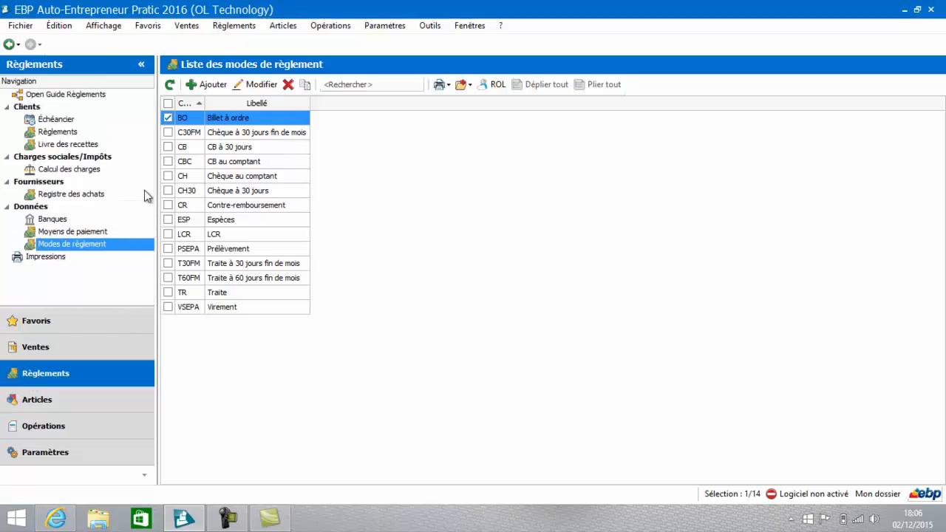
{"action": "left_click", "coordinate": [74, 136]}
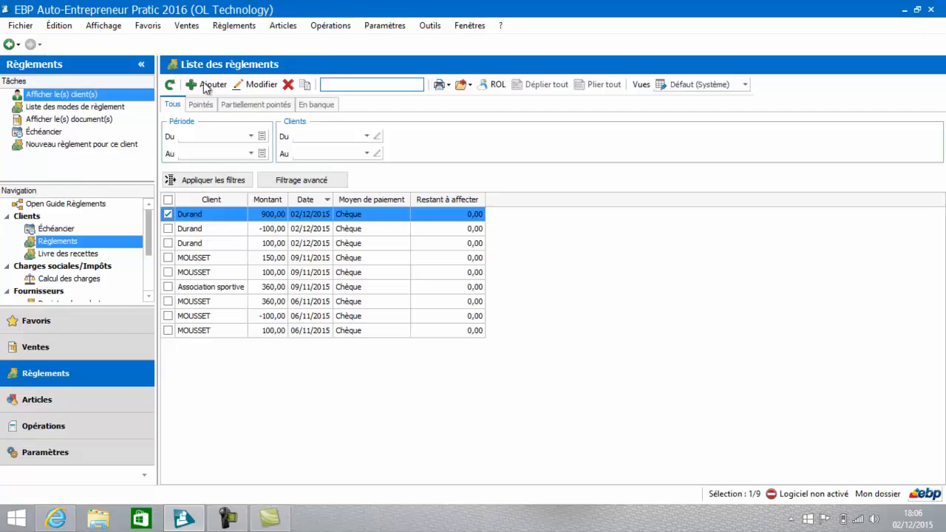
{"action": "left_click", "coordinate": [204, 84]}
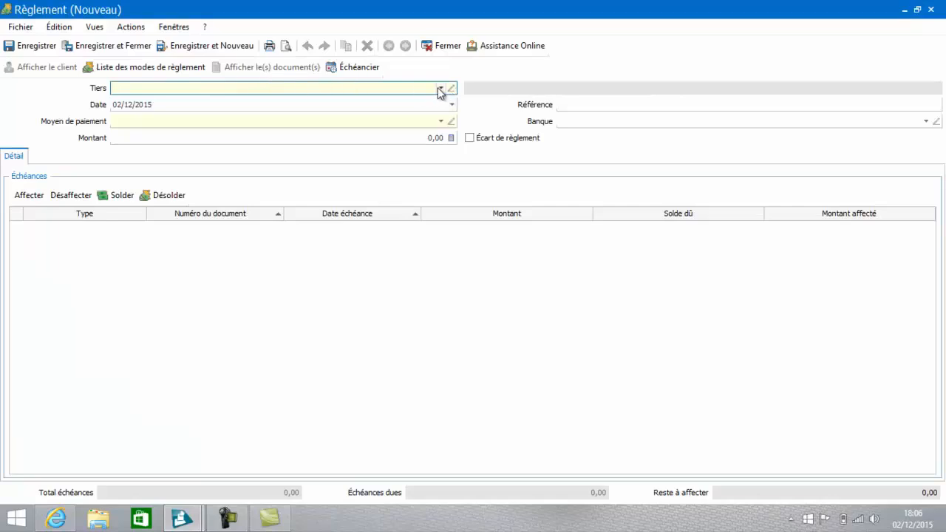
{"action": "left_click", "coordinate": [440, 89]}
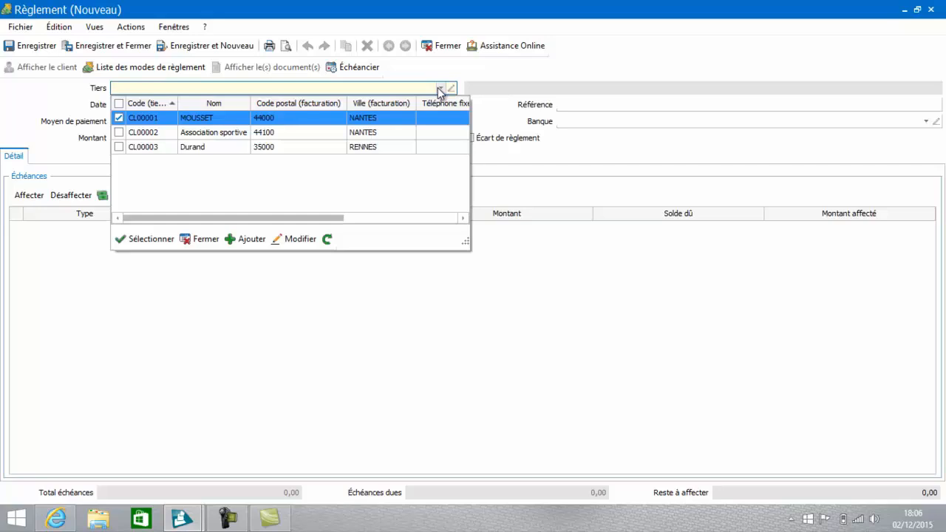
{"action": "left_click", "coordinate": [296, 123]}
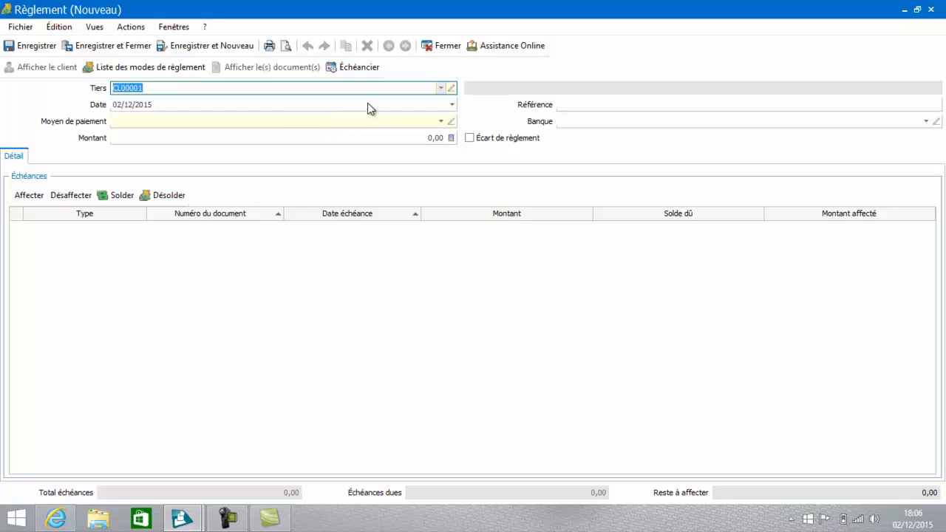
{"action": "key", "text": "Tab"}
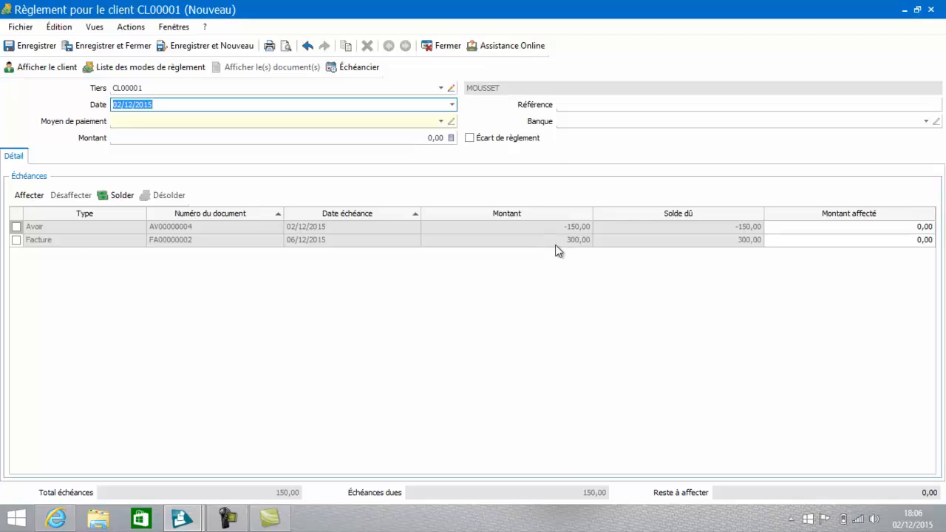
Step: Set the payment amount to 150 and allocate it to both the Avoir of -150,00 and the Facture of 300,00
{"action": "left_click", "coordinate": [414, 136]}
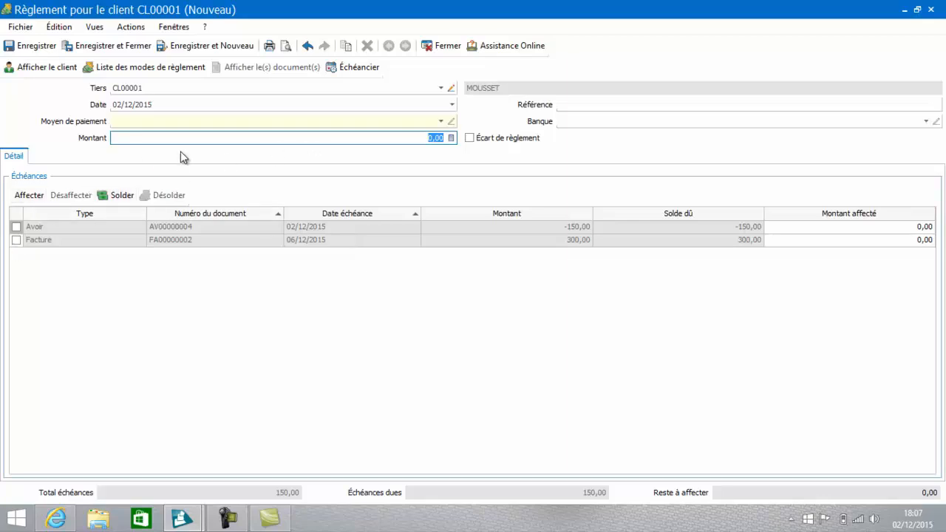
{"action": "key", "text": "BackSpace"}
{"action": "type", "text": "150"}
{"action": "key", "text": "Tab"}
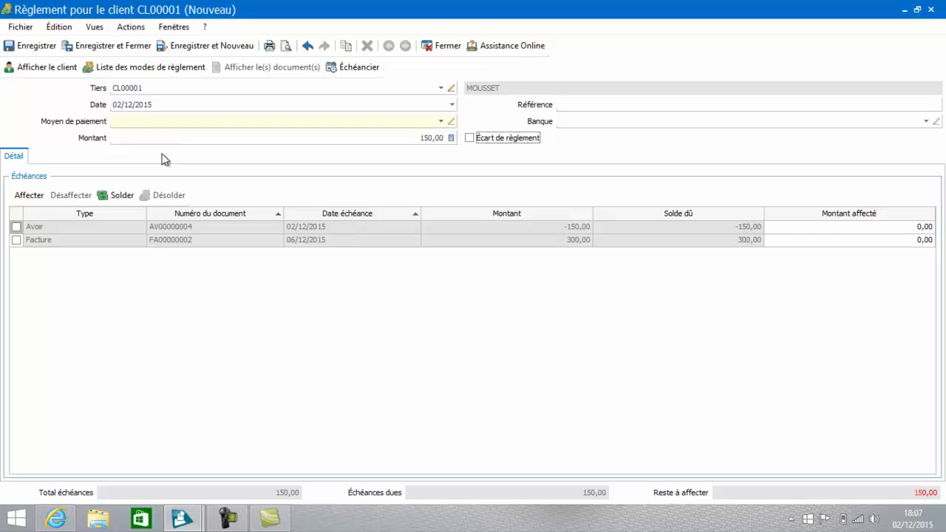
{"action": "left_click", "coordinate": [16, 228]}
{"action": "left_click", "coordinate": [16, 241]}
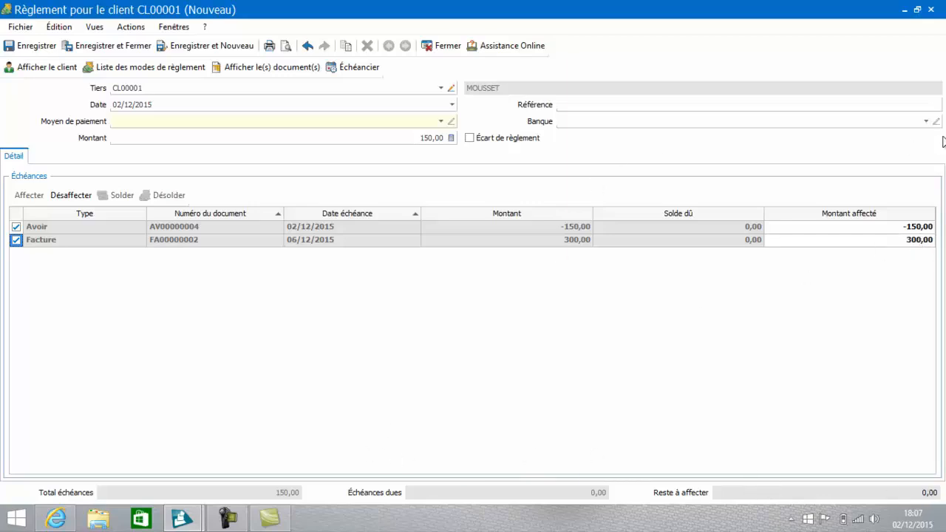
Step: Set the payment means to Chèque and the bank to Credit agricole, then save and close the payment
{"action": "left_click", "coordinate": [926, 122]}
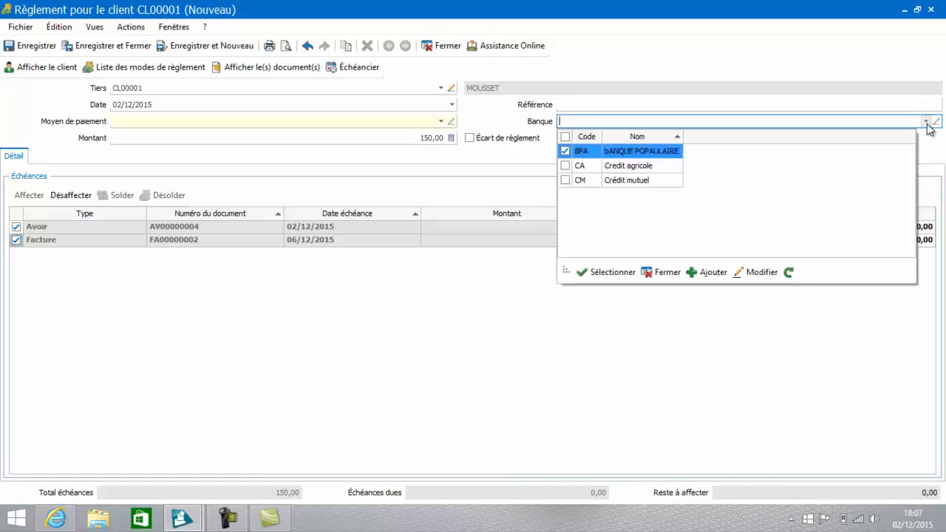
{"action": "left_click", "coordinate": [643, 170]}
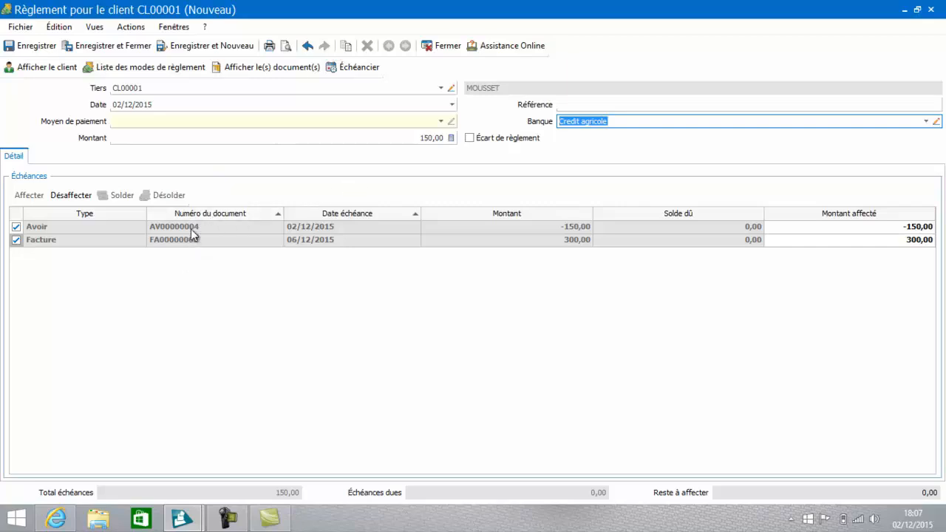
{"action": "left_click", "coordinate": [134, 47]}
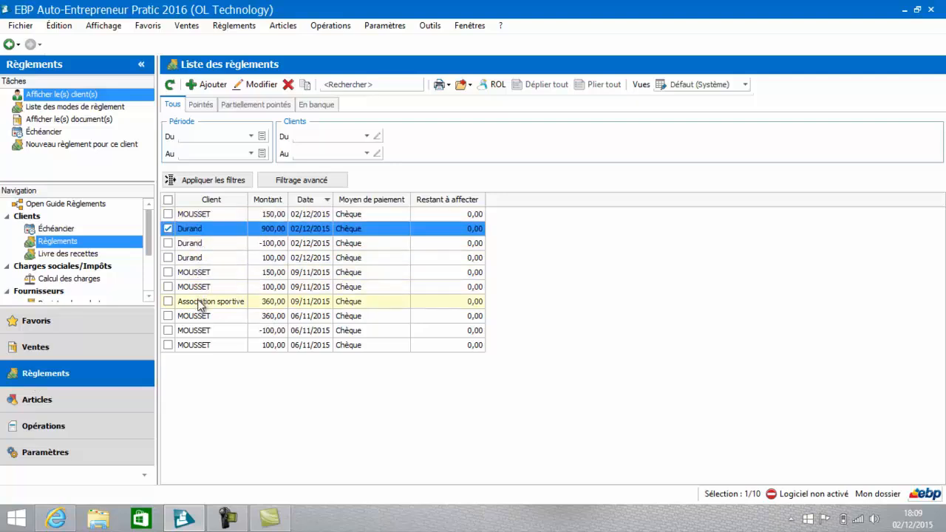
Step: Return to the sales section to view the Factures list
{"action": "left_click", "coordinate": [84, 352]}
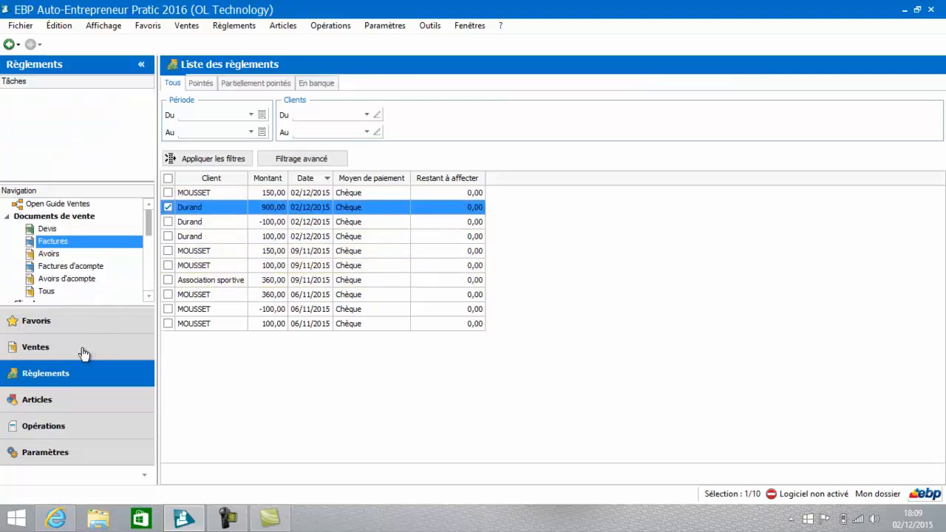
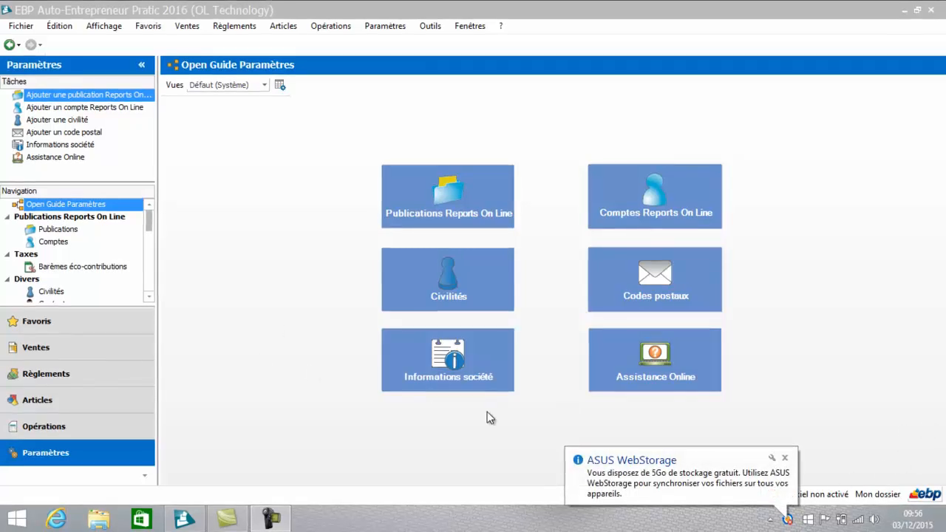
Step: Open the quote dated 02/12/2015 from the Devis list in the sales section and display its print preview
{"action": "left_click", "coordinate": [111, 359]}
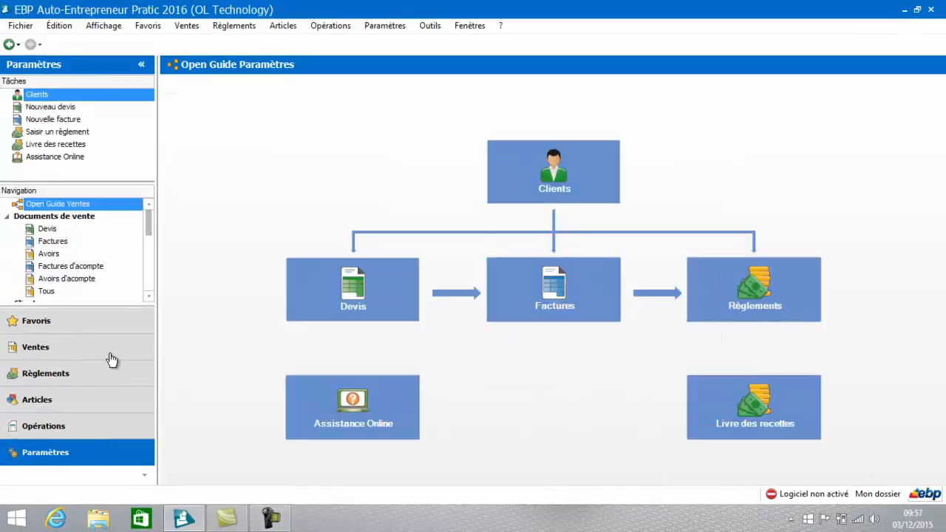
{"action": "left_click", "coordinate": [53, 230]}
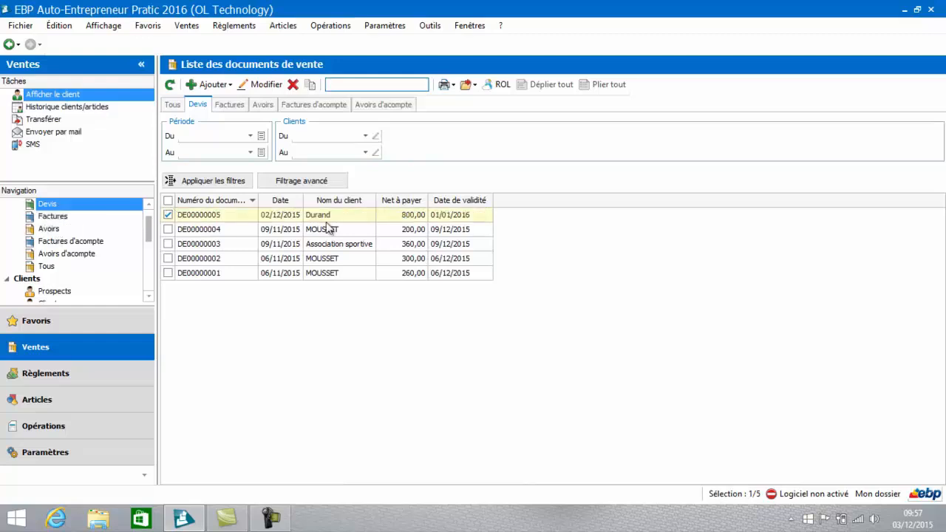
{"action": "left_click", "coordinate": [331, 215]}
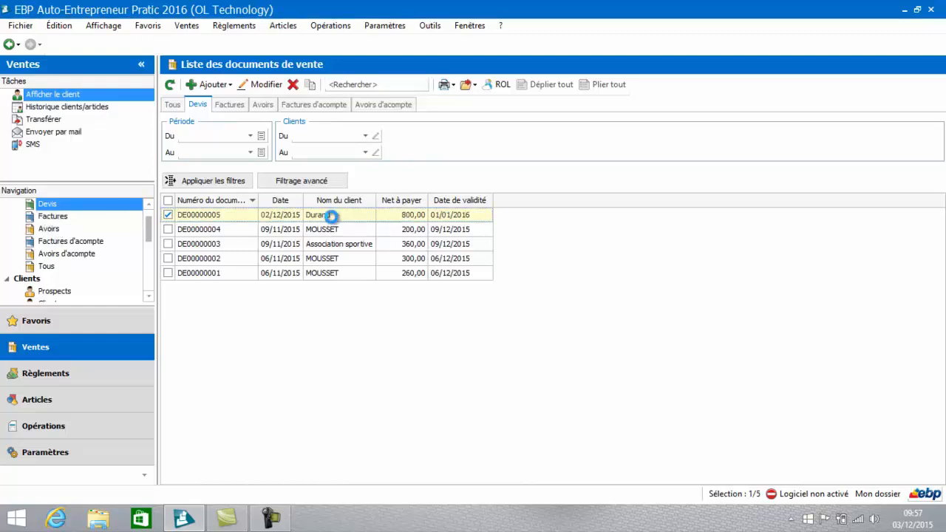
{"action": "double_click", "coordinate": [331, 215]}
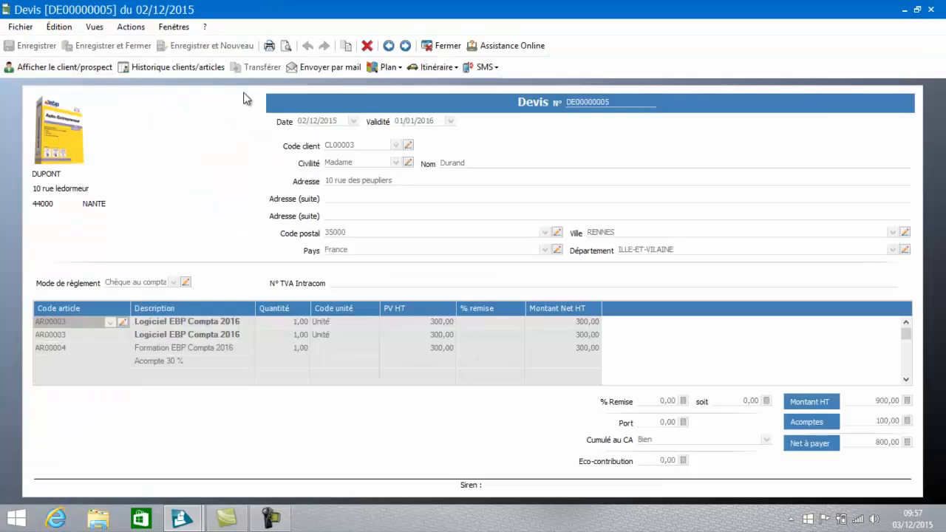
{"action": "left_click", "coordinate": [287, 48]}
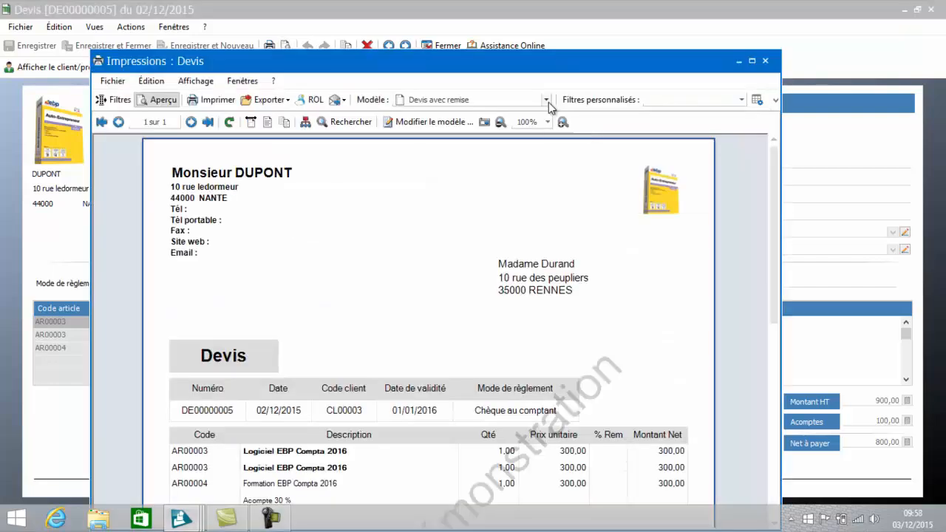
Step: Apply the Devis couleur print model to the quote preview and start modifying that model
{"action": "left_click", "coordinate": [547, 100]}
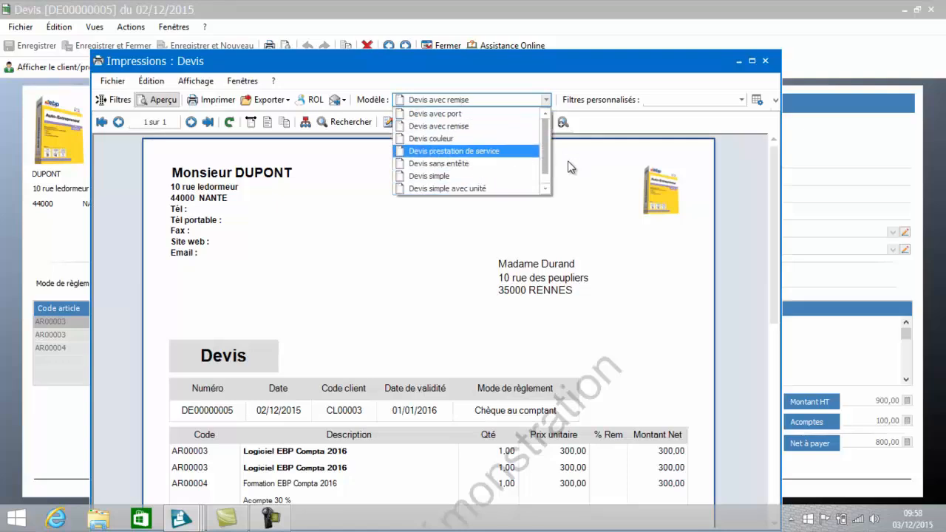
{"action": "mouse_move", "coordinate": [547, 150]}
{"action": "left_mouse_down"}
{"action": "mouse_move", "coordinate": [545, 177]}
{"action": "mouse_move", "coordinate": [543, 139]}
{"action": "left_mouse_up"}
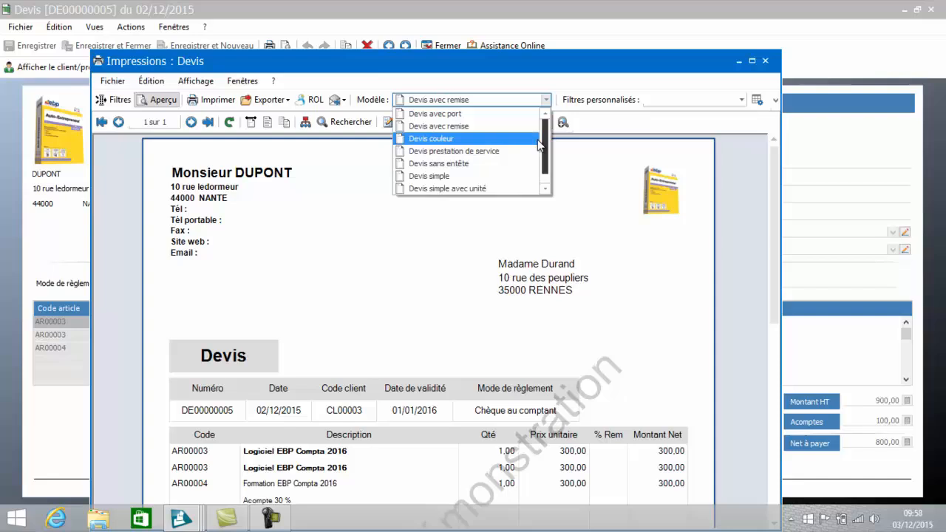
{"action": "left_click", "coordinate": [482, 139]}
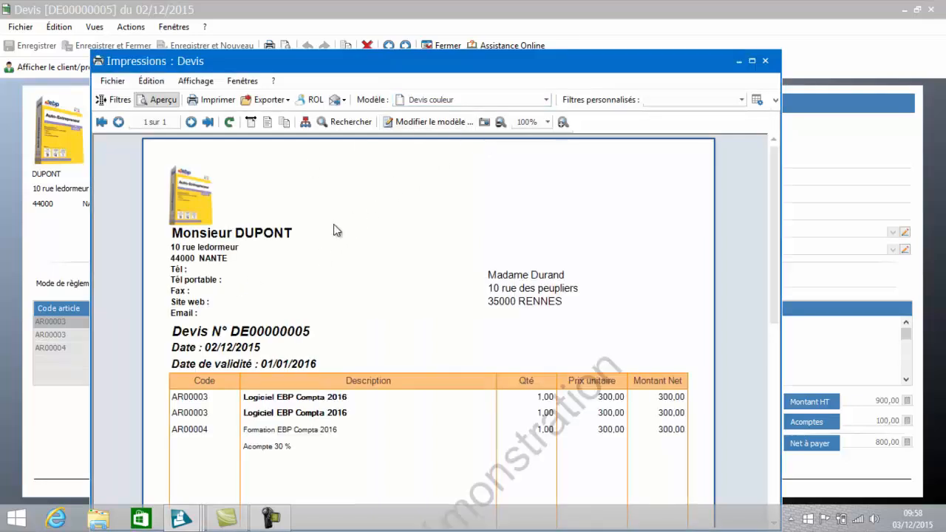
{"action": "left_click", "coordinate": [439, 123]}
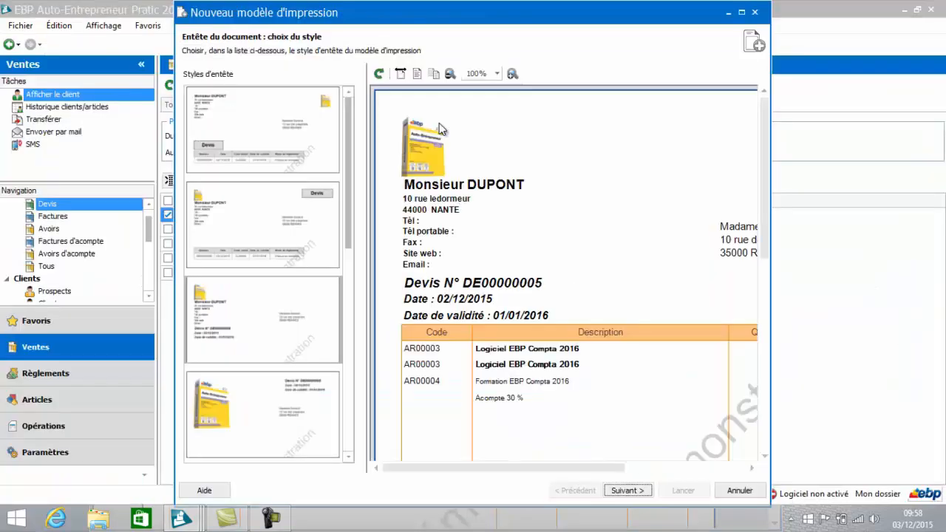
Step: Choose the header style with the framed Devis block below the logo in the maximized wizard and continue to the header data
{"action": "left_click", "coordinate": [742, 11]}
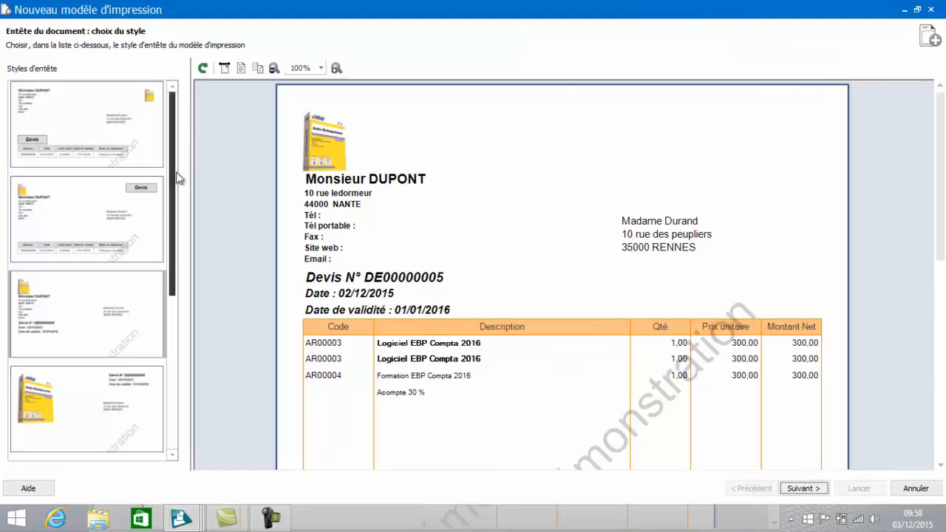
{"action": "left_click_drag", "start_coordinate": [173, 173], "coordinate": [179, 231]}
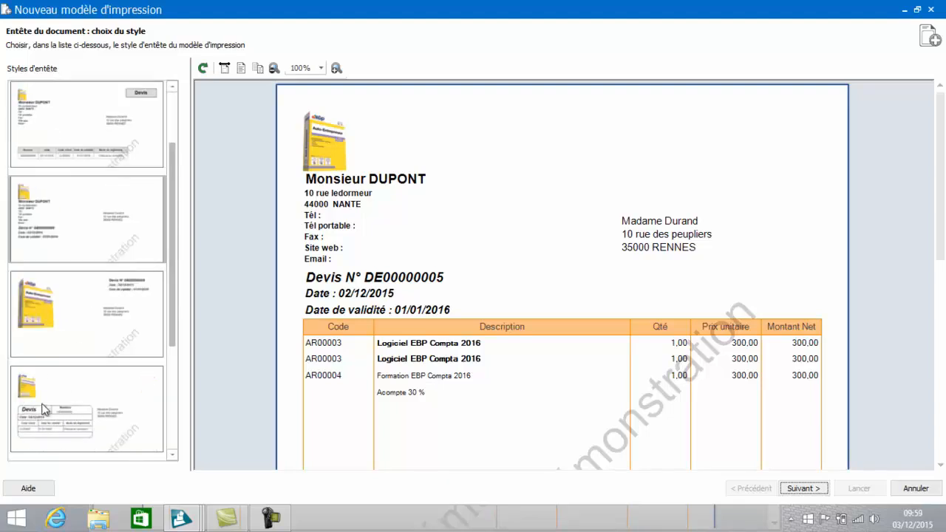
{"action": "left_click", "coordinate": [64, 410]}
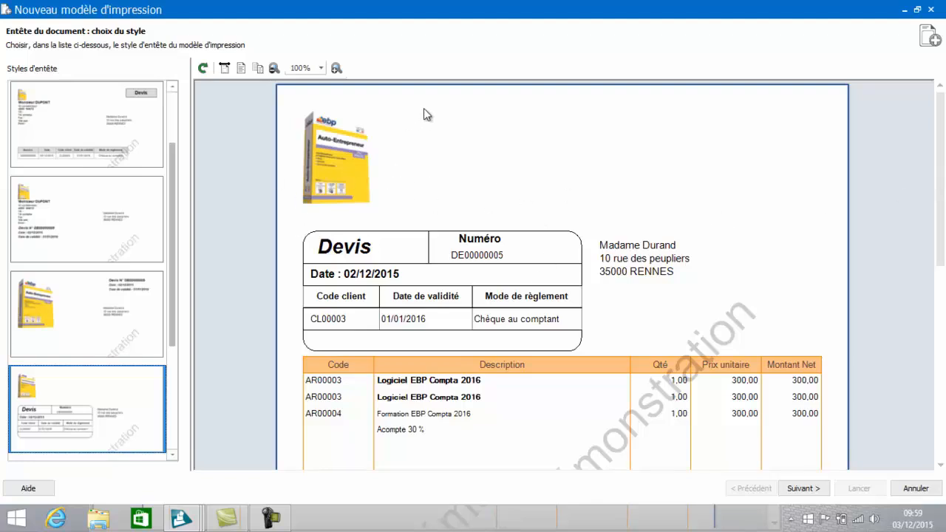
{"action": "left_click", "coordinate": [801, 489]}
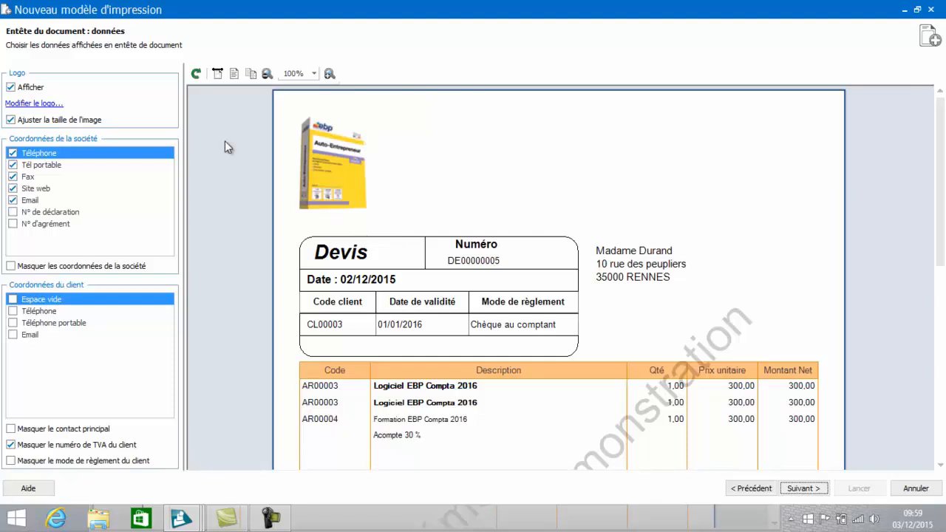
Step: View the company logo settings without changing them, and try the option Masquer les coordonnées de la société
{"action": "left_click", "coordinate": [29, 105]}
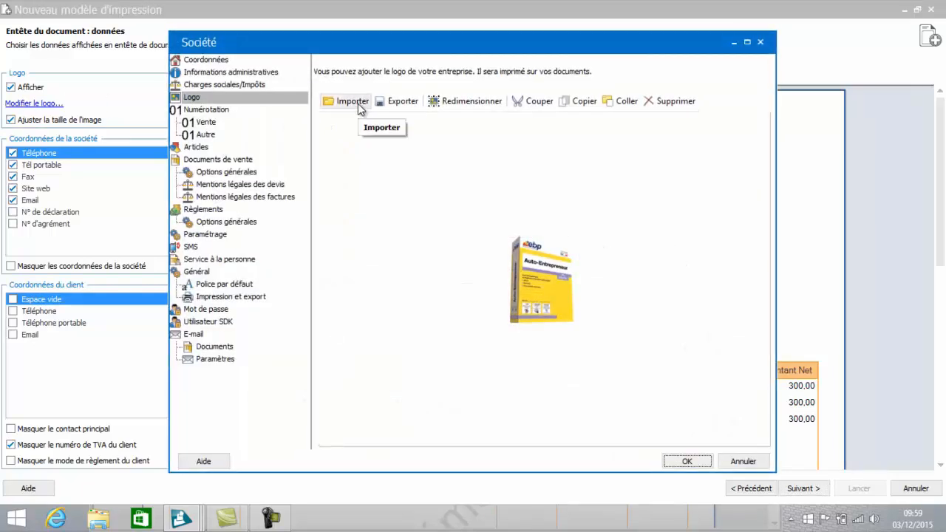
{"action": "left_click", "coordinate": [759, 458]}
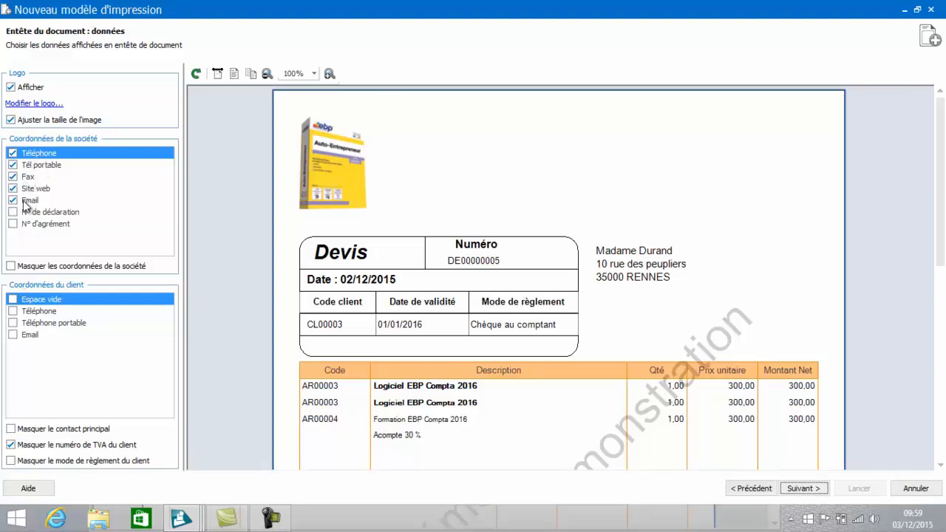
{"action": "left_click", "coordinate": [10, 267]}
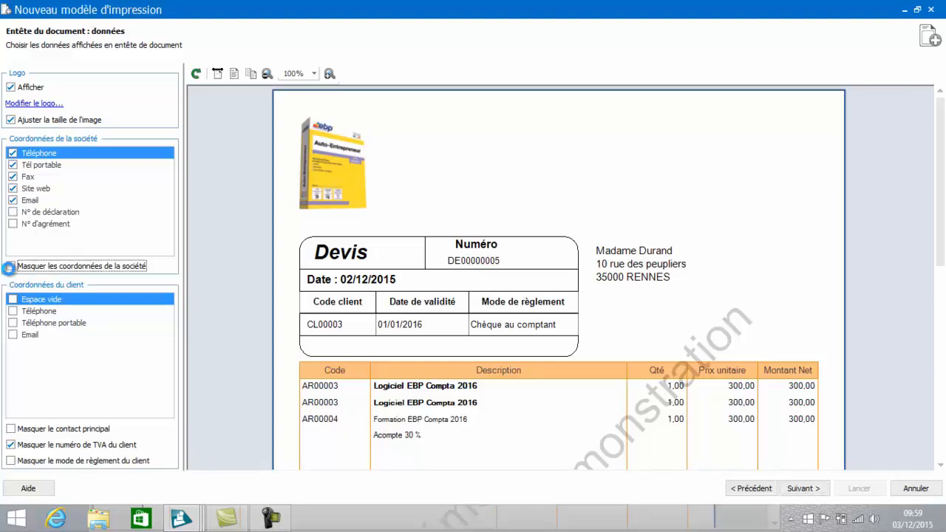
{"action": "left_click", "coordinate": [10, 267]}
{"action": "left_click", "coordinate": [11, 267]}
Step: Add the Unité (Code) column to the document body and place it directly after Quantité
{"action": "left_click", "coordinate": [811, 491]}
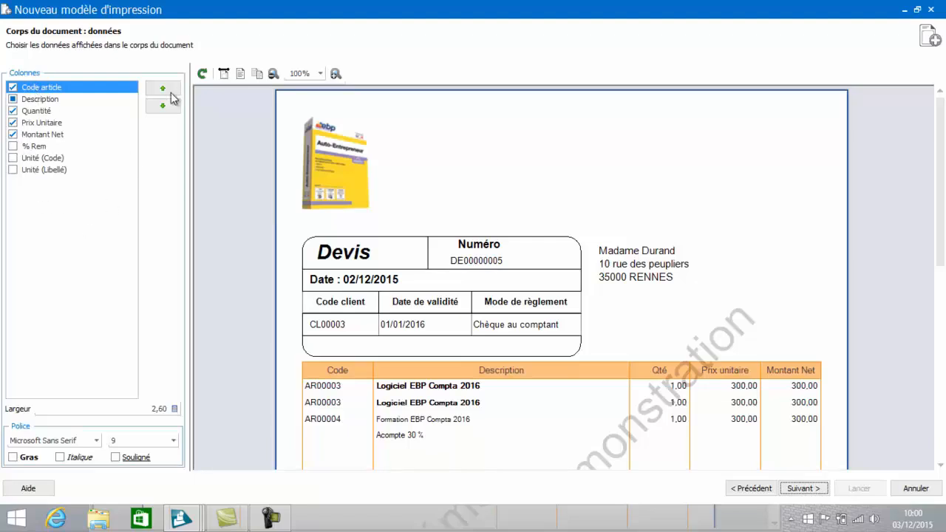
{"action": "left_click", "coordinate": [15, 160]}
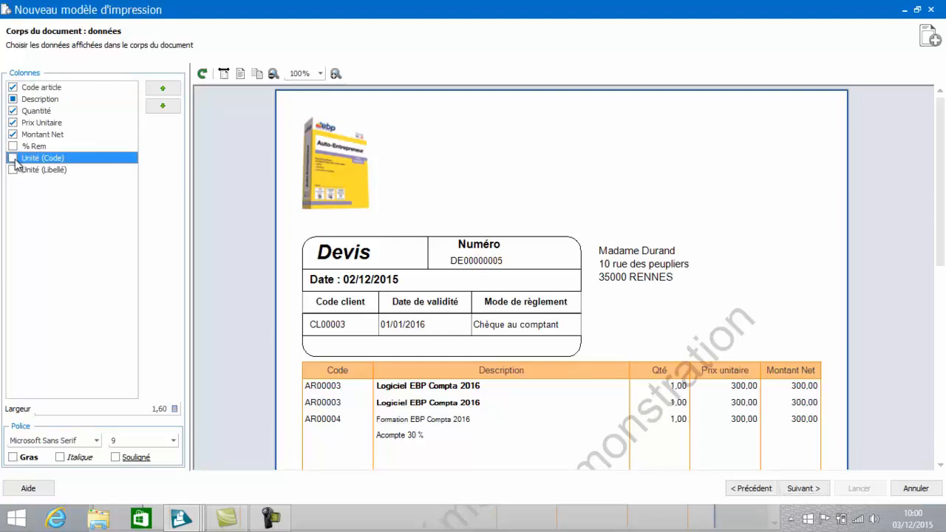
{"action": "left_click", "coordinate": [13, 159]}
{"action": "left_click", "coordinate": [13, 159]}
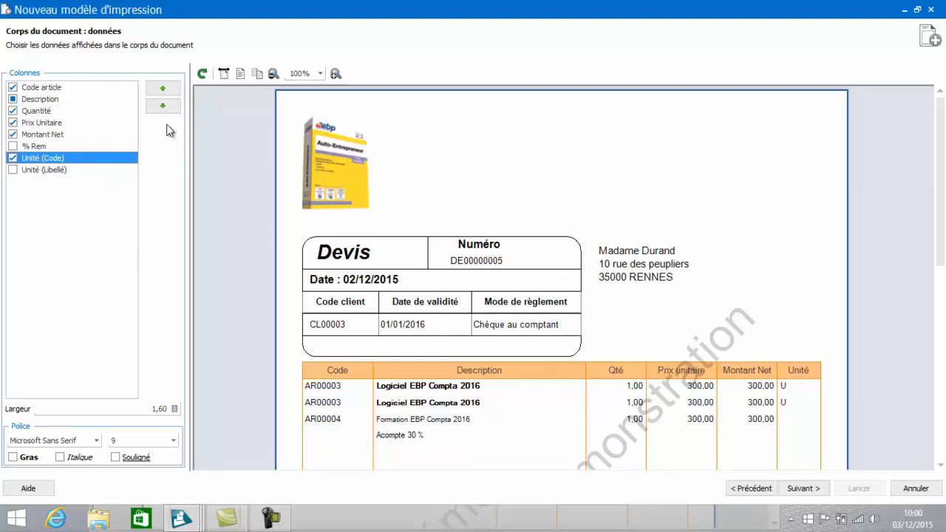
{"action": "left_click", "coordinate": [163, 88]}
{"action": "left_click", "coordinate": [162, 88]}
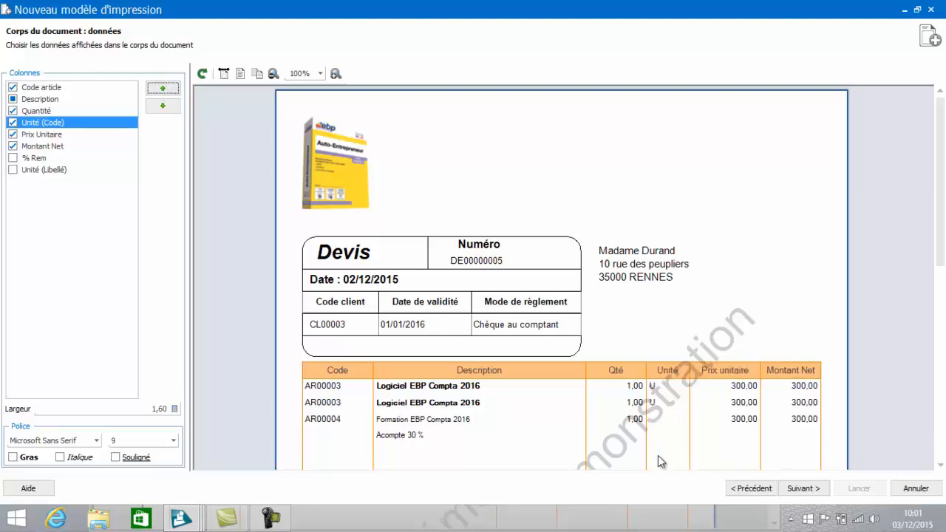
{"action": "left_click_drag", "start_coordinate": [942, 170], "coordinate": [944, 258]}
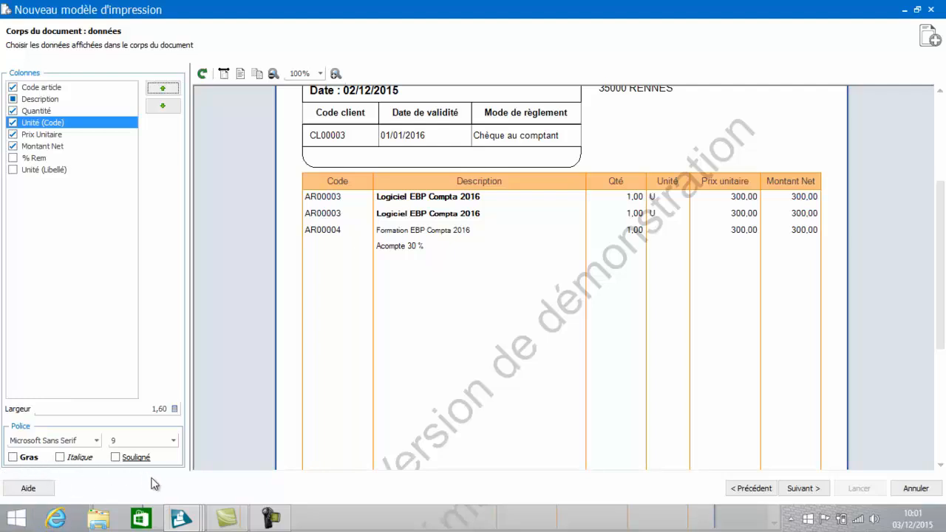
{"action": "scroll", "coordinate": [939, 239], "scroll_direction": "up", "scroll_amount": 3}
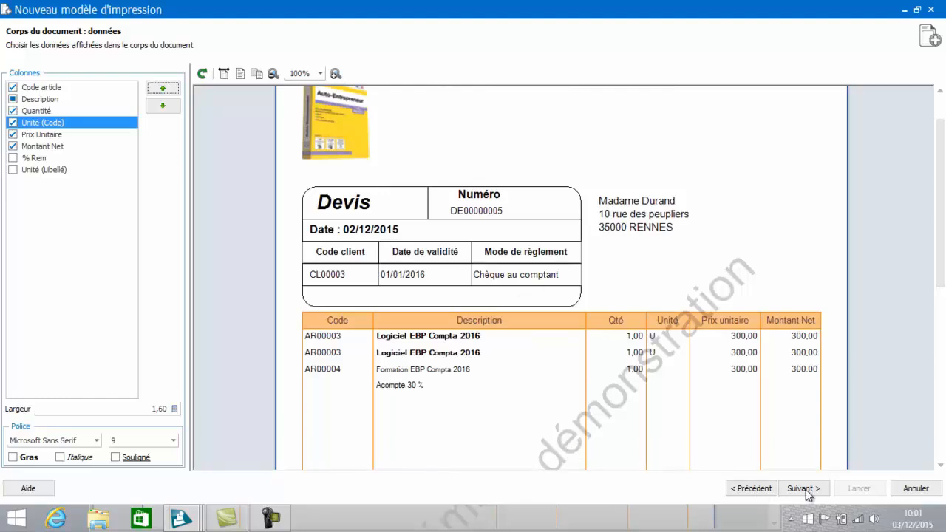
Step: Remove the Remise, Total remisé and Port amounts from the document footer
{"action": "left_click", "coordinate": [803, 488]}
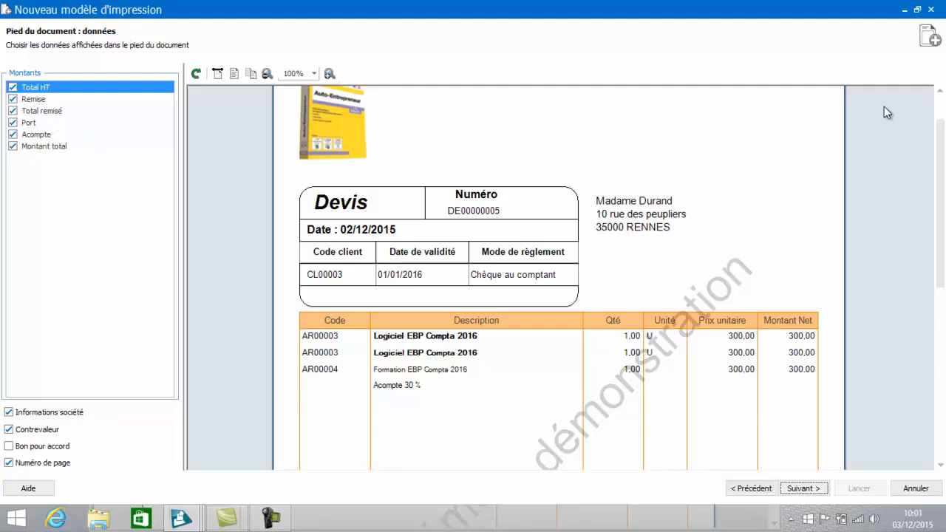
{"action": "left_click_drag", "start_coordinate": [940, 204], "coordinate": [941, 376]}
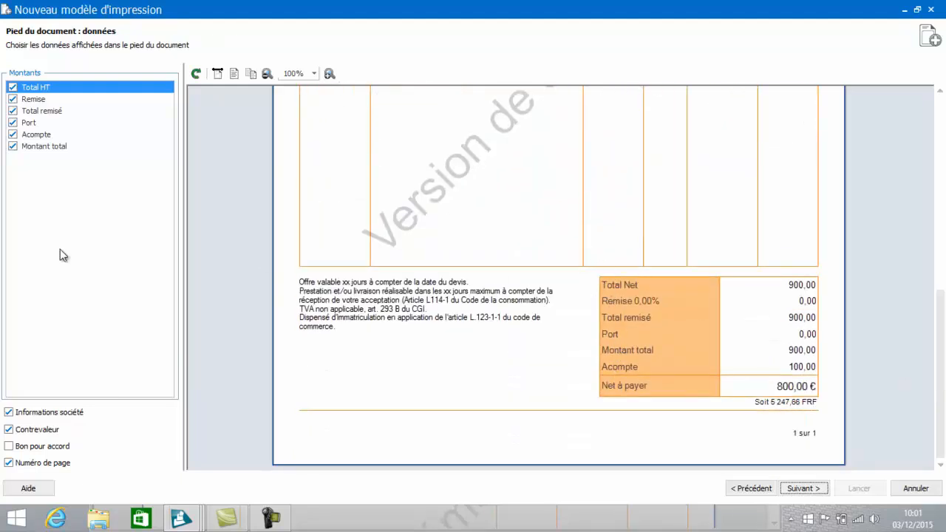
{"action": "left_click", "coordinate": [14, 102]}
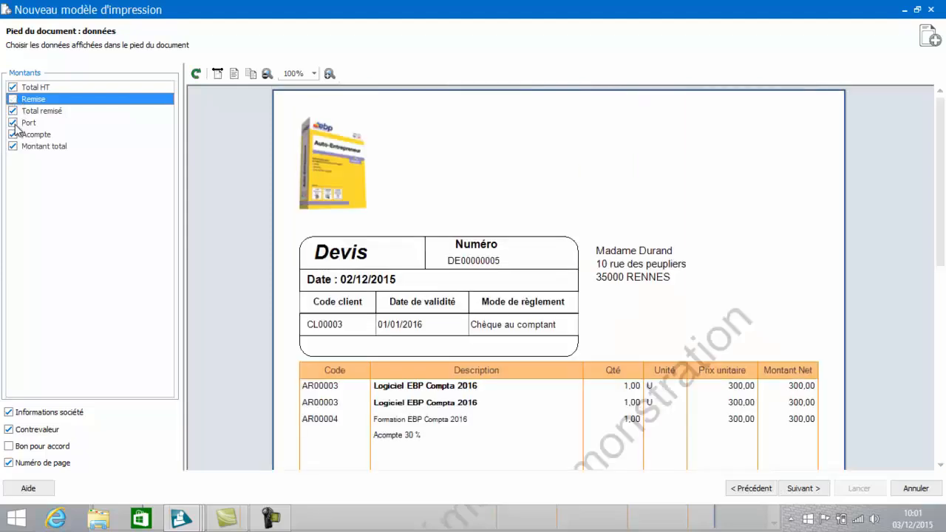
{"action": "left_click", "coordinate": [14, 124]}
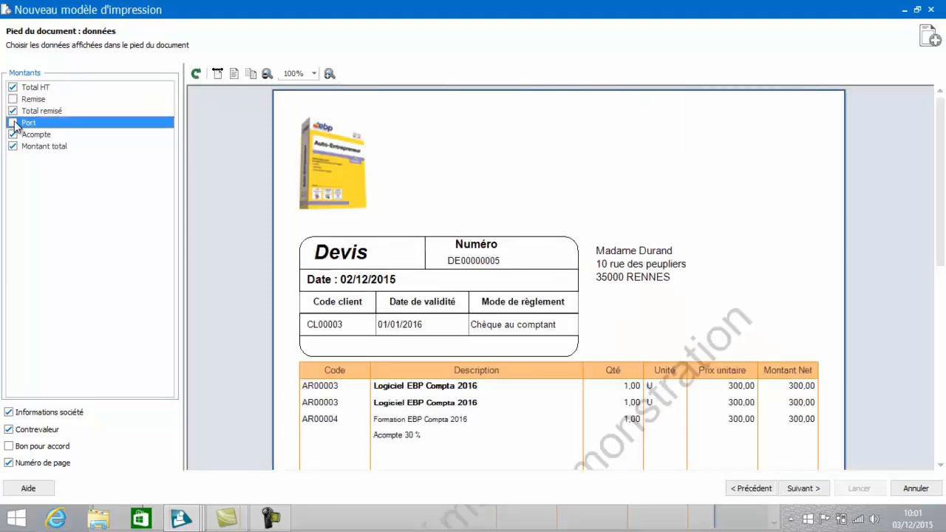
{"action": "left_click", "coordinate": [13, 123]}
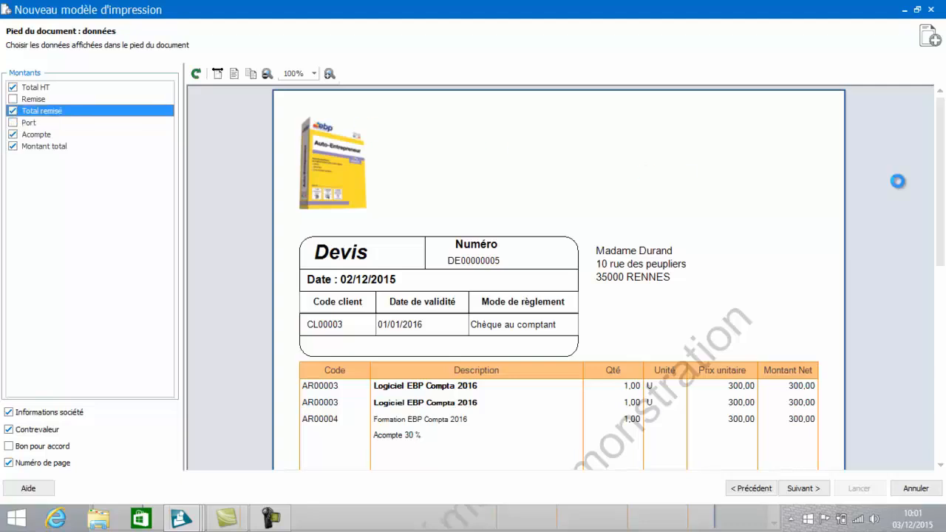
{"action": "left_click_drag", "start_coordinate": [941, 191], "coordinate": [942, 383]}
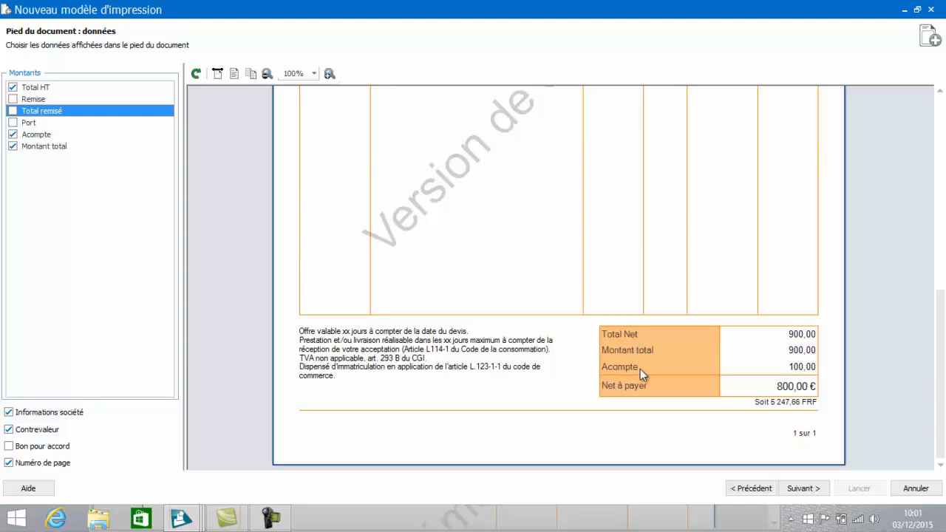
Step: Set the model's frame color to blue and the heading background to light grey in the formatting settings
{"action": "left_click", "coordinate": [817, 495]}
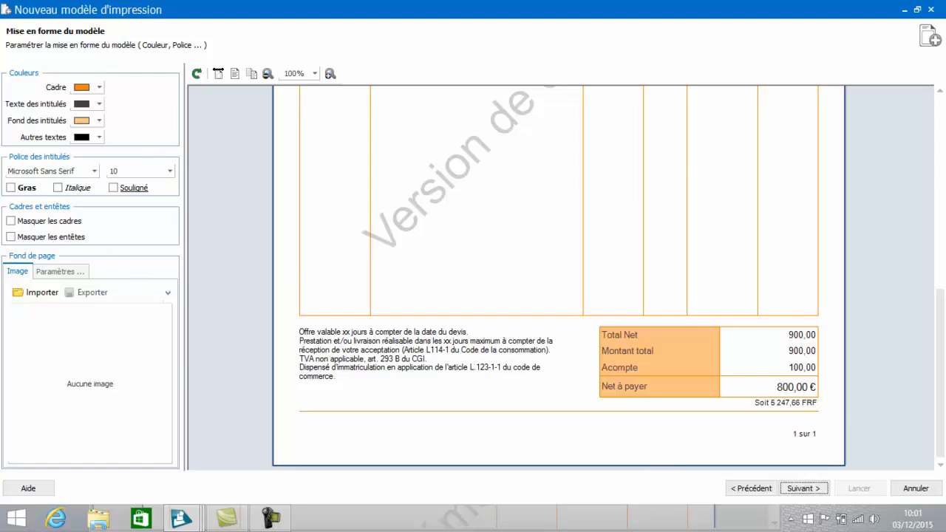
{"action": "left_click_drag", "start_coordinate": [944, 422], "coordinate": [944, 307]}
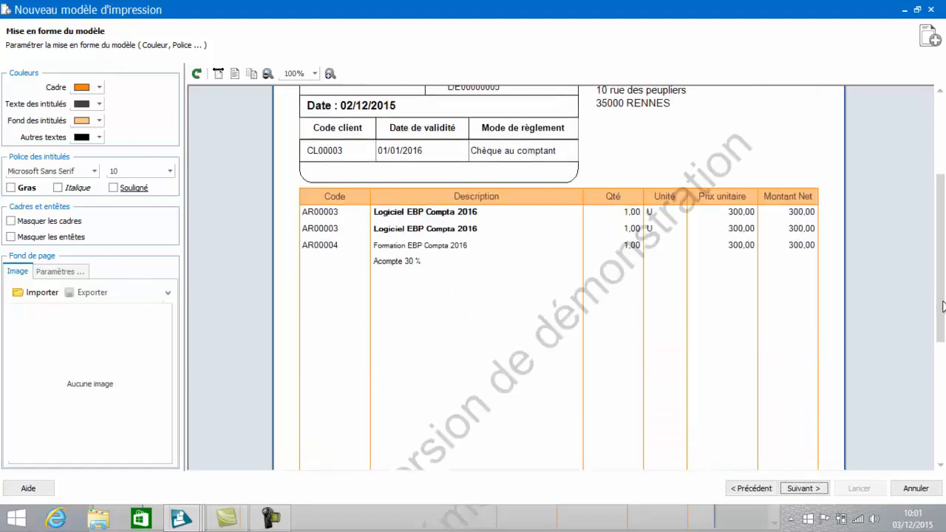
{"action": "left_click", "coordinate": [100, 88]}
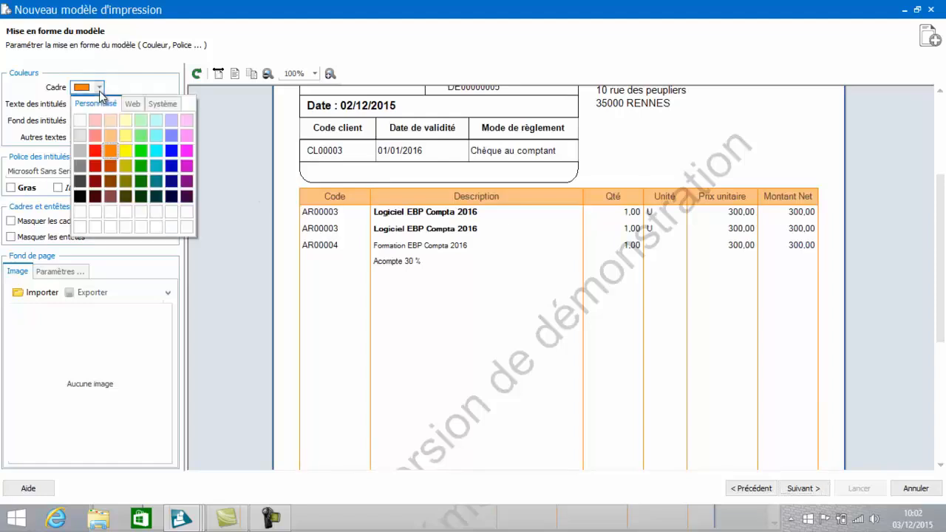
{"action": "left_click", "coordinate": [171, 152]}
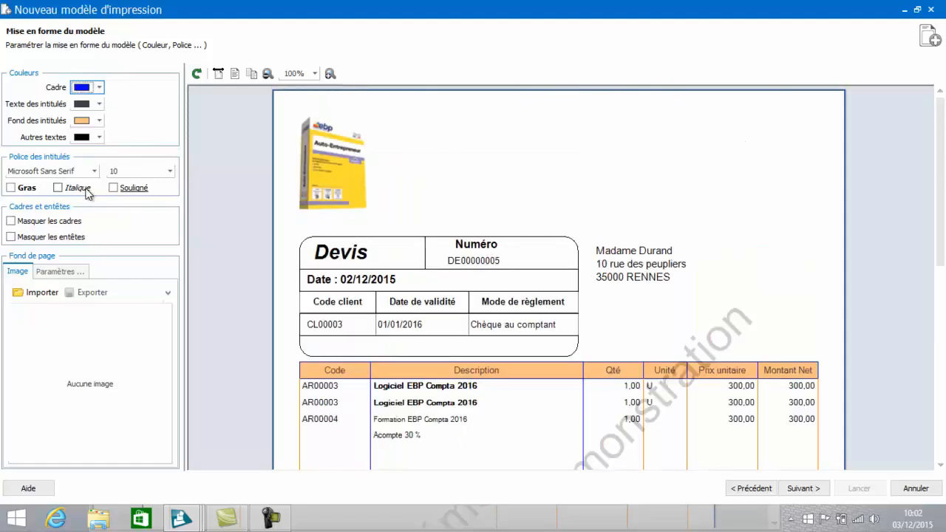
{"action": "left_click", "coordinate": [98, 121]}
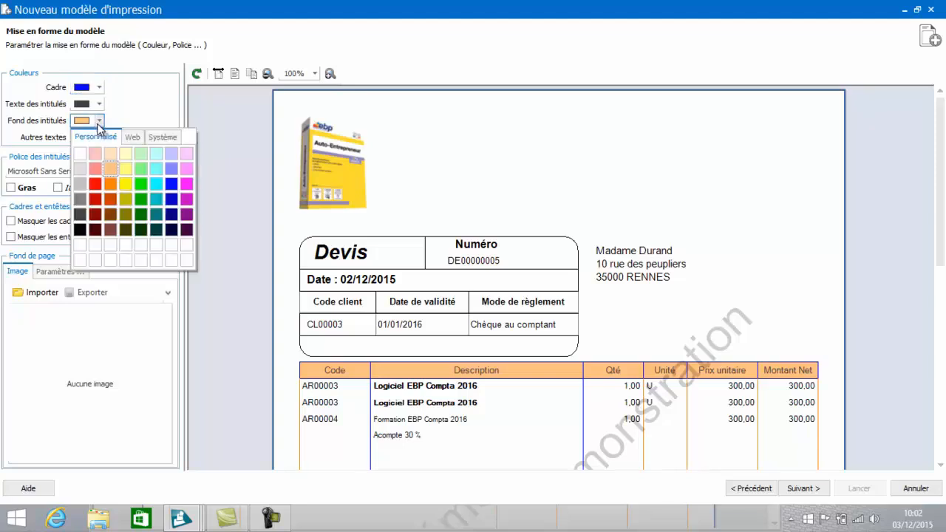
{"action": "left_click", "coordinate": [80, 170]}
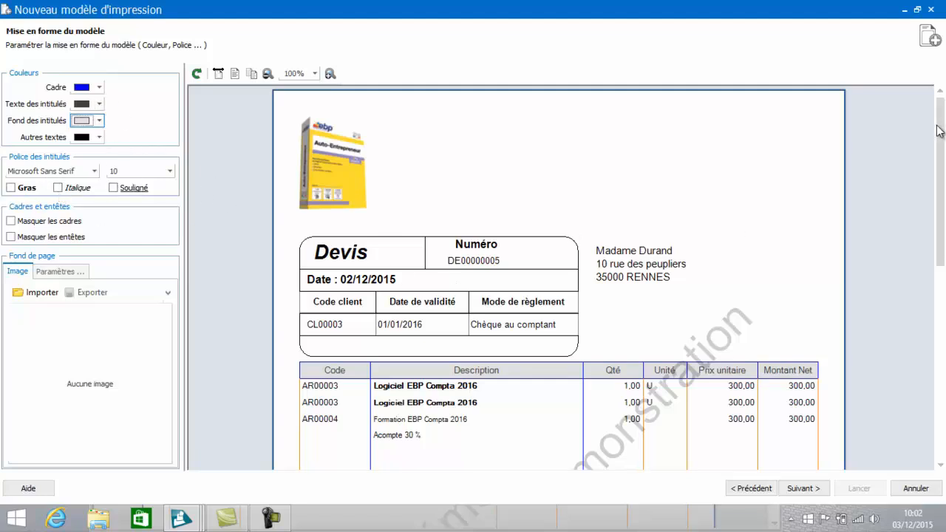
{"action": "left_click_drag", "start_coordinate": [940, 131], "coordinate": [937, 162]}
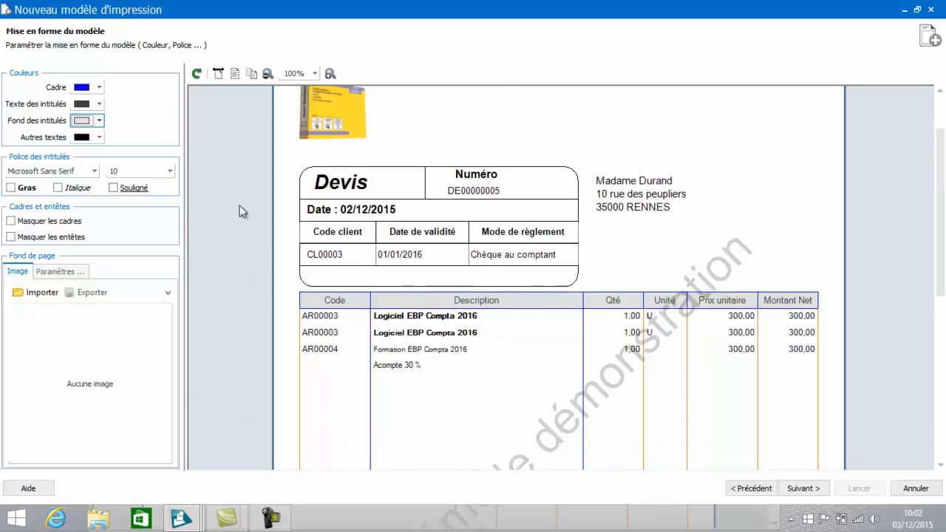
Step: Keep the formatting settings and name the new print model "Devis démo"
{"action": "left_click", "coordinate": [804, 489]}
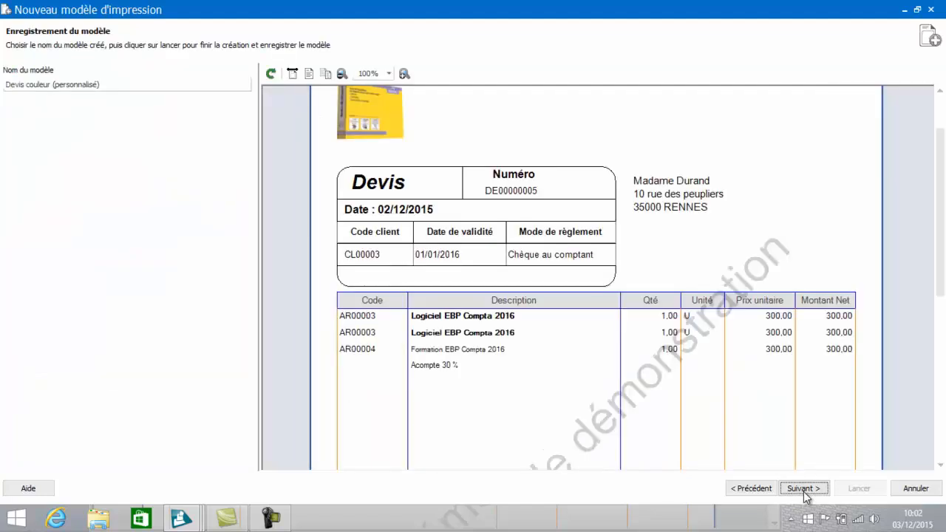
{"action": "left_click", "coordinate": [143, 87]}
{"action": "triple_click", "coordinate": [131, 88]}
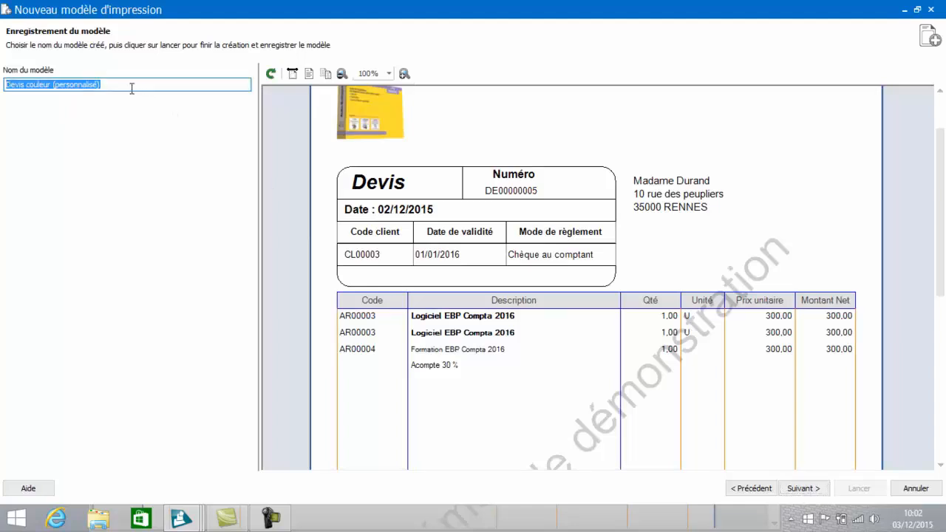
{"action": "key", "text": "BackSpace"}
{"action": "type", "text": "Devis dé"}
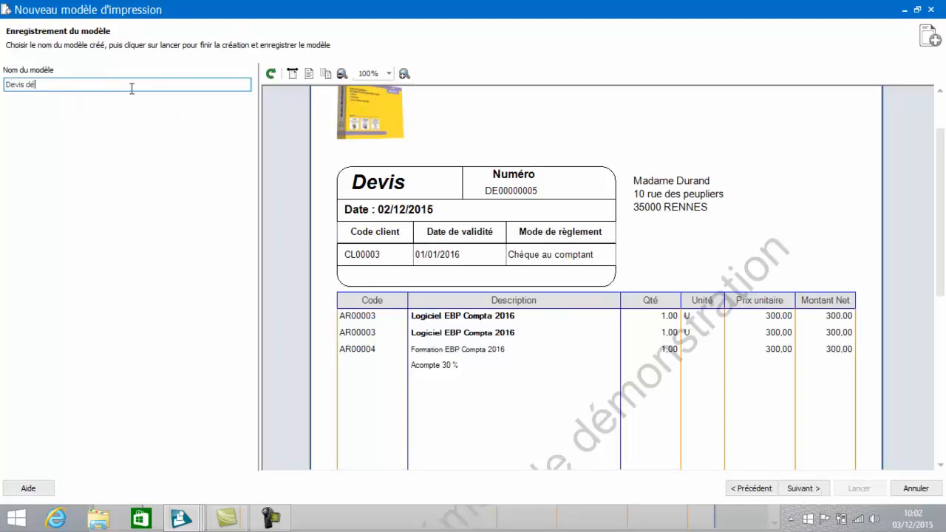
{"action": "type", "text": "mo"}
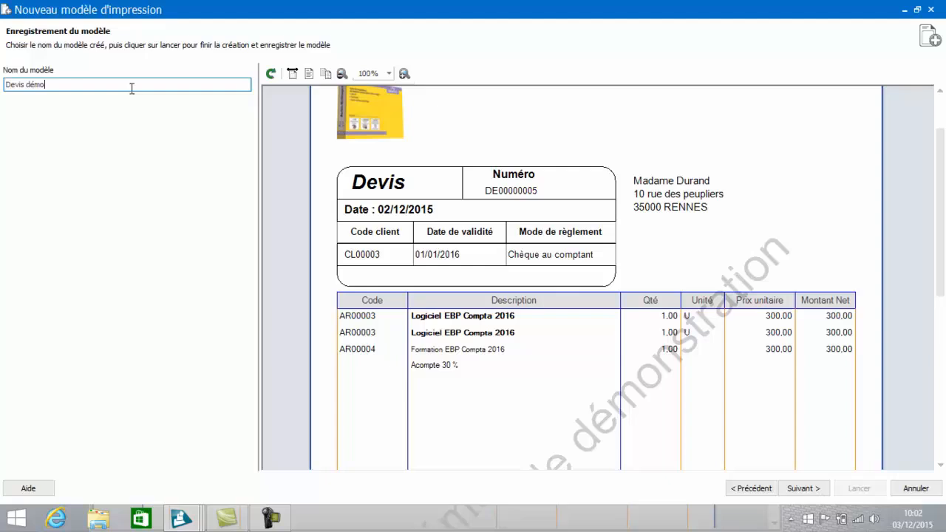
Step: Generate the Devis démo print model, finish the wizard and close the quote's print preview
{"action": "left_click", "coordinate": [806, 489]}
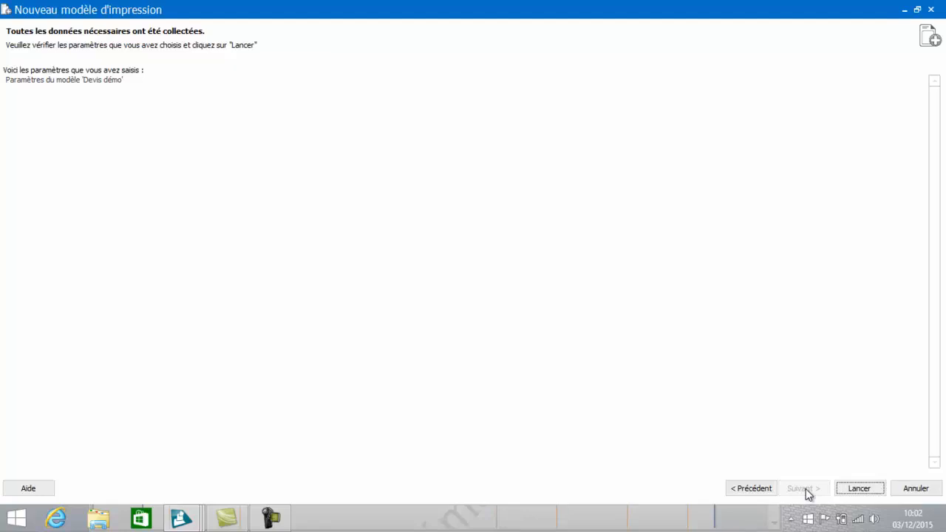
{"action": "left_click", "coordinate": [860, 487]}
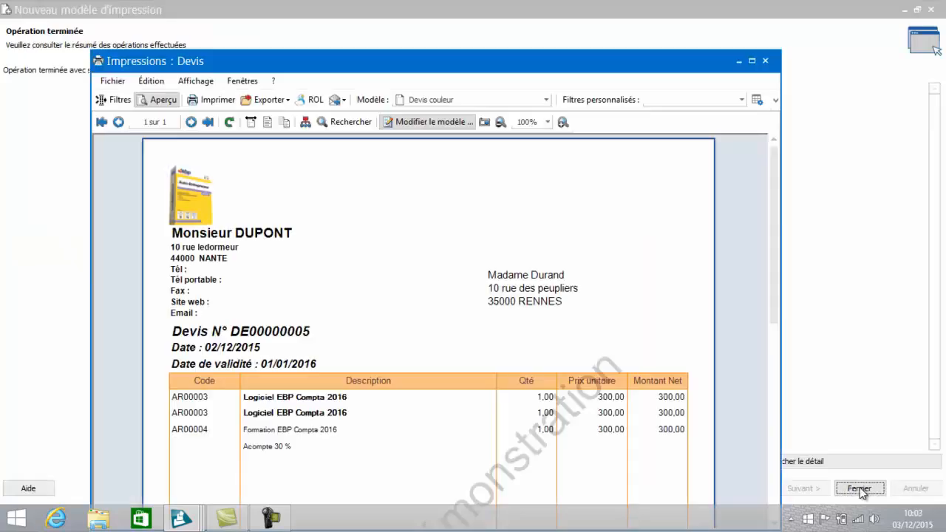
{"action": "left_click", "coordinate": [858, 488]}
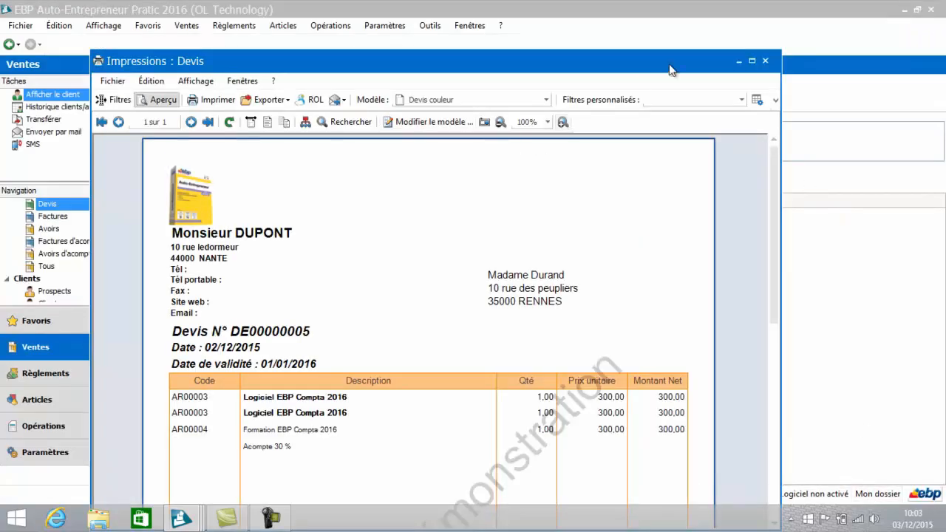
{"action": "left_click", "coordinate": [766, 61]}
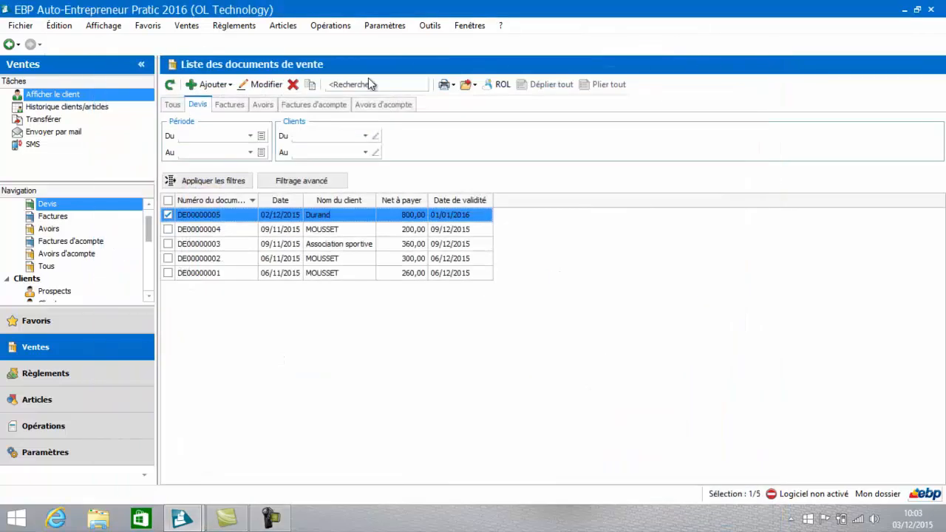
Step: Open the most recent quote, preview it with the Devis démo model, and close both the preview and the quote
{"action": "double_click", "coordinate": [296, 218]}
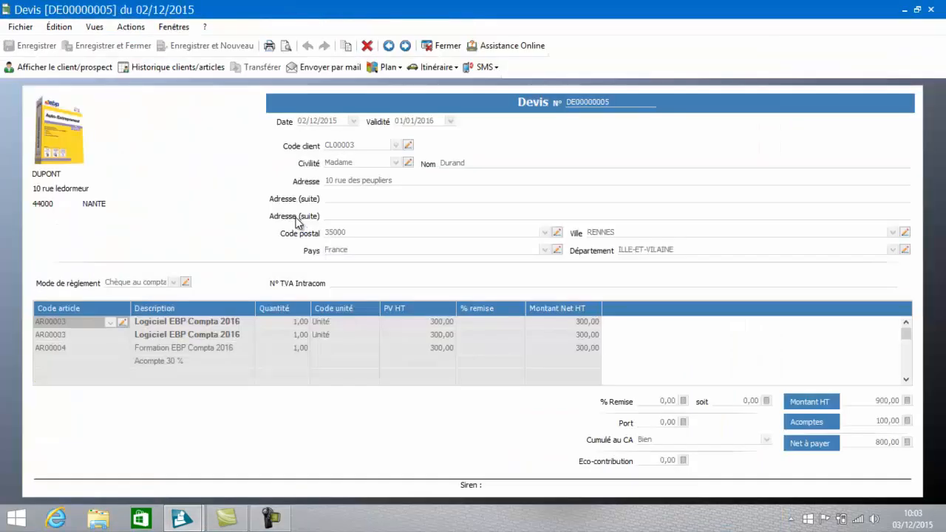
{"action": "left_click", "coordinate": [287, 46]}
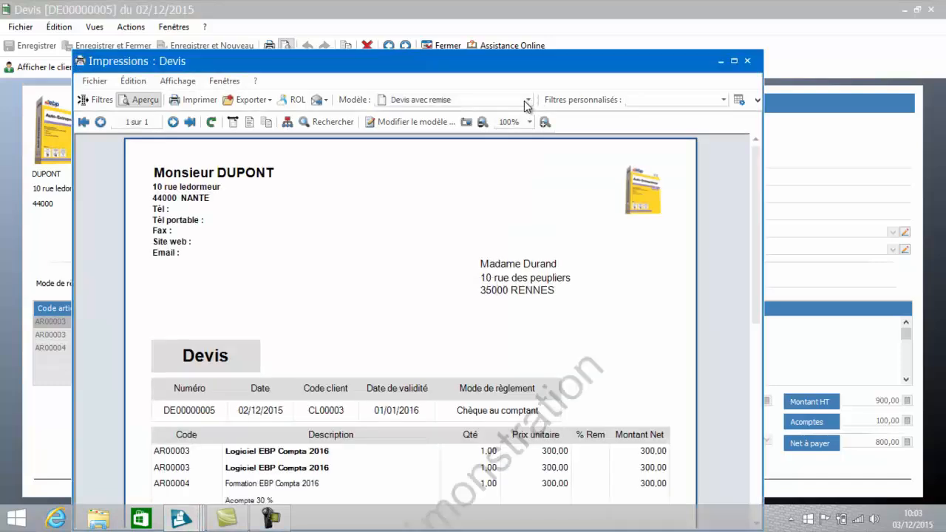
{"action": "left_click", "coordinate": [527, 100]}
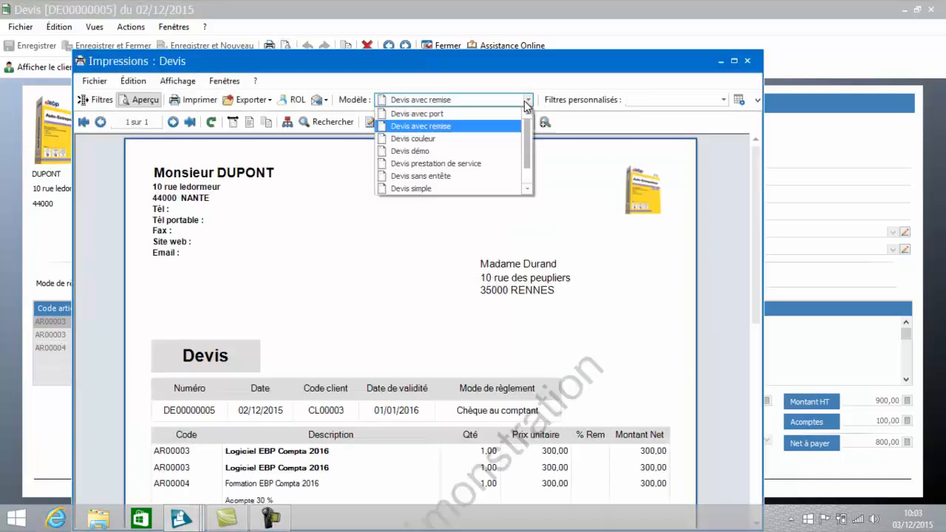
{"action": "left_click", "coordinate": [480, 148]}
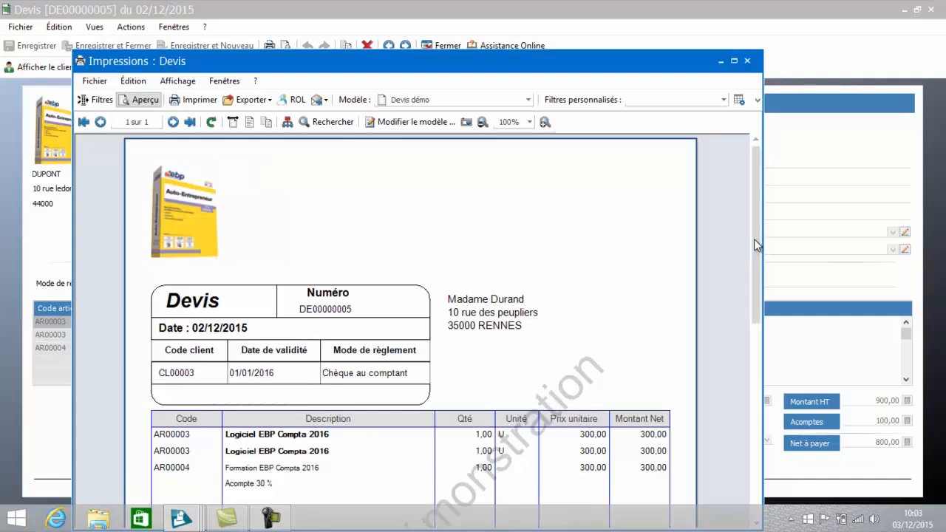
{"action": "mouse_move", "coordinate": [754, 239]}
{"action": "left_mouse_down"}
{"action": "mouse_move", "coordinate": [766, 373]}
{"action": "mouse_move", "coordinate": [760, 368]}
{"action": "mouse_move", "coordinate": [759, 450]}
{"action": "mouse_move", "coordinate": [759, 244]}
{"action": "left_mouse_up"}
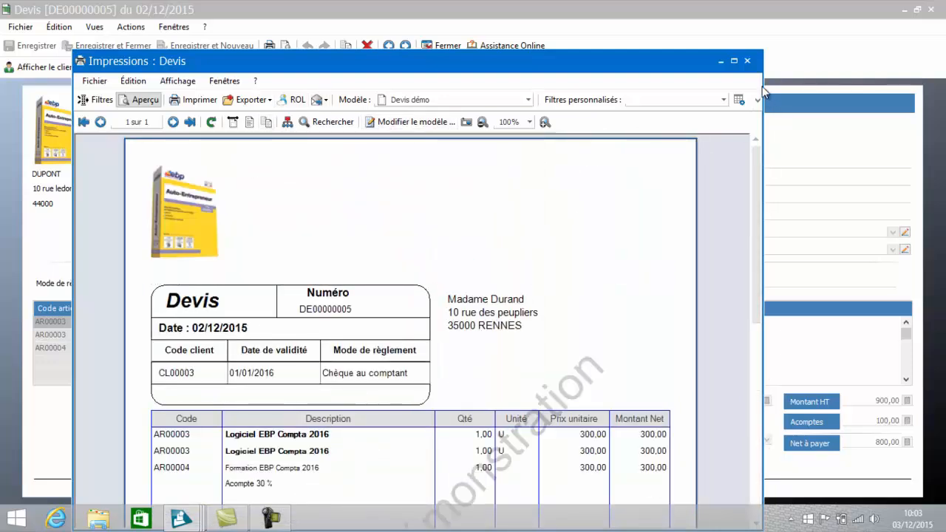
{"action": "left_click", "coordinate": [748, 60]}
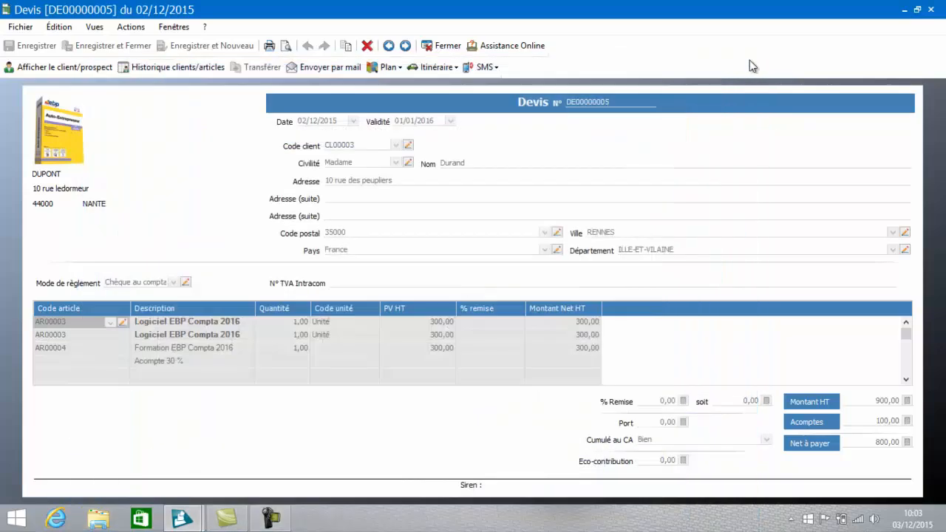
{"action": "left_click", "coordinate": [448, 46]}
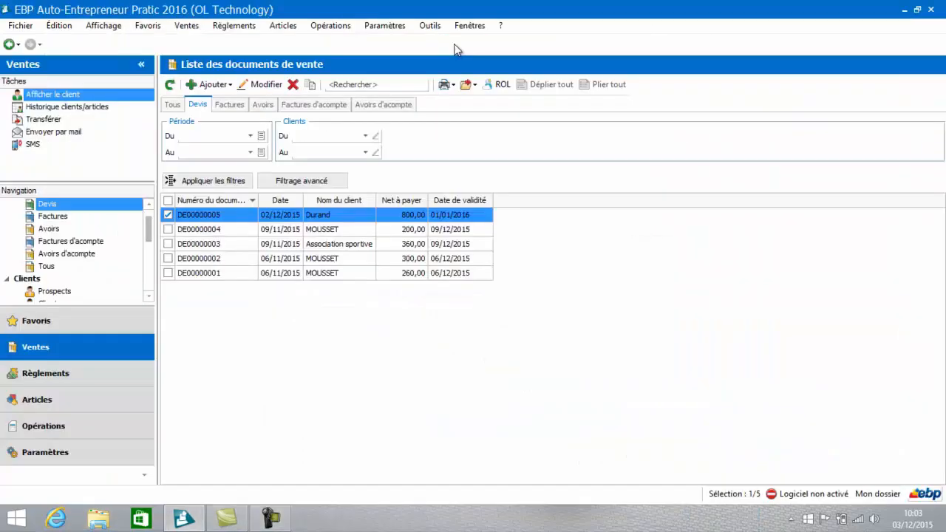
Step: Display the invoice list and open the most recent invoice, dated 02/12/2015
{"action": "left_click", "coordinate": [37, 217]}
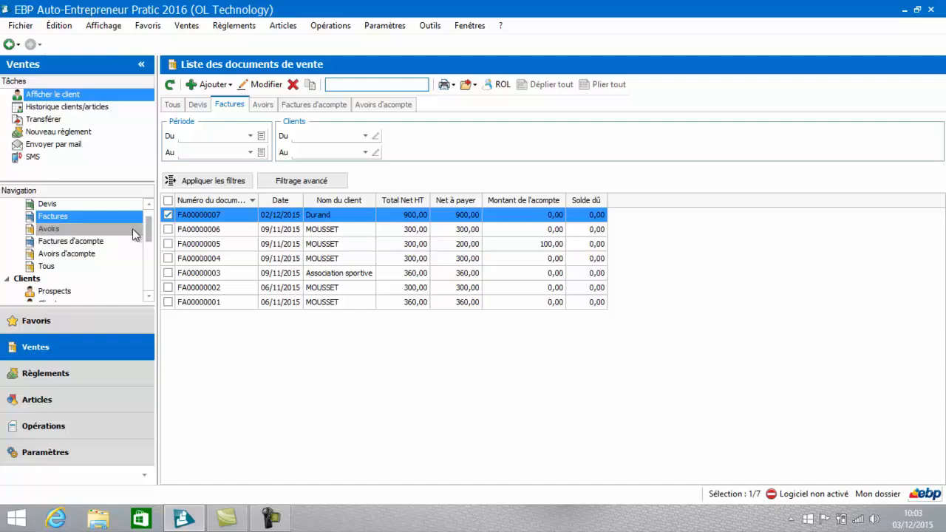
{"action": "left_click", "coordinate": [334, 214]}
{"action": "double_click", "coordinate": [341, 214]}
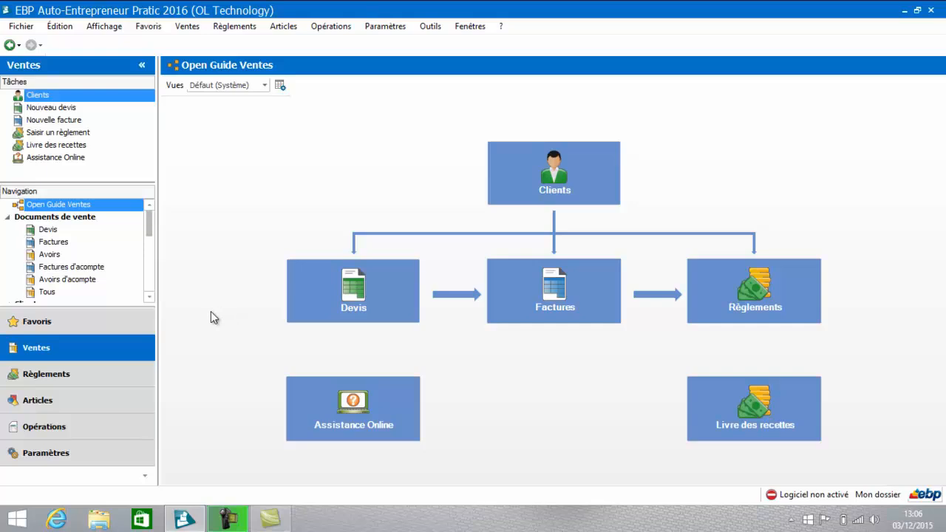
Step: Open the Livre des recettes from the Règlements section and sort the entries by date in descending order
{"action": "left_click", "coordinate": [81, 386]}
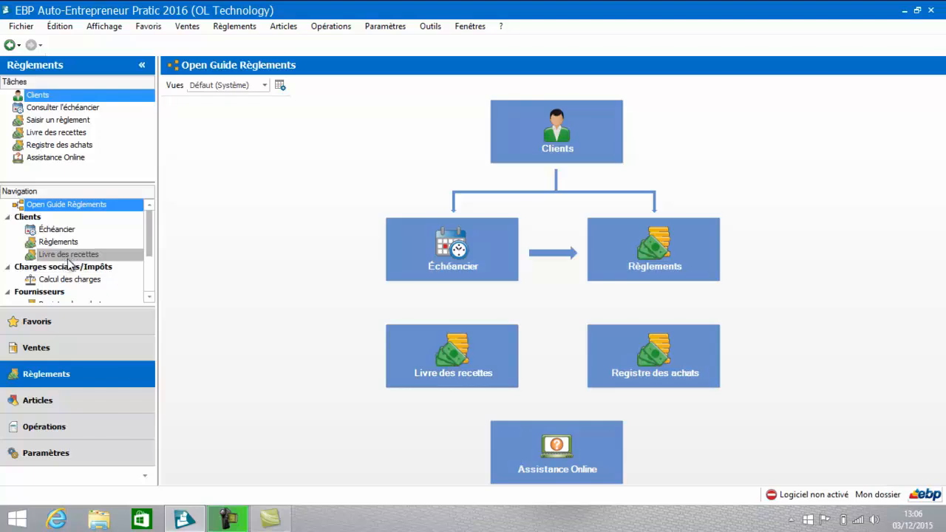
{"action": "left_click", "coordinate": [433, 345]}
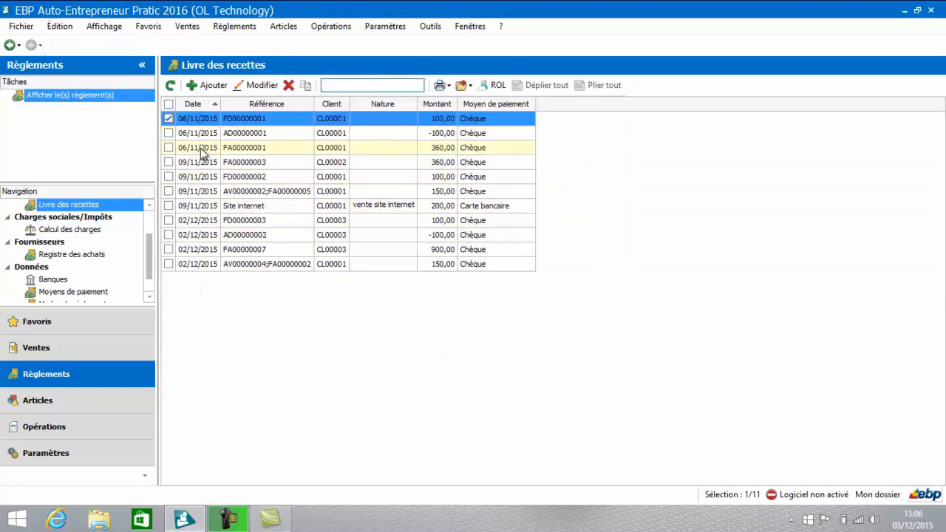
{"action": "left_click", "coordinate": [199, 103]}
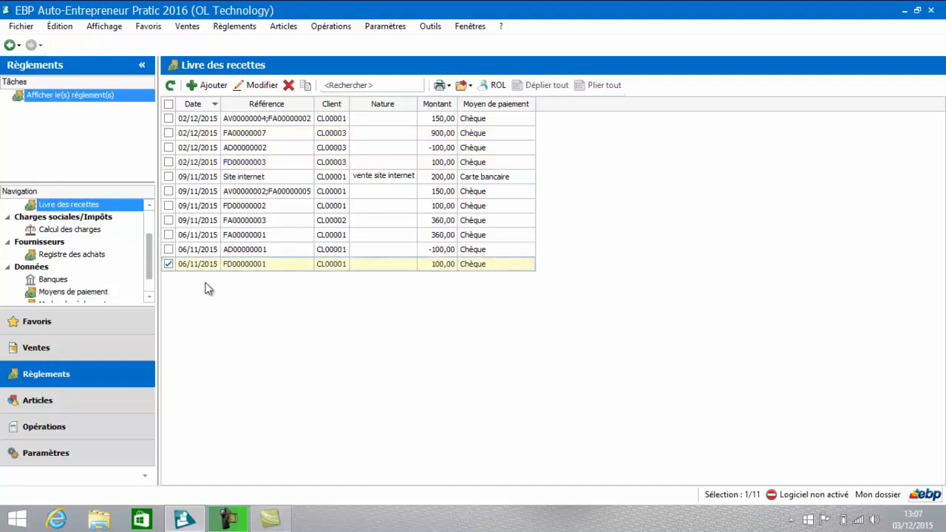
{"action": "left_click", "coordinate": [358, 86]}
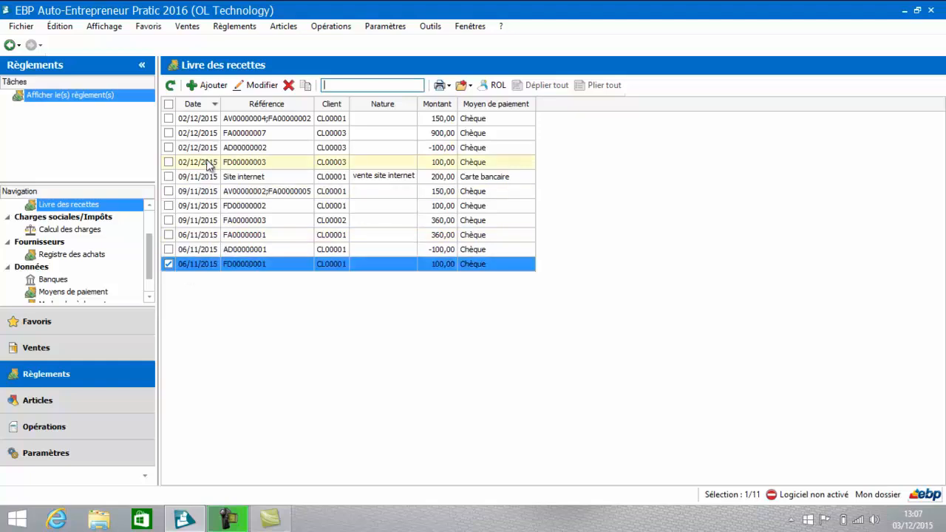
Step: Add a new receipt for the client Association sportive with Remboursement as its nature
{"action": "left_click", "coordinate": [215, 89]}
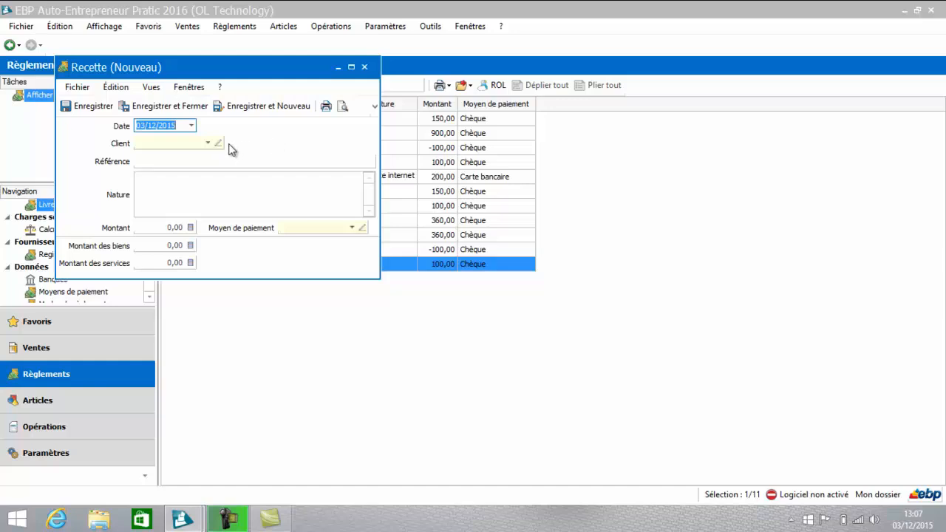
{"action": "left_click", "coordinate": [209, 144]}
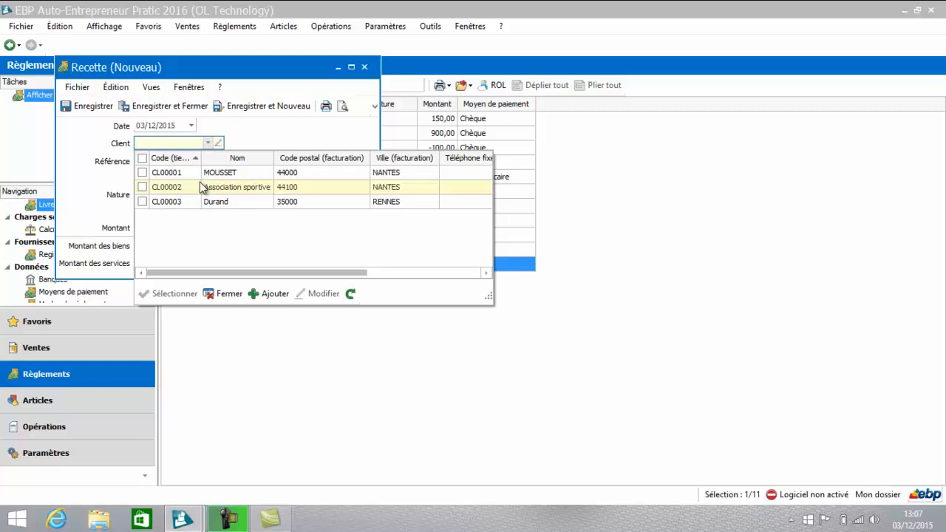
{"action": "left_click", "coordinate": [201, 187]}
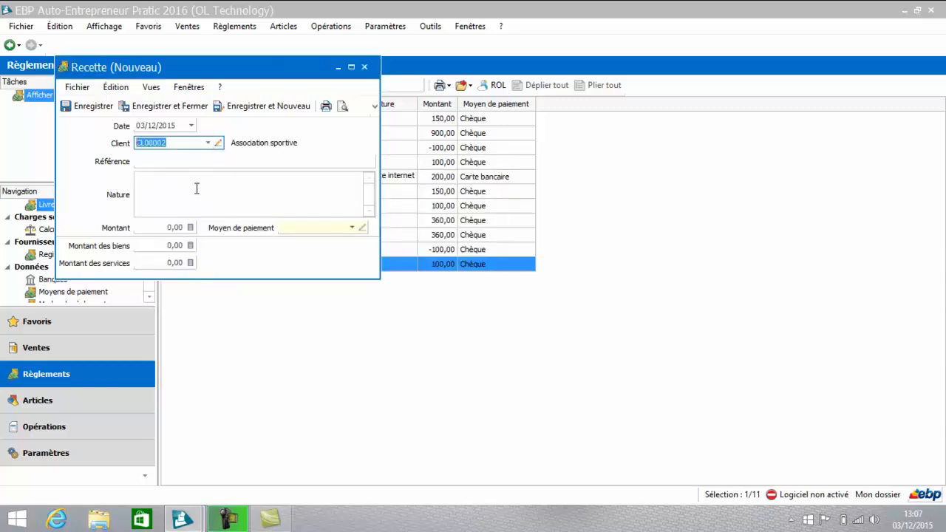
{"action": "left_click", "coordinate": [196, 189]}
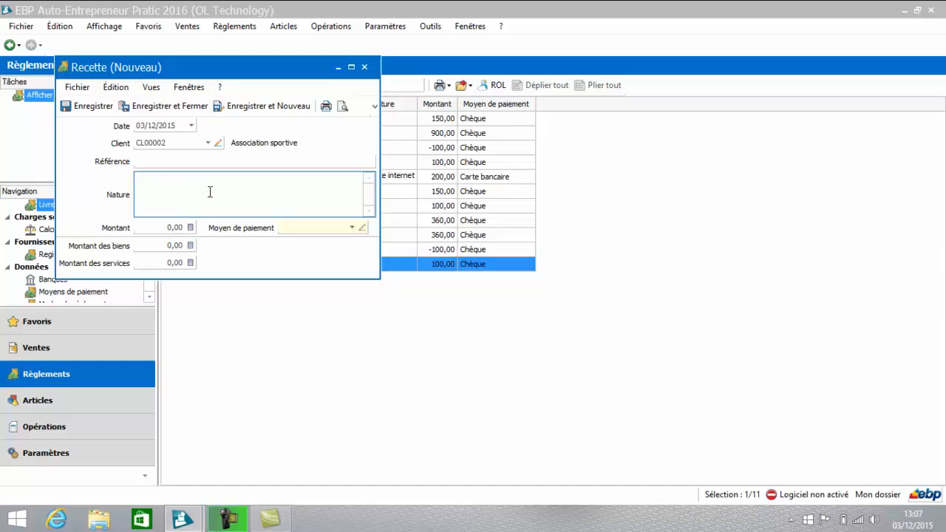
{"action": "type", "text": "rEMBO"}
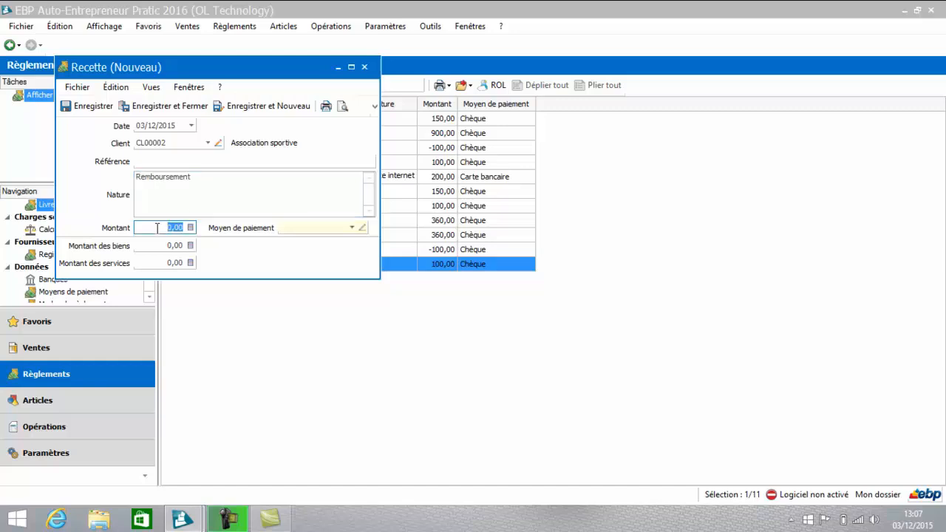
Step: Set the receipt's amount to 50 and its payment method to Chèque
{"action": "type", "text": "50"}
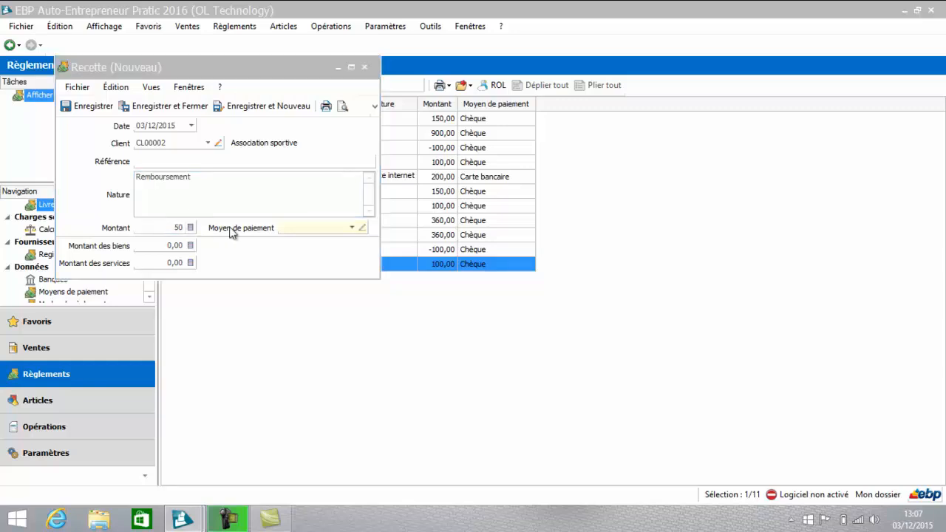
{"action": "left_click", "coordinate": [353, 235]}
{"action": "left_click", "coordinate": [351, 228]}
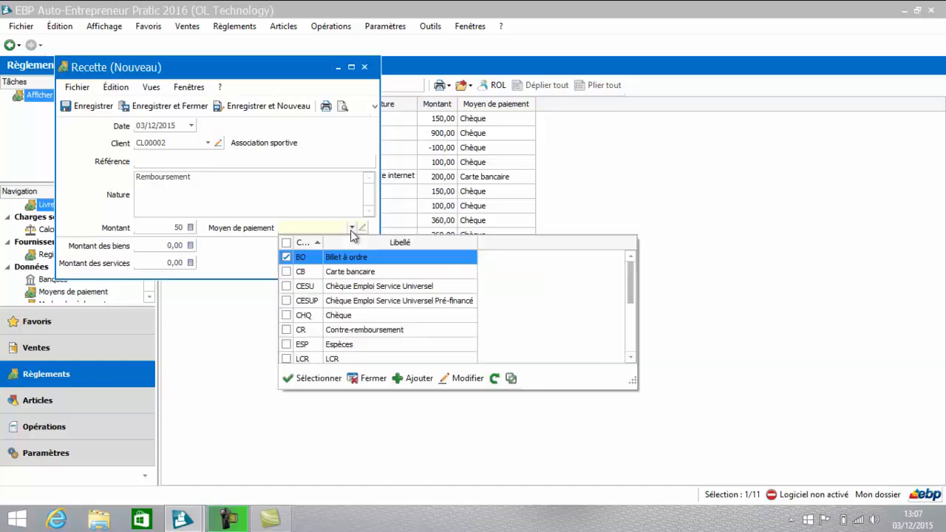
{"action": "left_click", "coordinate": [337, 316]}
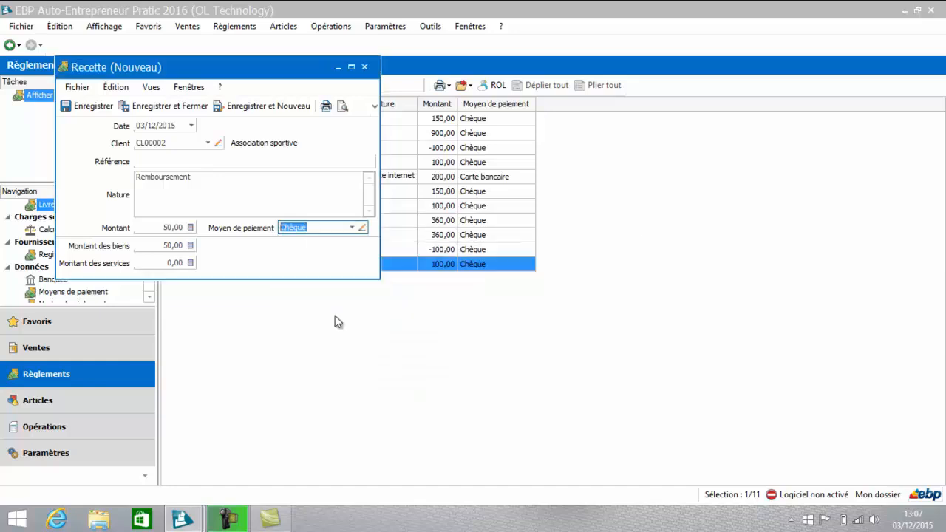
Step: Set the receipt's Montant des biens to 0 and Montant des services to 50, and save and close it
{"action": "left_click", "coordinate": [169, 246]}
{"action": "type", "text": "0"}
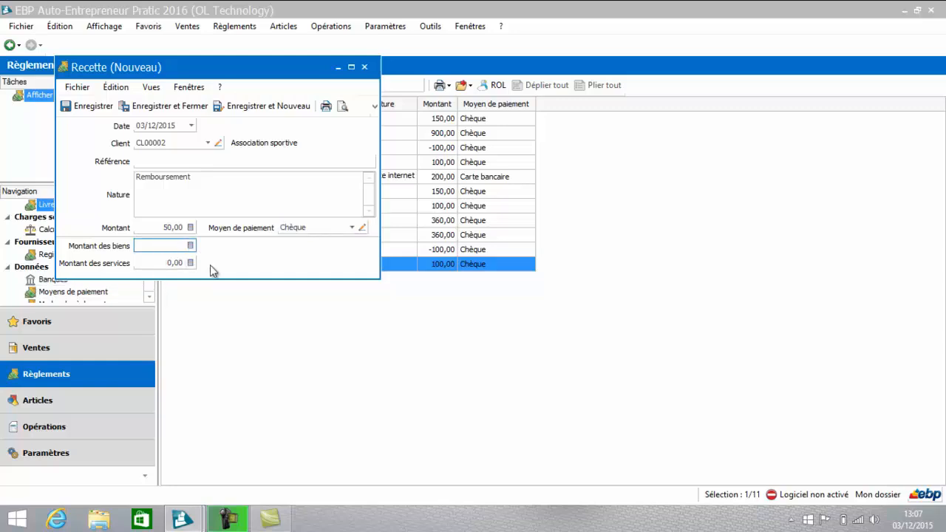
{"action": "left_click", "coordinate": [152, 262]}
{"action": "double_click", "coordinate": [170, 266]}
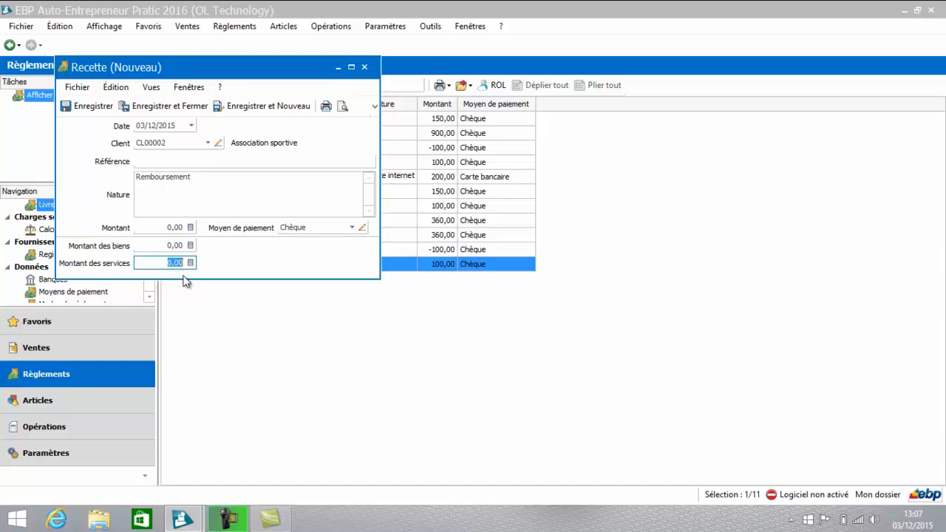
{"action": "type", "text": "50"}
{"action": "key", "text": "Tab"}
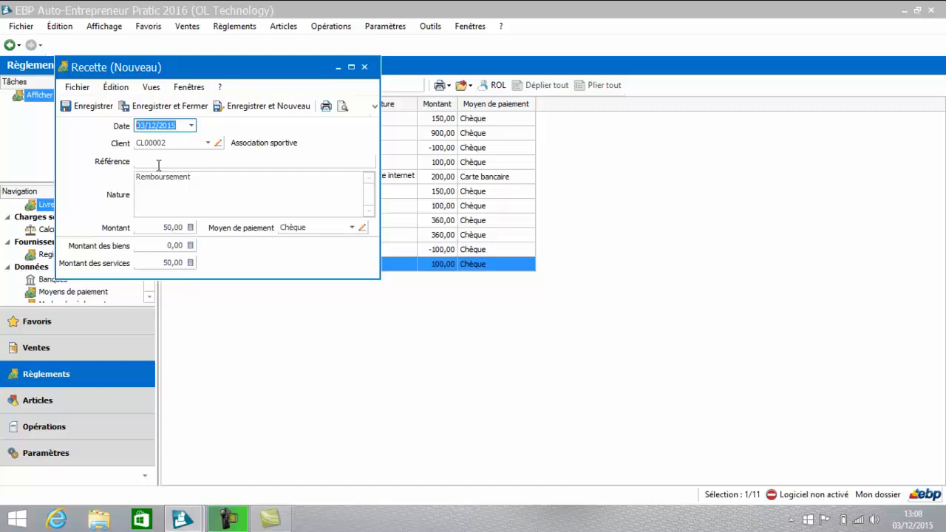
{"action": "left_click", "coordinate": [168, 106]}
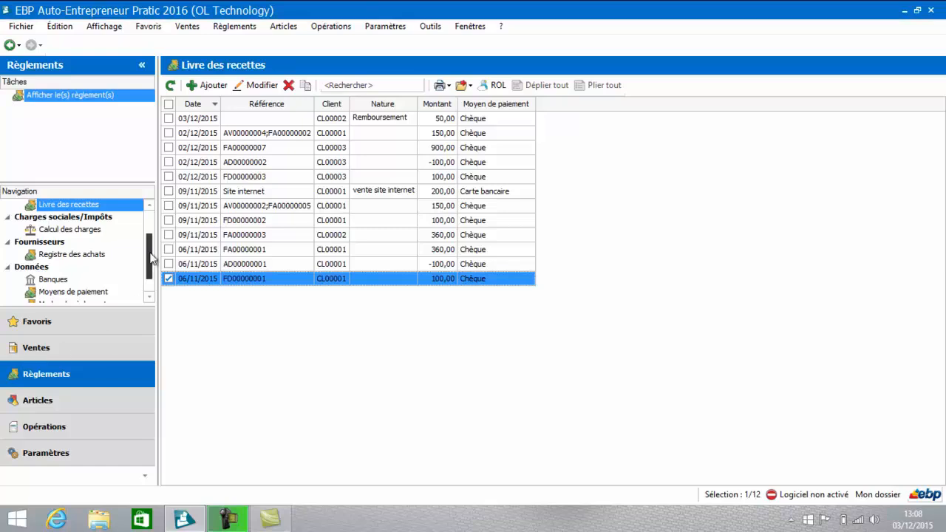
Step: Open the Livre des recettes print model from the Impressions of the Règlements section
{"action": "scroll", "coordinate": [148, 259], "scroll_direction": "down", "scroll_amount": 1}
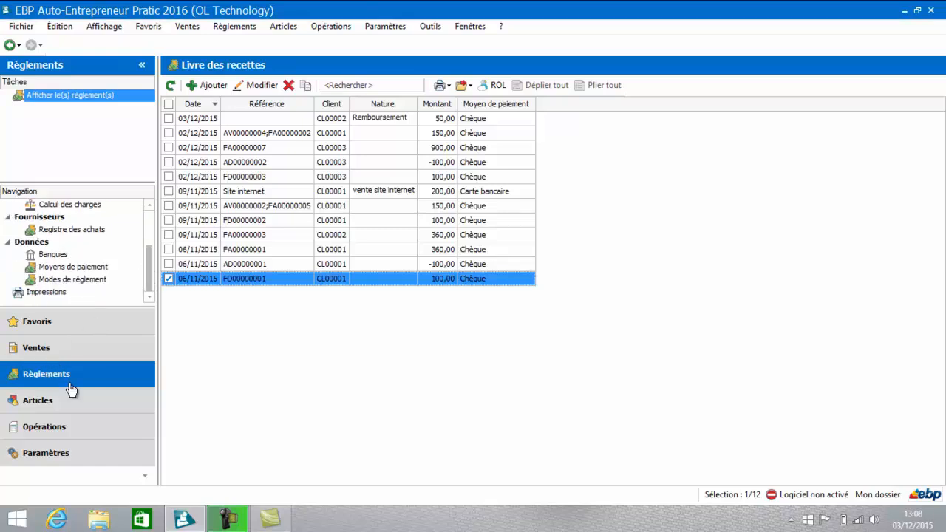
{"action": "left_click", "coordinate": [46, 293]}
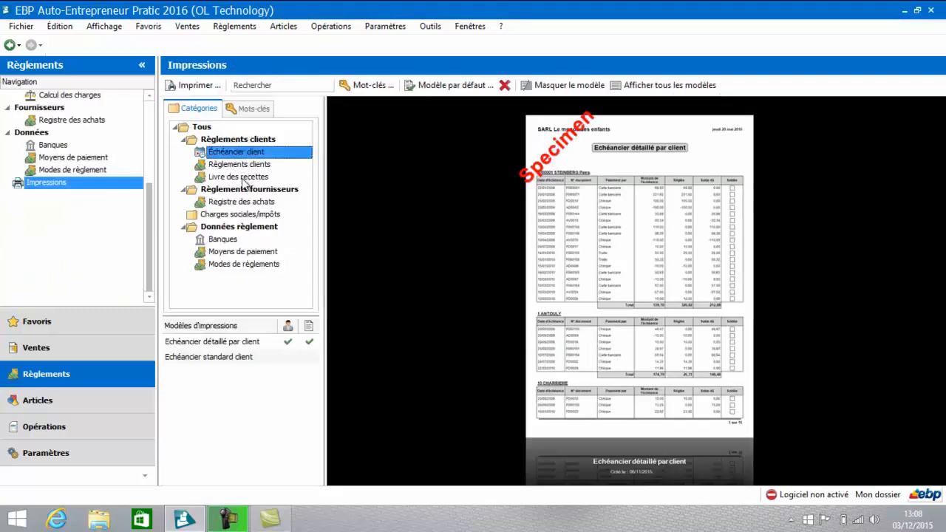
{"action": "left_click", "coordinate": [244, 177]}
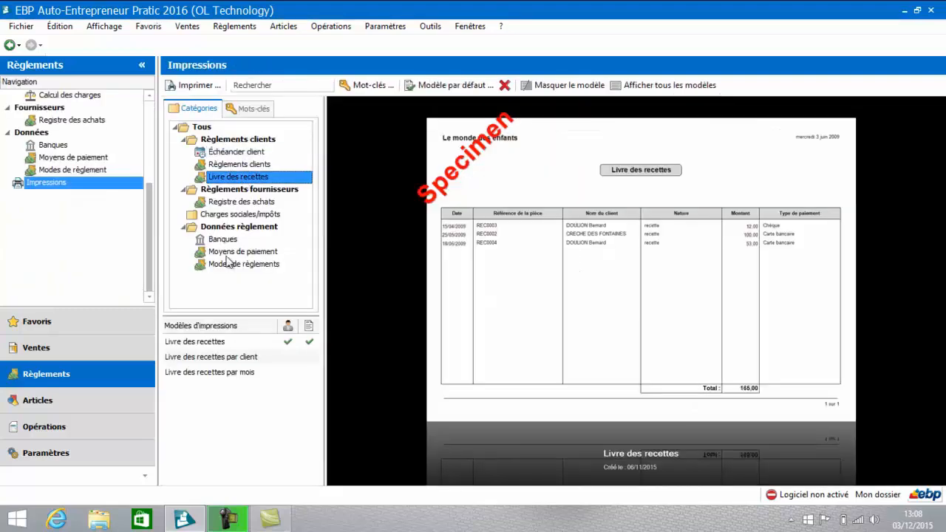
{"action": "left_click", "coordinate": [205, 345]}
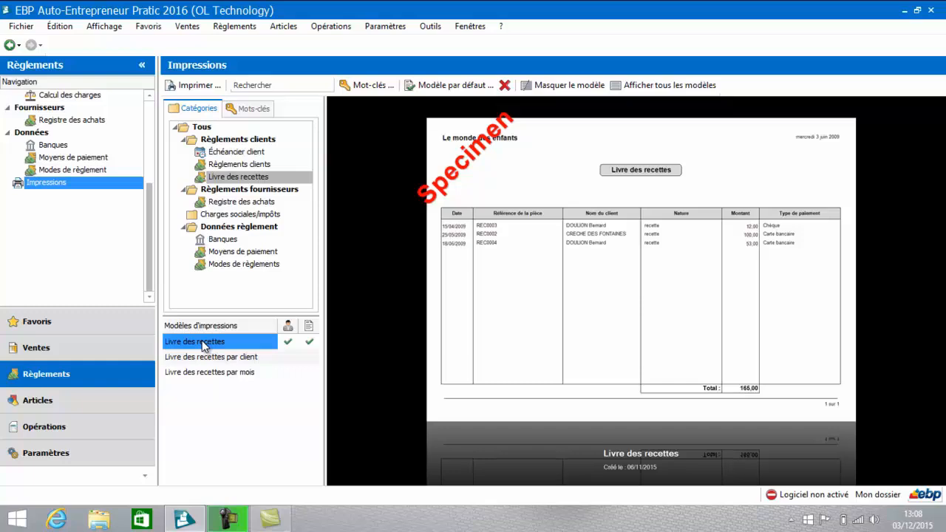
{"action": "double_click", "coordinate": [203, 345]}
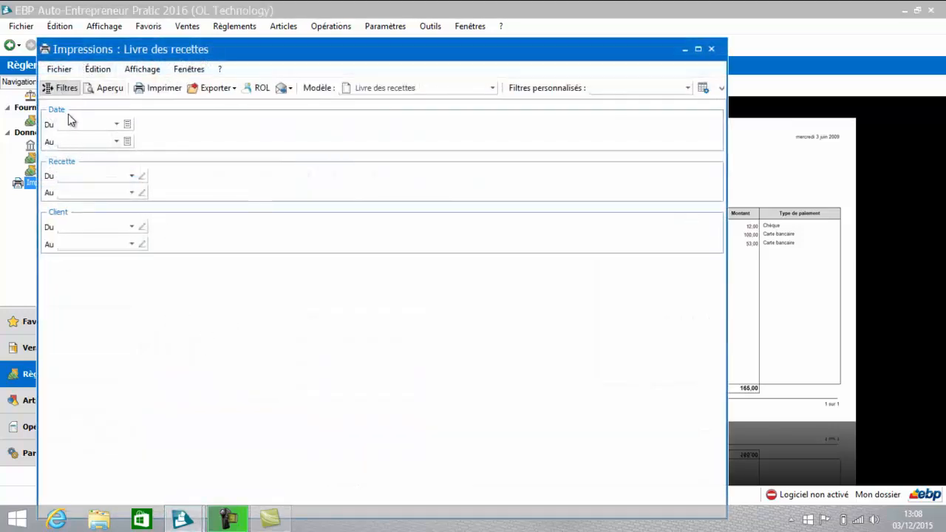
Step: Preview the unfiltered Livre des recettes report in a maximized window, and close it
{"action": "left_click", "coordinate": [131, 177]}
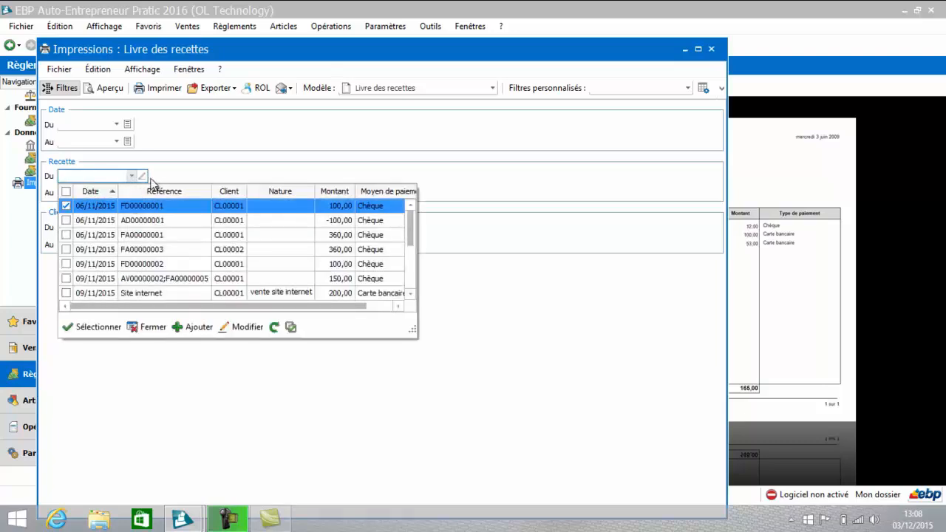
{"action": "left_click", "coordinate": [165, 332]}
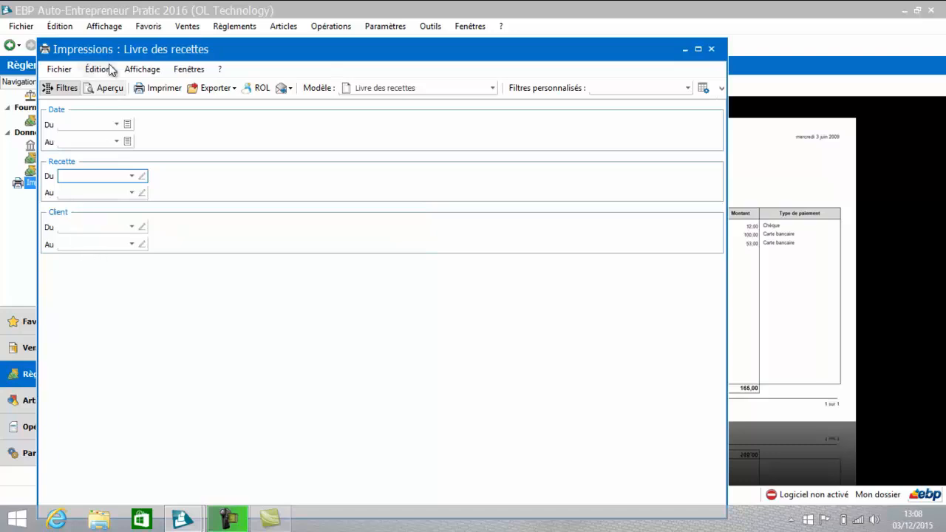
{"action": "left_click", "coordinate": [109, 89]}
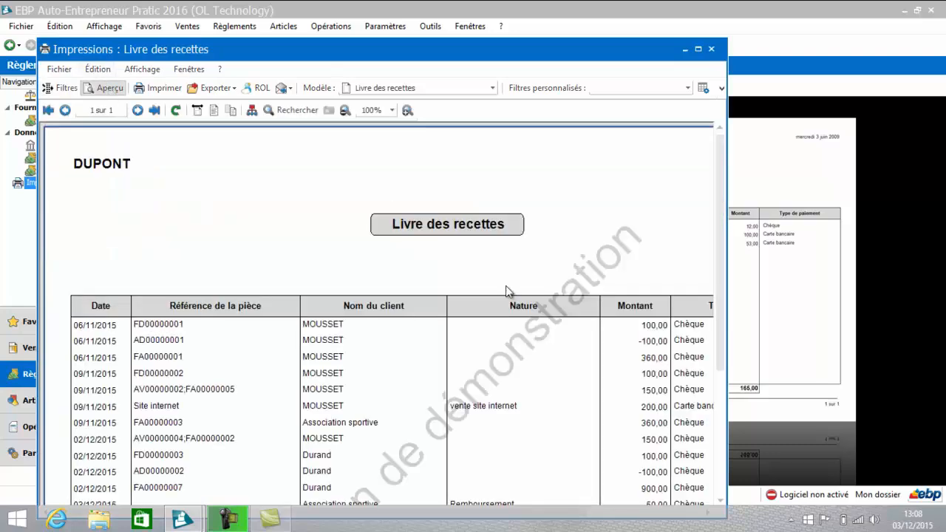
{"action": "left_click", "coordinate": [697, 50]}
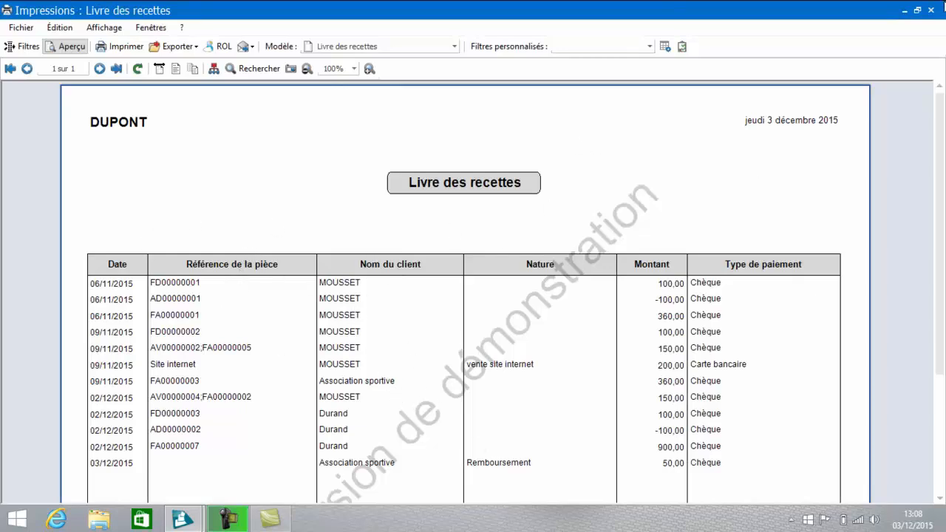
{"action": "left_click", "coordinate": [934, 9]}
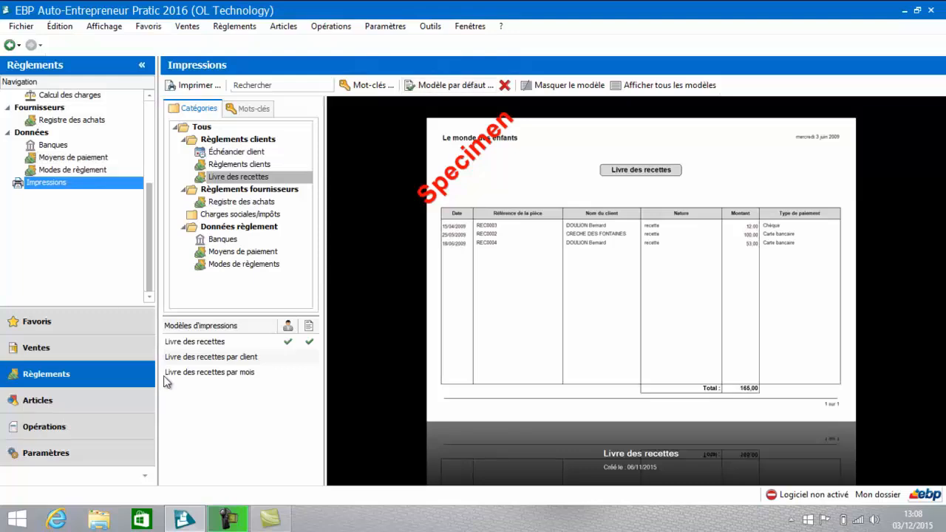
Step: Preview the Livre des recettes par mois report without filters, and close it
{"action": "left_click", "coordinate": [211, 372]}
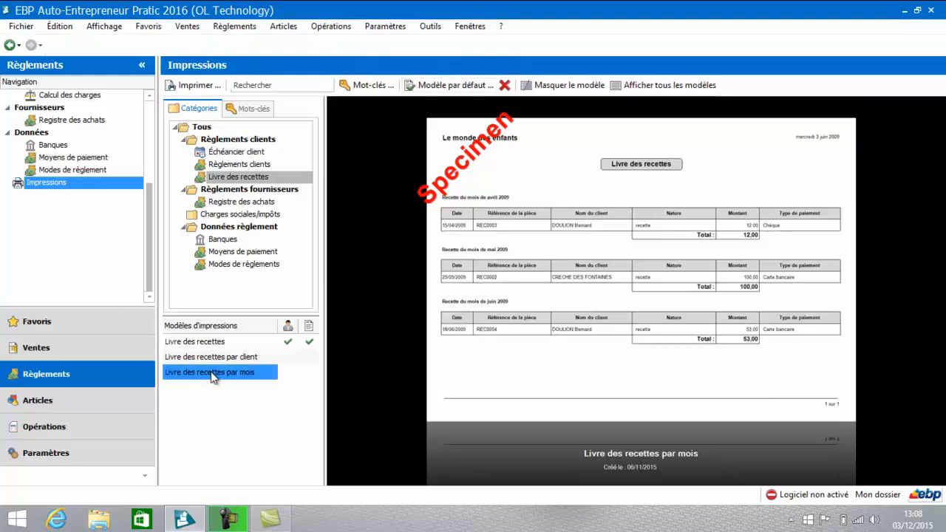
{"action": "double_click", "coordinate": [212, 377]}
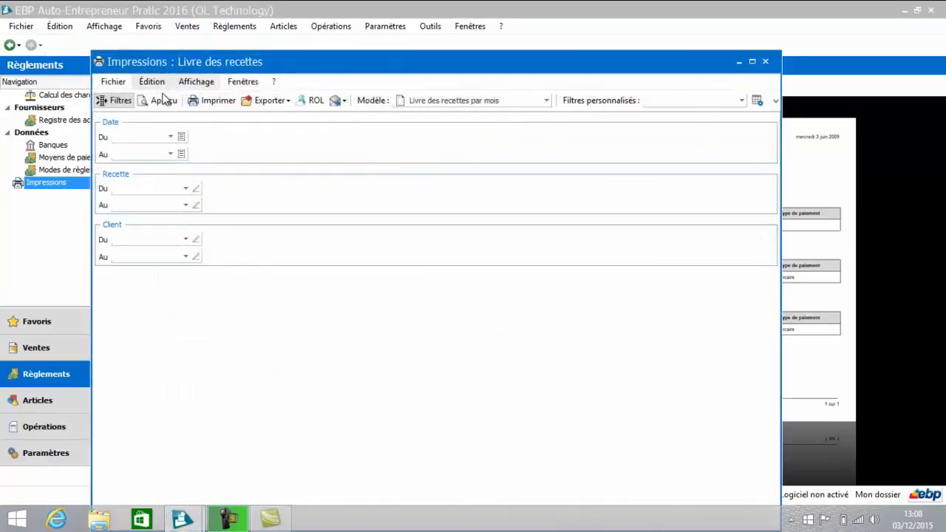
{"action": "left_click", "coordinate": [164, 100]}
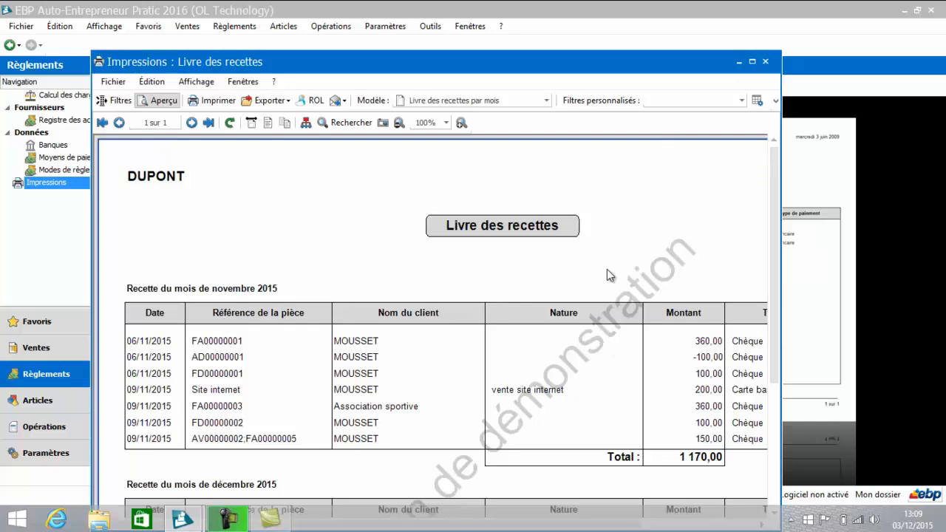
{"action": "left_click", "coordinate": [766, 62]}
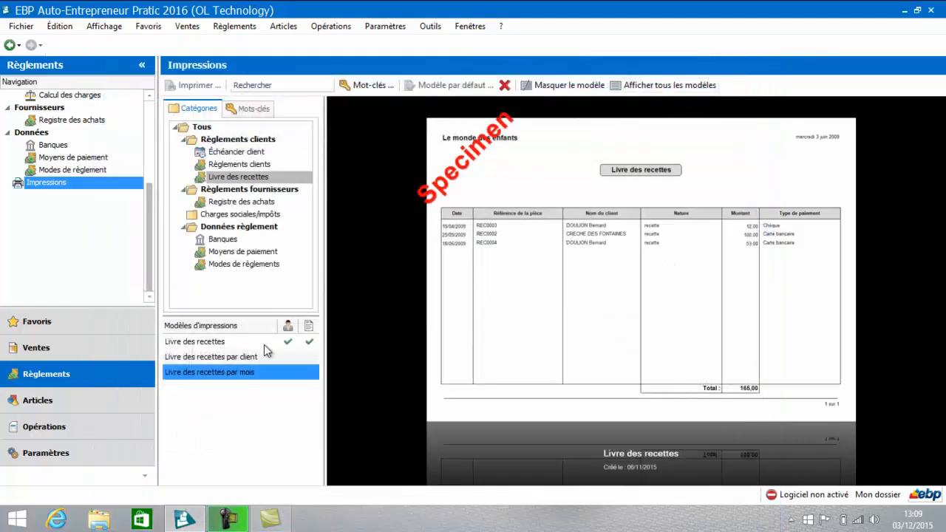
Step: Preview the Livre des recettes par client report, look through both pages in a maximized window, and close it
{"action": "double_click", "coordinate": [233, 358]}
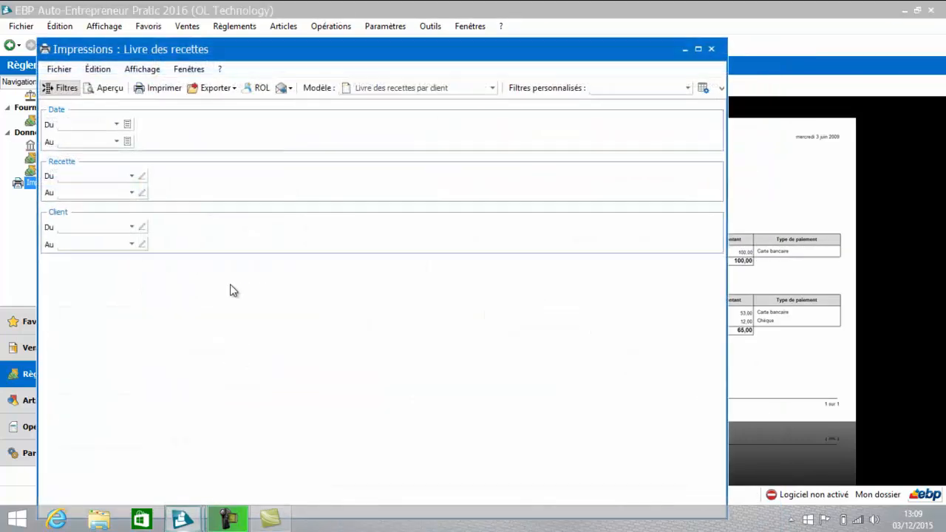
{"action": "left_click", "coordinate": [106, 88]}
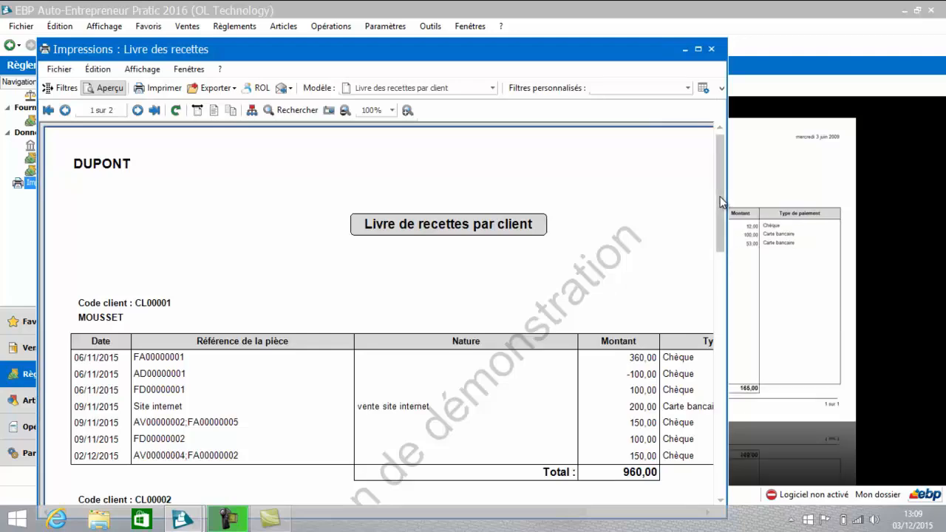
{"action": "left_click_drag", "start_coordinate": [720, 210], "coordinate": [729, 357]}
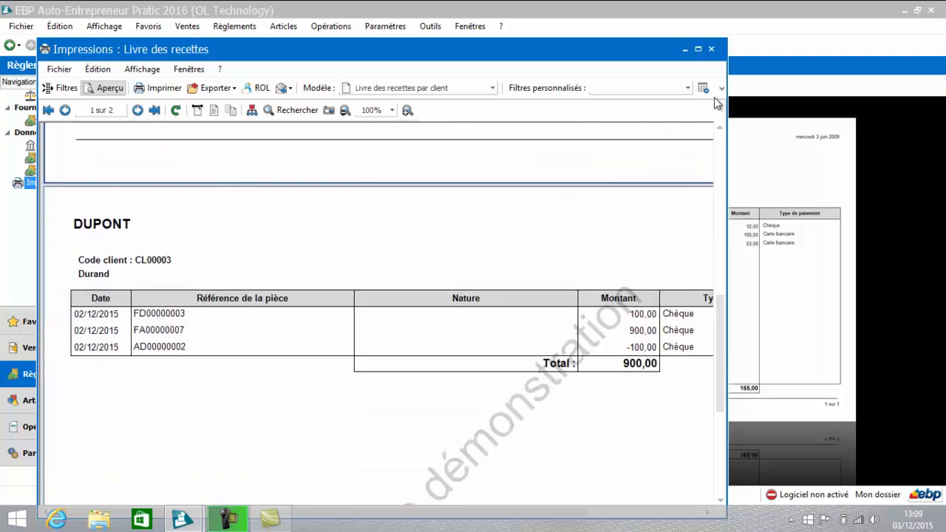
{"action": "left_click", "coordinate": [698, 49]}
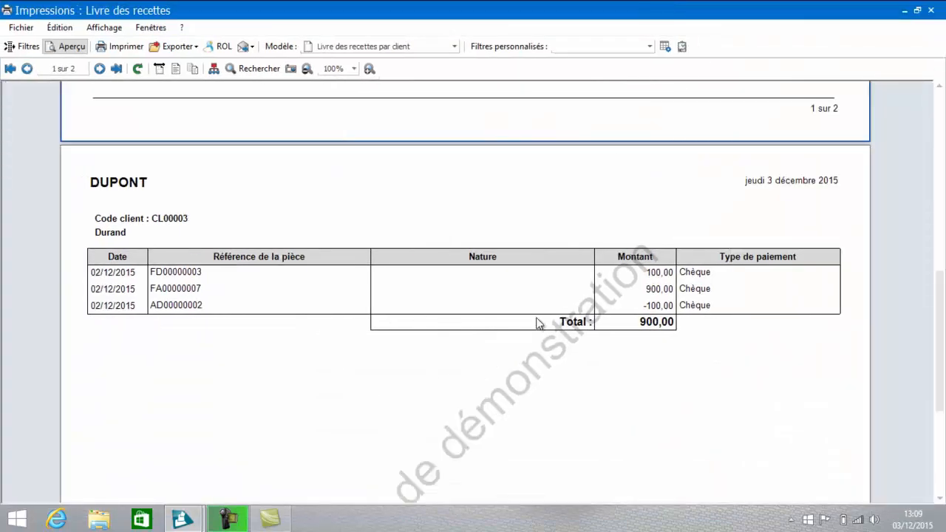
{"action": "left_click_drag", "start_coordinate": [939, 347], "coordinate": [922, 60]}
{"action": "left_click", "coordinate": [931, 10]}
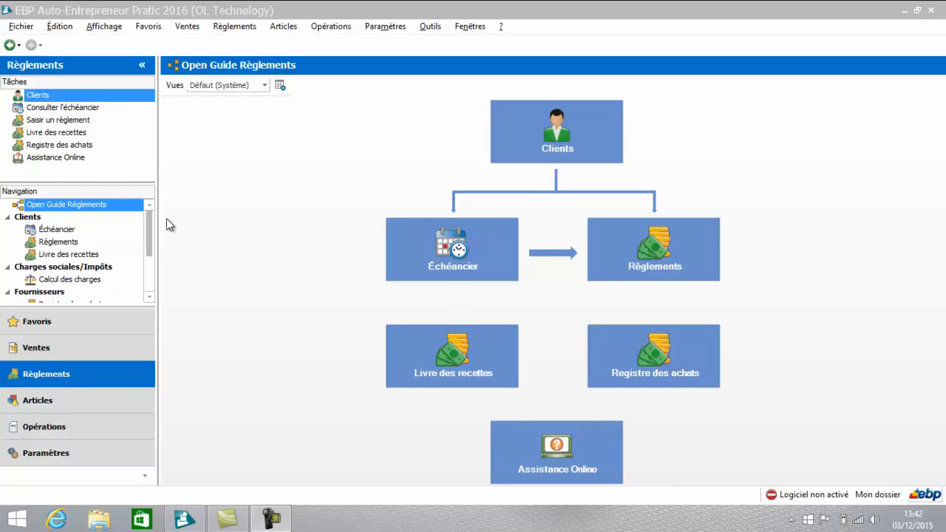
Step: Open the Registre des achats and add a new expense with Orange as the supplier
{"action": "left_click_drag", "start_coordinate": [151, 225], "coordinate": [150, 248]}
{"action": "left_click", "coordinate": [59, 254]}
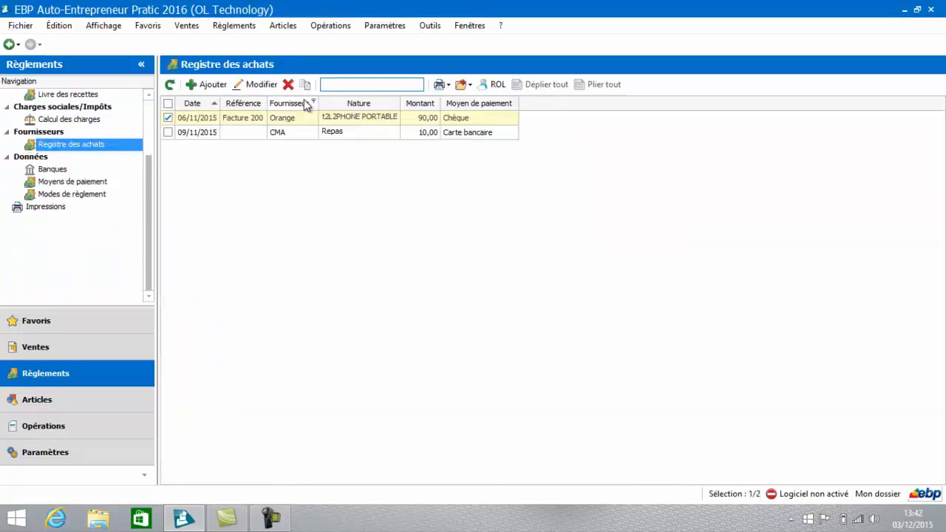
{"action": "left_click", "coordinate": [211, 84]}
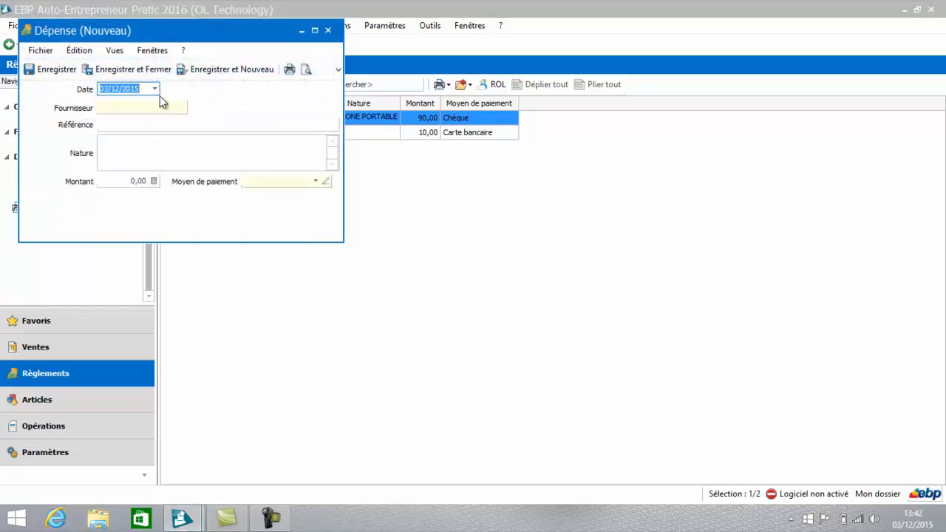
{"action": "left_click", "coordinate": [146, 108]}
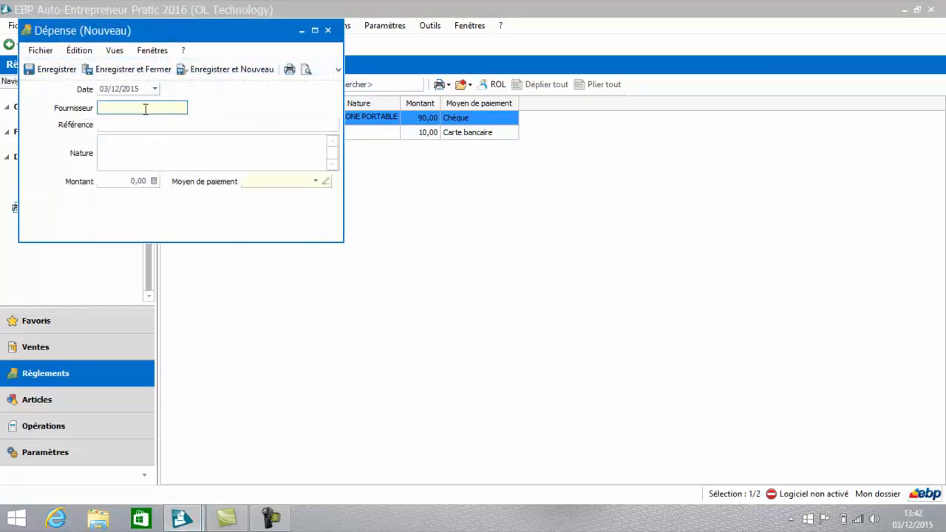
{"action": "type", "text": "off"}
{"action": "key", "text": "BackSpace"}
{"action": "key", "text": "BackSpace"}
{"action": "key", "text": "BackSpace"}
{"action": "type", "text": "Orange"}
Step: Enter Portabe as the expense's nature and 40 as its amount
{"action": "left_click", "coordinate": [156, 163]}
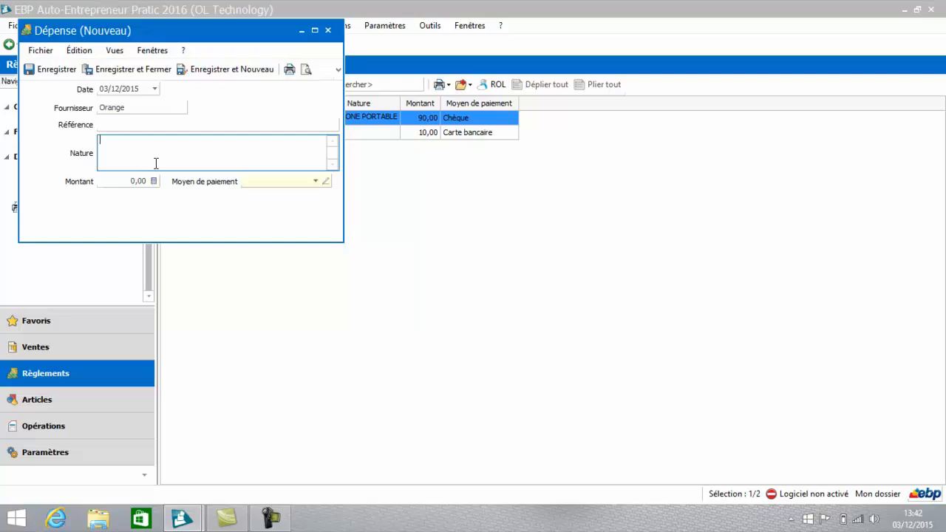
{"action": "type", "text": "Portabe"}
{"action": "key", "text": "Tab"}
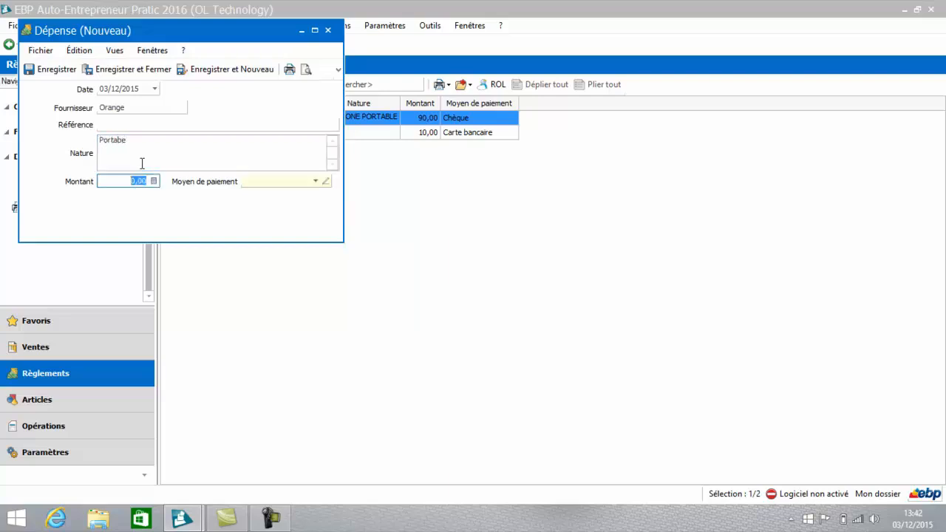
{"action": "type", "text": "40"}
{"action": "key", "text": "Tab"}
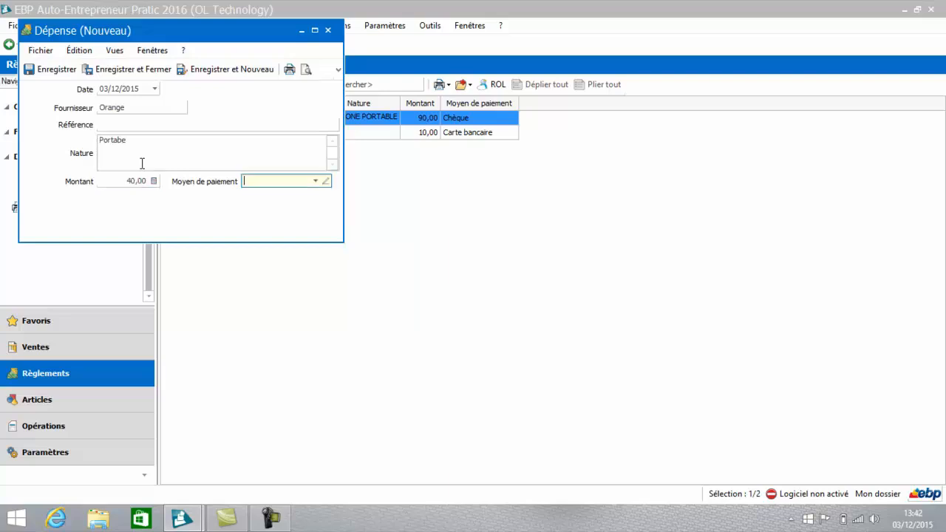
Step: Set the expense's payment method to Prélèvement SEPA, and save it while starting a new expense
{"action": "left_click", "coordinate": [317, 182]}
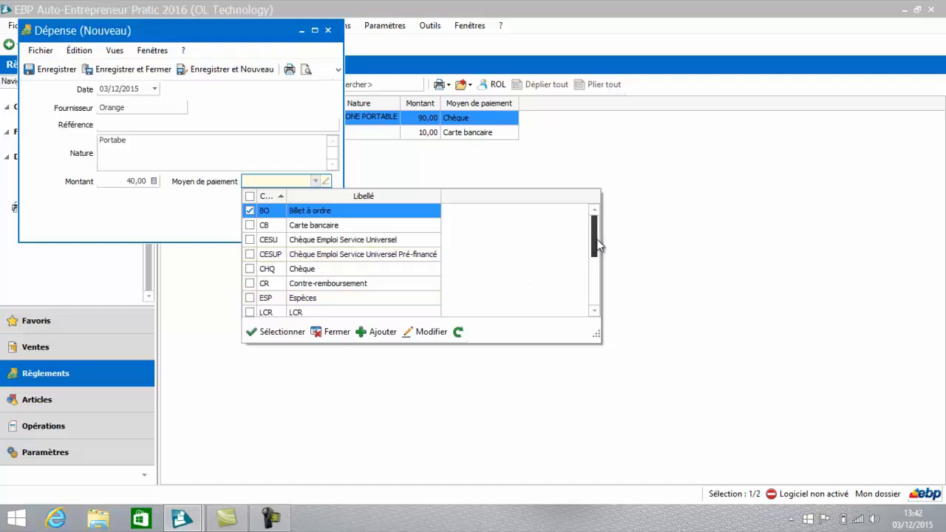
{"action": "left_click_drag", "start_coordinate": [597, 238], "coordinate": [592, 266]}
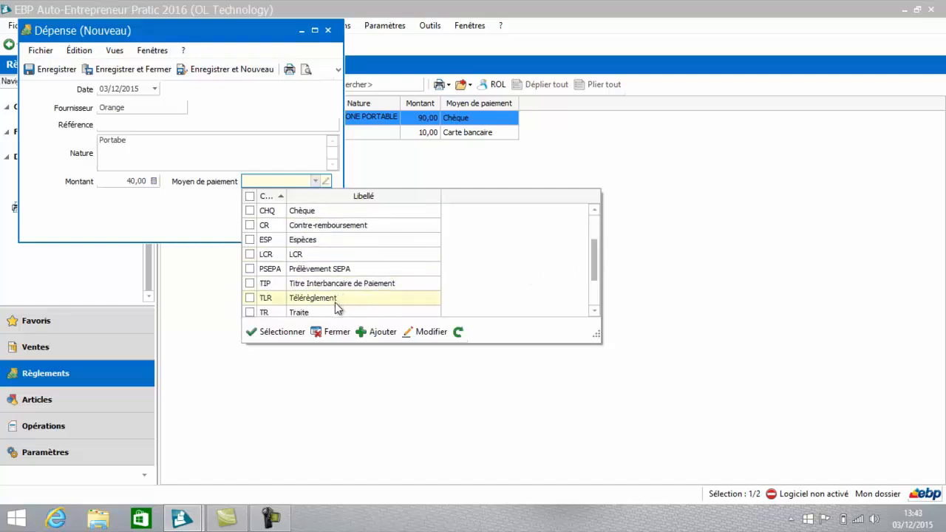
{"action": "double_click", "coordinate": [336, 270]}
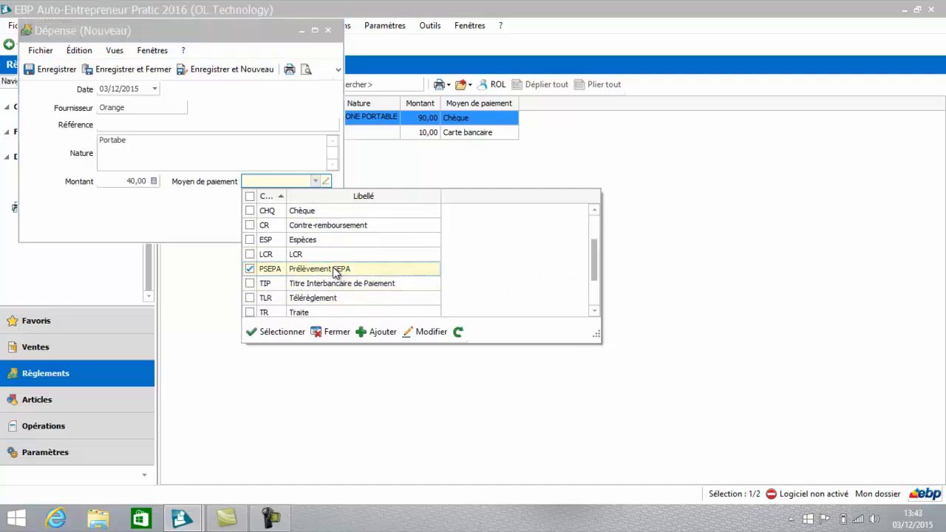
{"action": "left_click", "coordinate": [216, 75]}
Step: Fill in the new expense with Orange as the supplier, Internet as the nature and 30 as the amount
{"action": "left_click", "coordinate": [160, 104]}
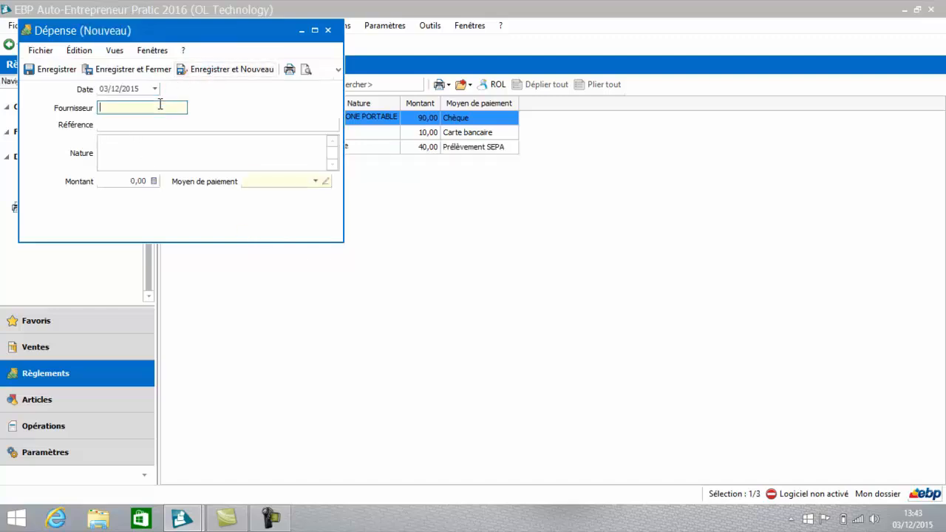
{"action": "type", "text": "Orange"}
{"action": "left_click", "coordinate": [191, 159]}
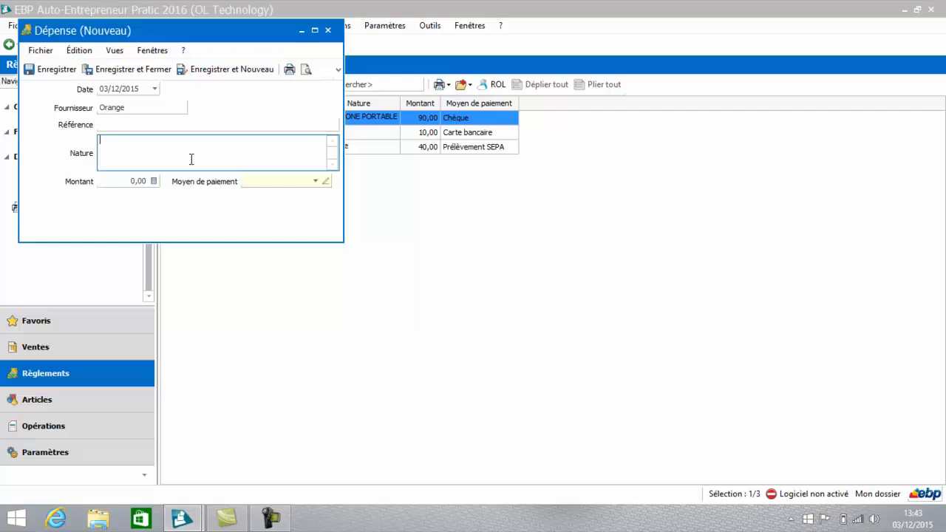
{"action": "type", "text": "Internet"}
{"action": "key", "text": "Tab"}
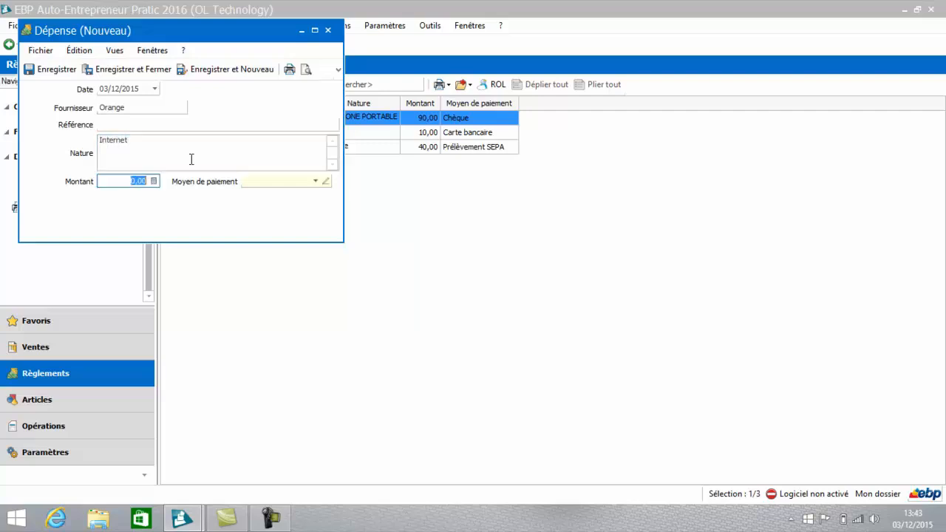
{"action": "type", "text": "30"}
{"action": "key", "text": "Tab"}
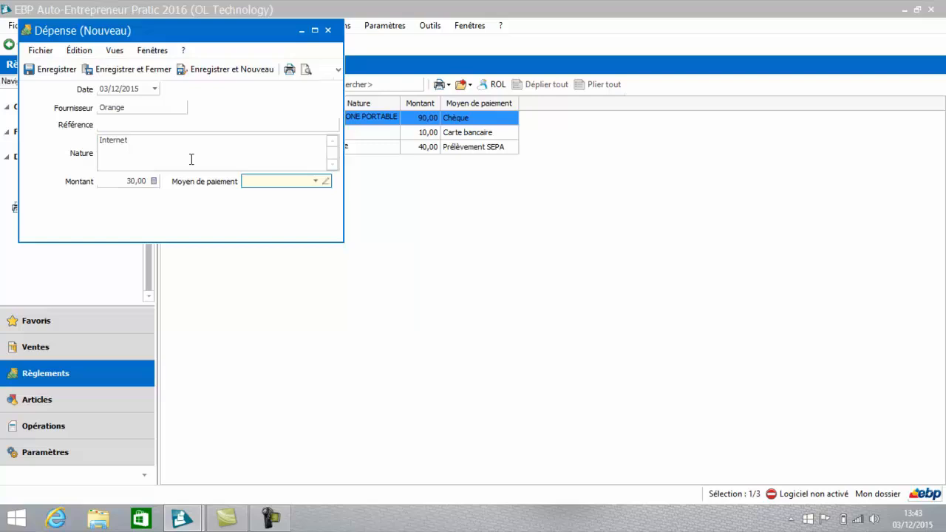
Step: Set the Internet expense's payment method to Virement SEPA, and save it while starting another new expense
{"action": "left_click", "coordinate": [316, 182]}
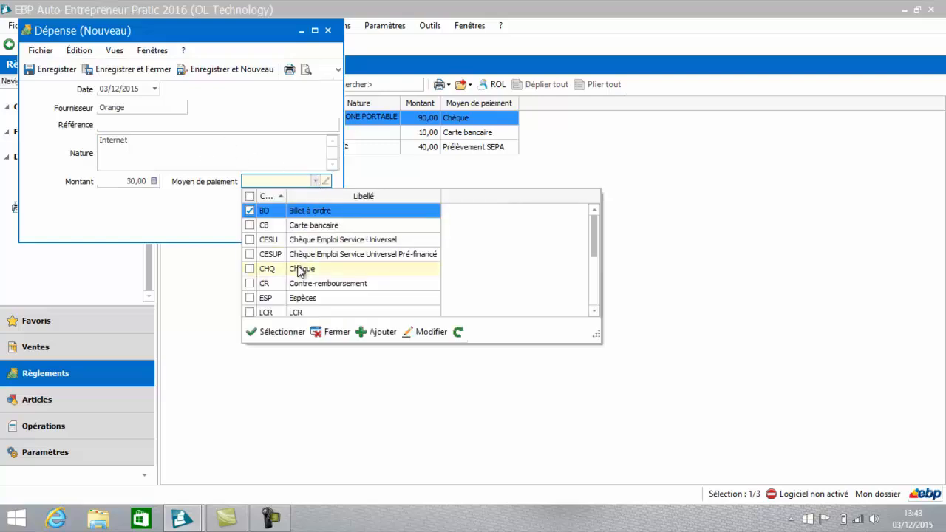
{"action": "left_click", "coordinate": [213, 70]}
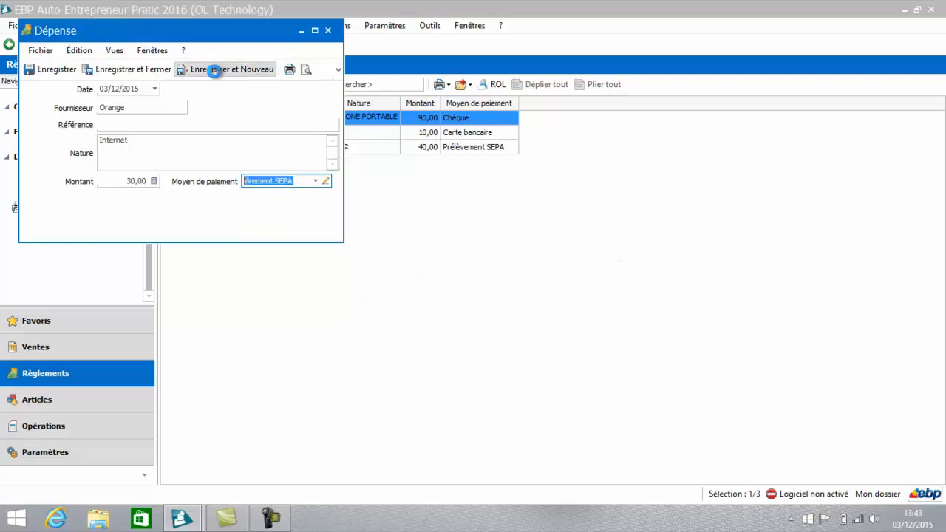
{"action": "left_click", "coordinate": [115, 109]}
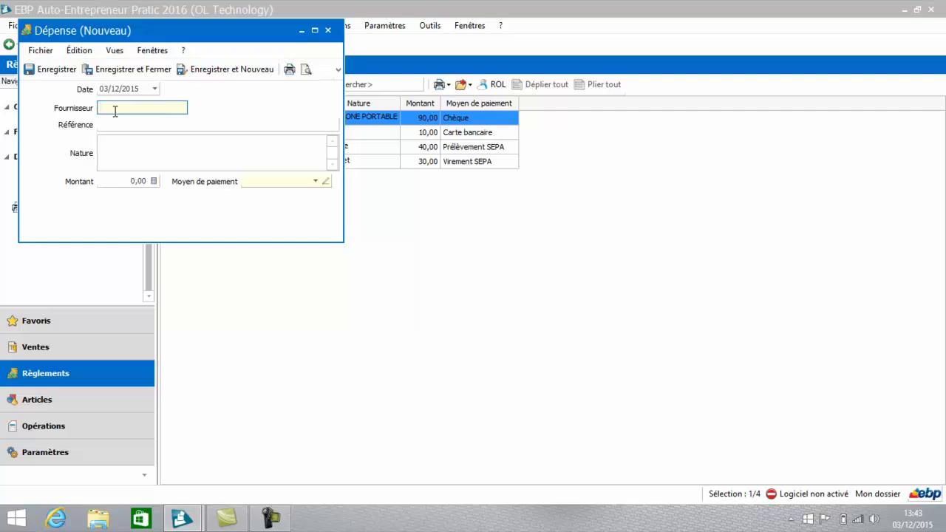
Step: Enter HOTEL as the new expense's supplier and Lission formation as its reference
{"action": "type", "text": "hotel"}
{"action": "key", "text": "BackSpace"}
{"action": "key", "text": "BackSpace"}
{"action": "key", "text": "BackSpace"}
{"action": "key", "text": "BackSpace"}
{"action": "key", "text": "BackSpace"}
{"action": "type", "text": "HOTEL"}
{"action": "key", "text": "Tab"}
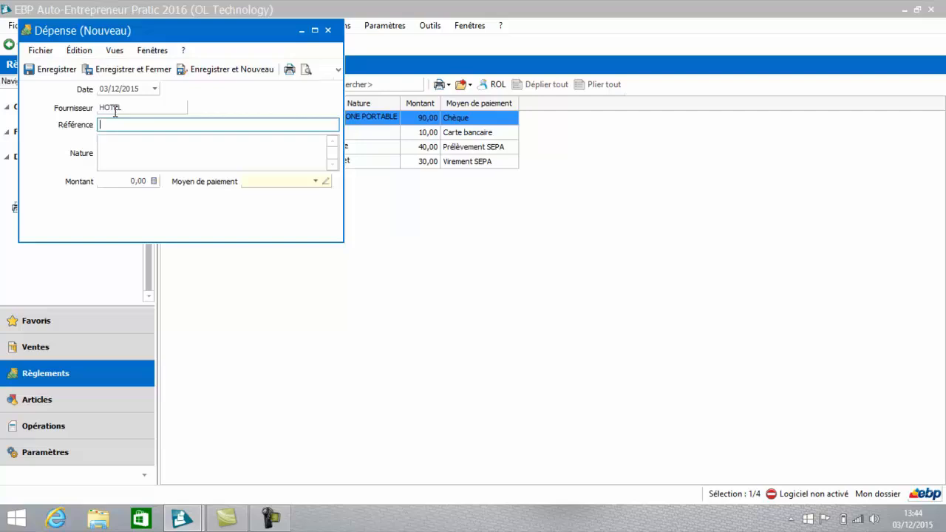
{"action": "type", "text": "Lission formation"}
Step: Describe the expense's nature as Hotel formation client durant and set its amount to 60
{"action": "left_click", "coordinate": [118, 157]}
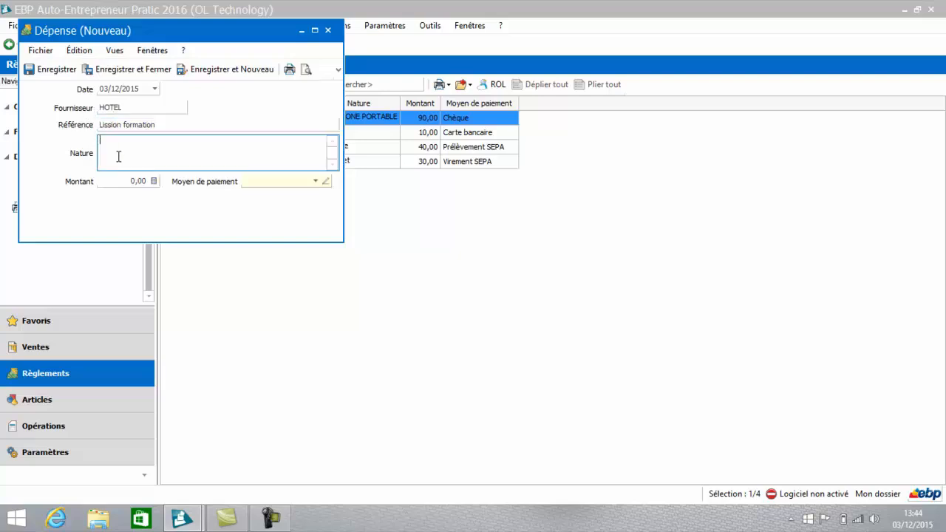
{"action": "type", "text": "Hotel formation client durant"}
{"action": "key", "text": "Tab"}
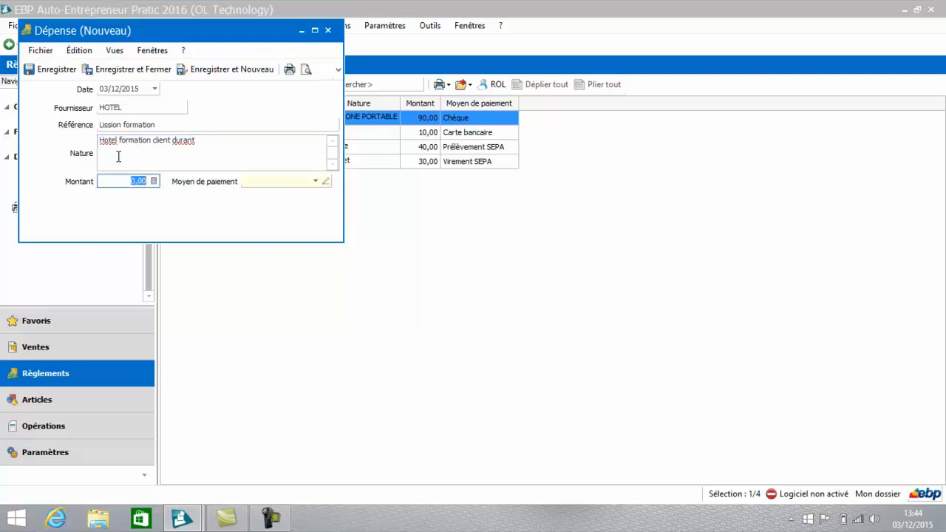
{"action": "type", "text": "60"}
{"action": "key", "text": "Tab"}
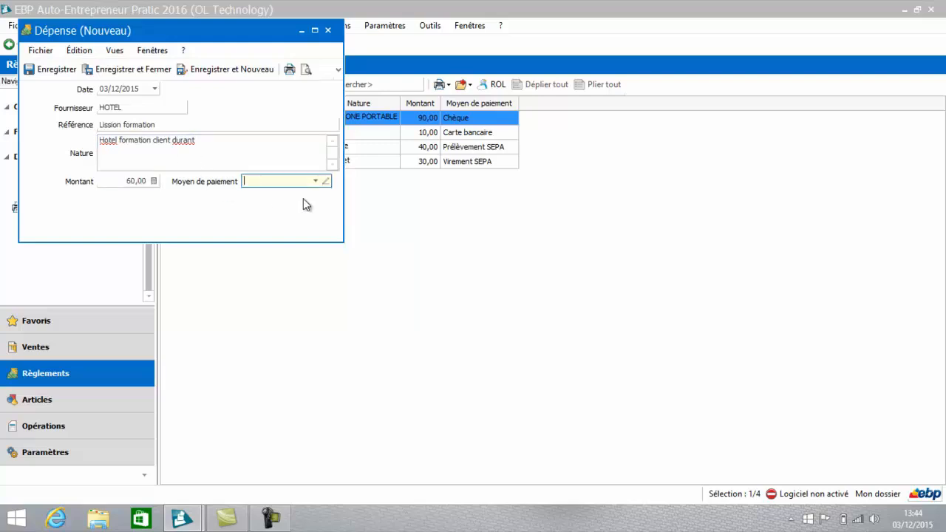
Step: Set the hotel expense's payment method to Carte bancaire, and save it while starting another new expense
{"action": "left_click", "coordinate": [315, 183]}
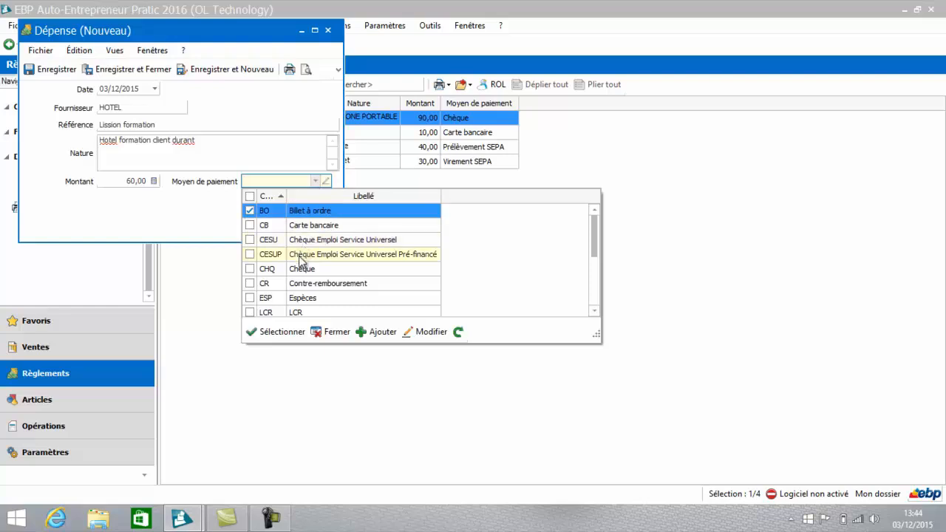
{"action": "left_click", "coordinate": [302, 222]}
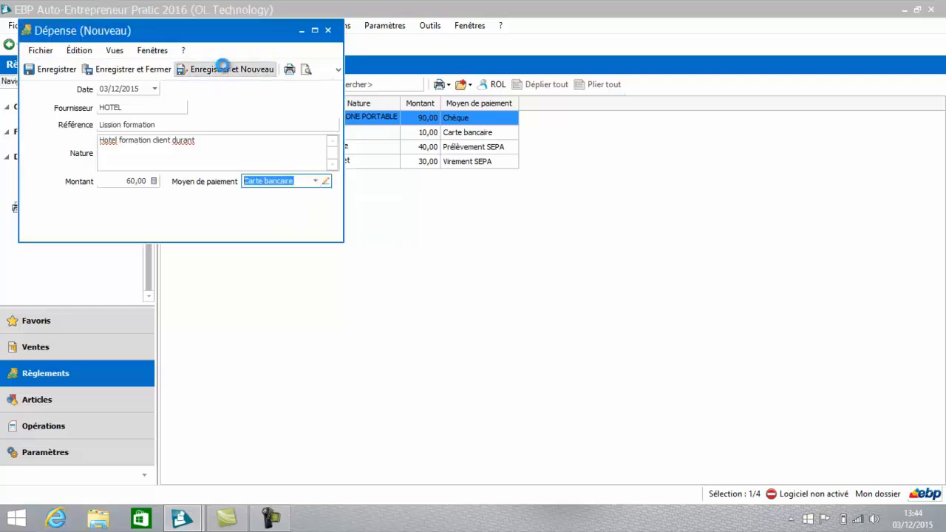
{"action": "left_click", "coordinate": [224, 69]}
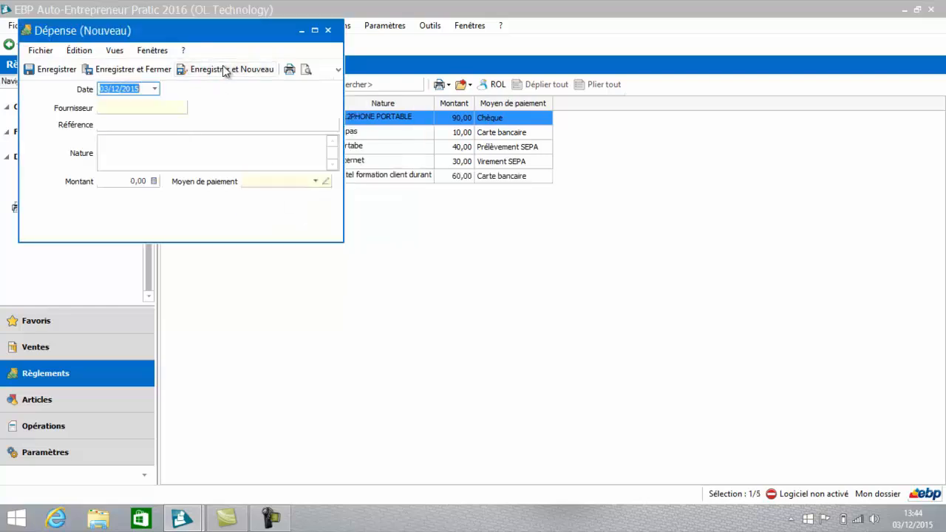
Step: Enter microdis as the new expense's supplier and faCTURE as its reference
{"action": "left_click", "coordinate": [120, 108]}
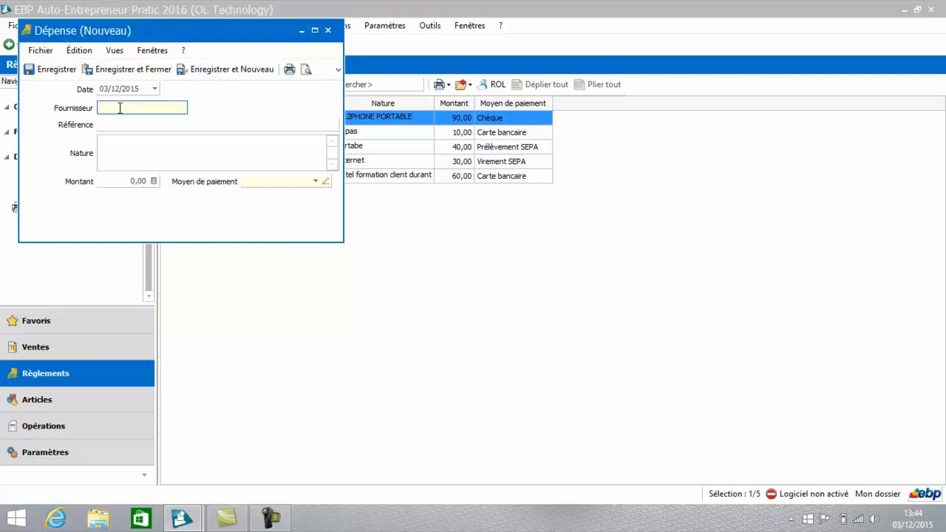
{"action": "type", "text": "mic"}
{"action": "type", "text": "rocis"}
{"action": "key", "text": "Tab"}
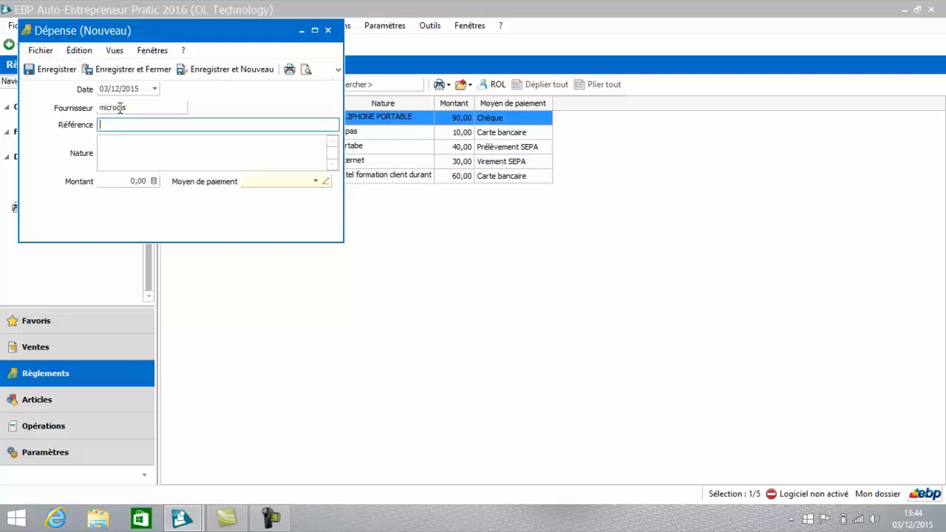
{"action": "type", "text": "faCTURE"}
Step: Enter Ordinateur HP 600 as the expense's nature and 300 as its amount
{"action": "left_click", "coordinate": [125, 147]}
{"action": "type", "text": "Ordi"}
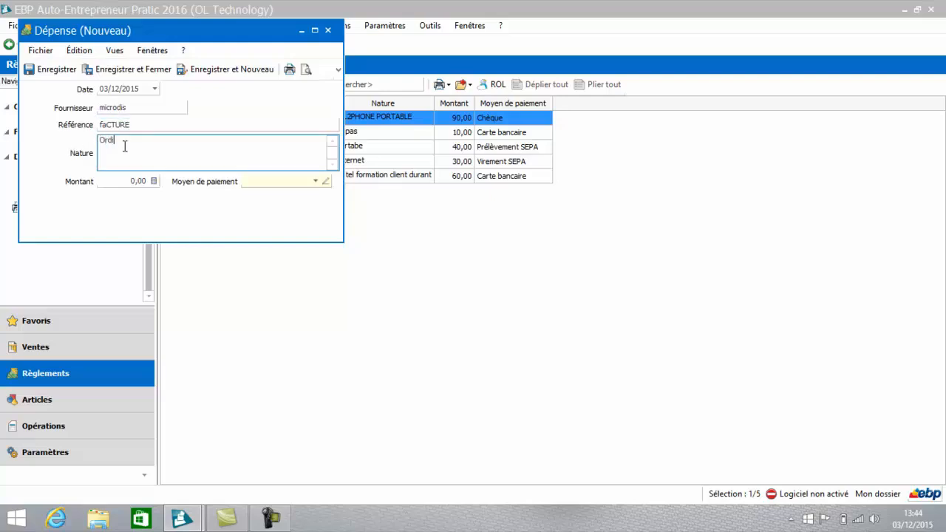
{"action": "type", "text": "nateur HP 600"}
{"action": "key", "text": "Tab"}
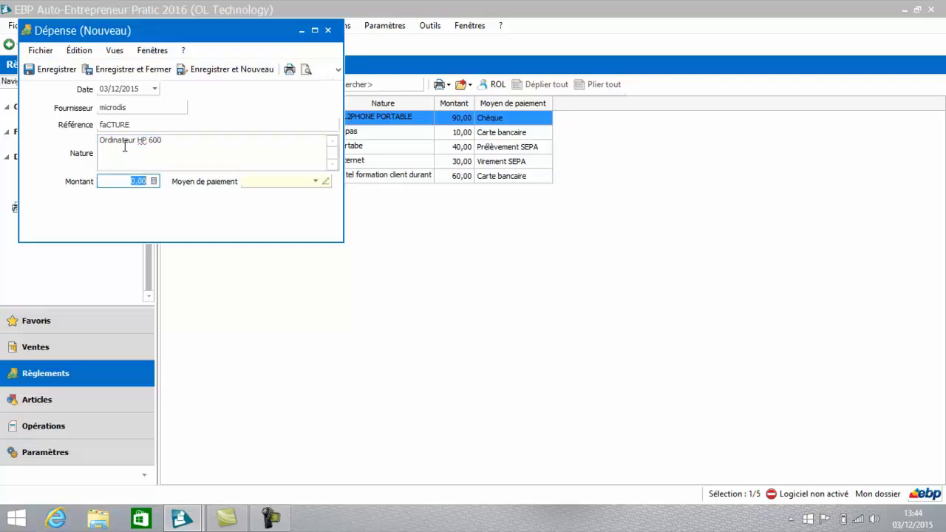
{"action": "type", "text": "300"}
{"action": "key", "text": "Tab"}
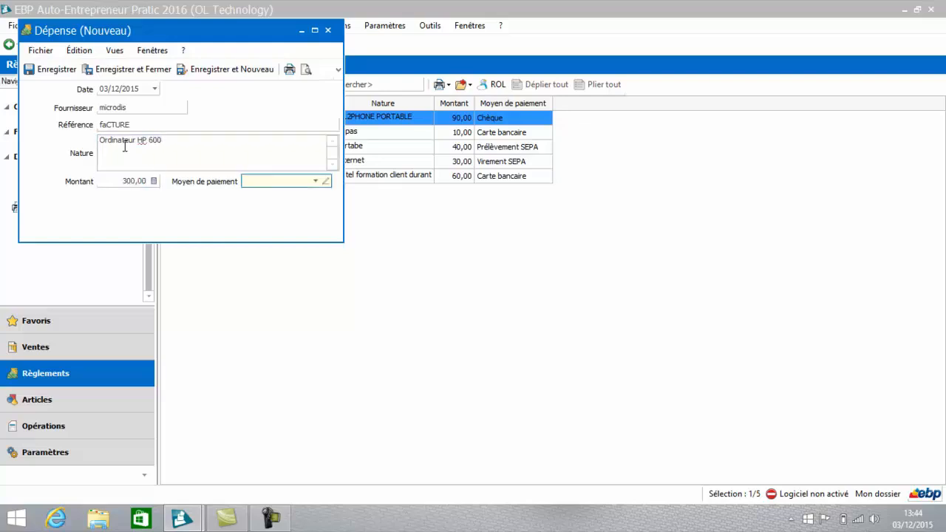
Step: Set the computer expense's payment method to LCR, and save and close the expense
{"action": "left_click", "coordinate": [315, 181]}
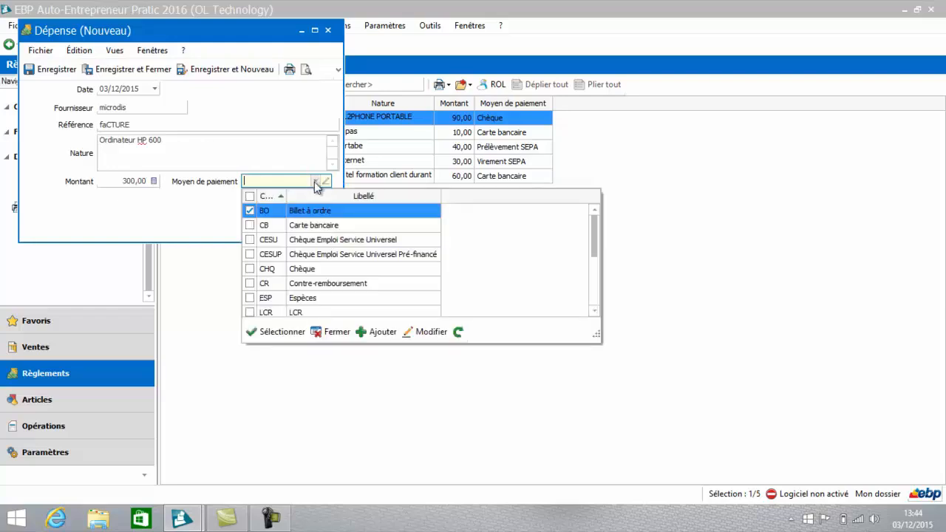
{"action": "left_click", "coordinate": [297, 313]}
{"action": "left_click", "coordinate": [139, 70]}
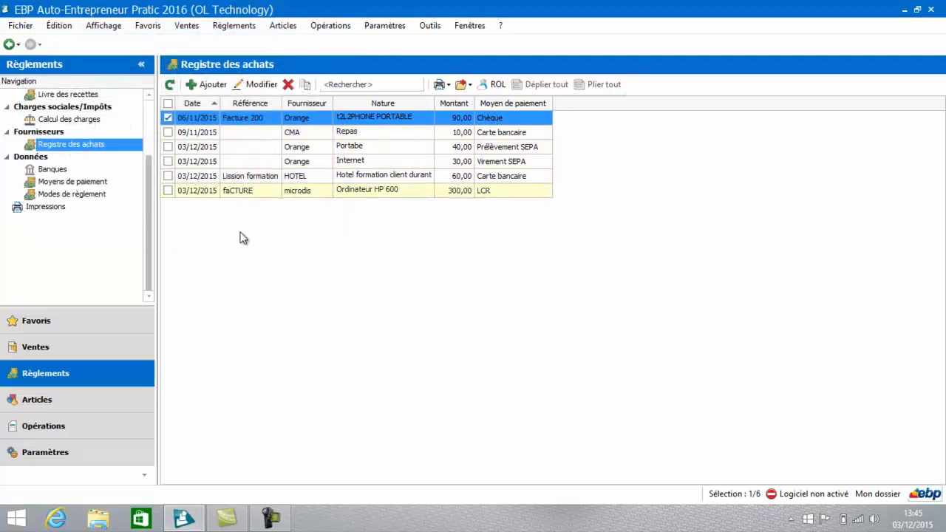
Step: Open the Registre des achats print model among the supplier payment reports
{"action": "left_click", "coordinate": [46, 205]}
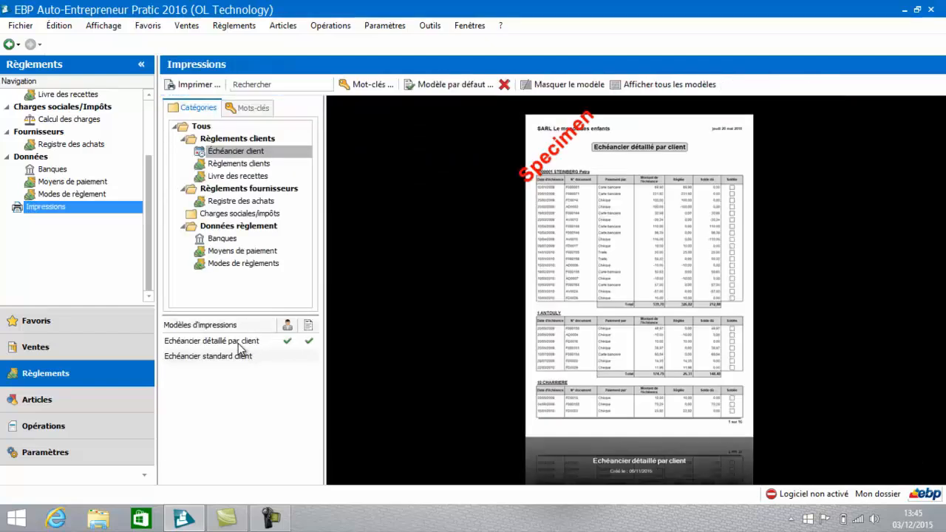
{"action": "left_click", "coordinate": [236, 202]}
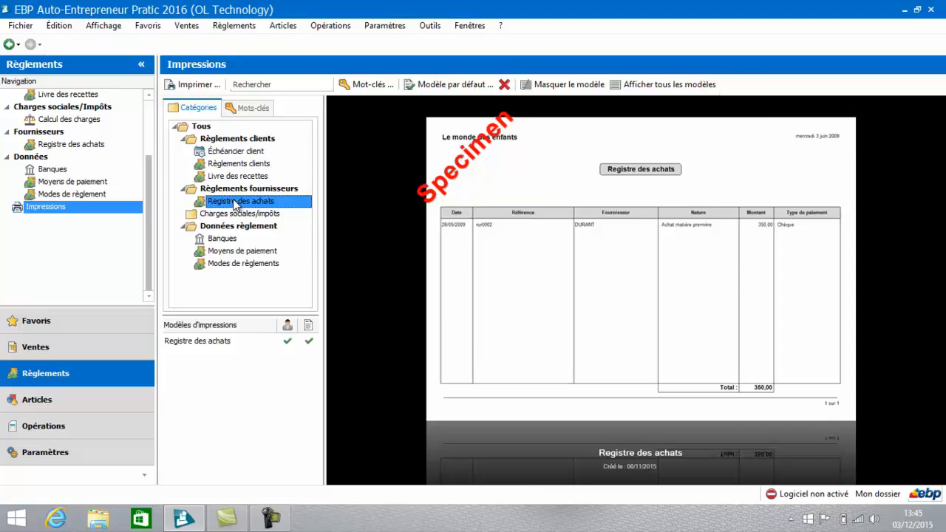
{"action": "left_click", "coordinate": [219, 345]}
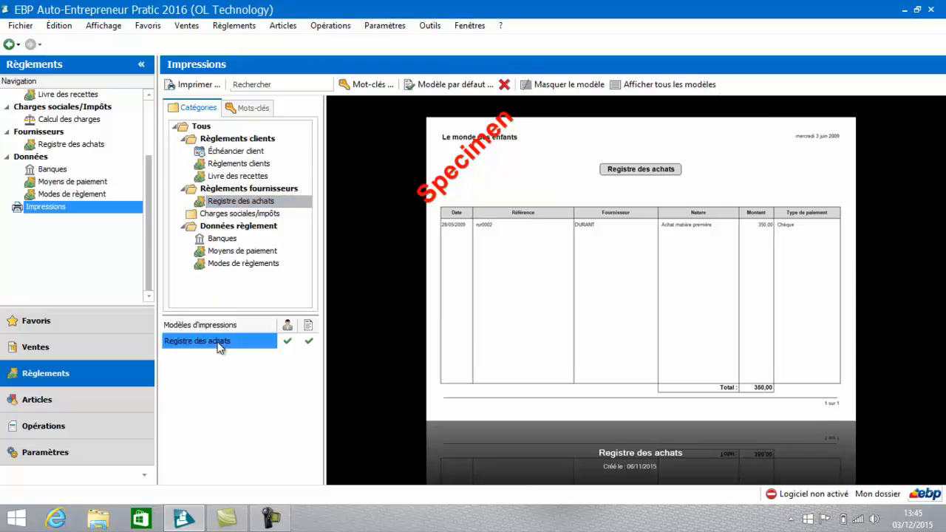
{"action": "double_click", "coordinate": [219, 345]}
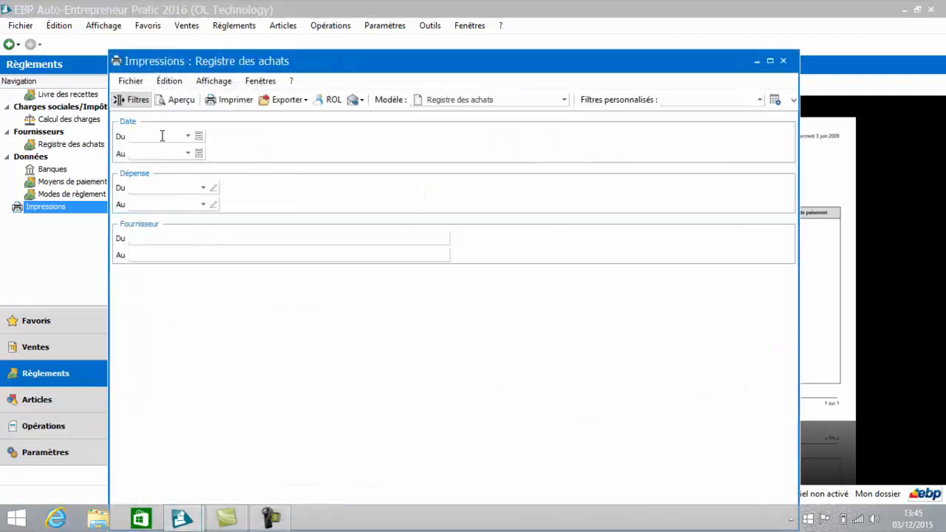
Step: Preview the purchase register report without any expense filter, and close it to return to the register
{"action": "left_click", "coordinate": [203, 188]}
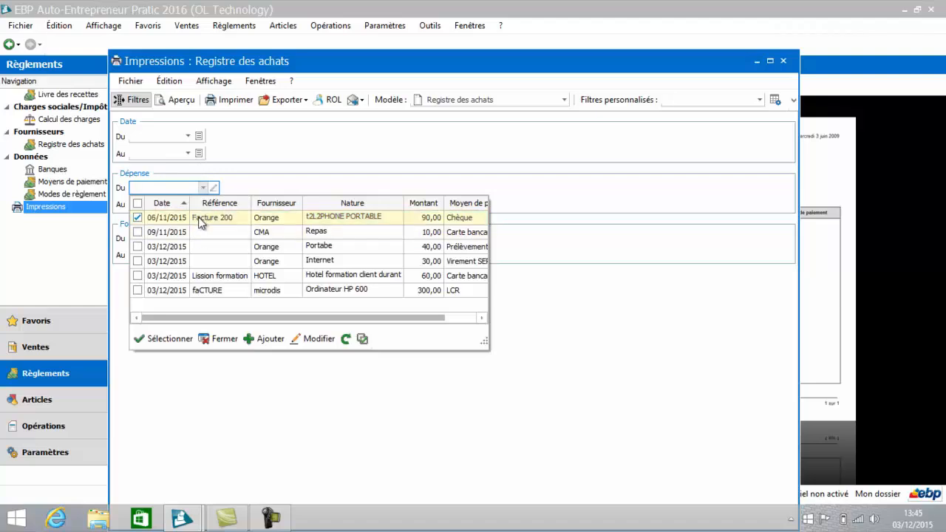
{"action": "left_click", "coordinate": [225, 343]}
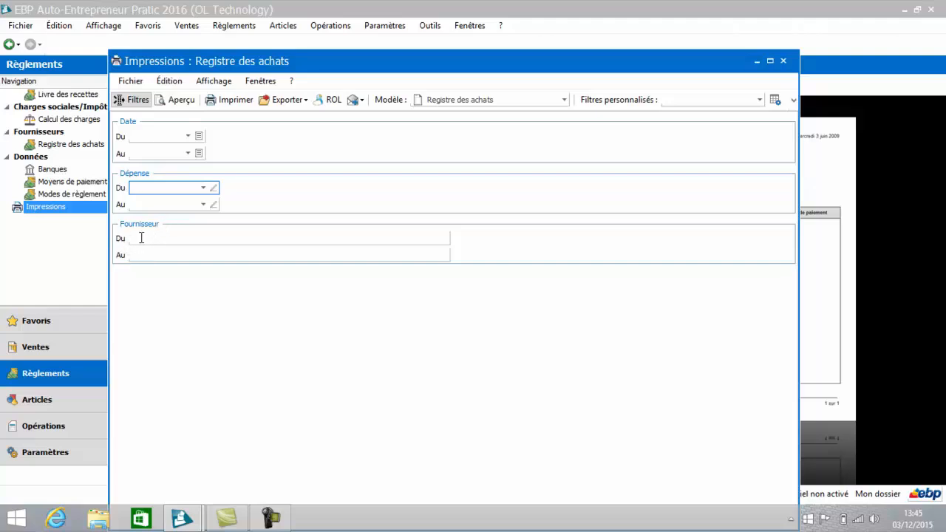
{"action": "left_click", "coordinate": [176, 100]}
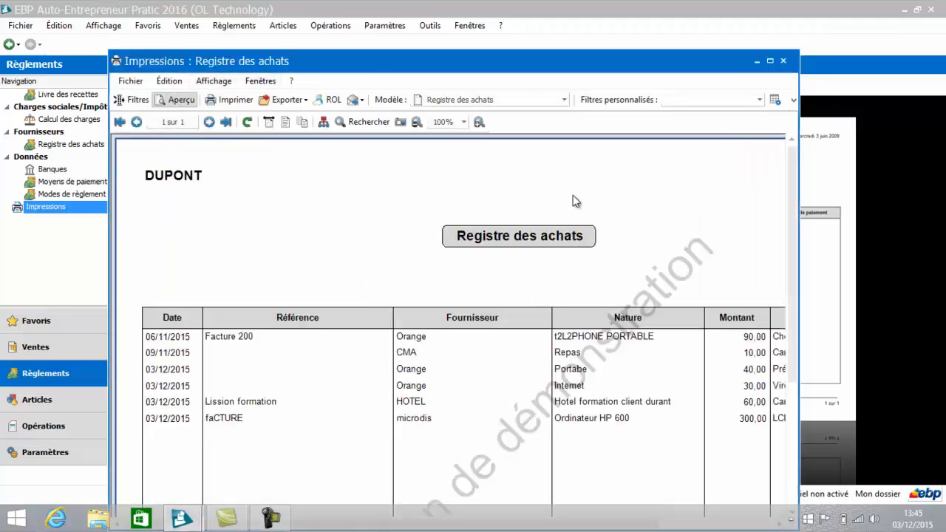
{"action": "left_click_drag", "start_coordinate": [793, 185], "coordinate": [794, 151]}
{"action": "left_click", "coordinate": [784, 61]}
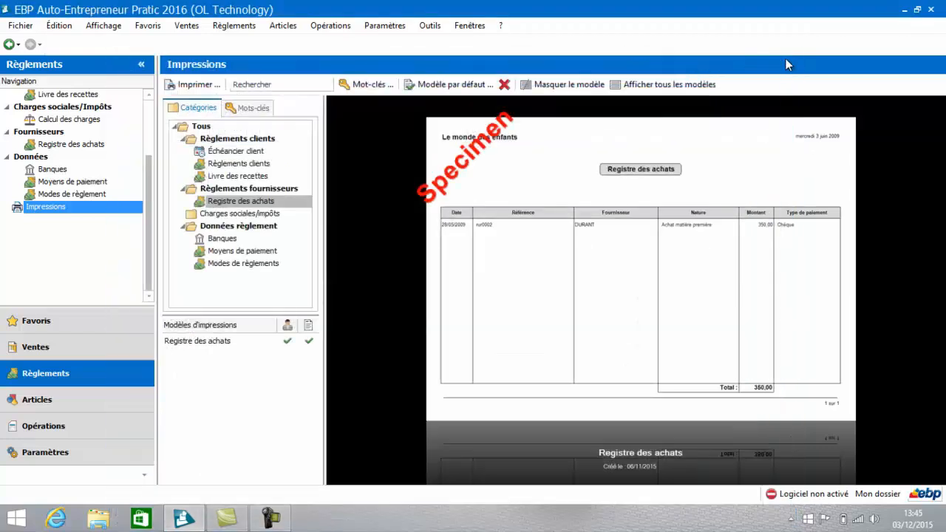
{"action": "left_click", "coordinate": [72, 145]}
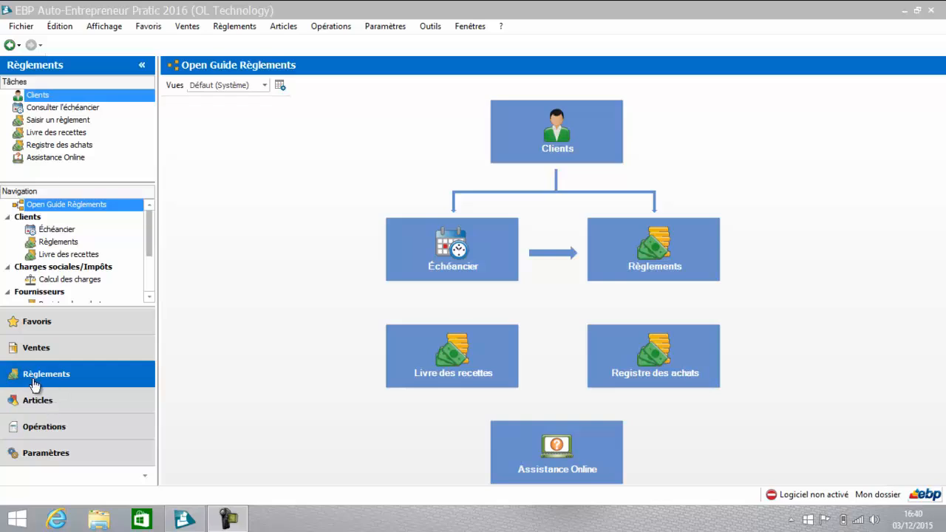
Step: Open the social charges calculation and limit its period to 01/11/2015 through 31/12/2015
{"action": "left_click", "coordinate": [65, 279]}
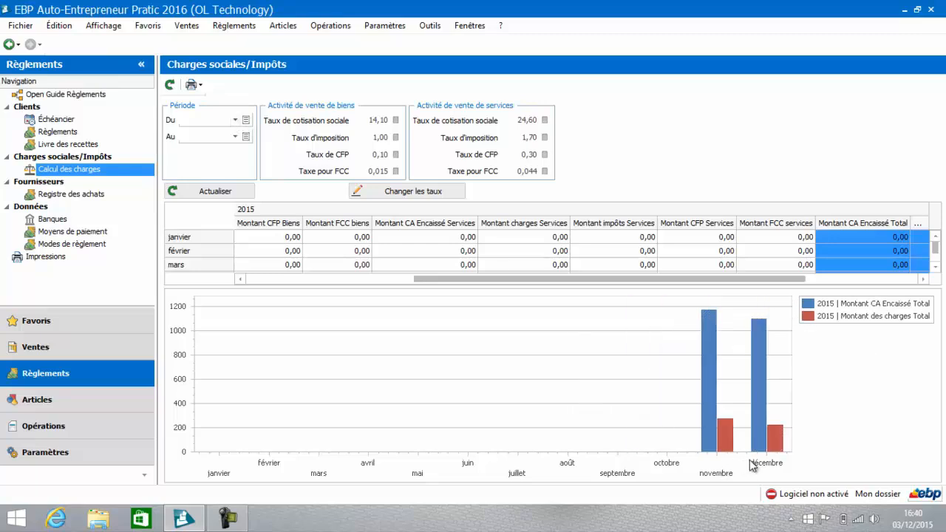
{"action": "left_click", "coordinate": [235, 120]}
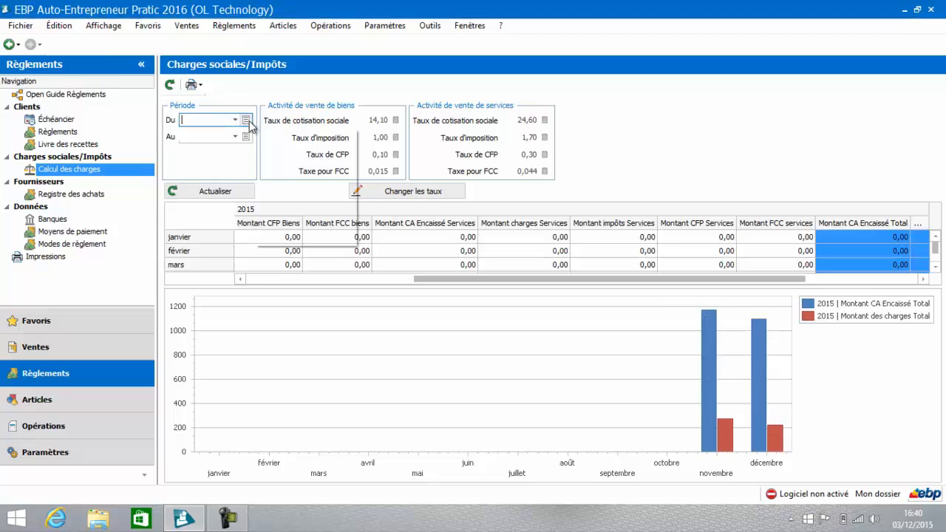
{"action": "left_click", "coordinate": [263, 157]}
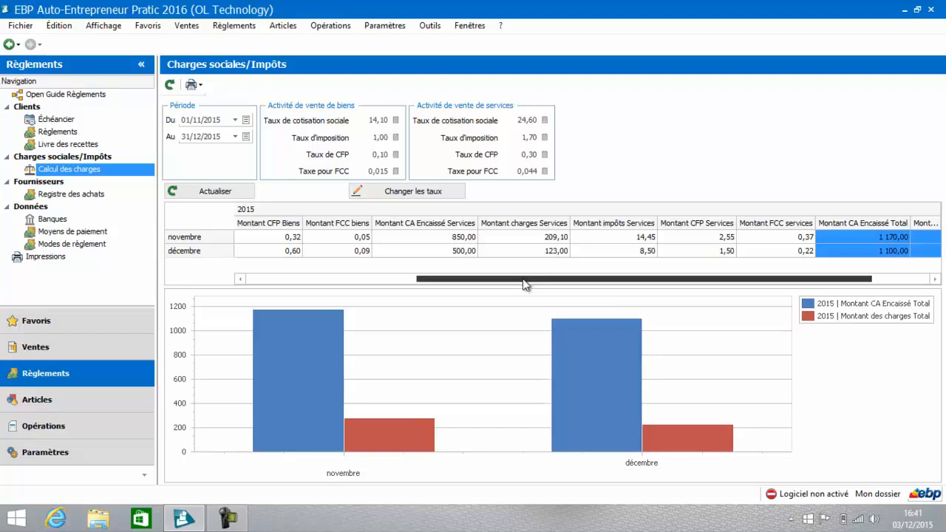
Step: Examine the monthly revenue, charges, tax, CFP and FCC amounts for goods and services, and the overall totals
{"action": "left_click_drag", "start_coordinate": [528, 284], "coordinate": [357, 279]}
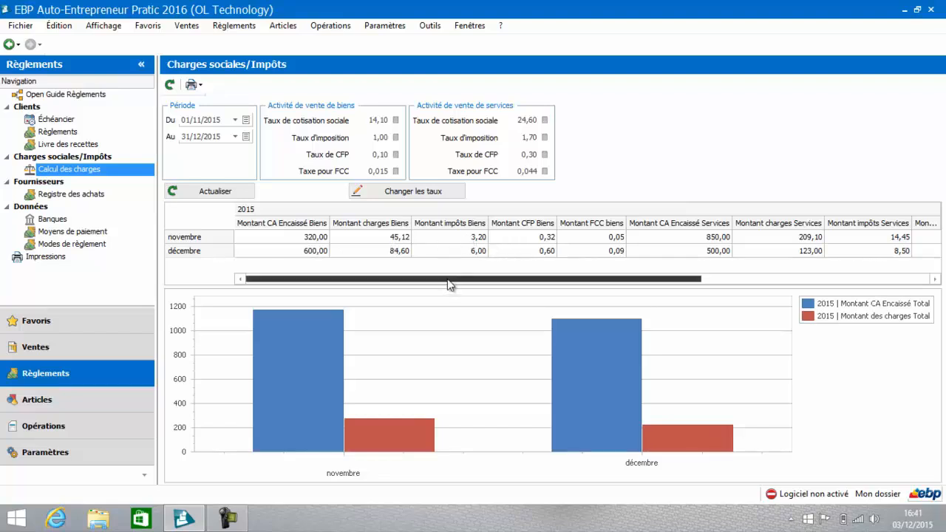
{"action": "left_click_drag", "start_coordinate": [447, 282], "coordinate": [513, 292]}
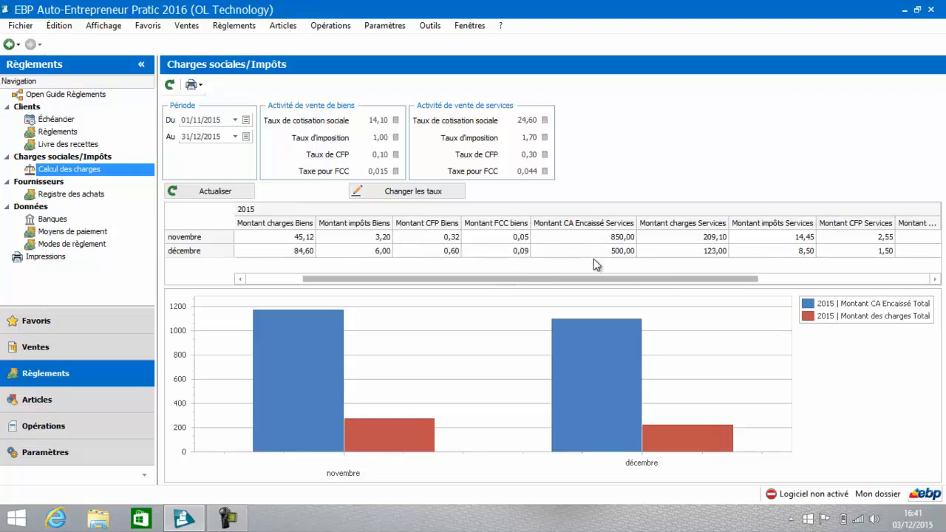
{"action": "left_click_drag", "start_coordinate": [588, 282], "coordinate": [658, 287]}
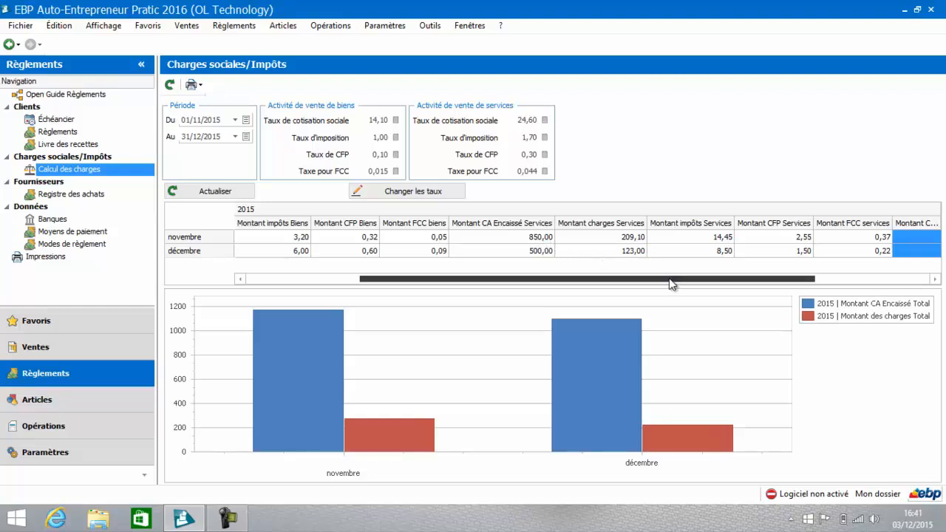
{"action": "left_click_drag", "start_coordinate": [669, 279], "coordinate": [785, 280]}
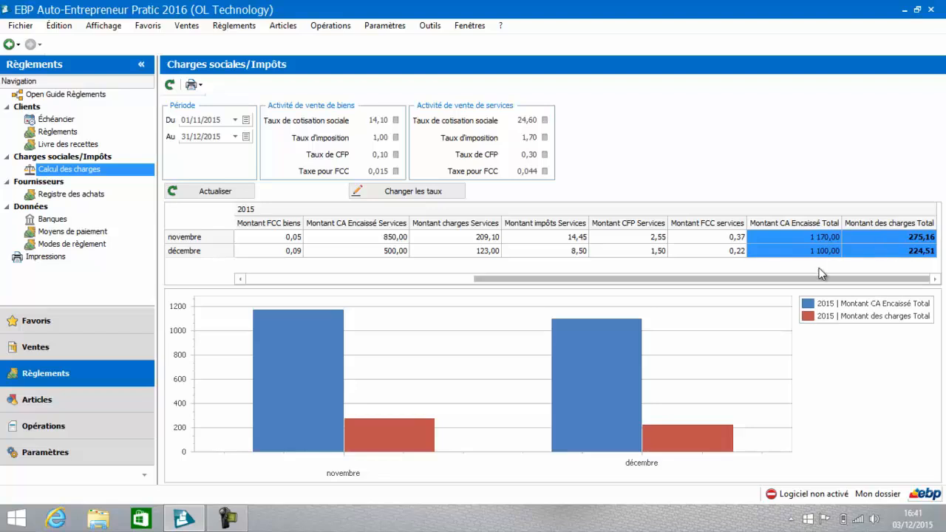
Step: Preview the Tableau des charges sociales et impôts report in a maximized window, and close it
{"action": "left_click", "coordinate": [193, 85]}
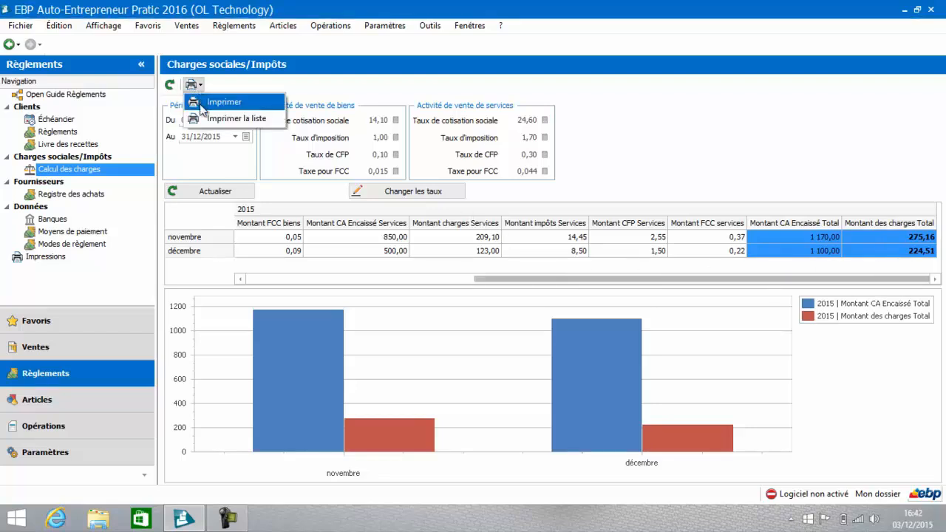
{"action": "left_click", "coordinate": [201, 104]}
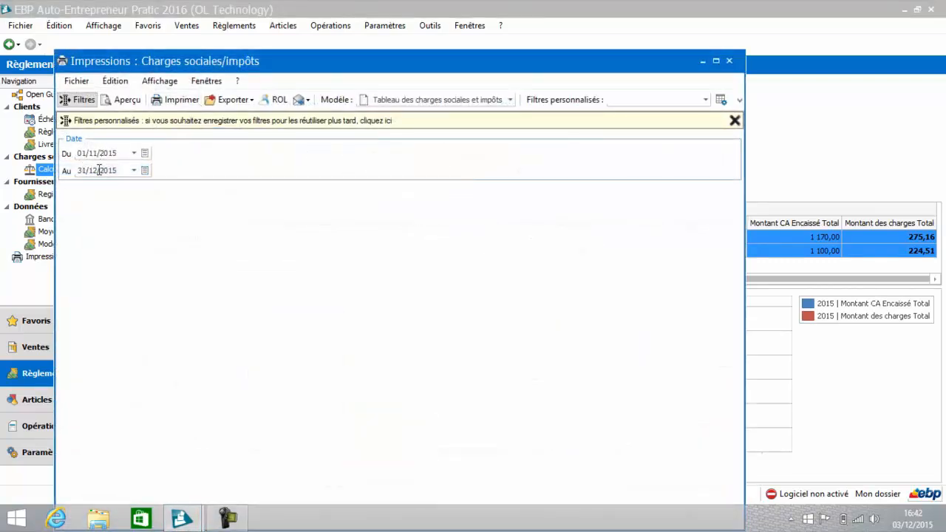
{"action": "left_click", "coordinate": [120, 100]}
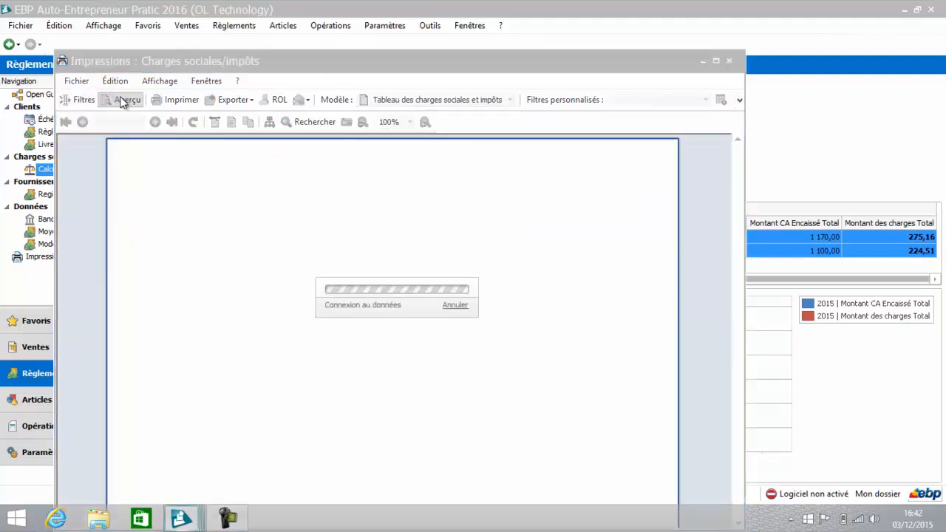
{"action": "left_click", "coordinate": [717, 62]}
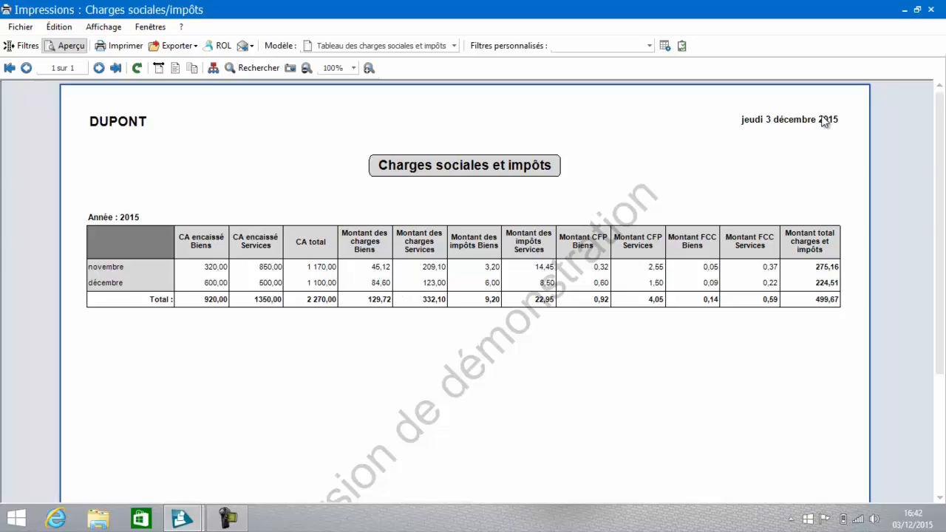
{"action": "left_click", "coordinate": [932, 10]}
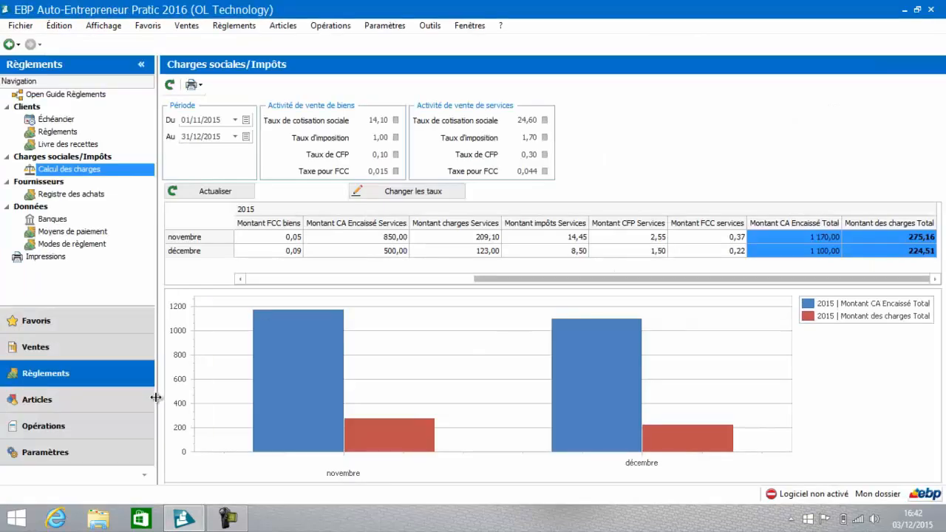
Step: From the Règlements print models, preview the Charges sociales/Impôts table without date limits in a maximized window, and close it
{"action": "left_click", "coordinate": [50, 258]}
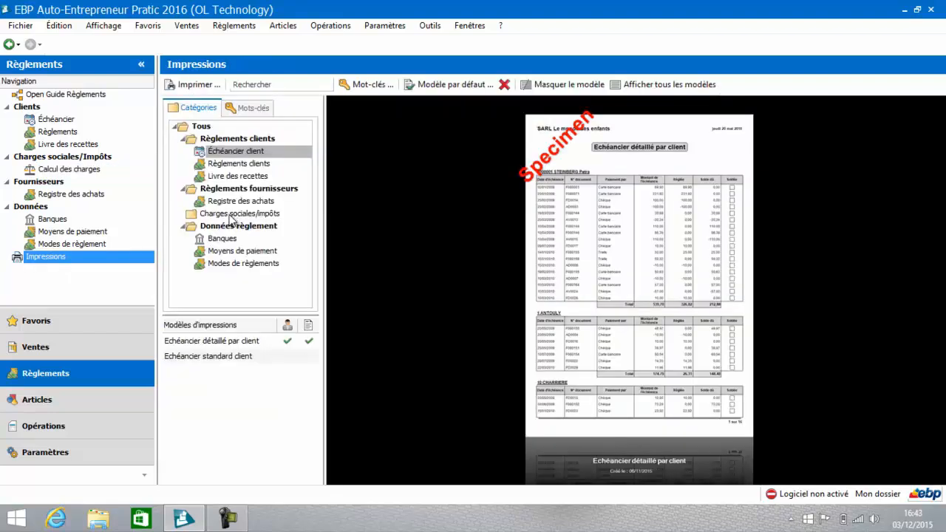
{"action": "left_click", "coordinate": [232, 214]}
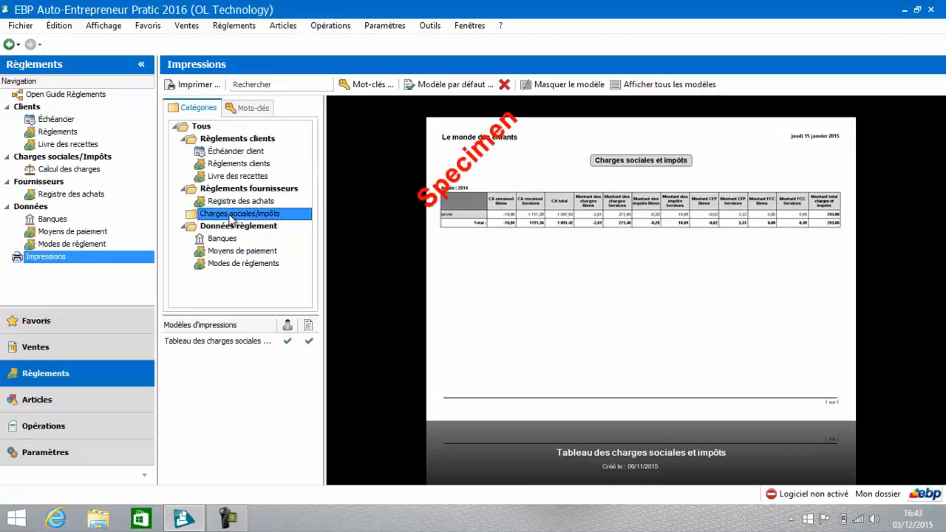
{"action": "left_click", "coordinate": [210, 342]}
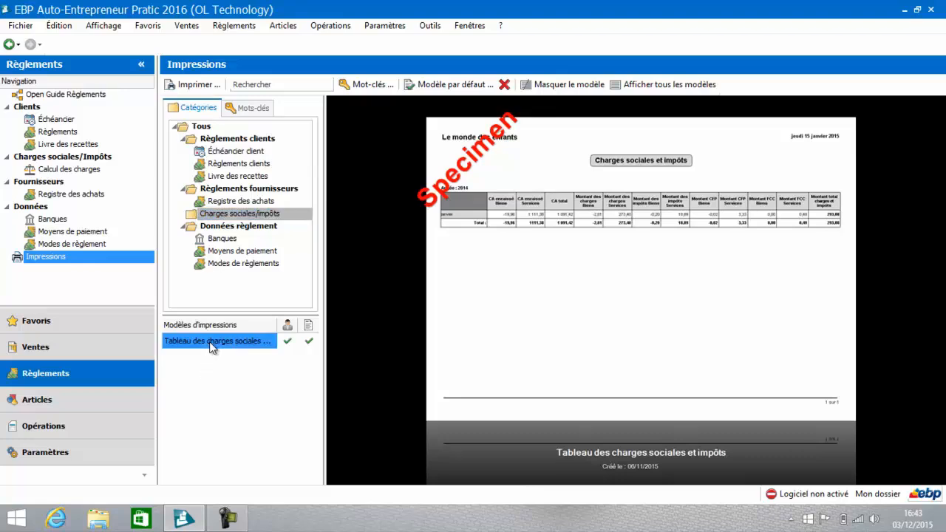
{"action": "double_click", "coordinate": [212, 345]}
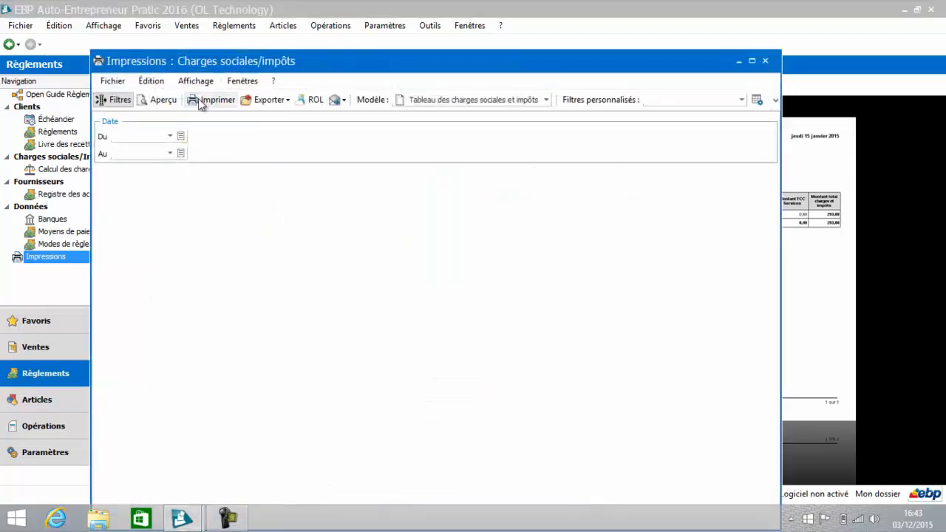
{"action": "left_click", "coordinate": [167, 101]}
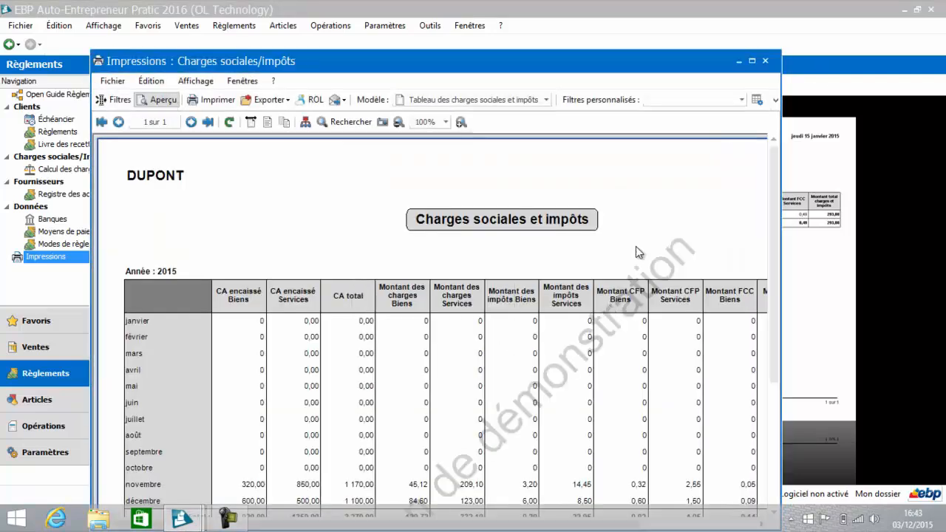
{"action": "left_click", "coordinate": [753, 62]}
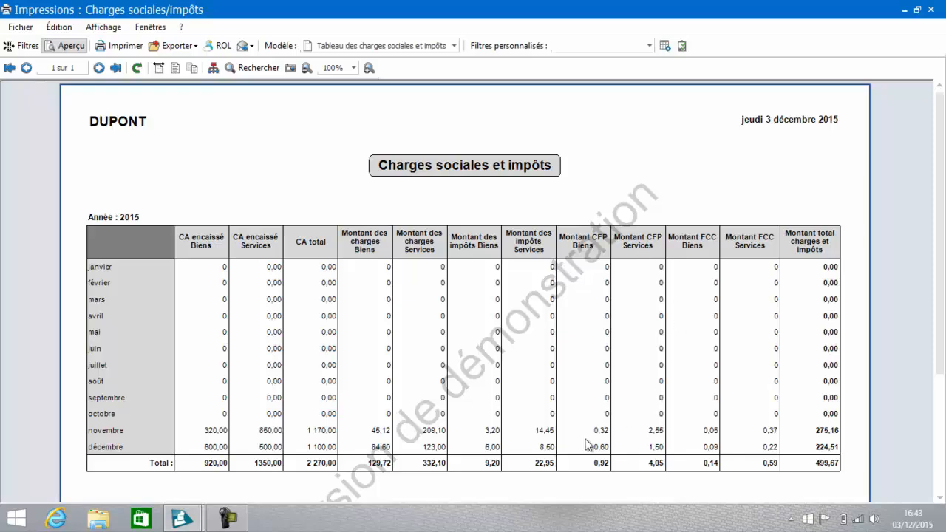
{"action": "left_click", "coordinate": [931, 10]}
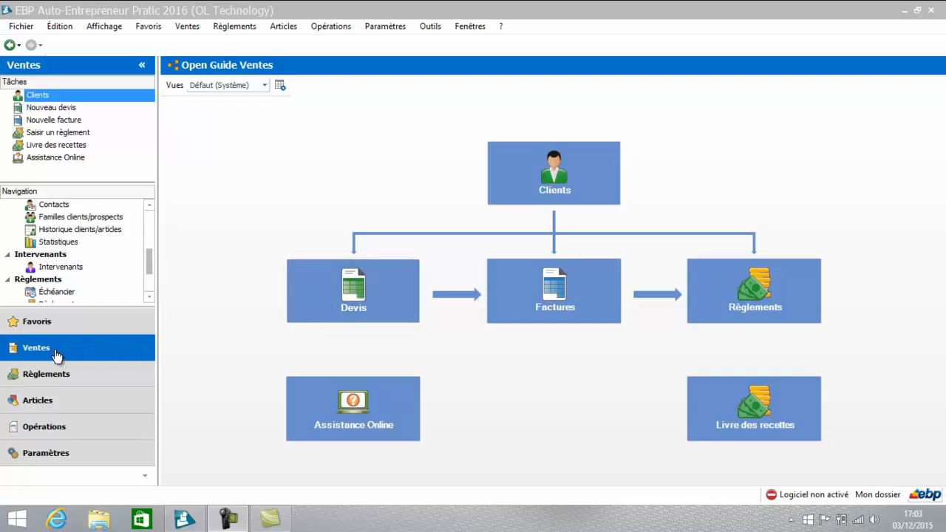
Step: Open the Ventes print models, collapse the Documents de vente category and display the Statistiques clients models
{"action": "left_click_drag", "start_coordinate": [150, 271], "coordinate": [149, 288]}
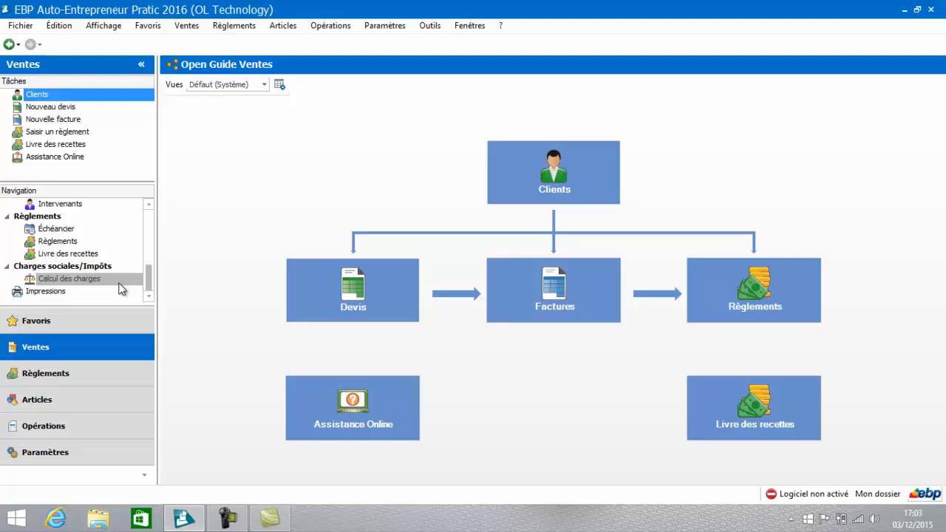
{"action": "left_click", "coordinate": [72, 293]}
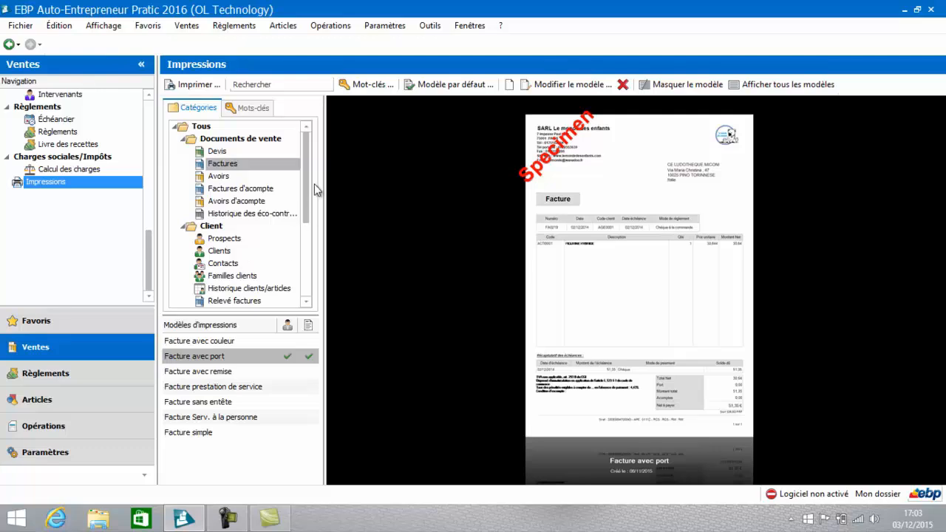
{"action": "left_click", "coordinate": [184, 140]}
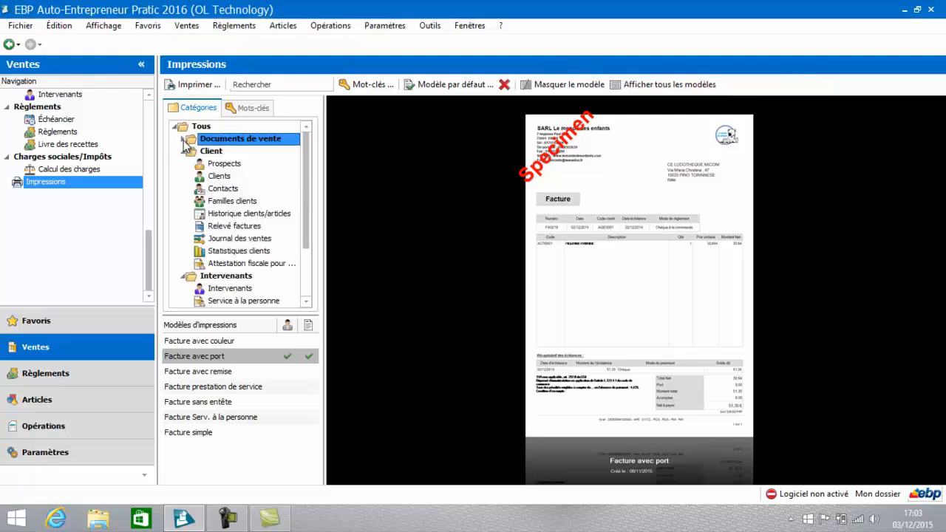
{"action": "left_click", "coordinate": [221, 253]}
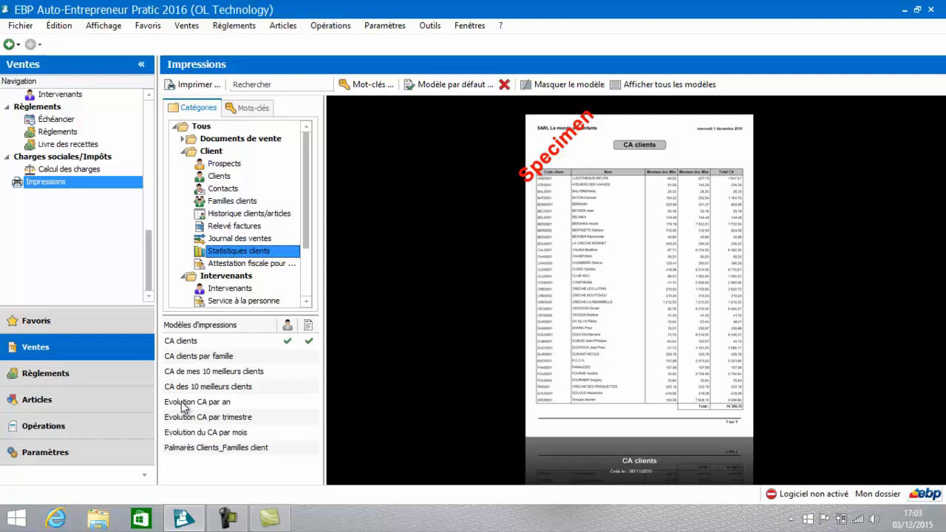
Step: Preview the CA clients report without any filter, and close it
{"action": "left_click", "coordinate": [194, 345]}
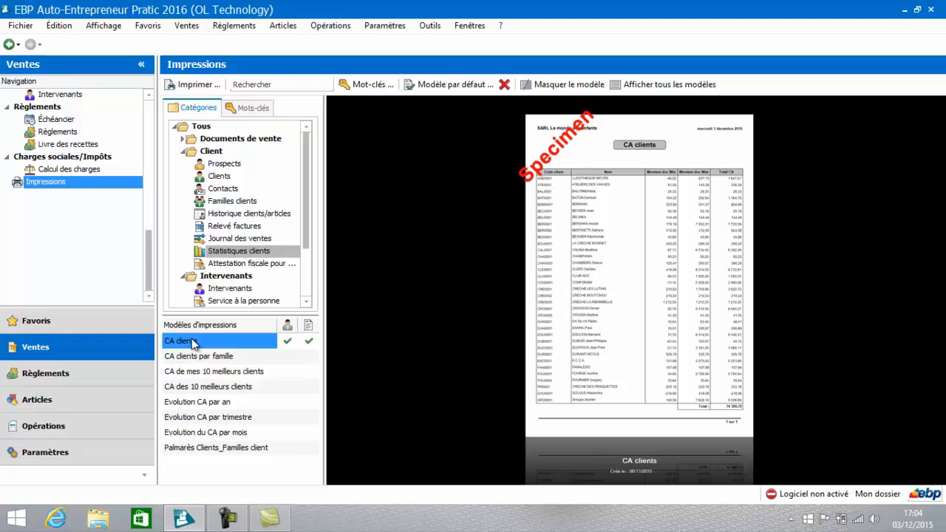
{"action": "double_click", "coordinate": [193, 343]}
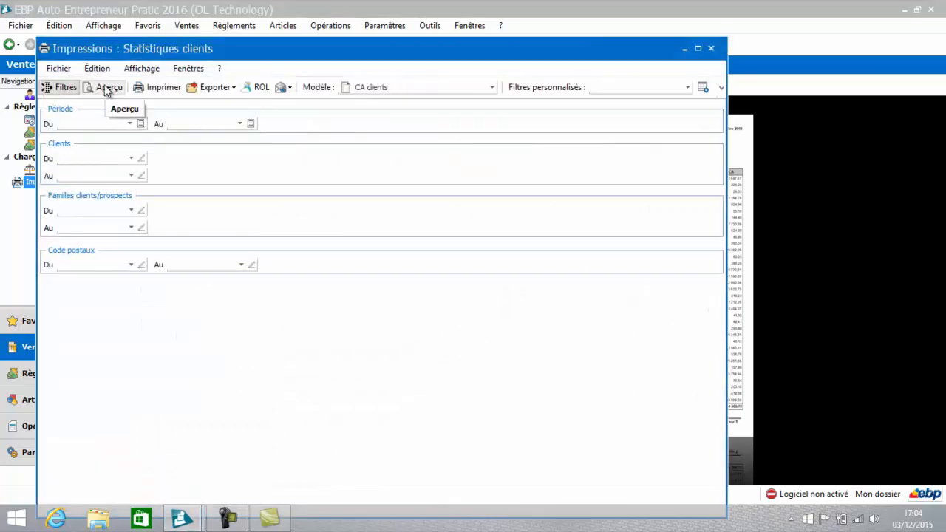
{"action": "left_click", "coordinate": [108, 88]}
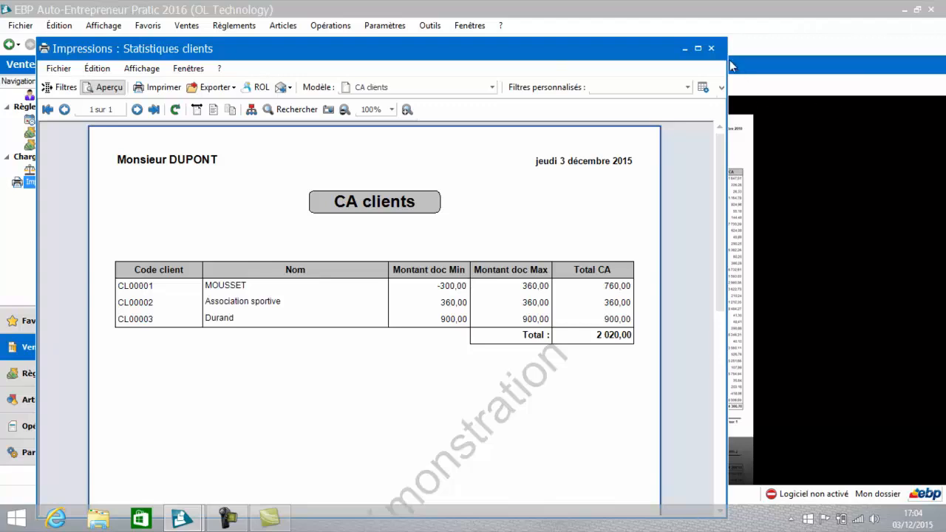
{"action": "left_click", "coordinate": [711, 49]}
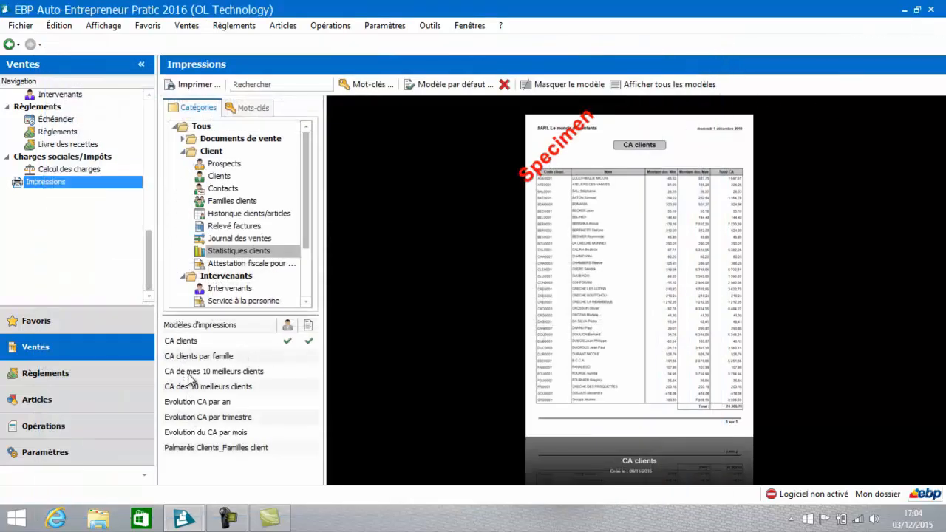
Step: View the Evolution du CA par mois and CA de mes 10 meilleurs clients specimens, and preview the full CA clients par famille report unfiltered
{"action": "left_click", "coordinate": [190, 436]}
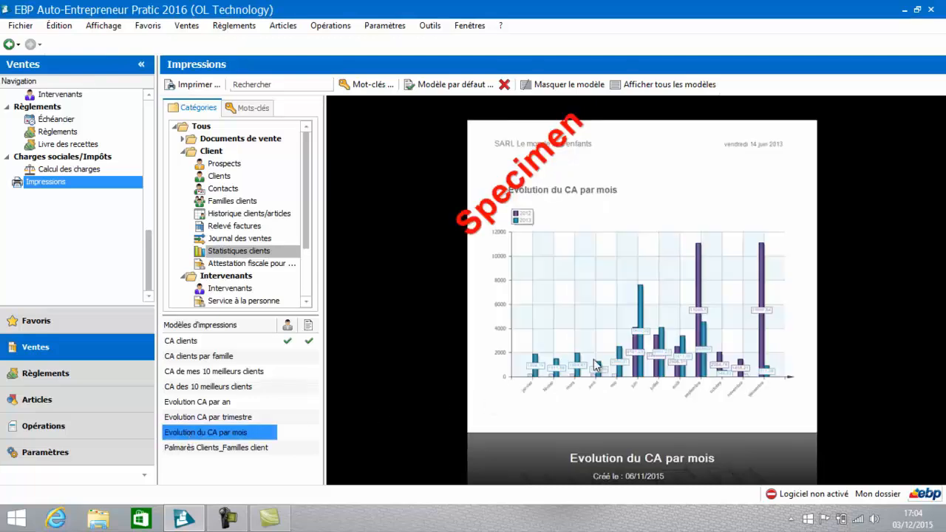
{"action": "left_click", "coordinate": [190, 376]}
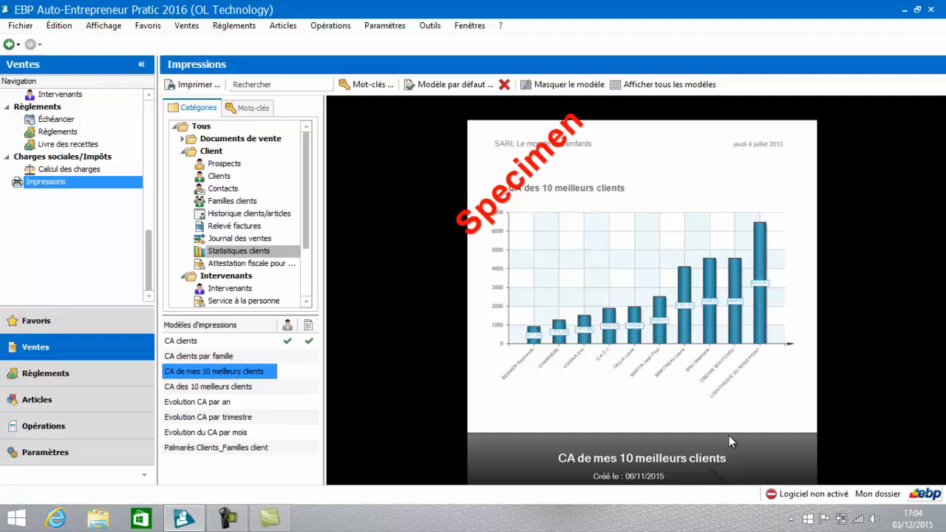
{"action": "left_click", "coordinate": [199, 358]}
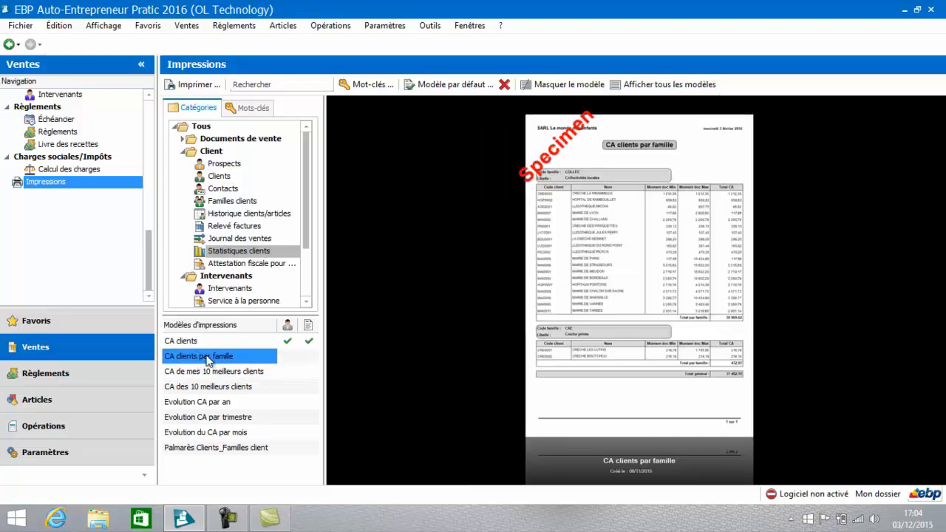
{"action": "double_click", "coordinate": [207, 358]}
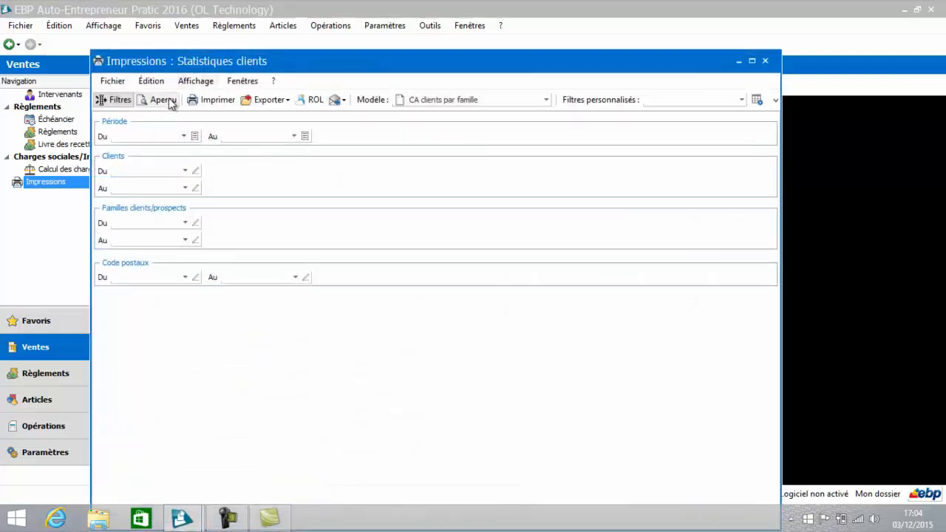
{"action": "left_click", "coordinate": [166, 100]}
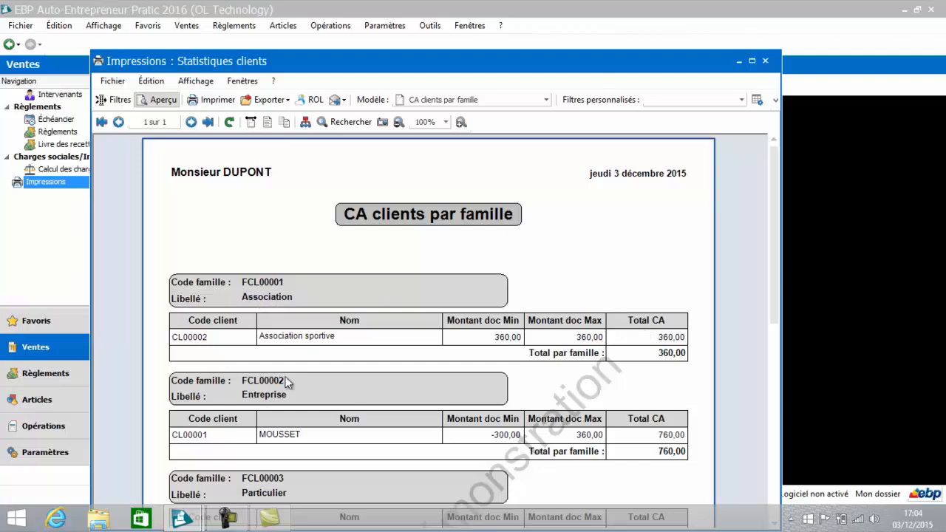
{"action": "left_click_drag", "start_coordinate": [775, 265], "coordinate": [778, 327]}
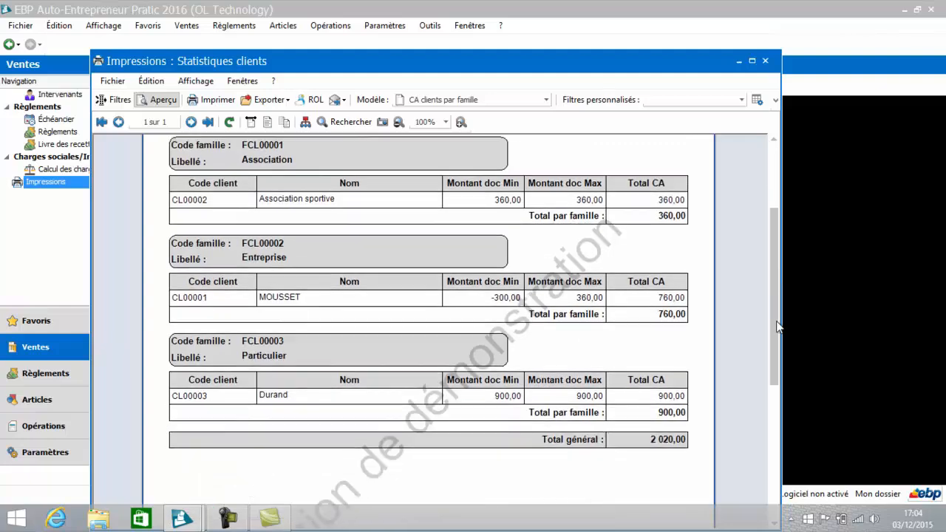
{"action": "left_click", "coordinate": [766, 62]}
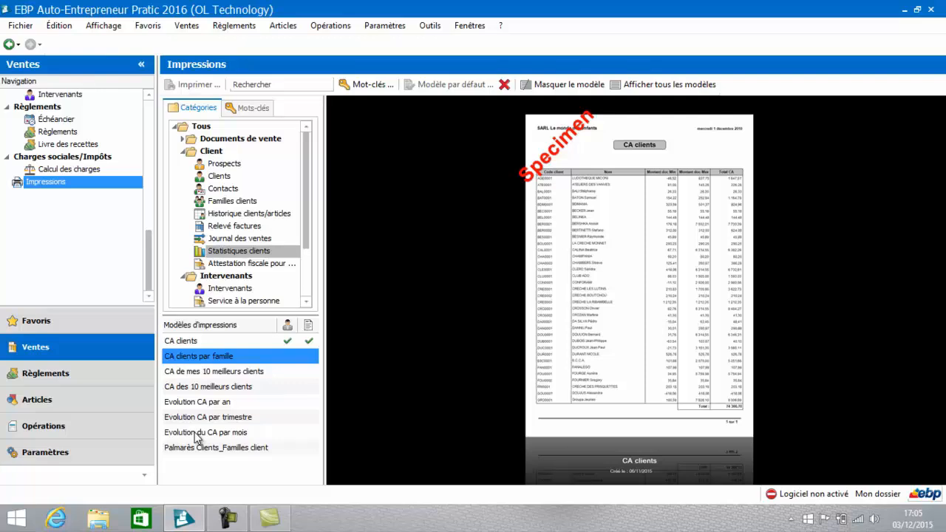
Step: Preview the Journal de vente par mois report from the Journal des ventes category without filters, and close it
{"action": "left_click", "coordinate": [228, 241]}
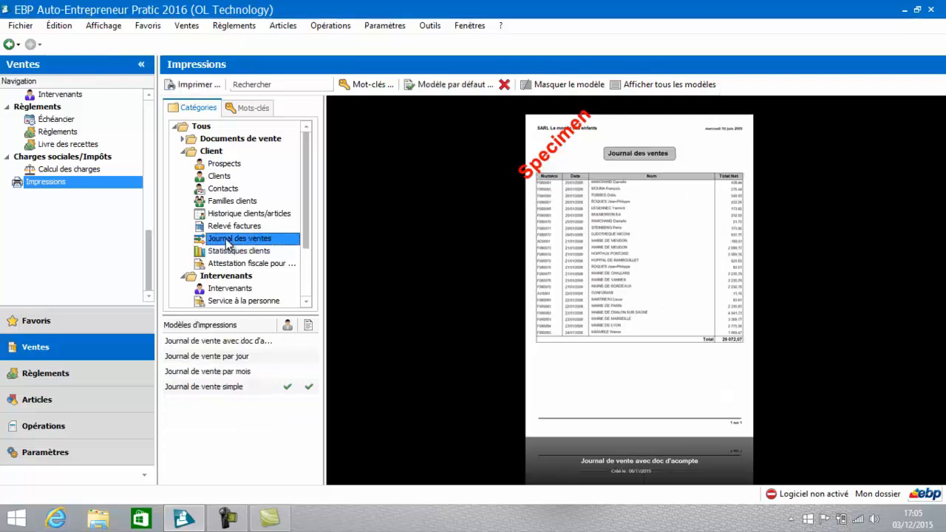
{"action": "left_click", "coordinate": [205, 374]}
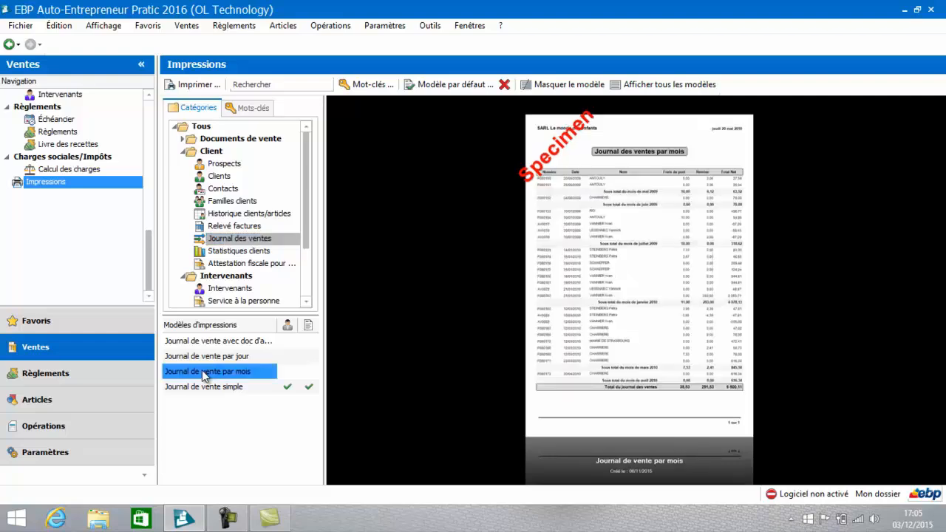
{"action": "double_click", "coordinate": [206, 374]}
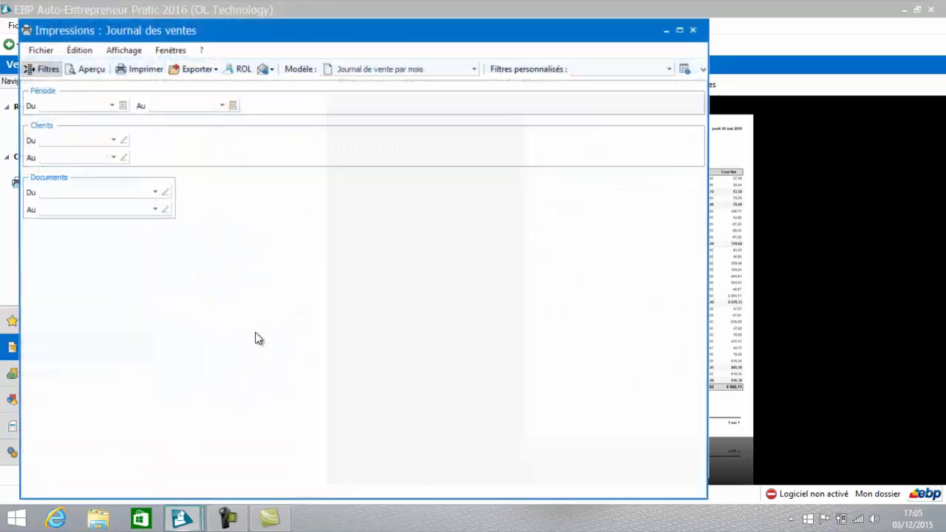
{"action": "left_click", "coordinate": [88, 68]}
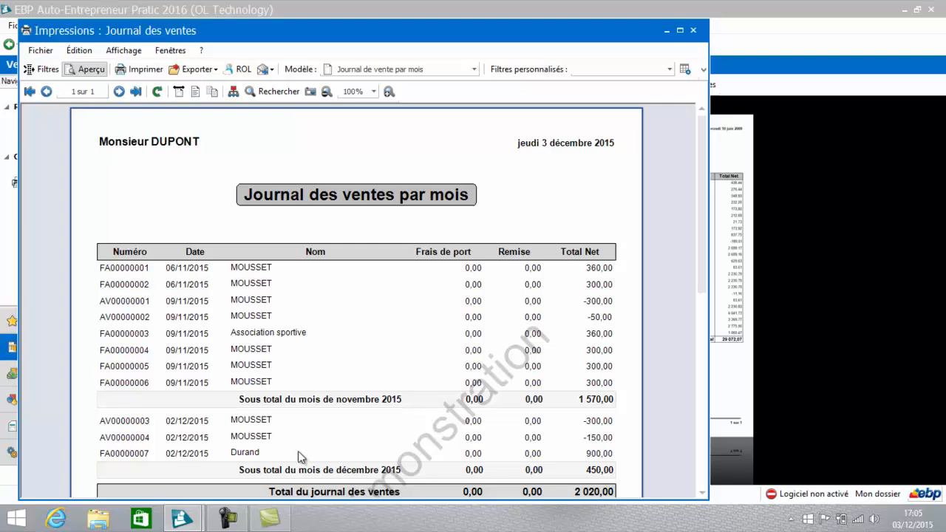
{"action": "left_click", "coordinate": [695, 32]}
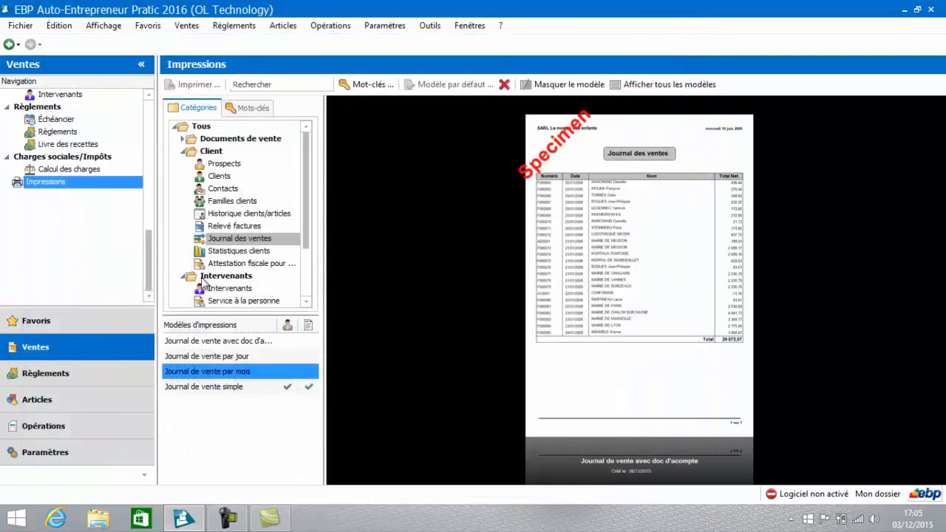
Step: Preview the Relevé de factures avec entête report with all due-date states through its last page, and close it
{"action": "left_click", "coordinate": [221, 227]}
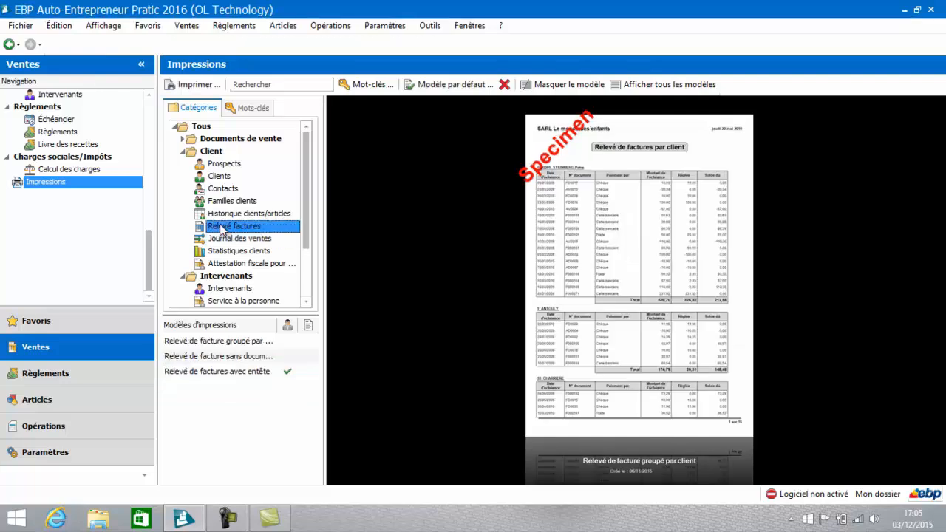
{"action": "left_click", "coordinate": [204, 376]}
{"action": "double_click", "coordinate": [204, 373]}
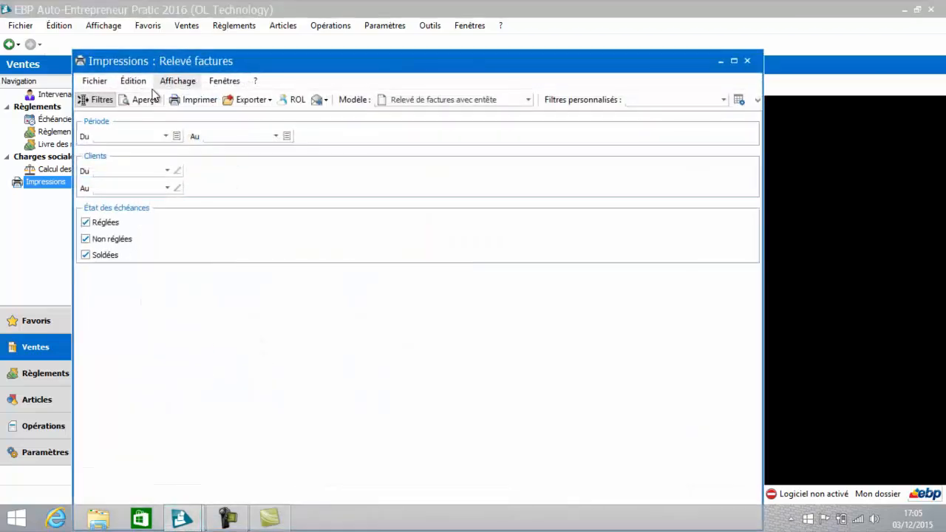
{"action": "left_click", "coordinate": [144, 100]}
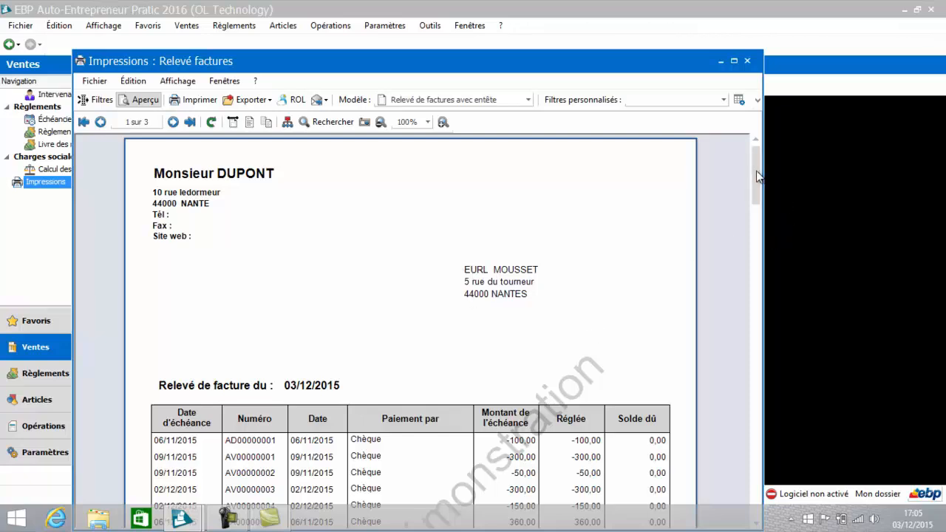
{"action": "left_click_drag", "start_coordinate": [756, 171], "coordinate": [781, 422]}
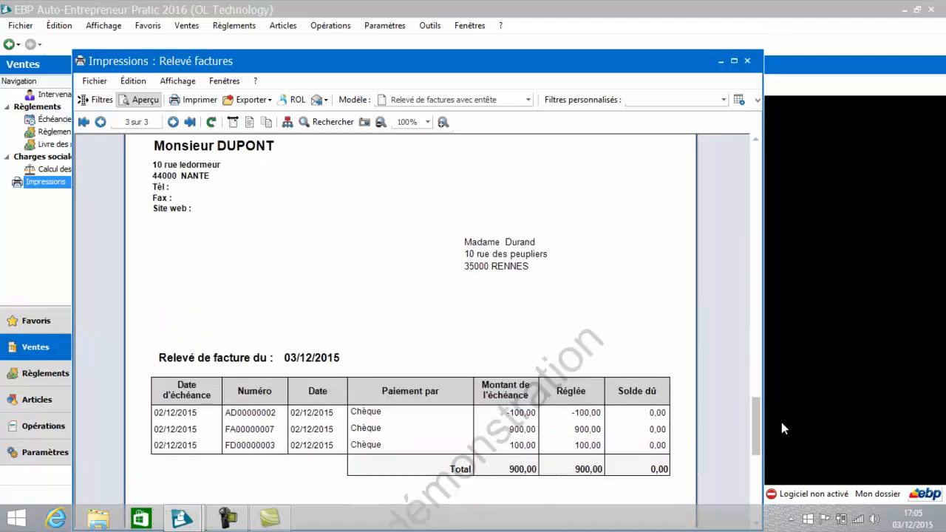
{"action": "left_click", "coordinate": [748, 62]}
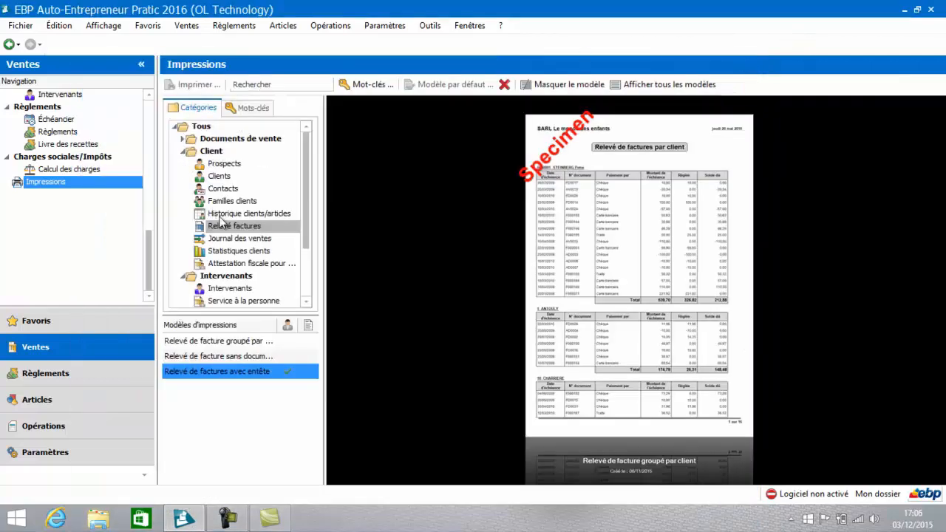
Step: Preview the Historique client standard simple report from the Historique clients/articles category with all document types, and close it
{"action": "left_click", "coordinate": [220, 215]}
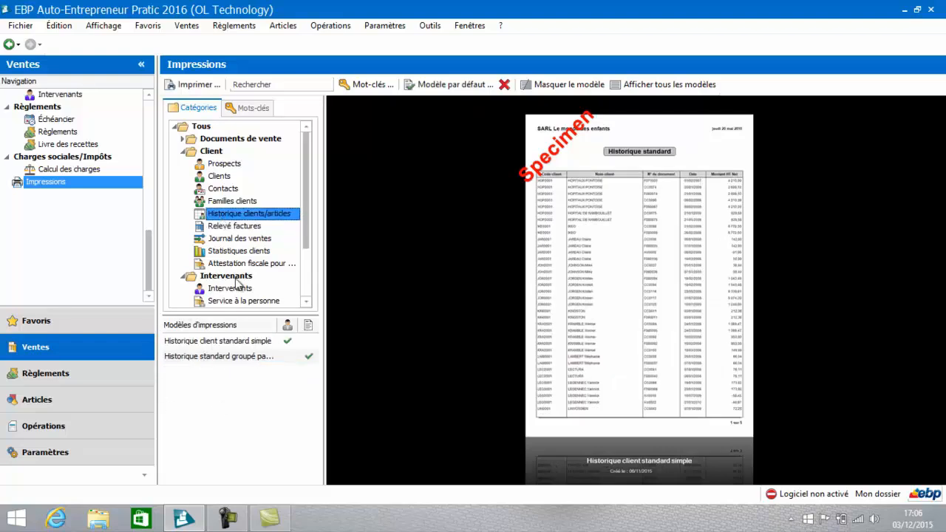
{"action": "left_click", "coordinate": [205, 347]}
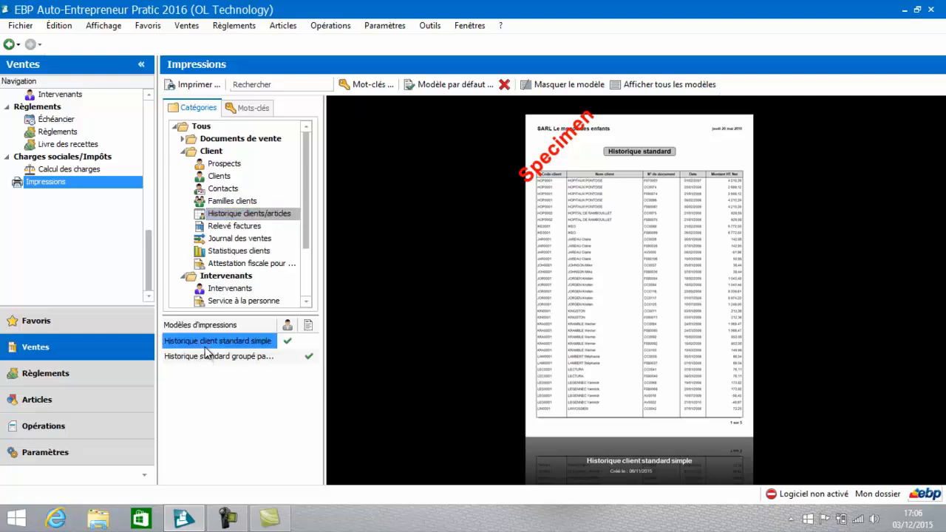
{"action": "double_click", "coordinate": [205, 347]}
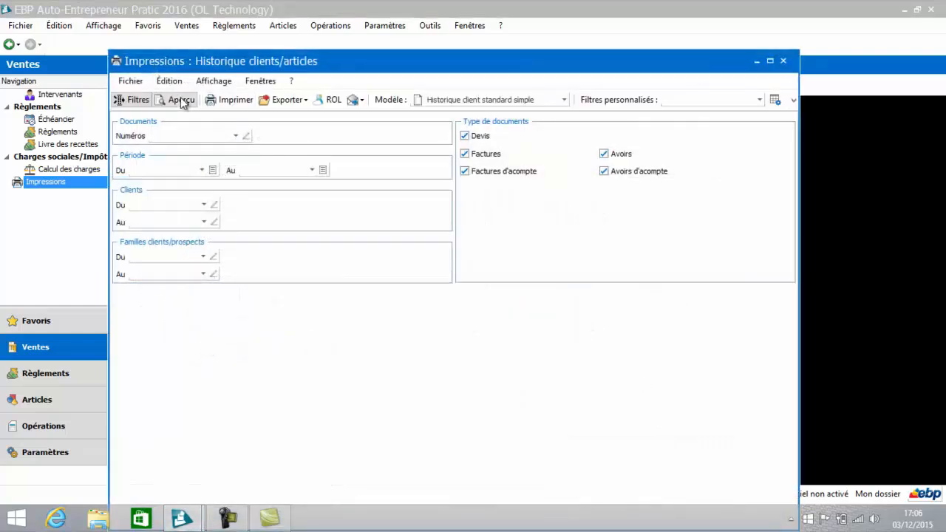
{"action": "left_click", "coordinate": [181, 100]}
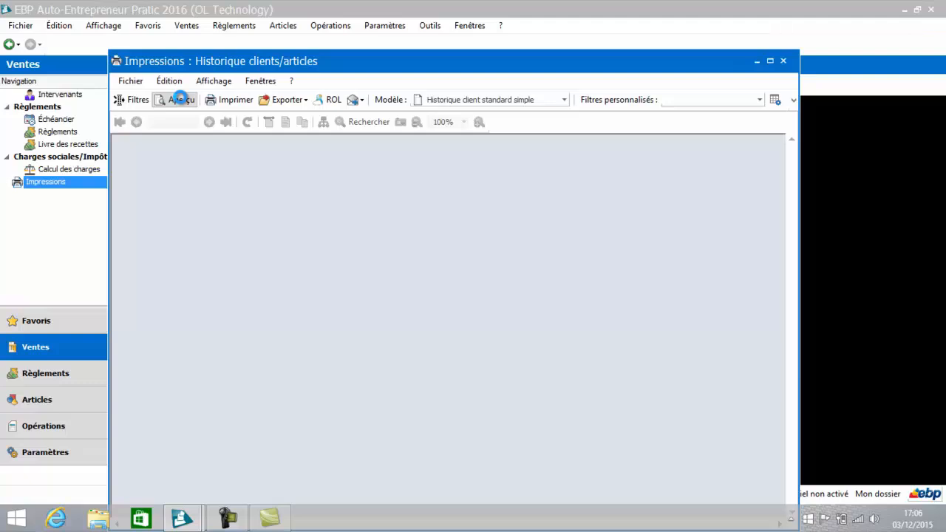
{"action": "left_click", "coordinate": [181, 100]}
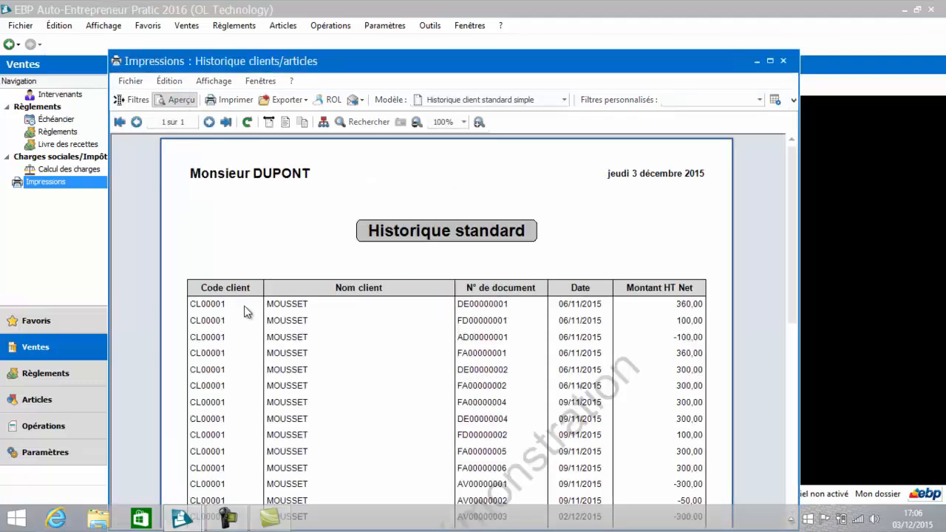
{"action": "left_click", "coordinate": [783, 60]}
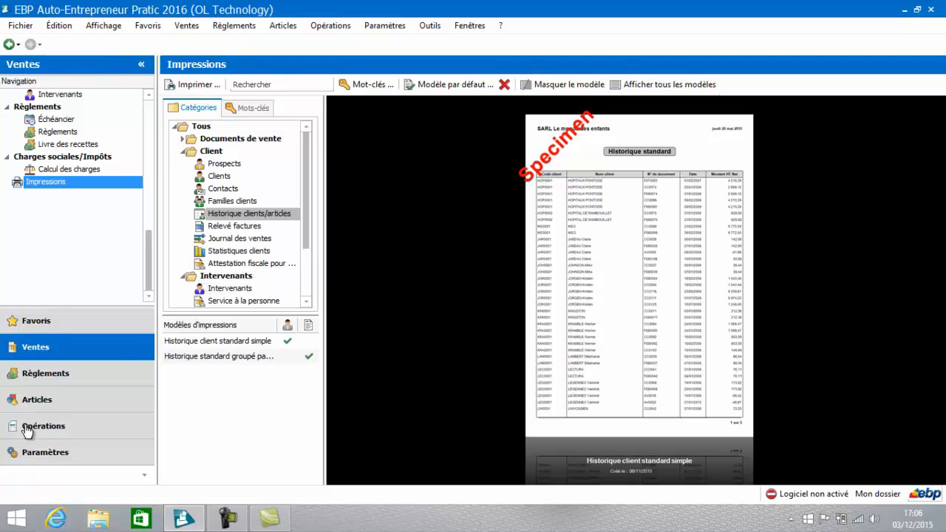
Step: Display the unfiltered data of the clients' Évolution du chiffre d'affaires statistic, and look at its Excel export dialog without saving
{"action": "scroll", "coordinate": [151, 225], "scroll_direction": "up", "scroll_amount": 3}
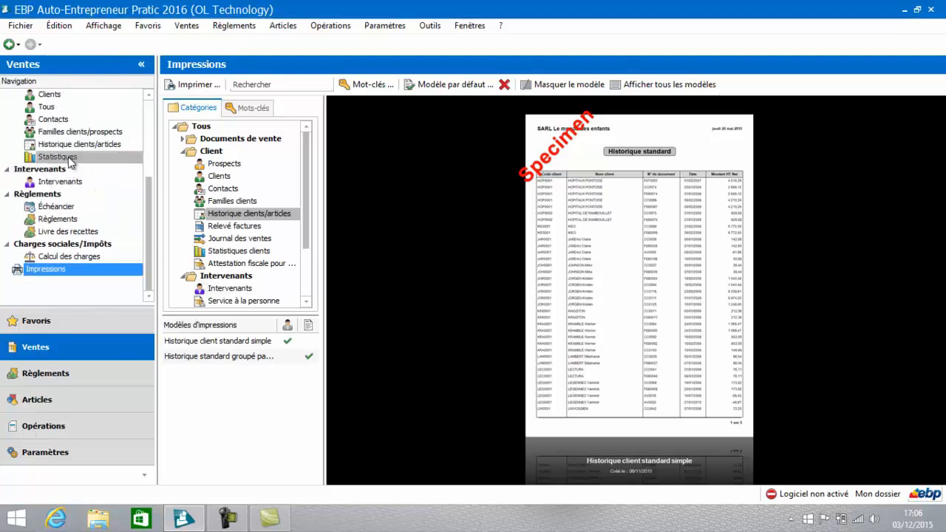
{"action": "left_click", "coordinate": [69, 158]}
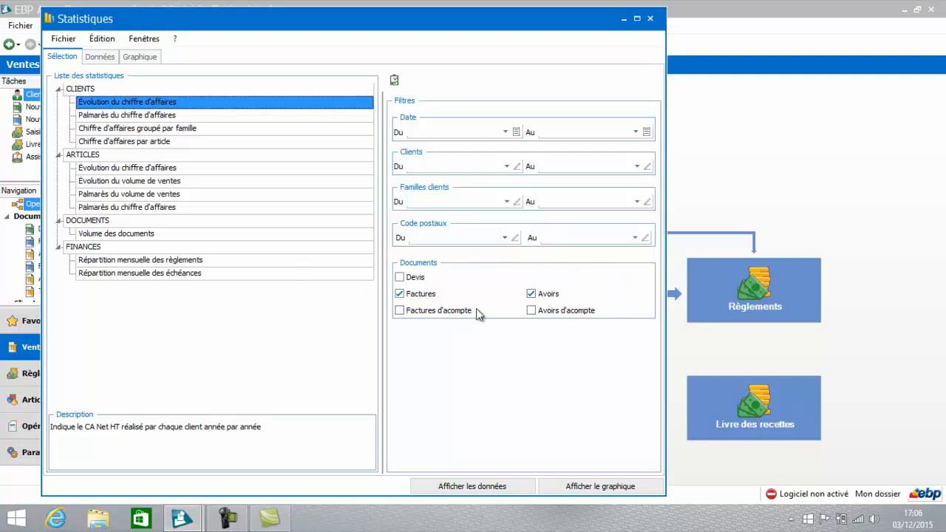
{"action": "left_click", "coordinate": [479, 486]}
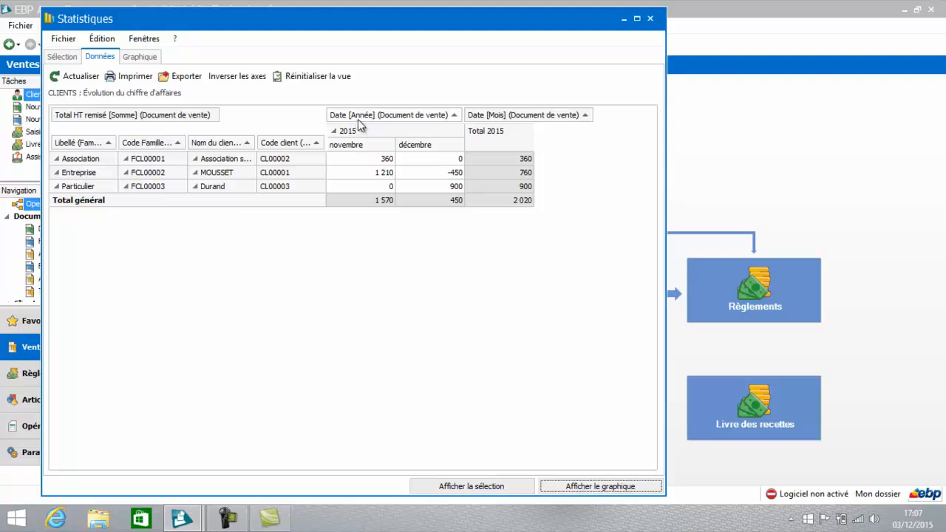
{"action": "left_click_drag", "start_coordinate": [298, 145], "coordinate": [330, 139]}
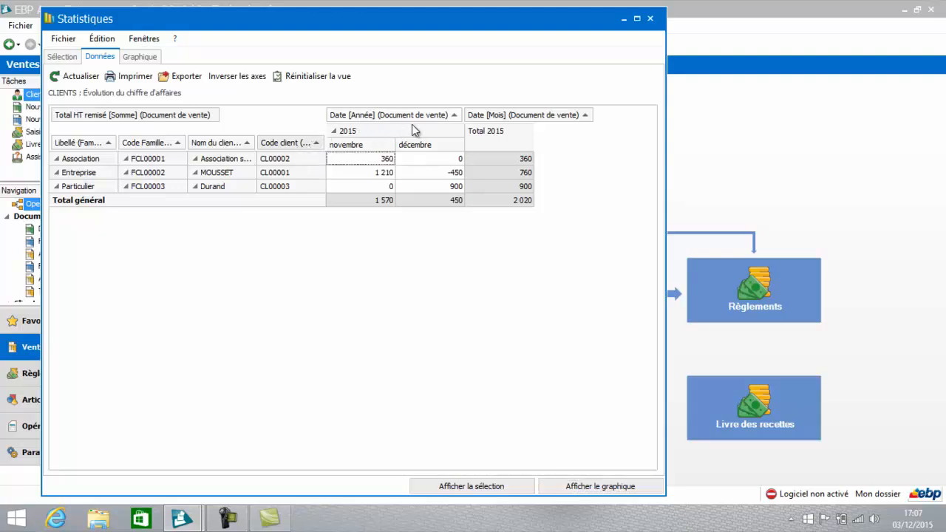
{"action": "left_click", "coordinate": [180, 79]}
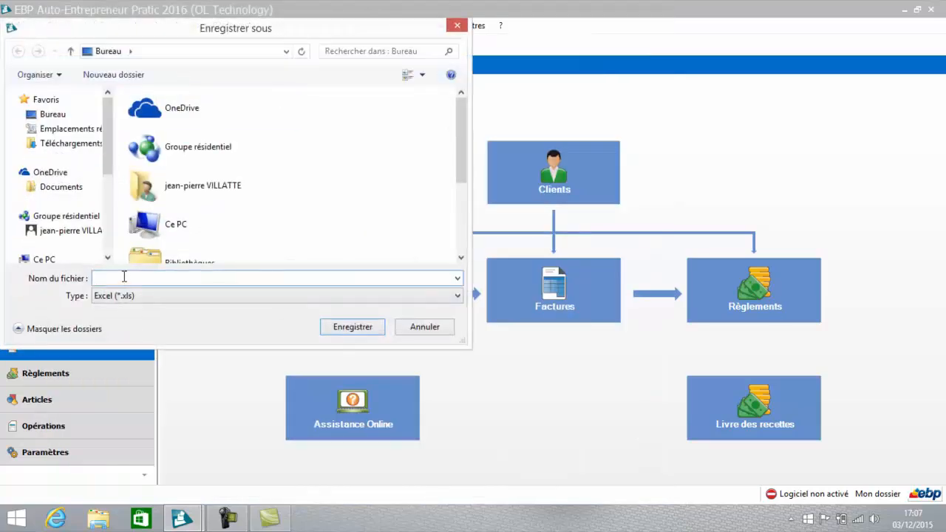
{"action": "left_click", "coordinate": [419, 331]}
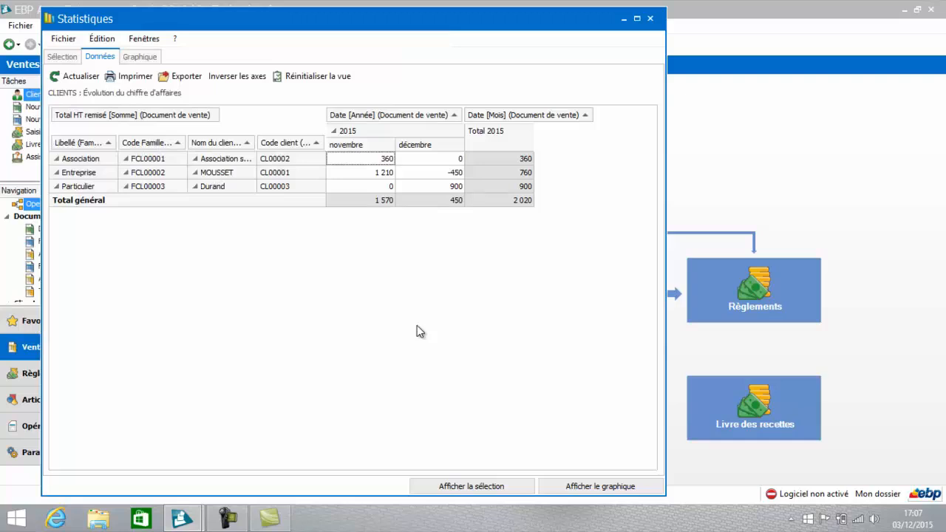
Step: Show the clients' Évolution du chiffre d'affaires as a chart of type Secteurs, and close the statistics
{"action": "left_click", "coordinate": [599, 486]}
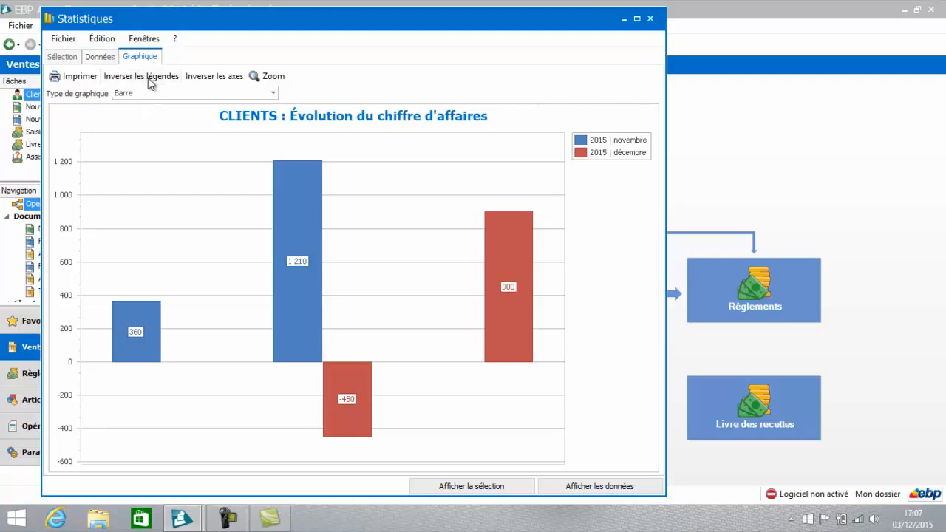
{"action": "left_click", "coordinate": [273, 93]}
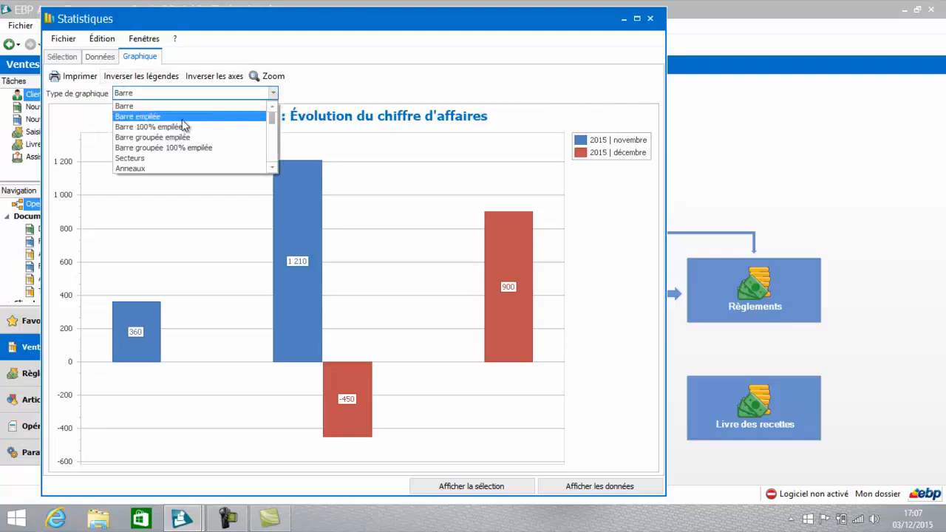
{"action": "left_click", "coordinate": [169, 160]}
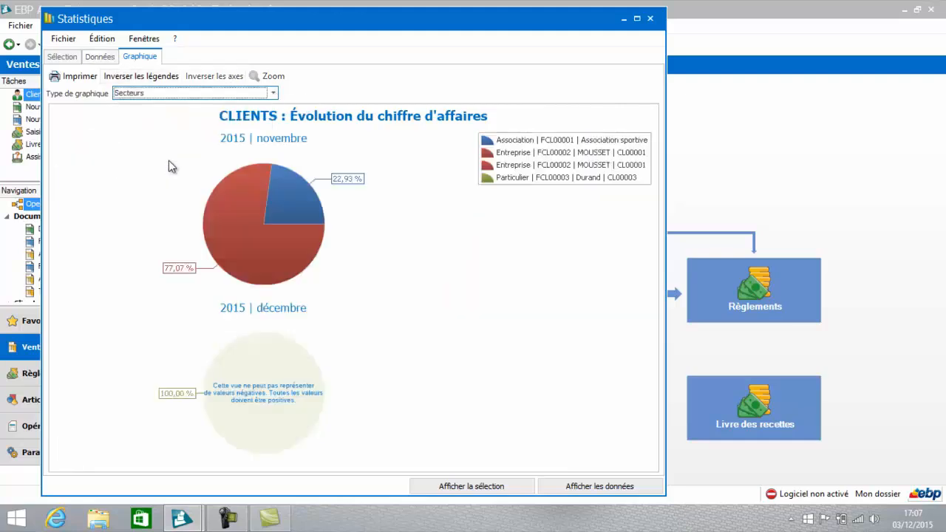
{"action": "left_click", "coordinate": [651, 18]}
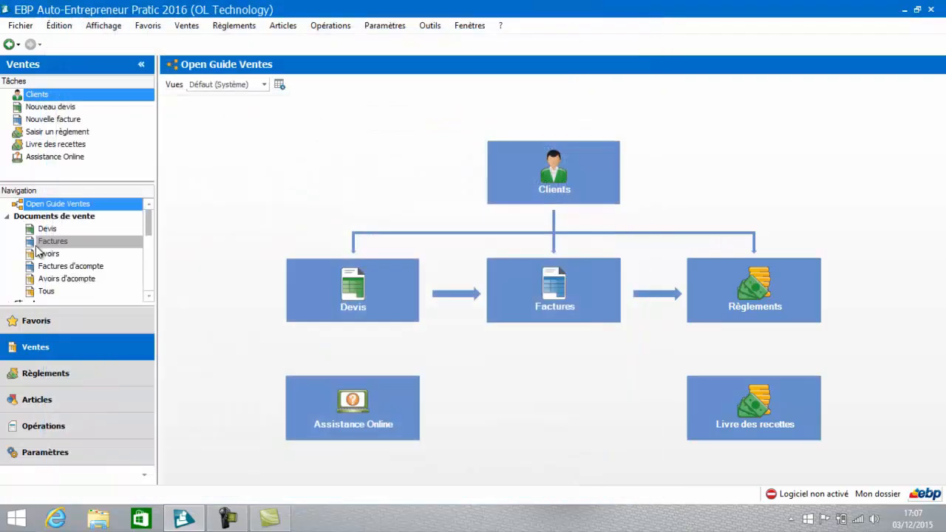
Step: Preview the CA par article report from the Statistiques articles category for goods and services without date filters, and close it
{"action": "left_click", "coordinate": [38, 402]}
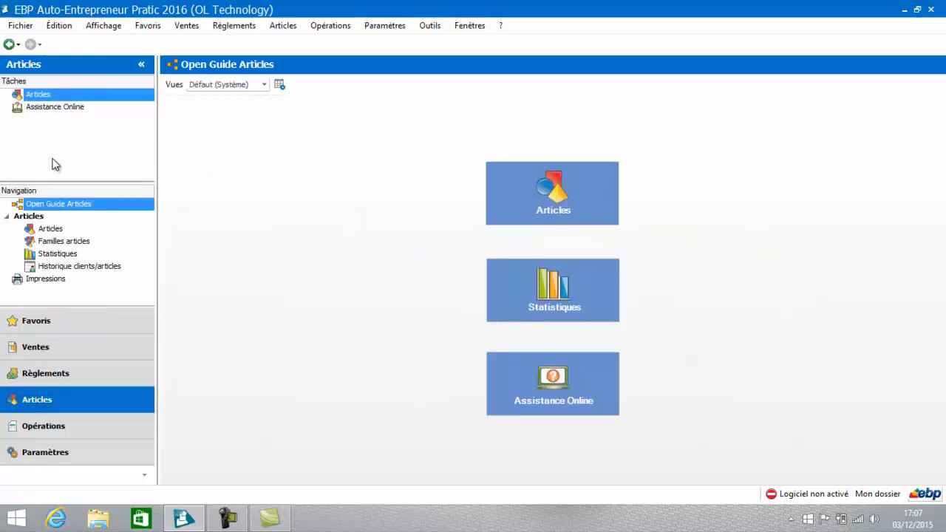
{"action": "left_click", "coordinate": [41, 281]}
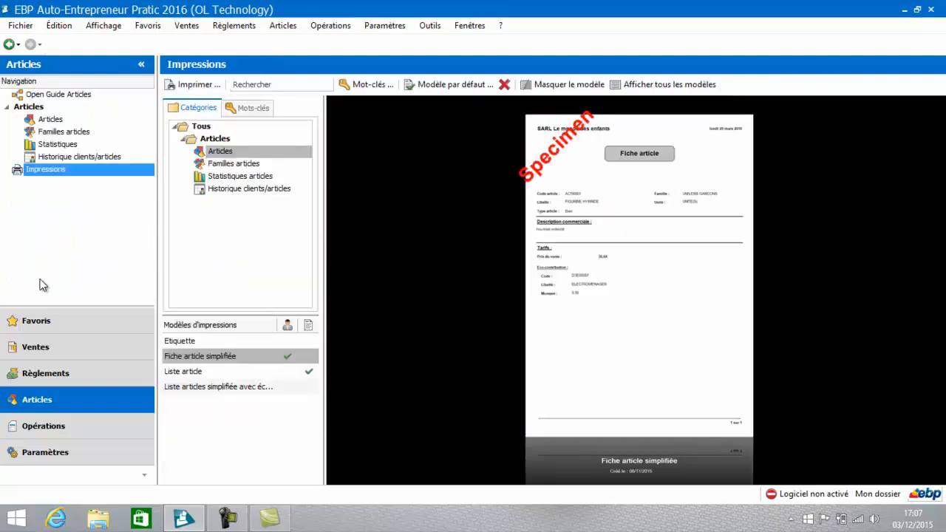
{"action": "left_click", "coordinate": [243, 181]}
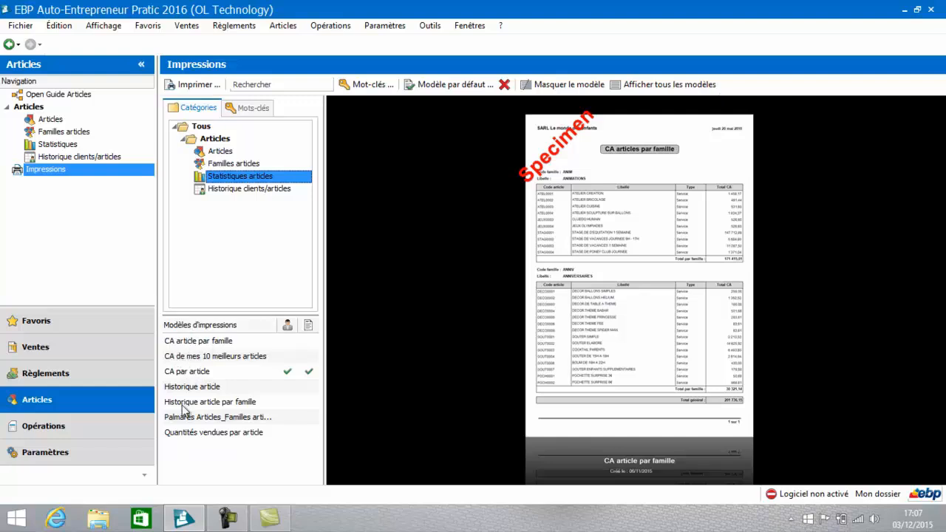
{"action": "left_click", "coordinate": [188, 372]}
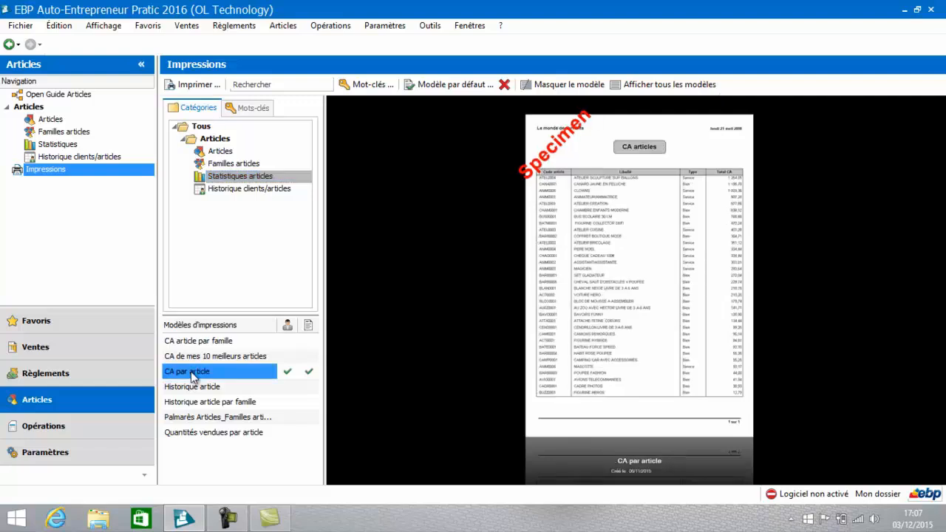
{"action": "double_click", "coordinate": [191, 371]}
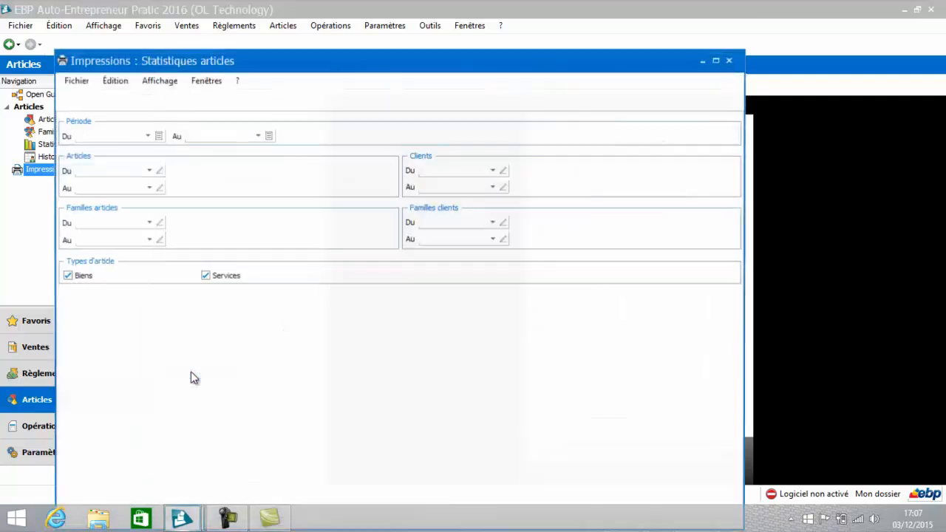
{"action": "left_click", "coordinate": [127, 99]}
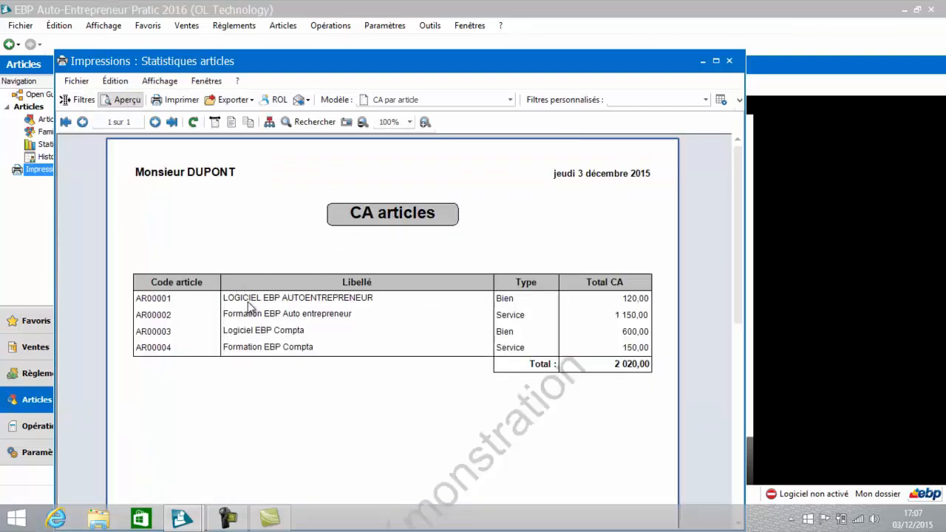
{"action": "left_click", "coordinate": [730, 62]}
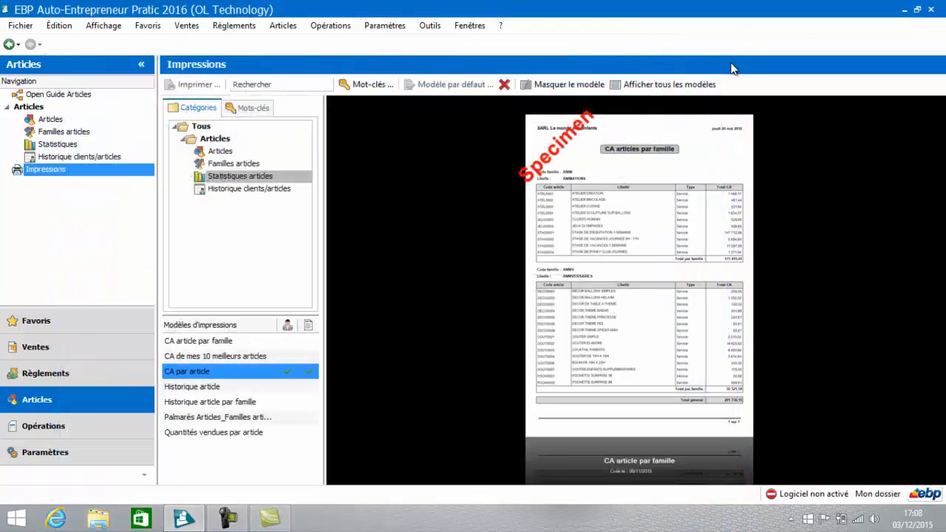
Step: View the articles' Évolution du chiffre d'affaires statistic as data and as a Secteurs chart, and close it
{"action": "left_click", "coordinate": [49, 145]}
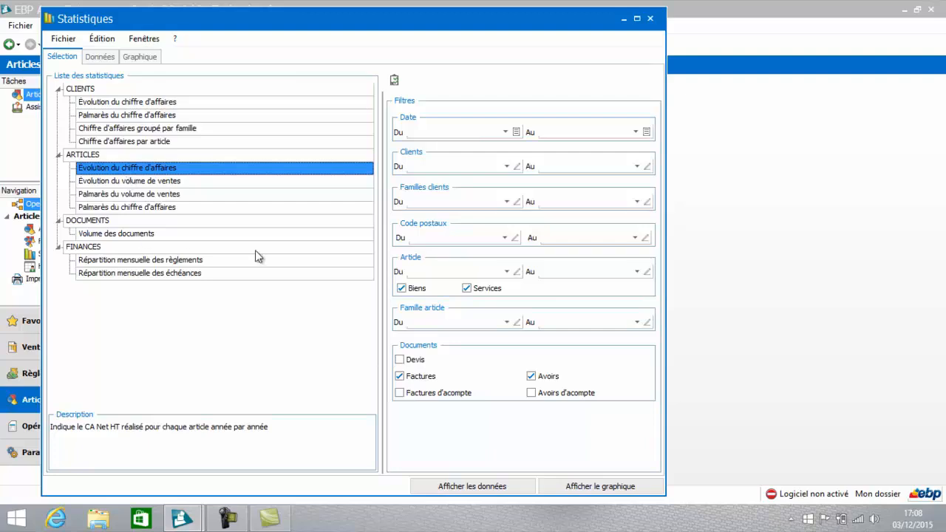
{"action": "left_click", "coordinate": [458, 485]}
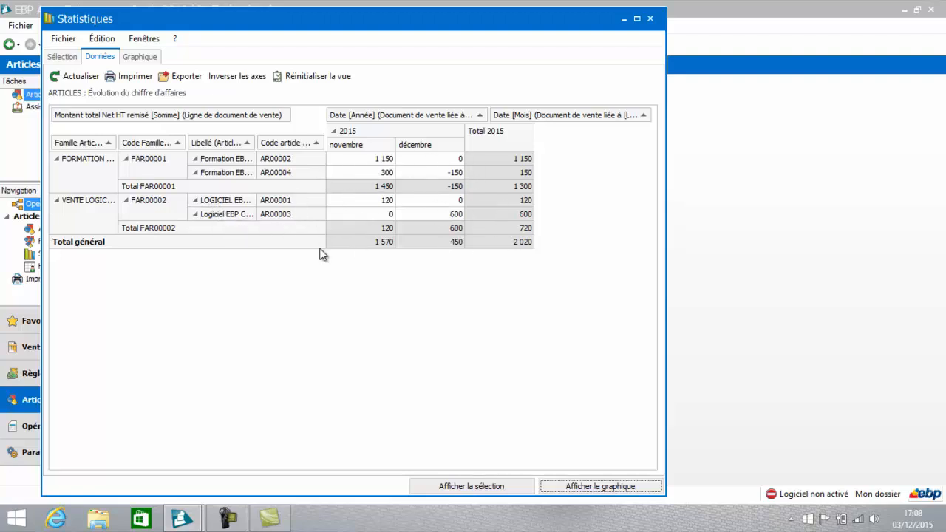
{"action": "left_click", "coordinate": [632, 488]}
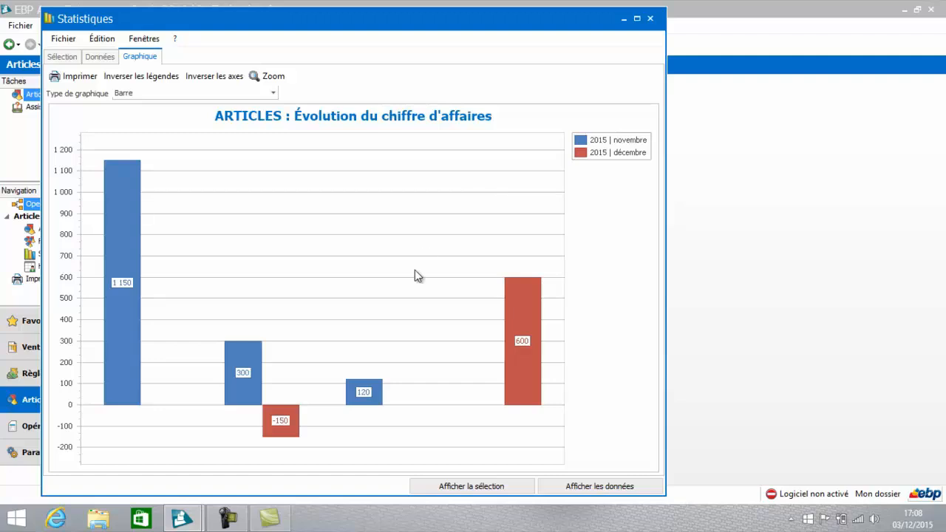
{"action": "left_click", "coordinate": [274, 94]}
{"action": "left_click", "coordinate": [233, 159]}
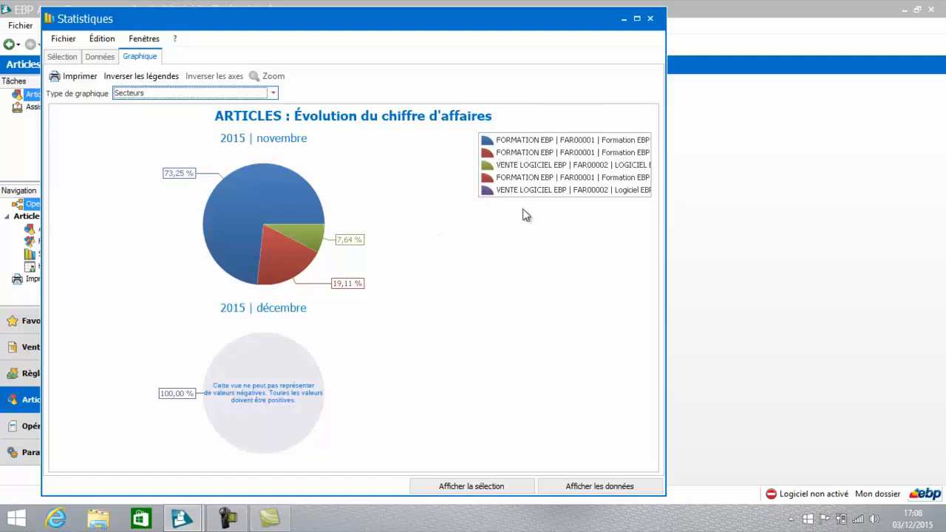
{"action": "left_click", "coordinate": [651, 18]}
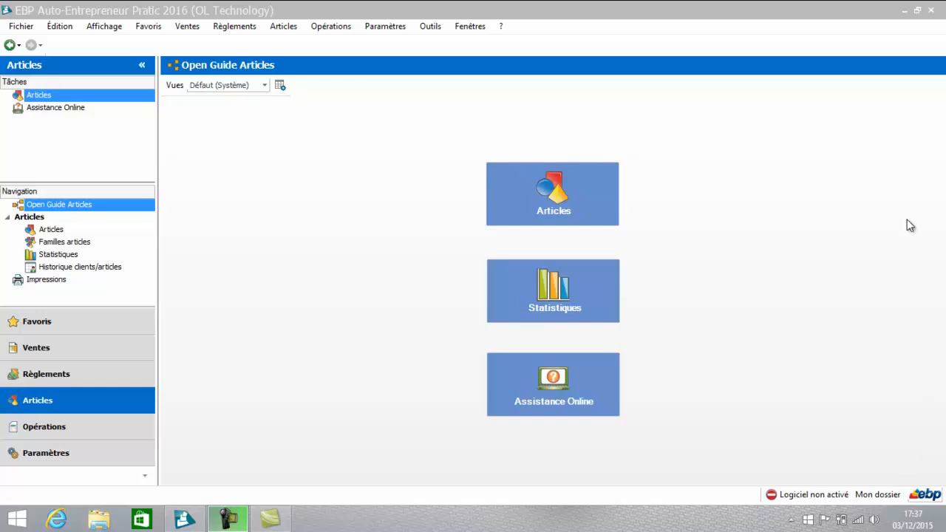
Step: Back up the company file to the local disk with the Sauvegarde assistant, including the dossier and the configuration and environment
{"action": "left_click", "coordinate": [431, 28]}
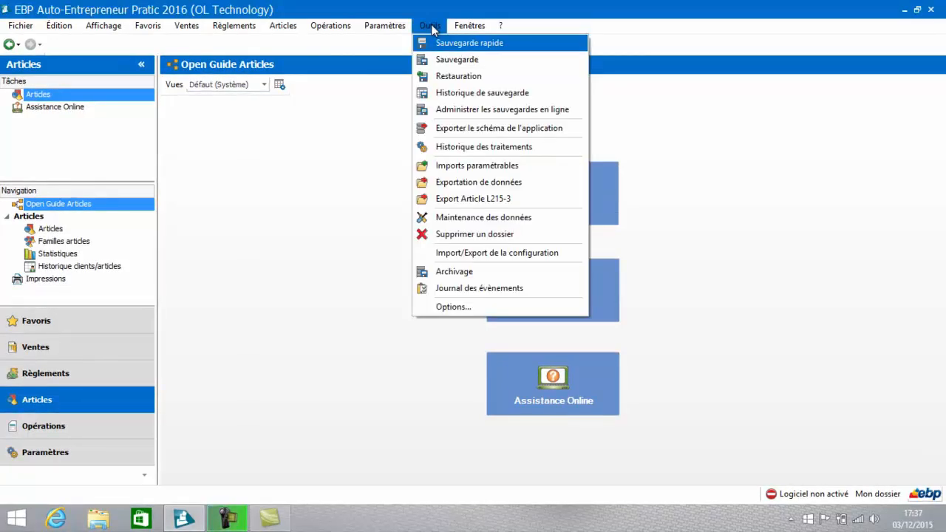
{"action": "left_click", "coordinate": [465, 60]}
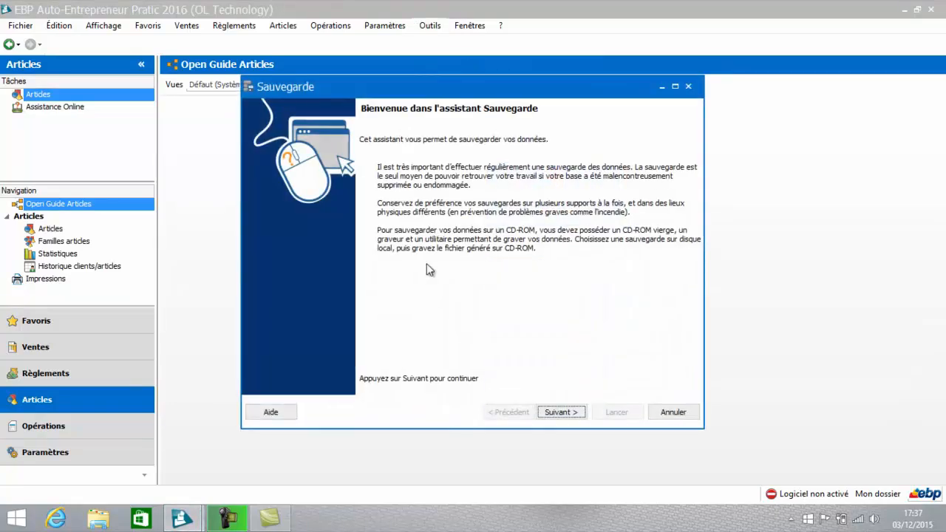
{"action": "left_click", "coordinate": [559, 413]}
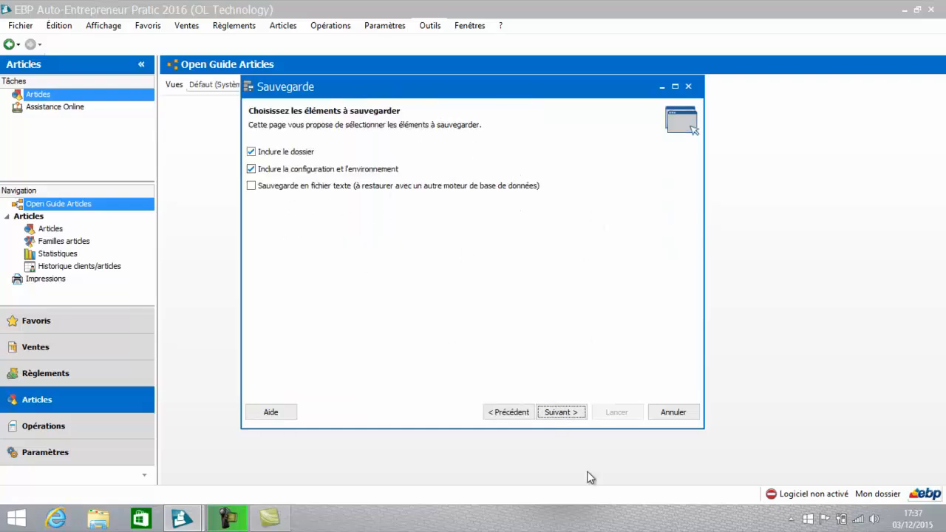
{"action": "left_click", "coordinate": [564, 414]}
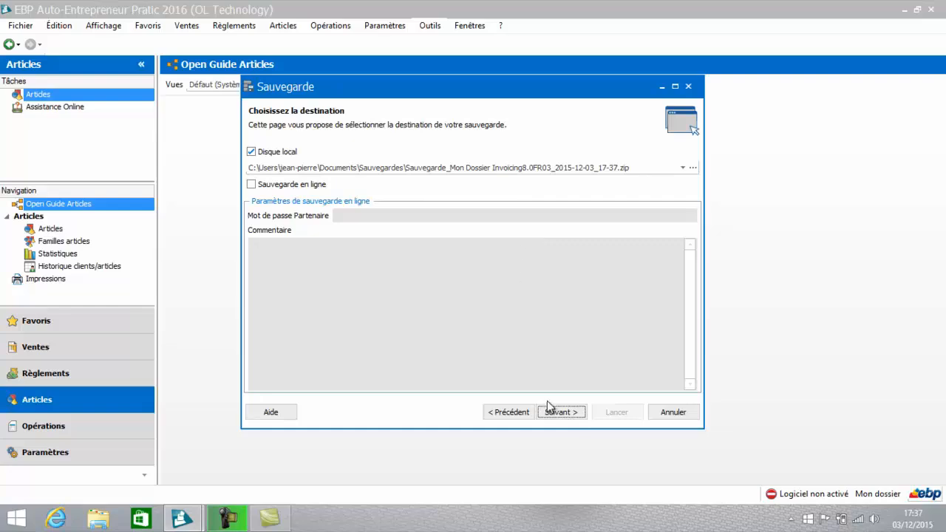
{"action": "left_click", "coordinate": [565, 414]}
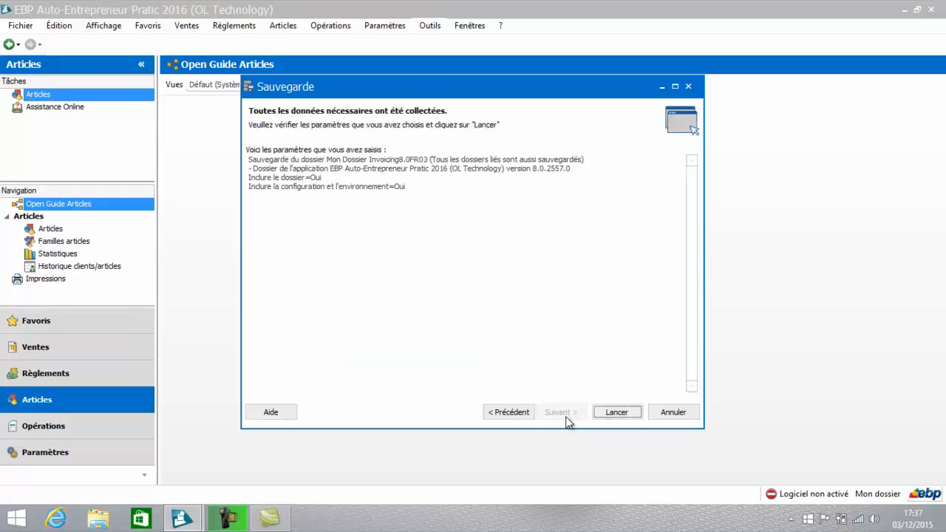
{"action": "left_click", "coordinate": [625, 416]}
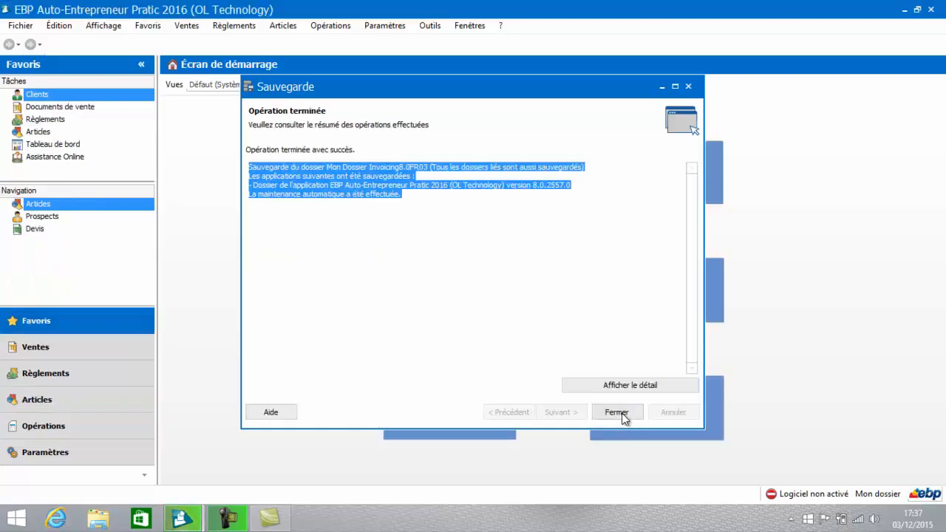
{"action": "left_click", "coordinate": [621, 414]}
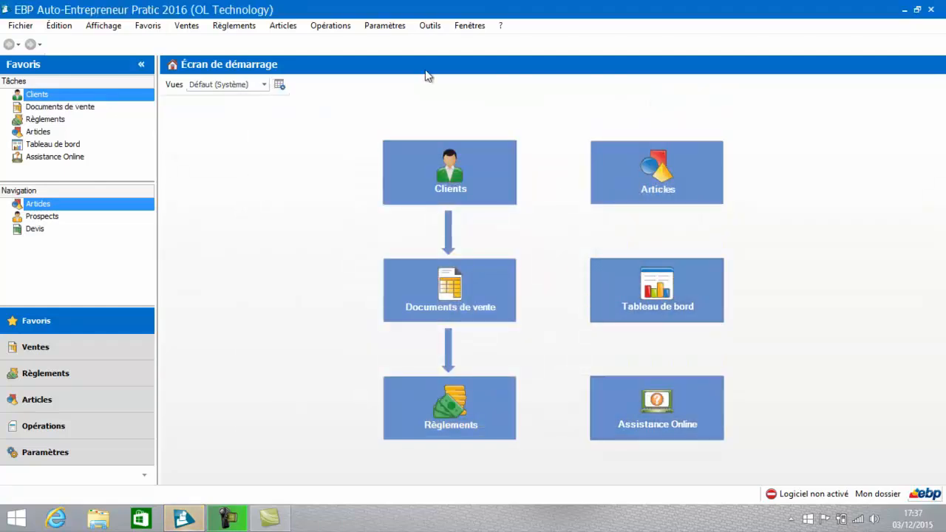
Step: Browse to Data (D:) as the local-disk destination for a new backup in the Sauvegarde assistant, and cancel the backup
{"action": "left_click", "coordinate": [428, 24]}
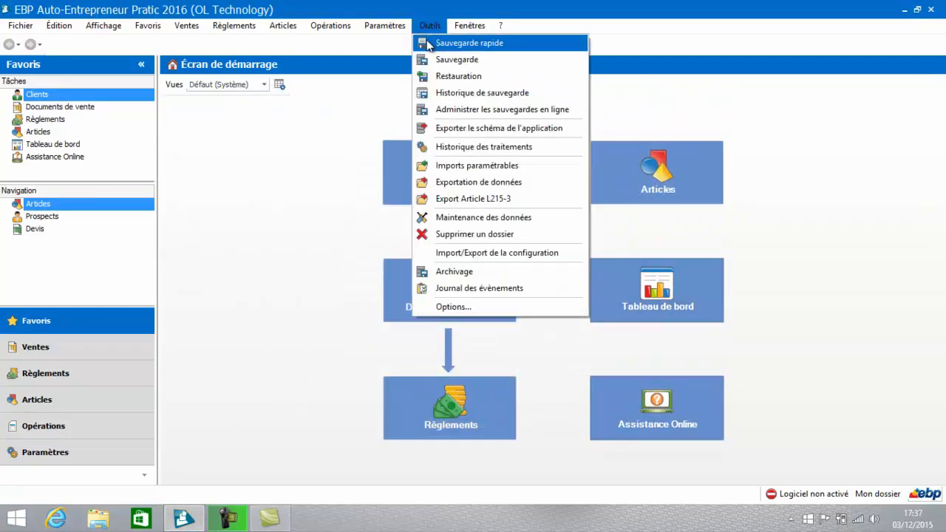
{"action": "left_click", "coordinate": [431, 59]}
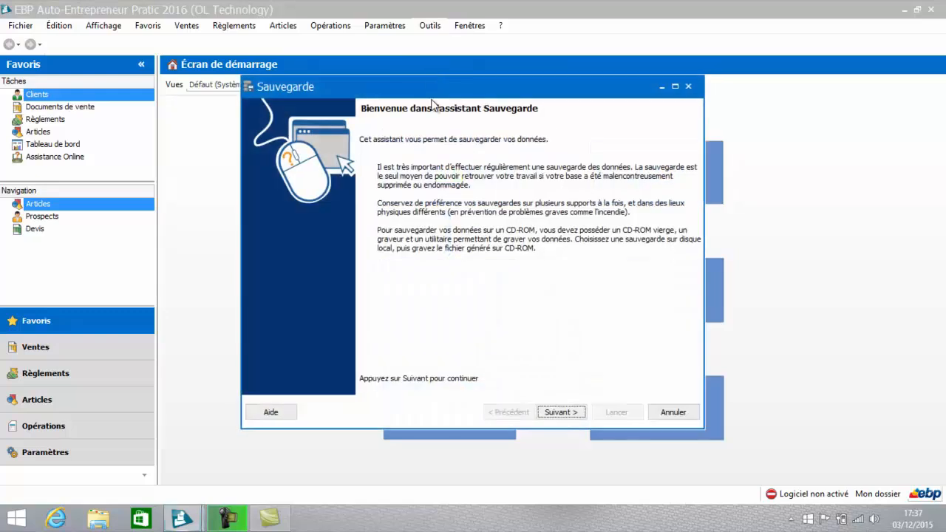
{"action": "left_click", "coordinate": [564, 415]}
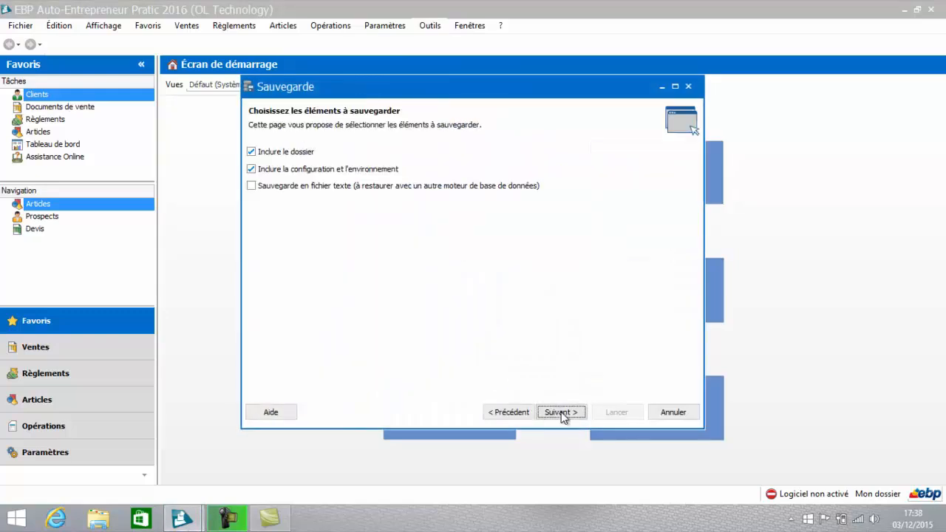
{"action": "left_click", "coordinate": [561, 413]}
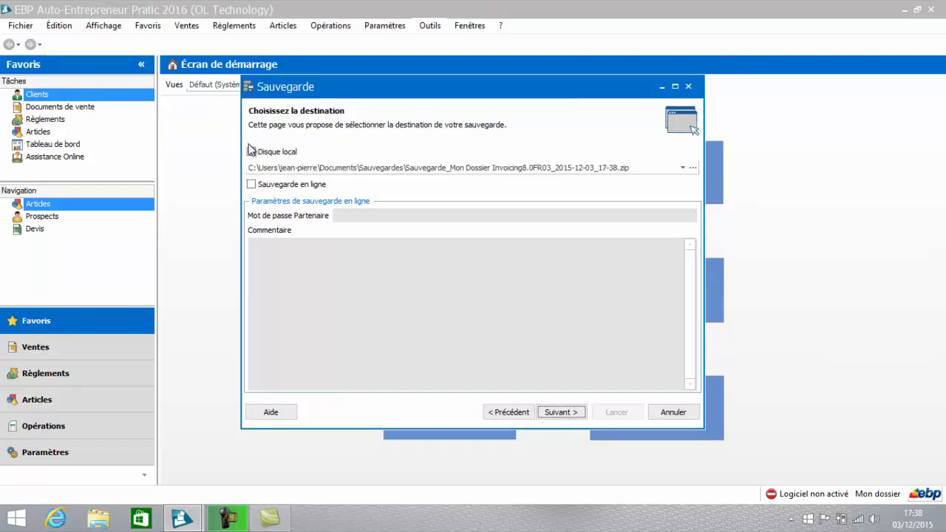
{"action": "left_click", "coordinate": [251, 151]}
{"action": "left_click", "coordinate": [694, 168]}
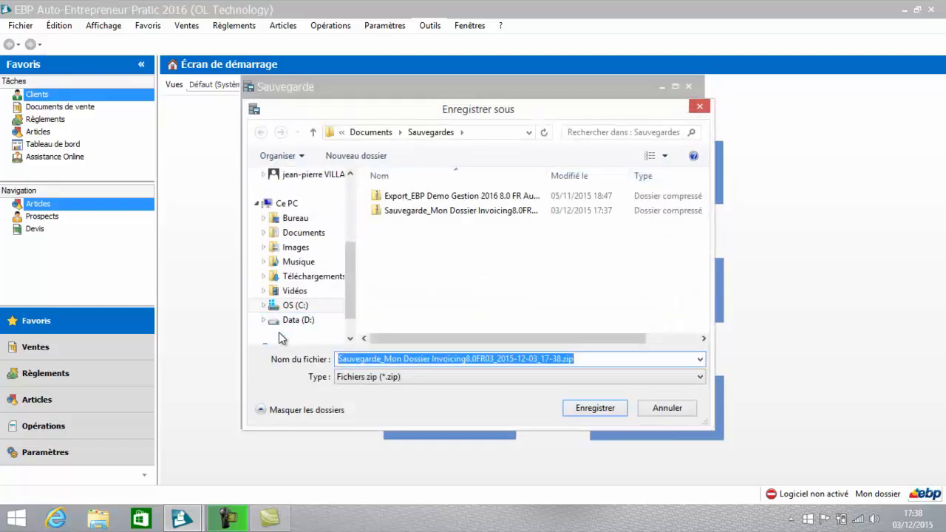
{"action": "mouse_move", "coordinate": [352, 300]}
{"action": "left_mouse_down"}
{"action": "mouse_move", "coordinate": [353, 320]}
{"action": "mouse_move", "coordinate": [340, 302]}
{"action": "left_mouse_up"}
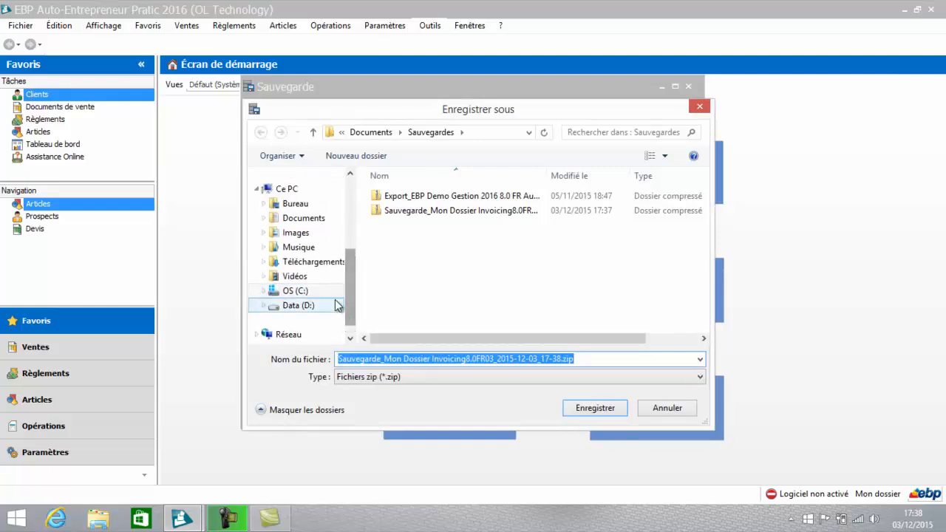
{"action": "left_click", "coordinate": [280, 307]}
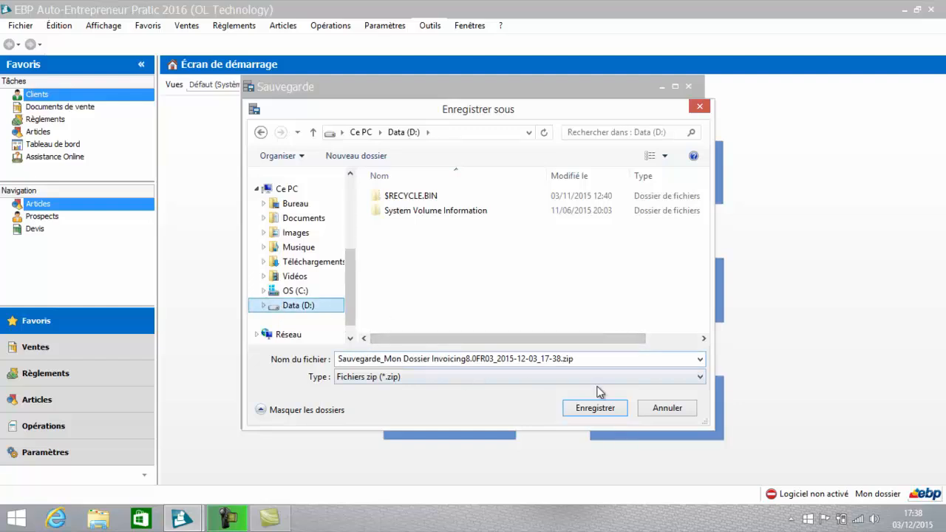
{"action": "left_click", "coordinate": [666, 411]}
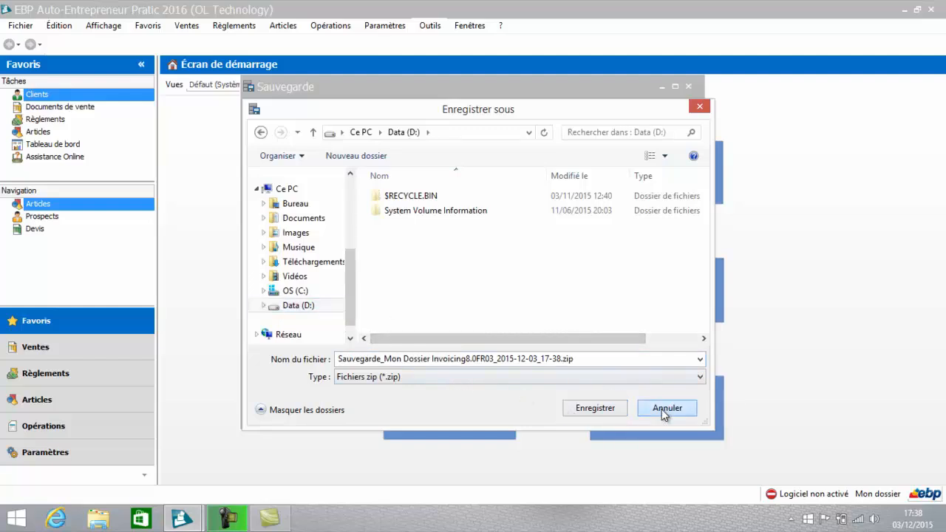
{"action": "left_click", "coordinate": [664, 414]}
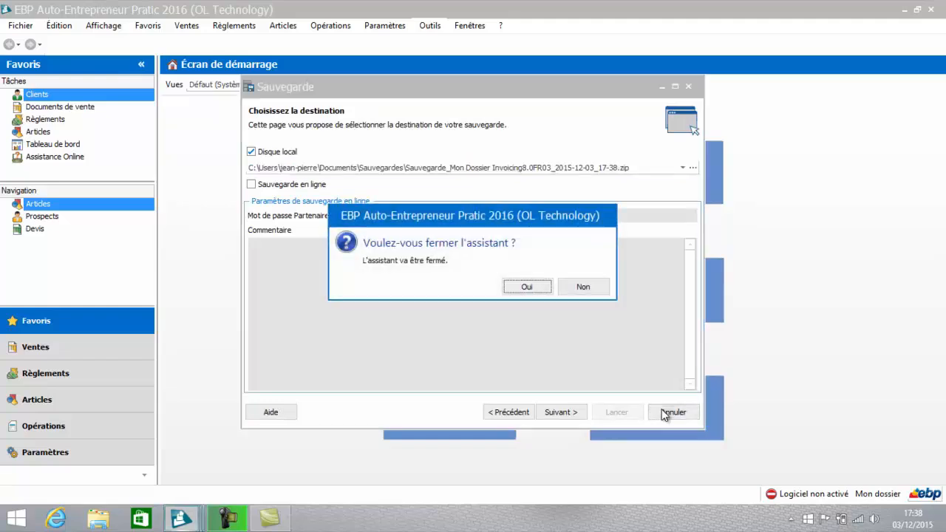
{"action": "left_click", "coordinate": [531, 289]}
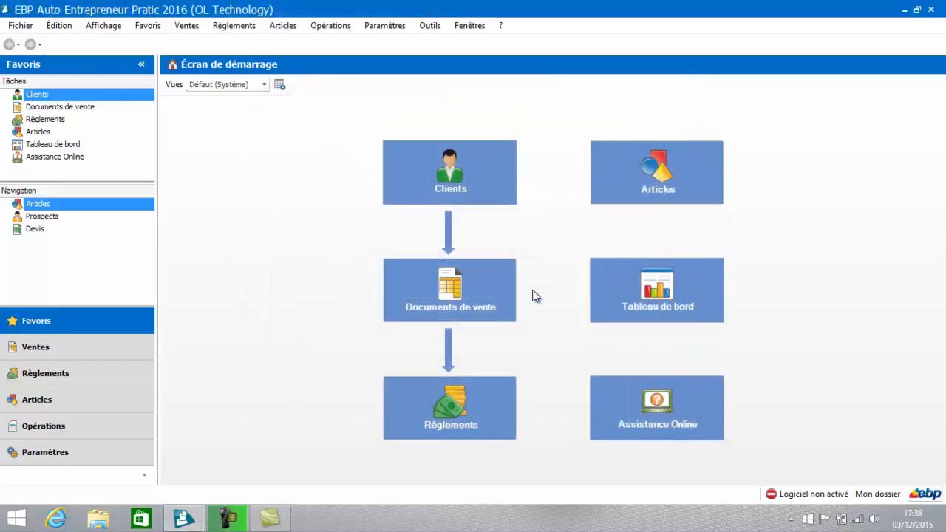
Step: View the Suppressions and Ruptures lists of the Journal des évènements
{"action": "left_click", "coordinate": [431, 28]}
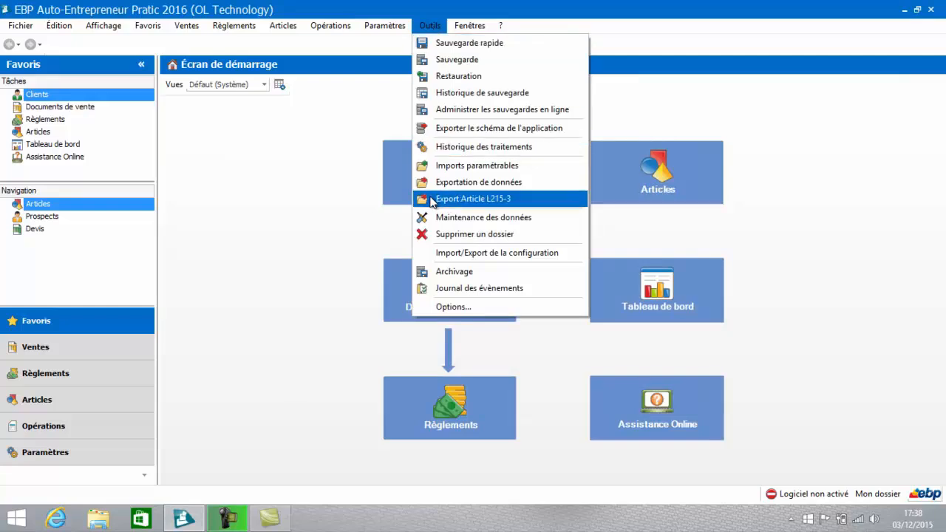
{"action": "left_click", "coordinate": [429, 289]}
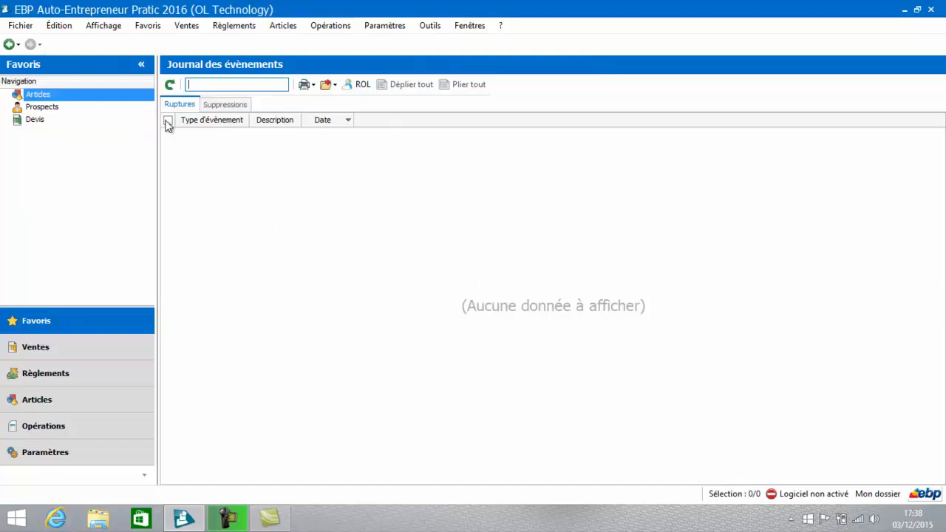
{"action": "left_click", "coordinate": [222, 103]}
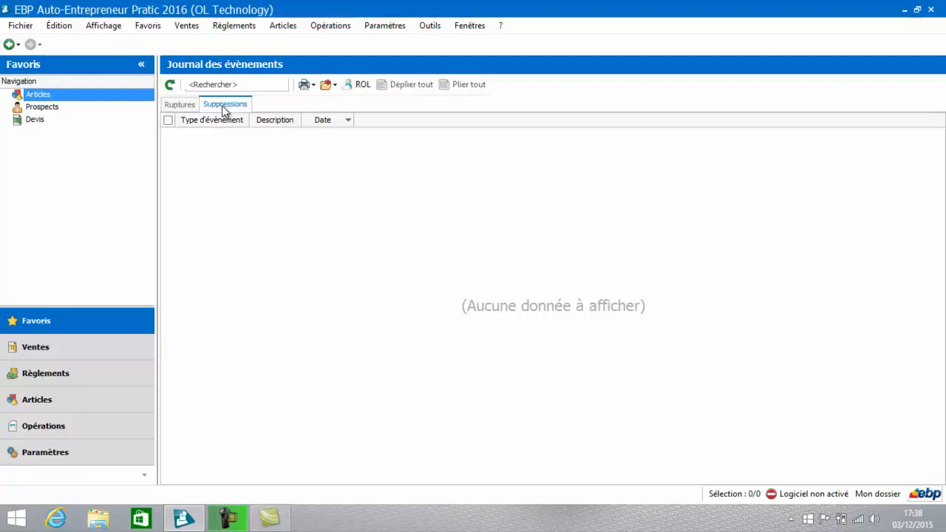
{"action": "left_click", "coordinate": [181, 104]}
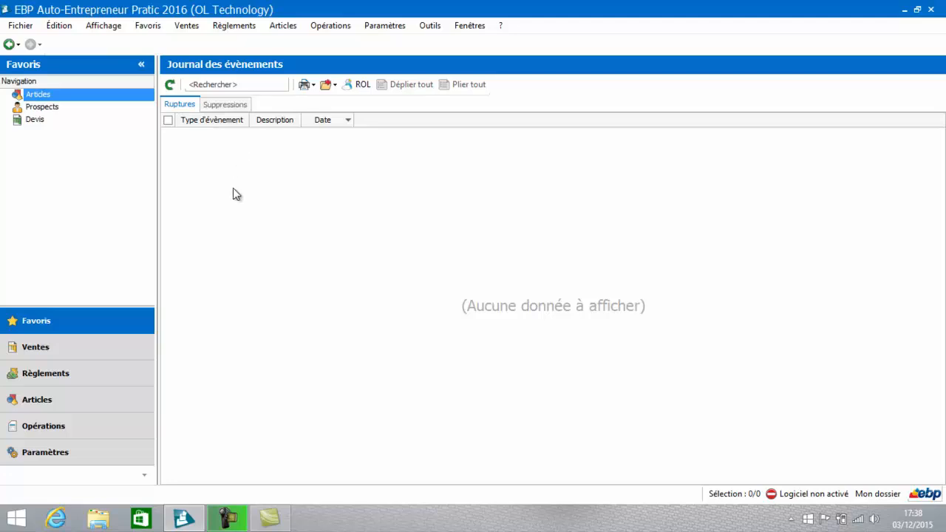
Step: Archive the company file to the default Sauvegardes folder with the Archivage assistant, and close the assistant
{"action": "left_click", "coordinate": [426, 25]}
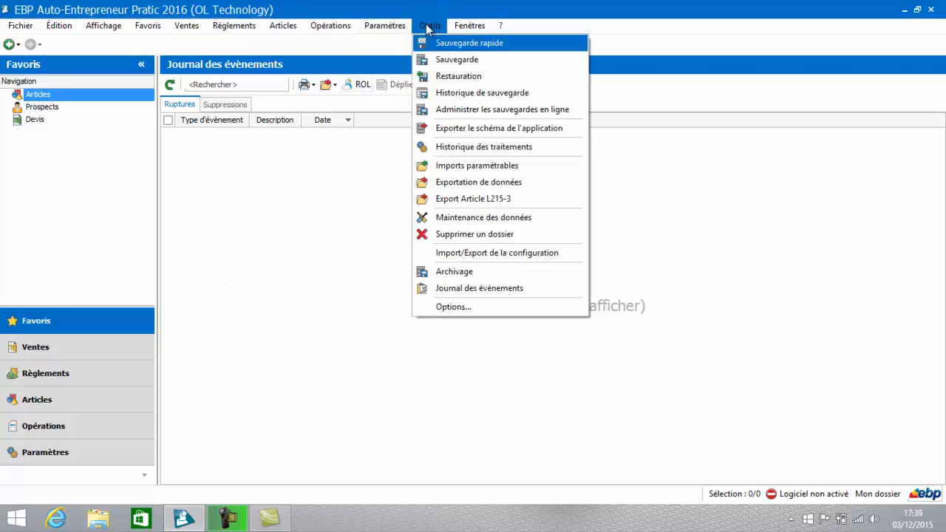
{"action": "left_click", "coordinate": [437, 279]}
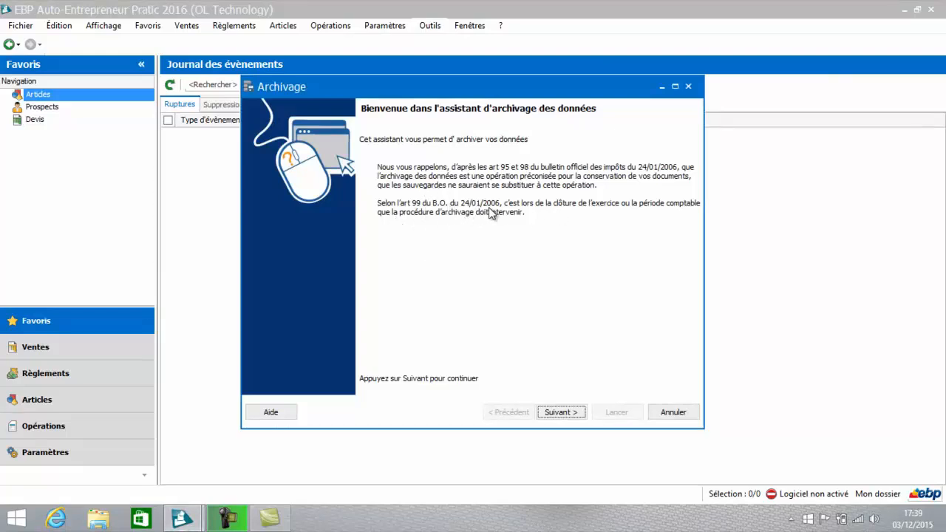
{"action": "left_click", "coordinate": [565, 414]}
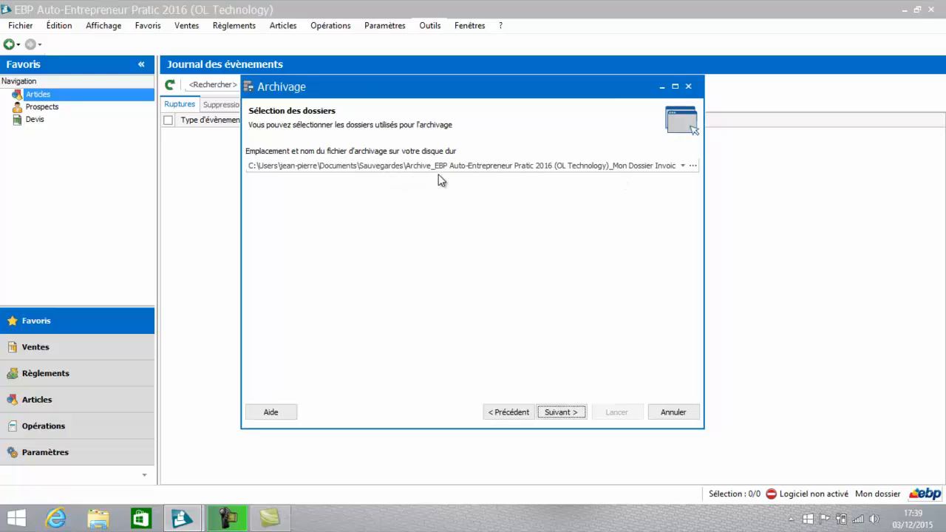
{"action": "left_click", "coordinate": [560, 413]}
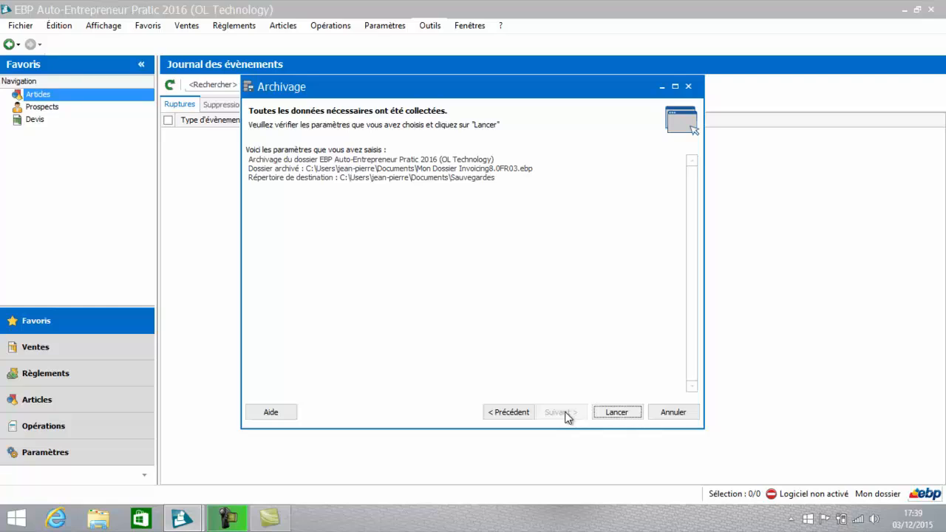
{"action": "left_click", "coordinate": [617, 412]}
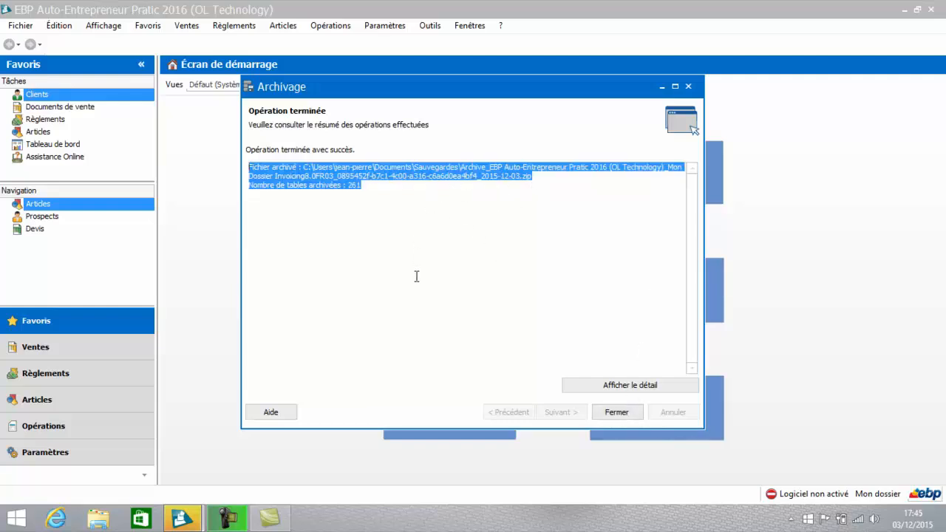
{"action": "left_click", "coordinate": [611, 414]}
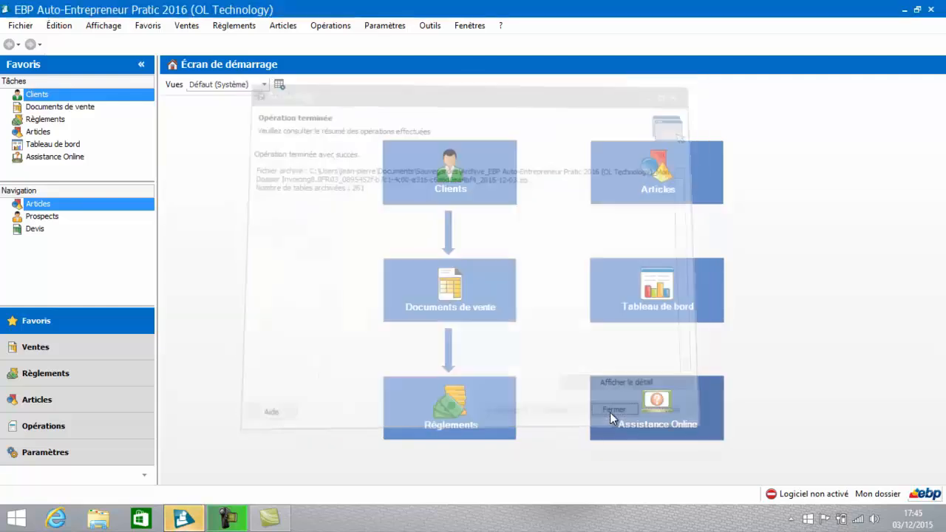